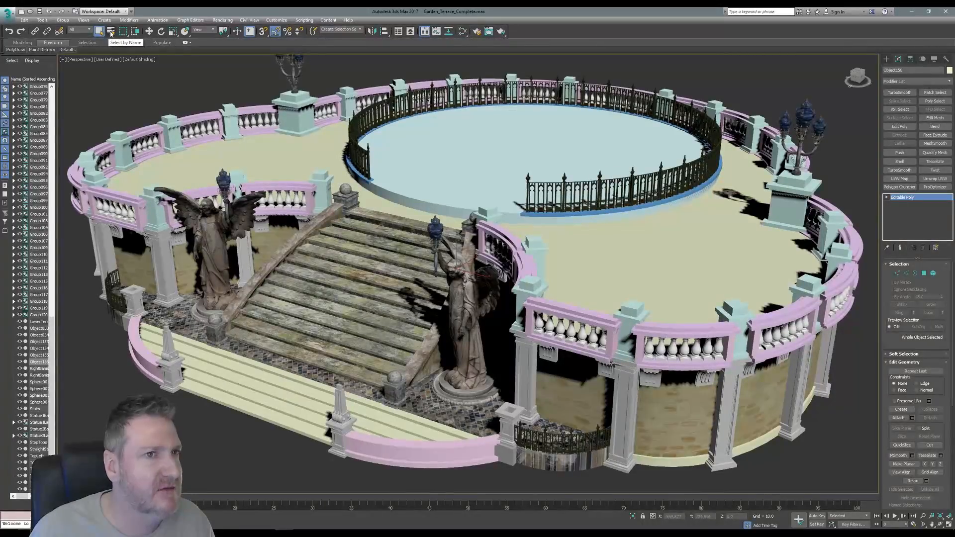
# - Select the objects A, B, C and D together by name from the scene's object list
pyautogui.click(111, 32)
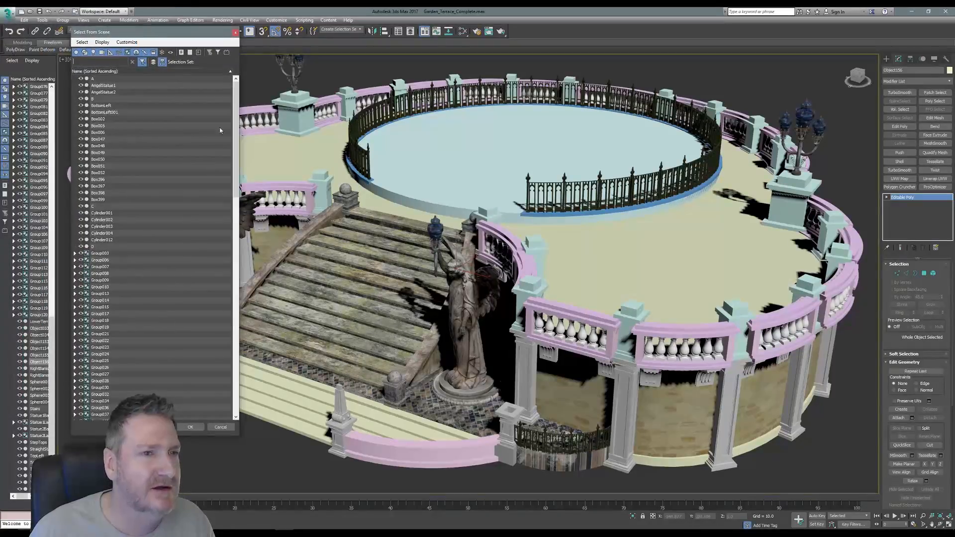
pyautogui.click(112, 79)
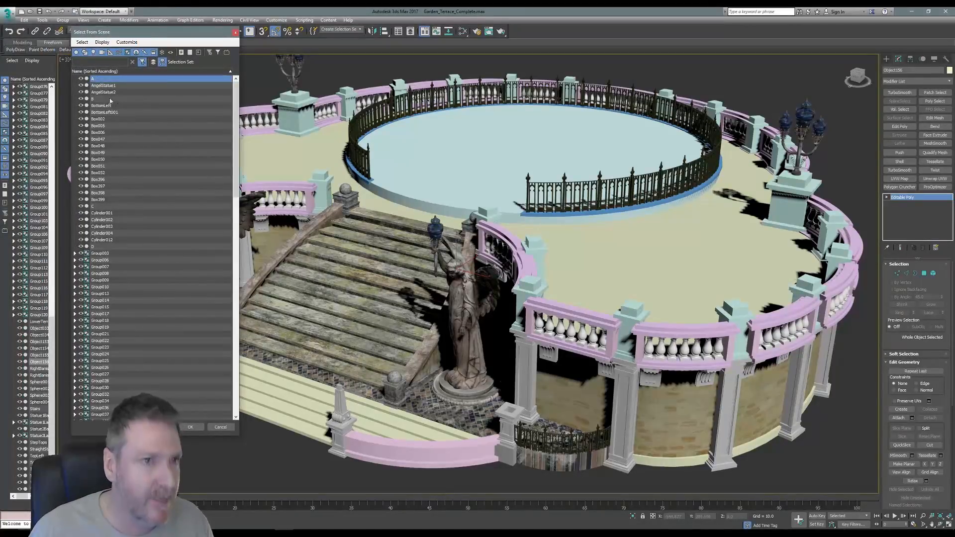
pyautogui.keyDown('ctrl'); pyautogui.click(112, 99); pyautogui.keyUp('ctrl')
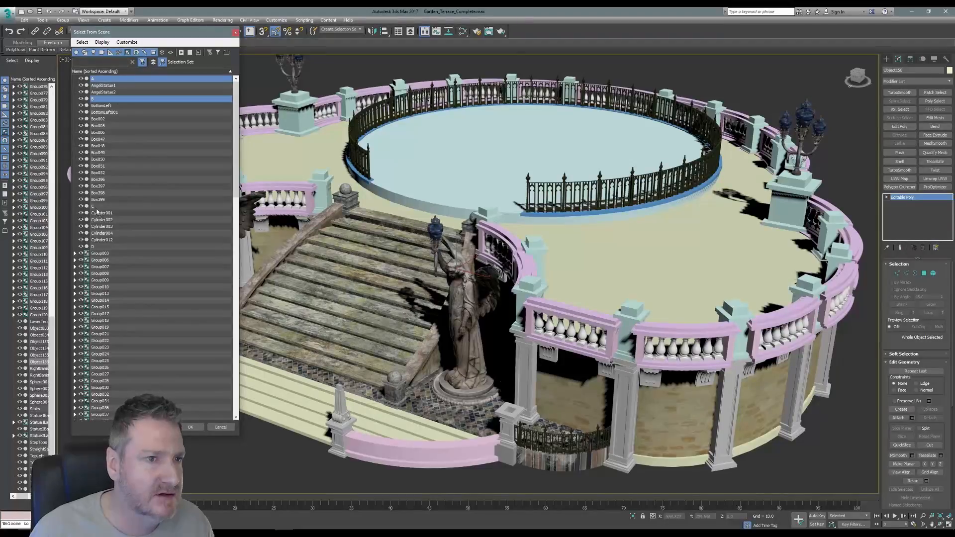
pyautogui.keyDown('ctrl'); pyautogui.click(97, 207); pyautogui.keyUp('ctrl')
pyautogui.keyDown('ctrl'); pyautogui.click(105, 247); pyautogui.keyUp('ctrl')
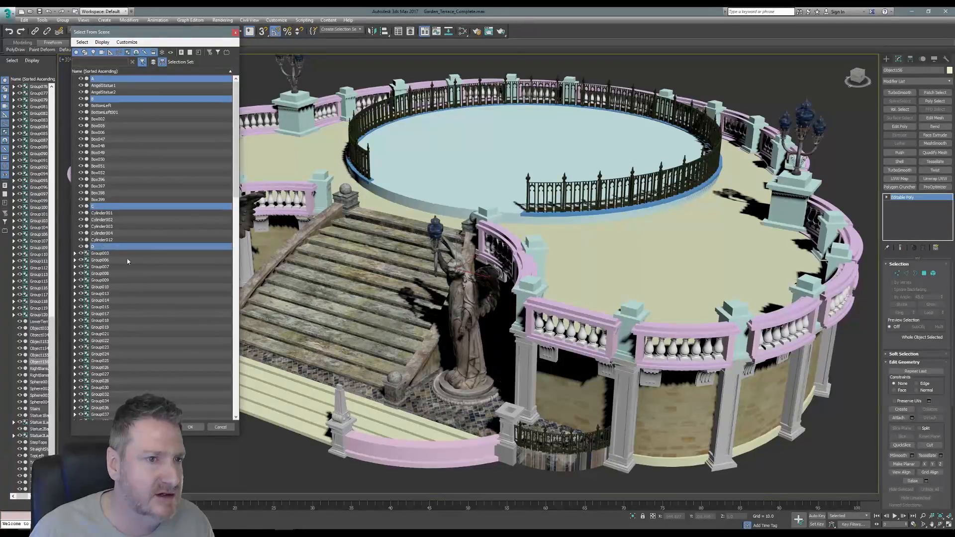
pyautogui.click(190, 427)
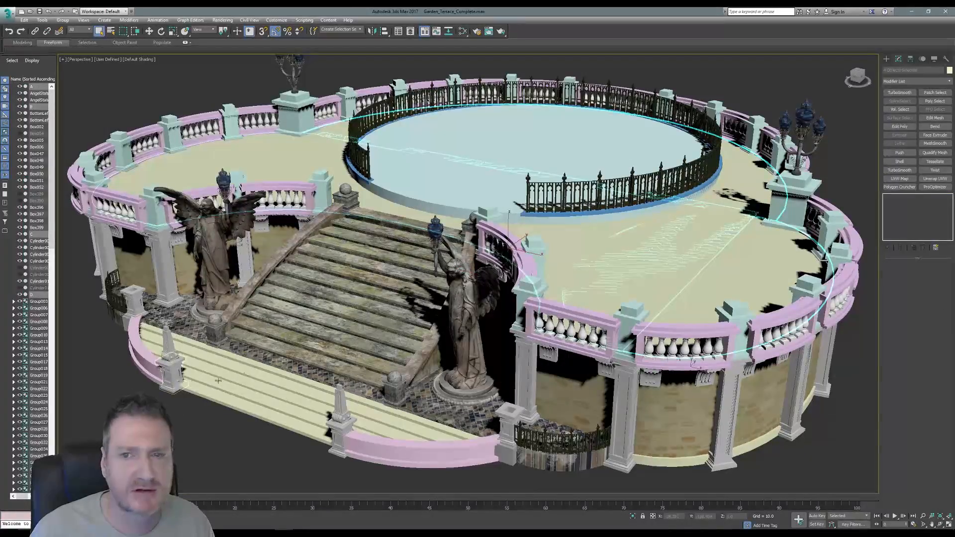
# - Isolate the selected terrace floor pieces and clear the selection
pyautogui.click(39, 21)
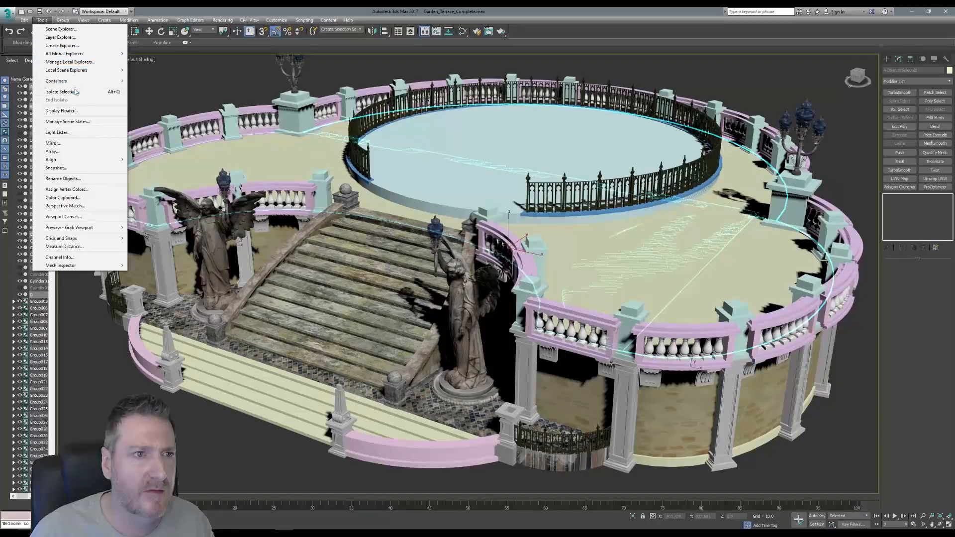
pyautogui.click(75, 92)
pyautogui.click(584, 190)
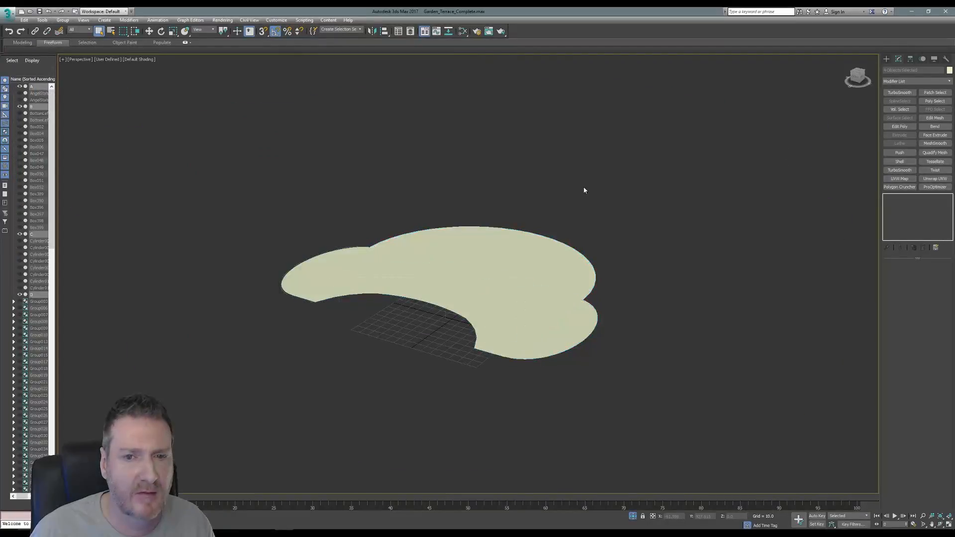
# - Attach the other terrace floor pieces to object A, making them one editable poly
pyautogui.moveTo(587, 193); pyautogui.dragTo(607, 173, button='middle')
pyautogui.scroll(3, 622, 217)
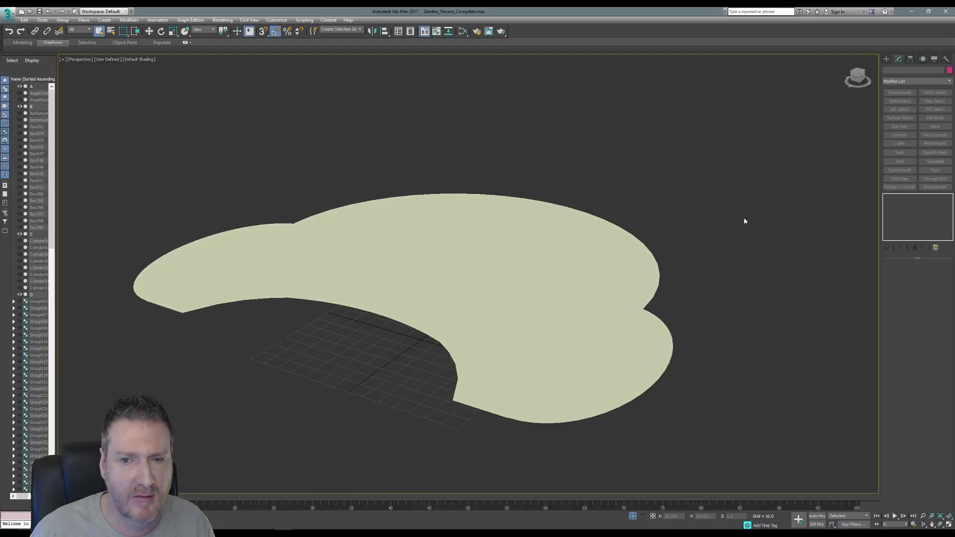
pyautogui.click(643, 258)
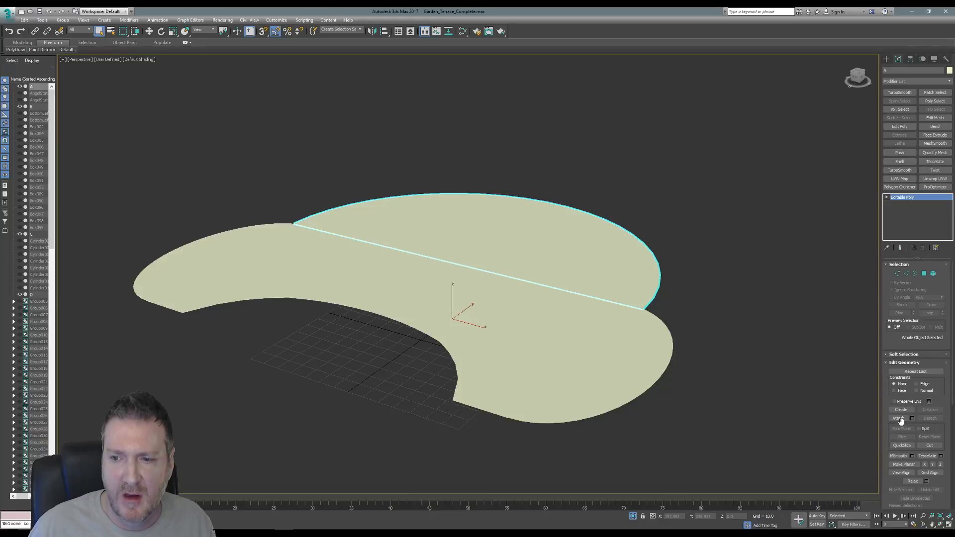
pyautogui.click(899, 419)
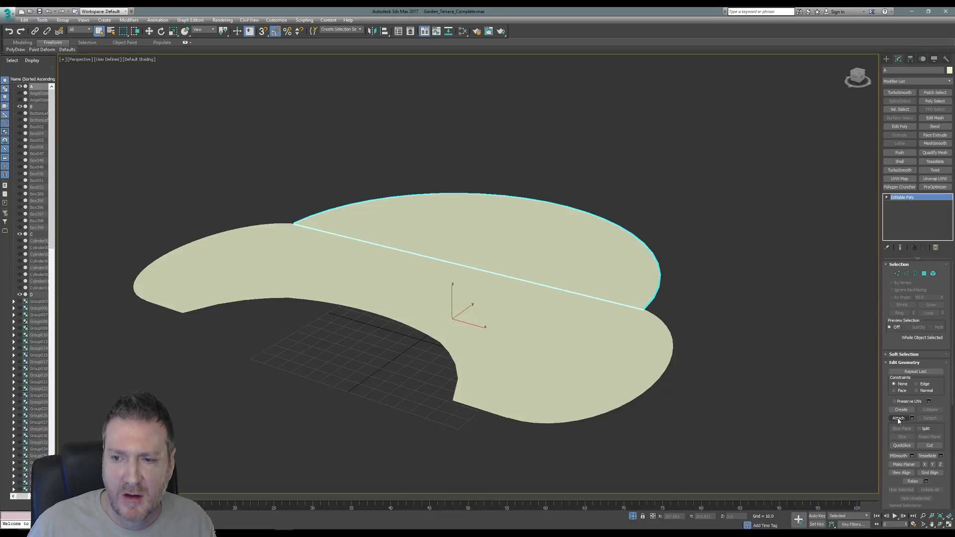
pyautogui.click(247, 250)
pyautogui.click(608, 366)
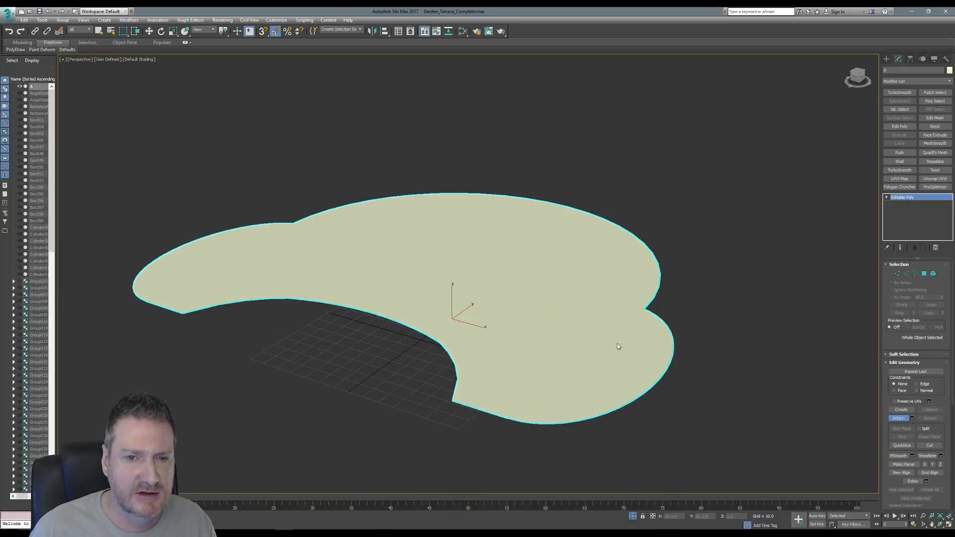
pyautogui.click(899, 419)
pyautogui.press('w')
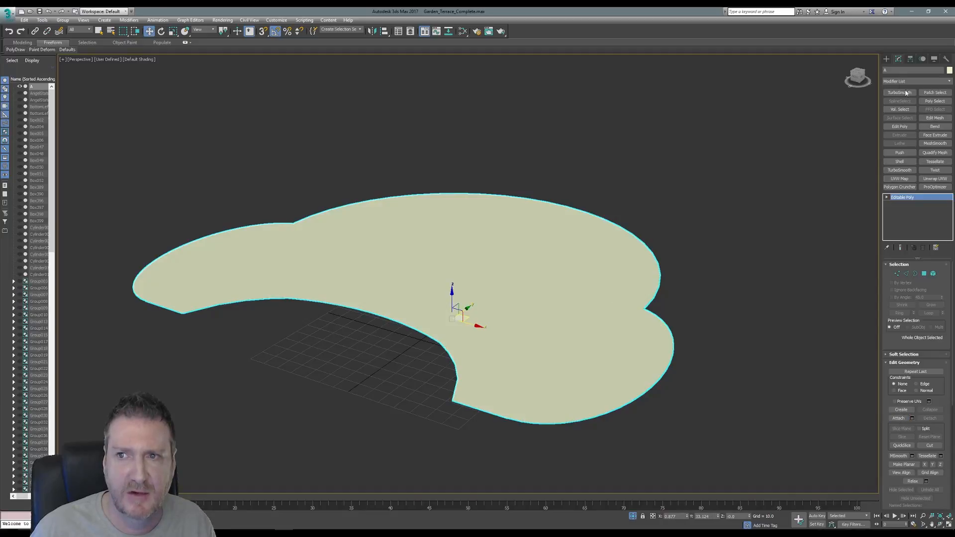
# - Rename the merged floor object UpperTerraceTiles and end the isolation to show the whole scene
pyautogui.click(894, 70)
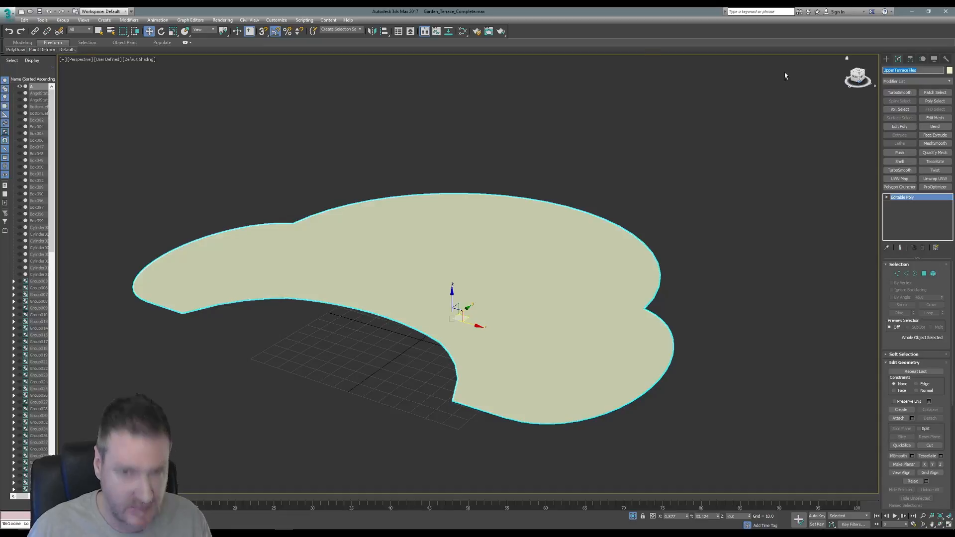
pyautogui.click(534, 100)
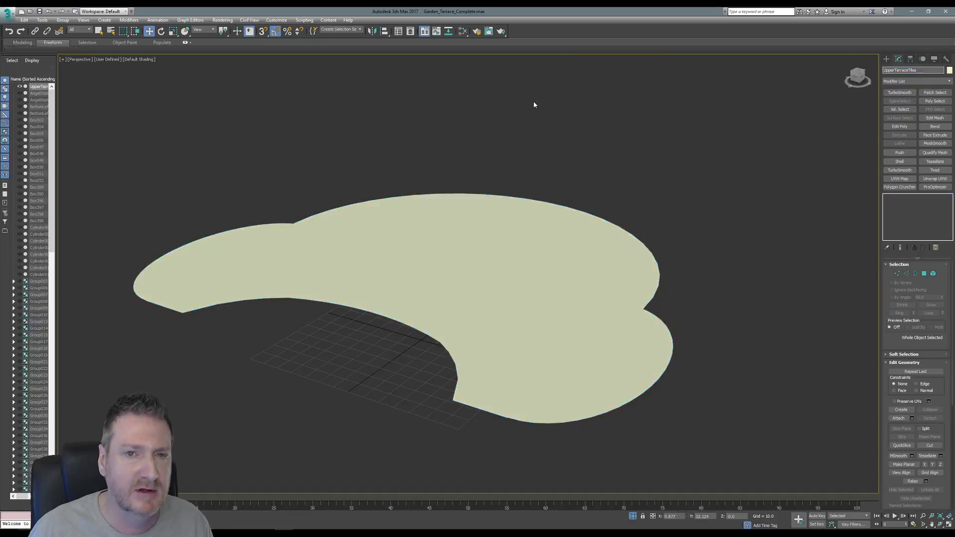
pyautogui.click(41, 20)
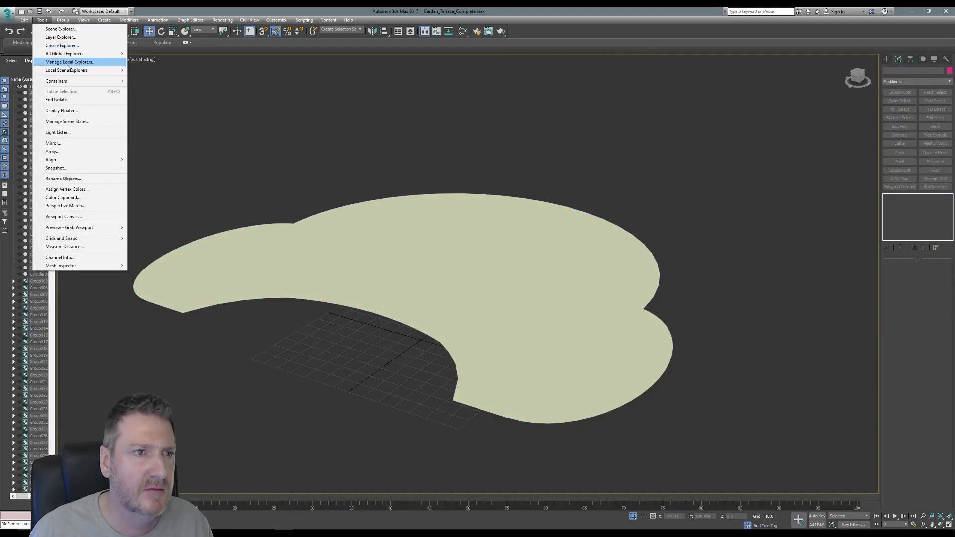
pyautogui.click(56, 99)
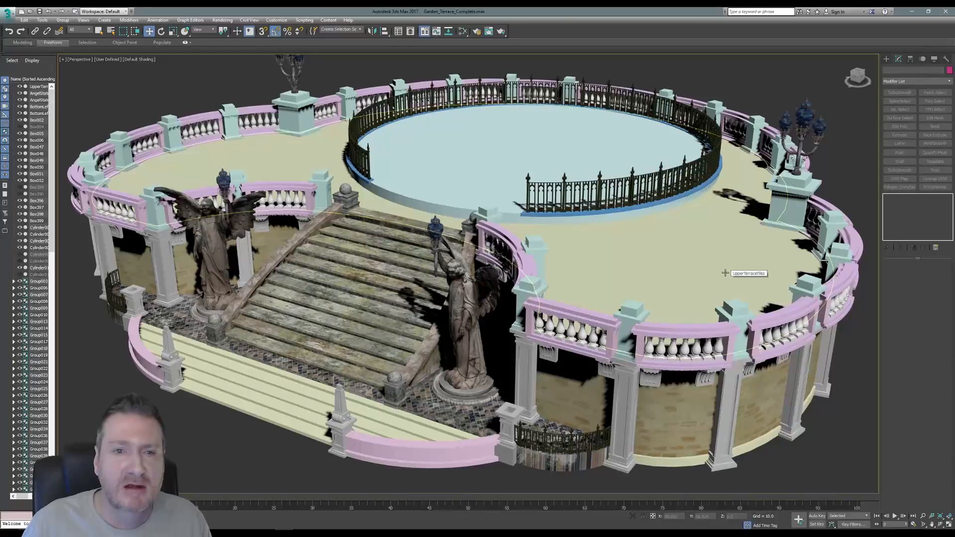
# - Switch to File Explorer and examine the tile images in the Textures > Tiles folder on Work (E:)
pyautogui.click(232, 530)
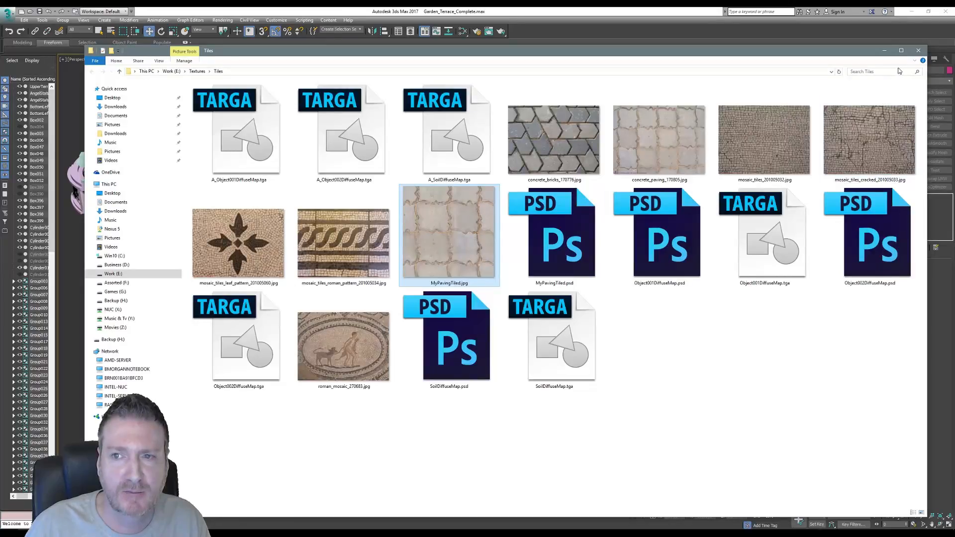
pyautogui.click(885, 50)
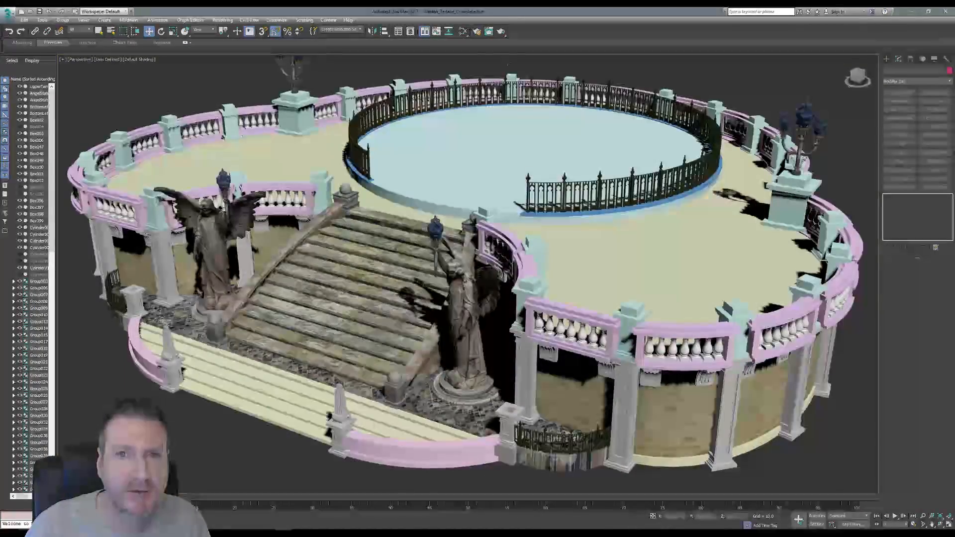
# - Open the Slate Material Editor and add a new Standard material below the lower terrace material
pyautogui.press('m')
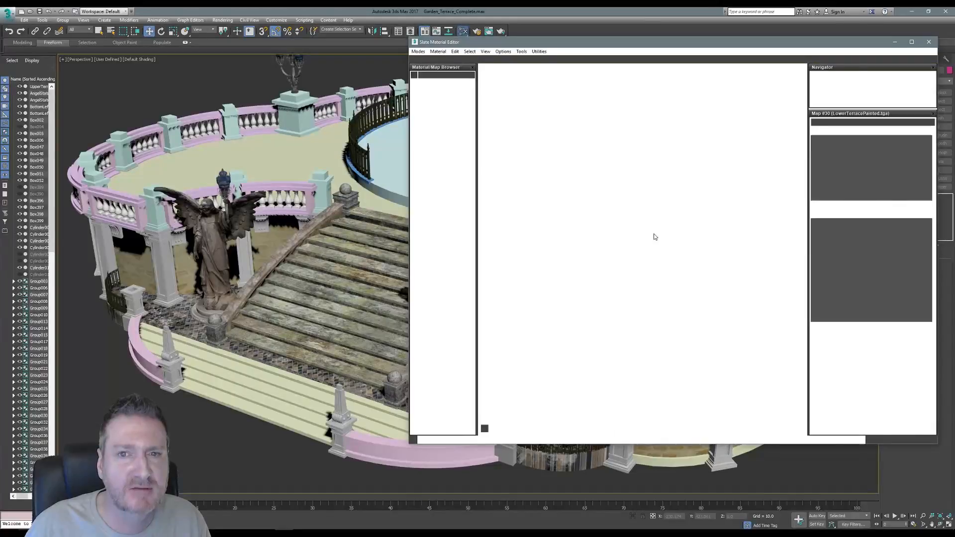
pyautogui.moveTo(604, 275); pyautogui.dragTo(625, 256, button='middle')
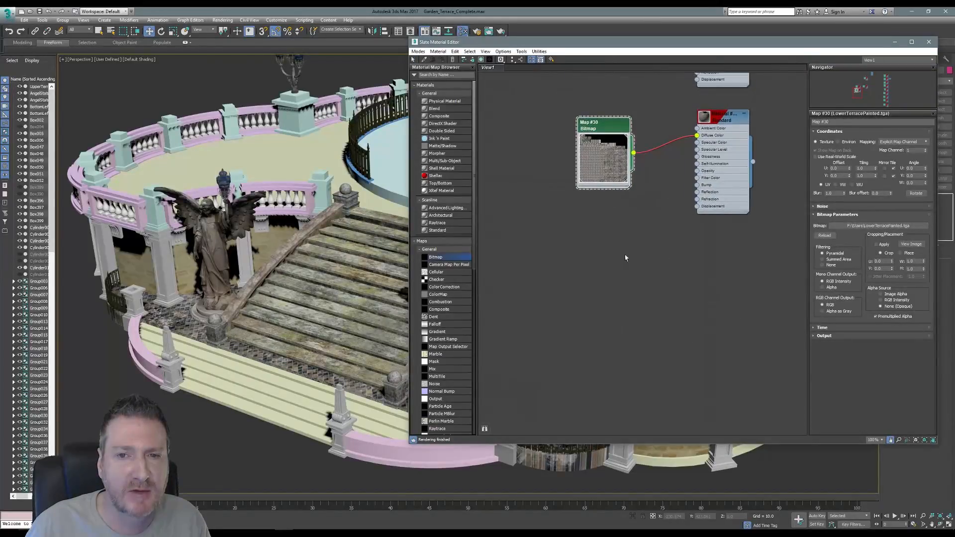
pyautogui.moveTo(724, 273); pyautogui.dragTo(722, 269)
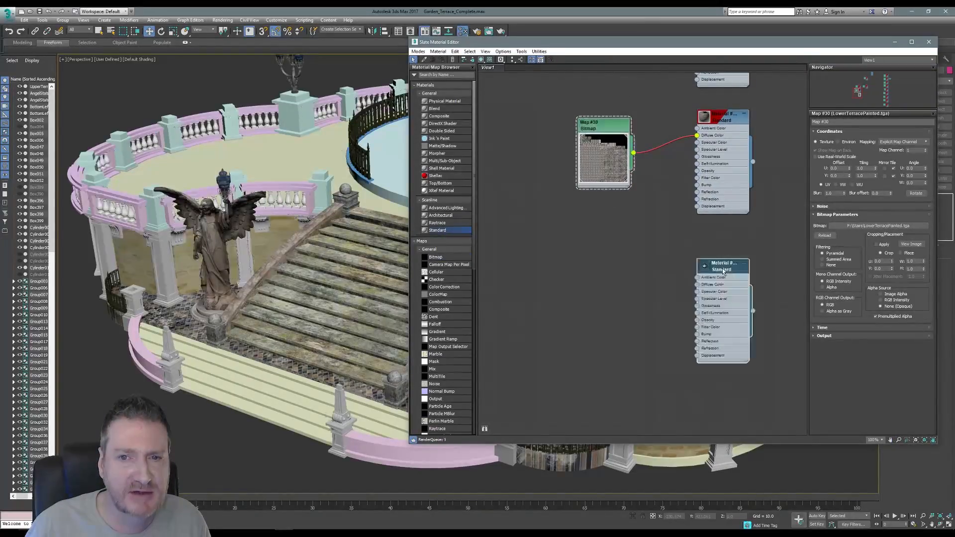
pyautogui.scroll(-5, 626, 270)
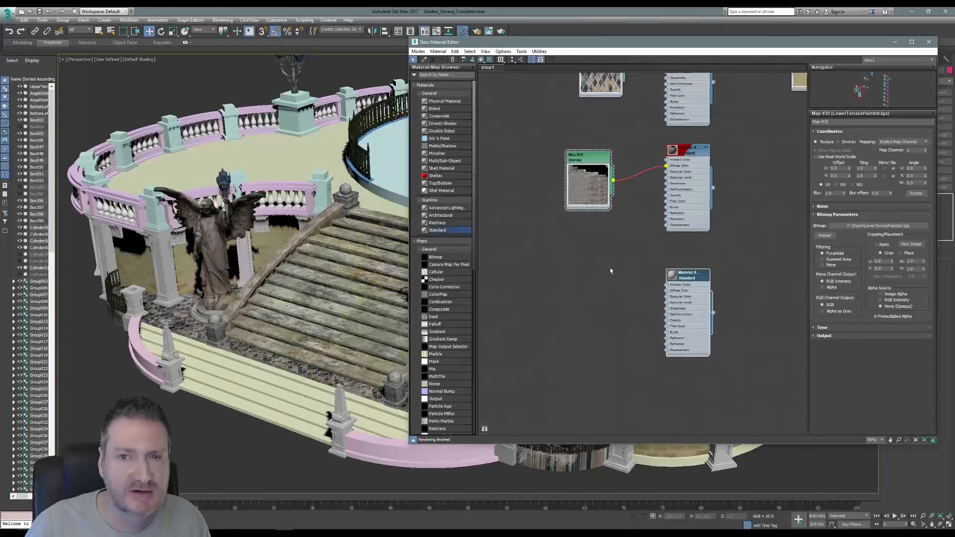
pyautogui.click(177, 334)
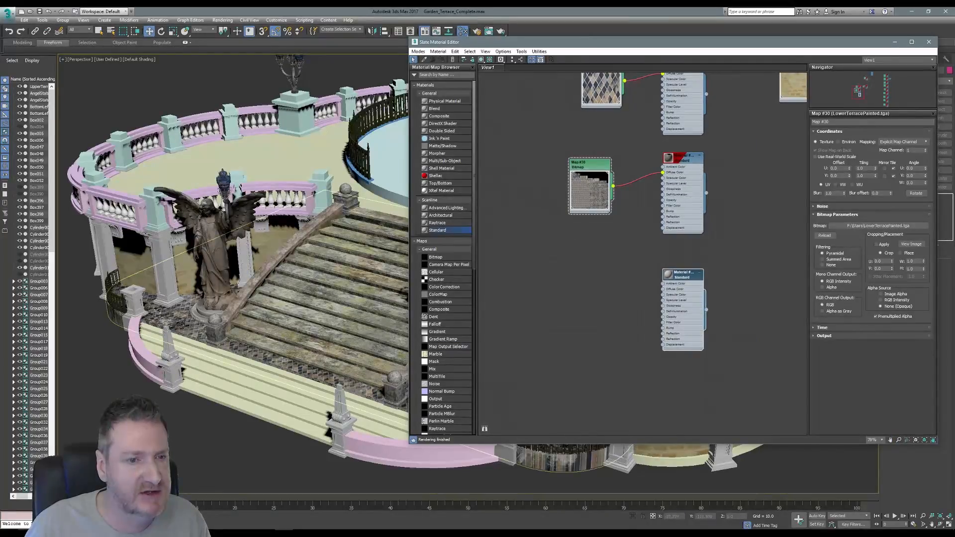
# - Move the lower terrace material and its LowerTerracePainted bitmap node to the end of the column of finished materials
pyautogui.moveTo(573, 268); pyautogui.dragTo(542, 299, button='middle')
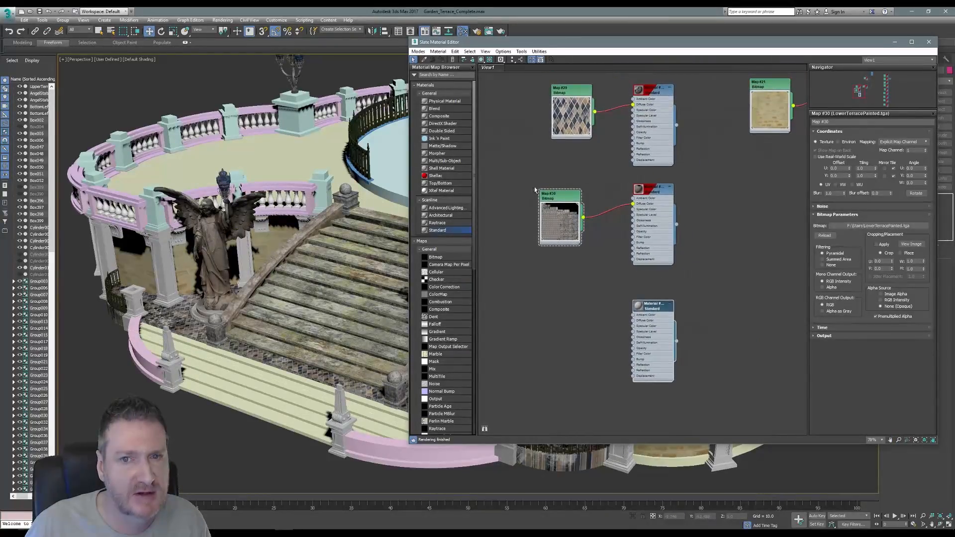
pyautogui.moveTo(534, 187); pyautogui.dragTo(702, 221)
pyautogui.moveTo(750, 255); pyautogui.dragTo(550, 215, button='middle')
pyautogui.scroll(-10, 724, 269)
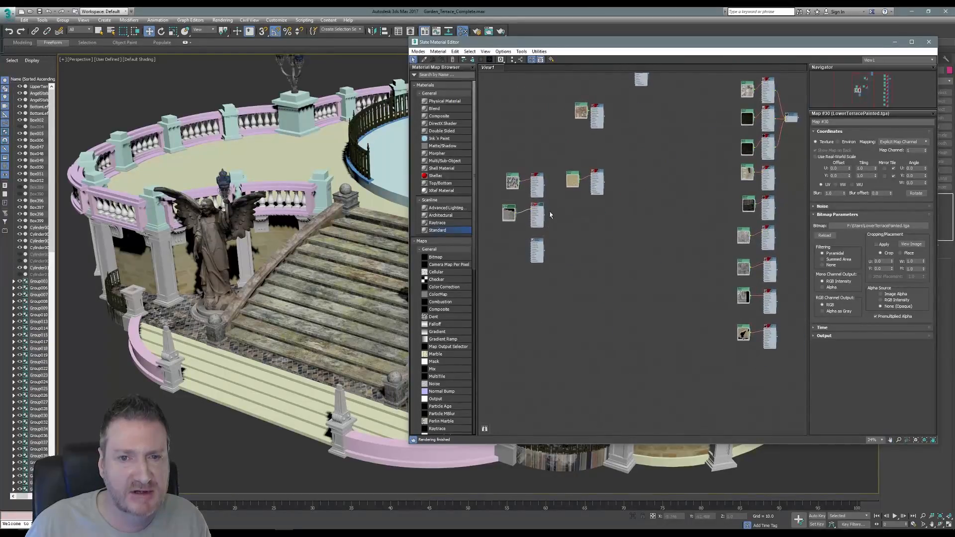
pyautogui.moveTo(540, 208); pyautogui.dragTo(774, 359)
# - Add a Bitmap map beside the new, empty Standard material
pyautogui.scroll(8, 578, 278)
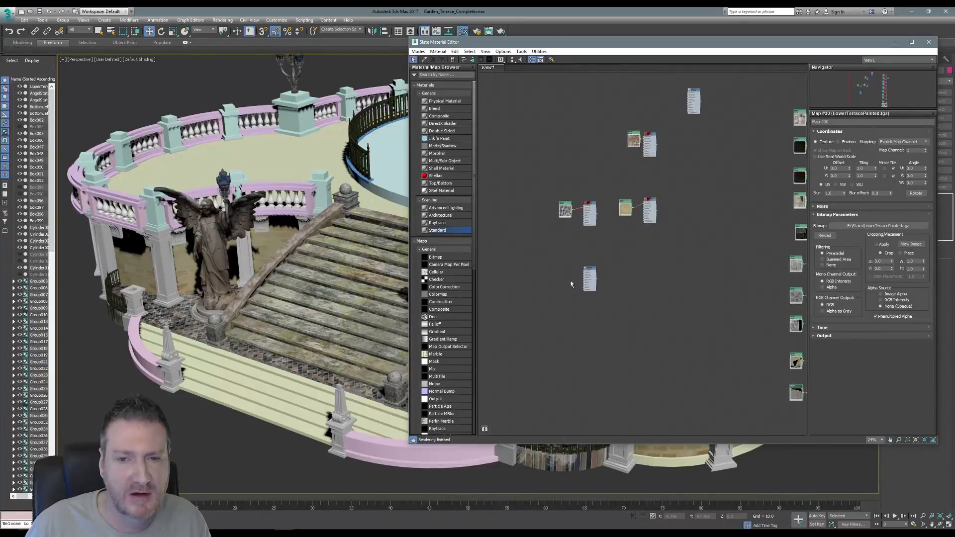
pyautogui.scroll(1, 620, 255)
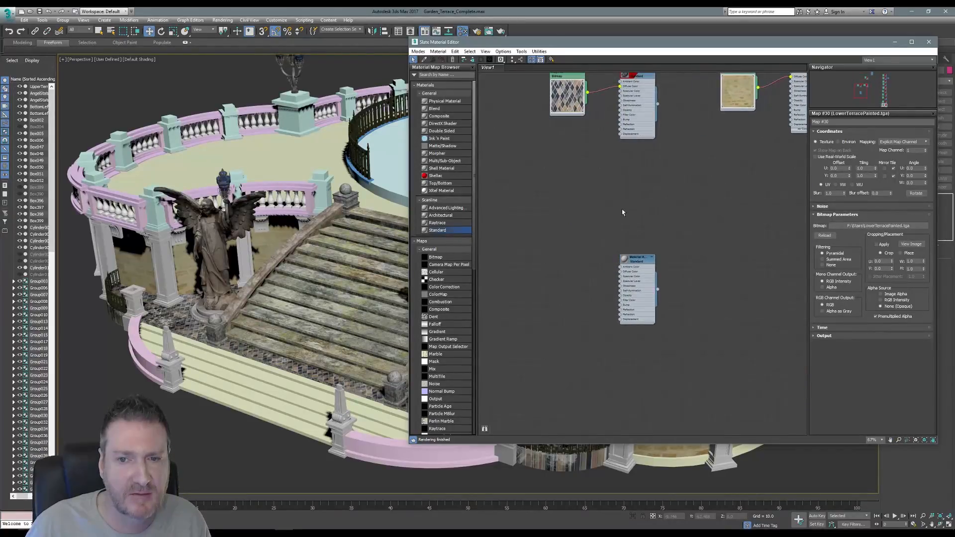
pyautogui.click(436, 257)
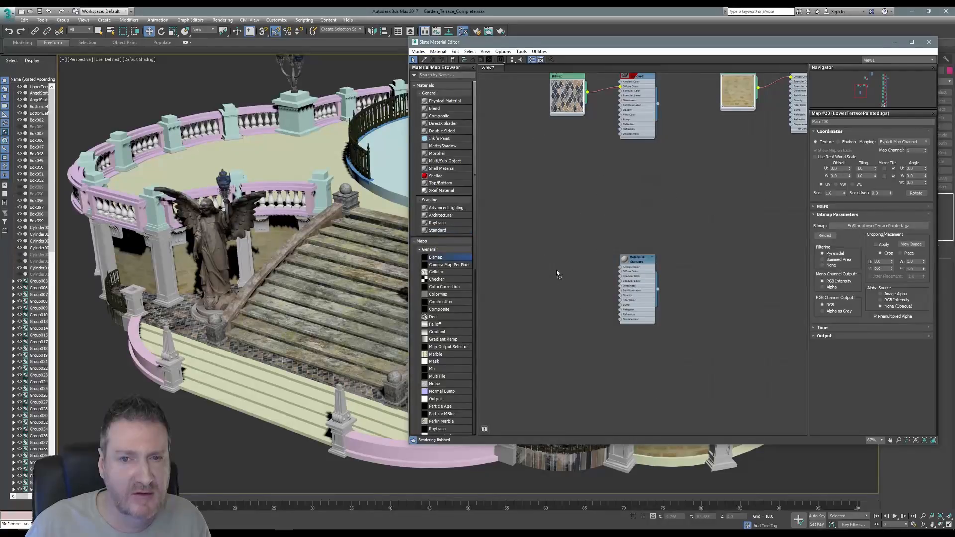
pyautogui.click(557, 271)
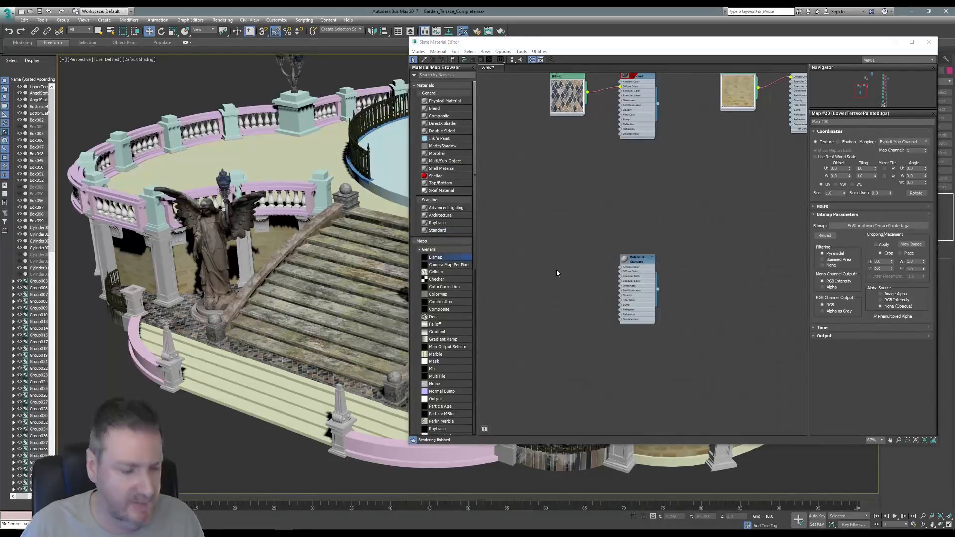
# - Load MyPavingTiled.jpg from the Textures > Tiles folder on Work (E:) as the image of the new Bitmap map
pyautogui.moveTo(402, 12); pyautogui.dragTo(586, 68)
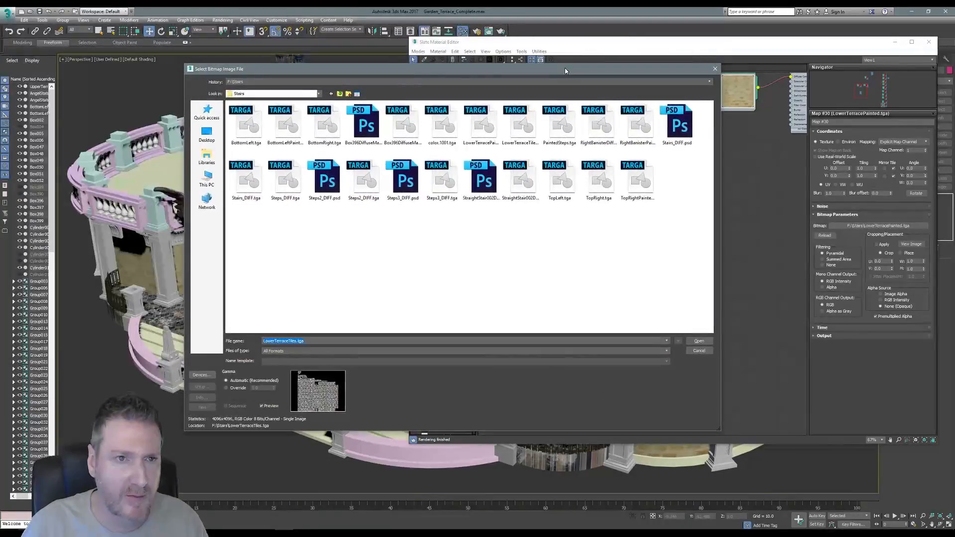
pyautogui.click(207, 179)
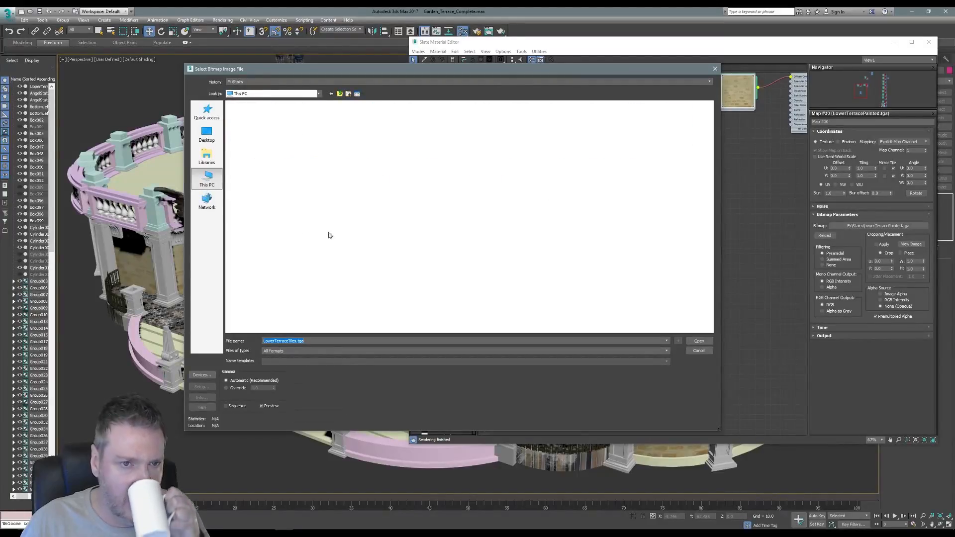
pyautogui.click(448, 171)
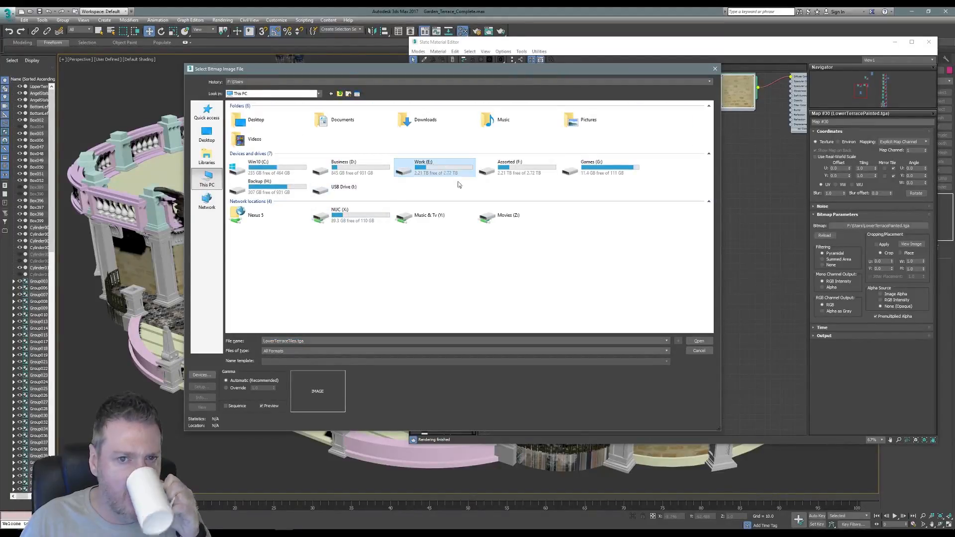
pyautogui.press('Return')
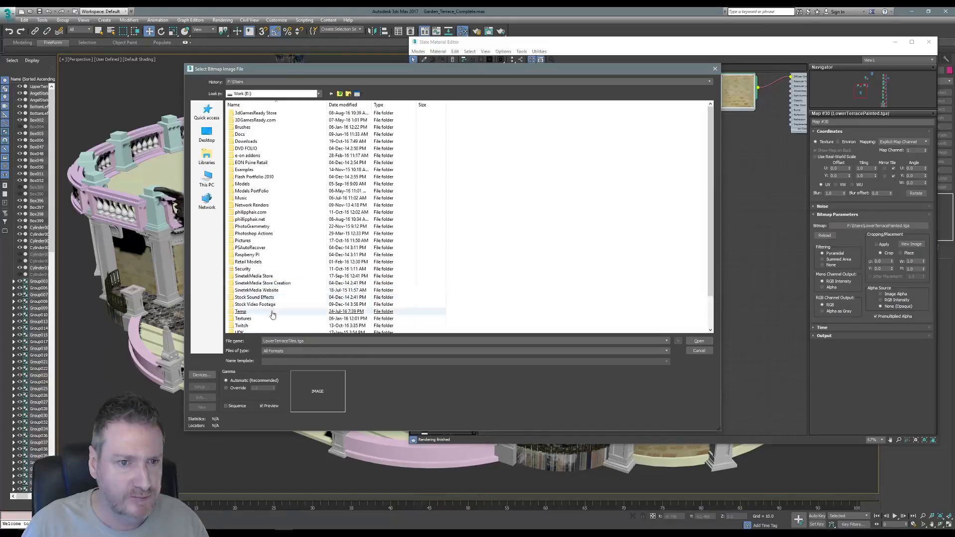
pyautogui.doubleClick(244, 320)
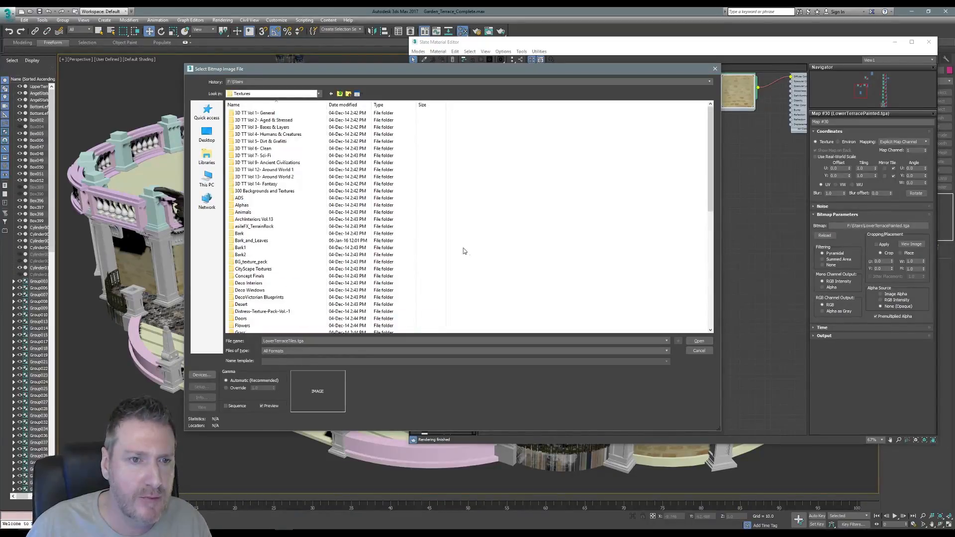
pyautogui.scroll(-5, 462, 252)
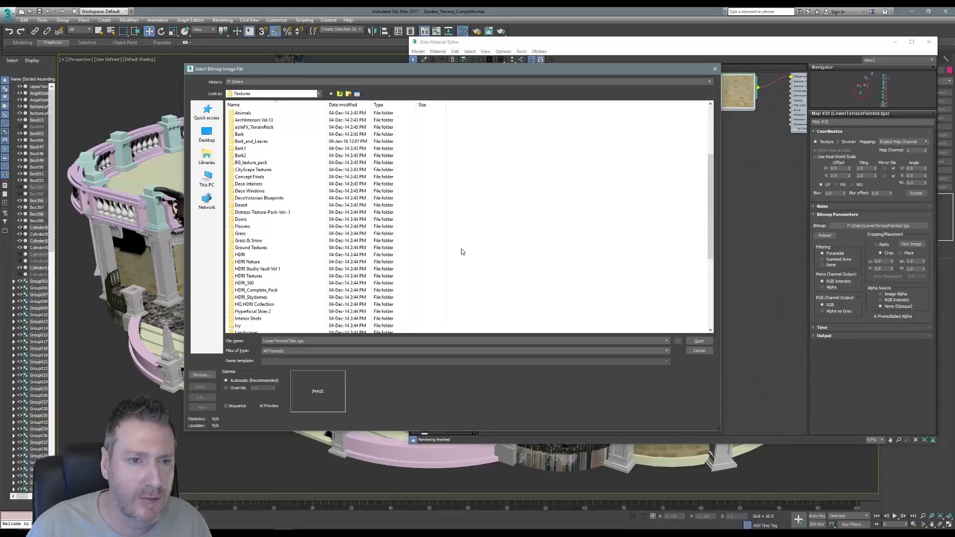
pyautogui.scroll(-7, 461, 251)
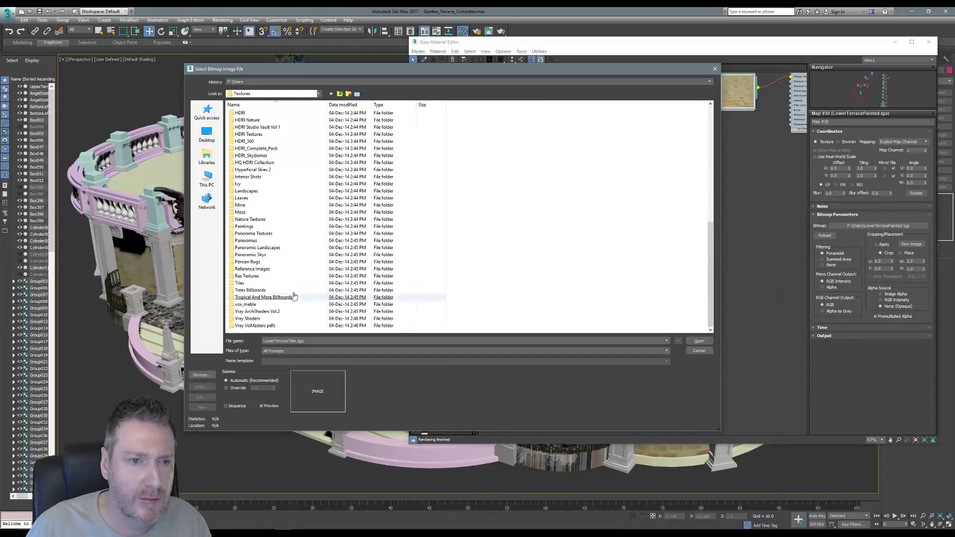
pyautogui.click(238, 284)
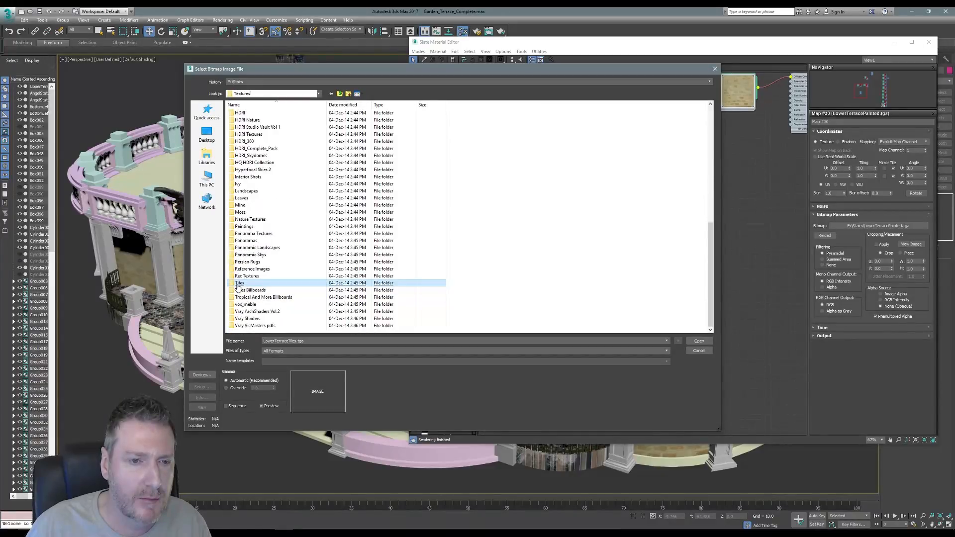
pyautogui.doubleClick(239, 284)
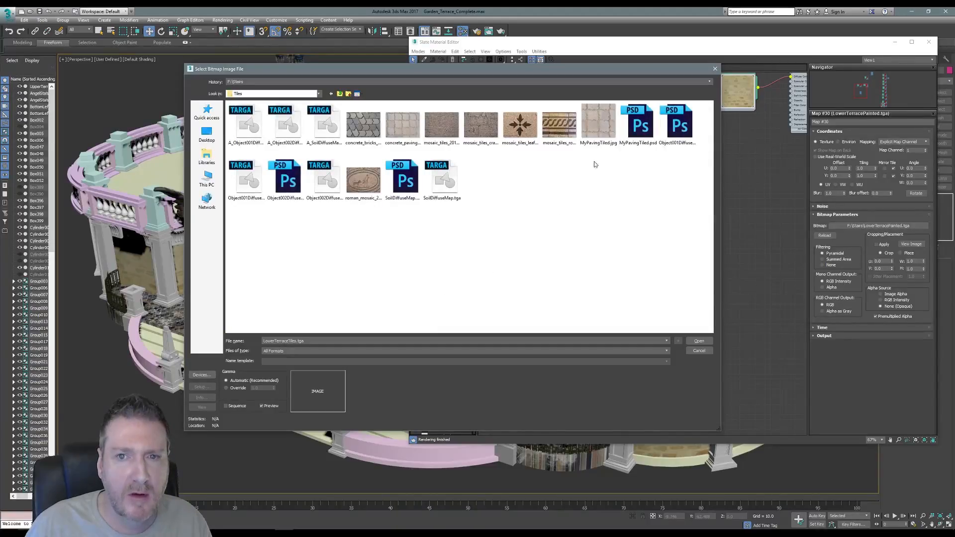
pyautogui.click(600, 132)
pyautogui.press('Return')
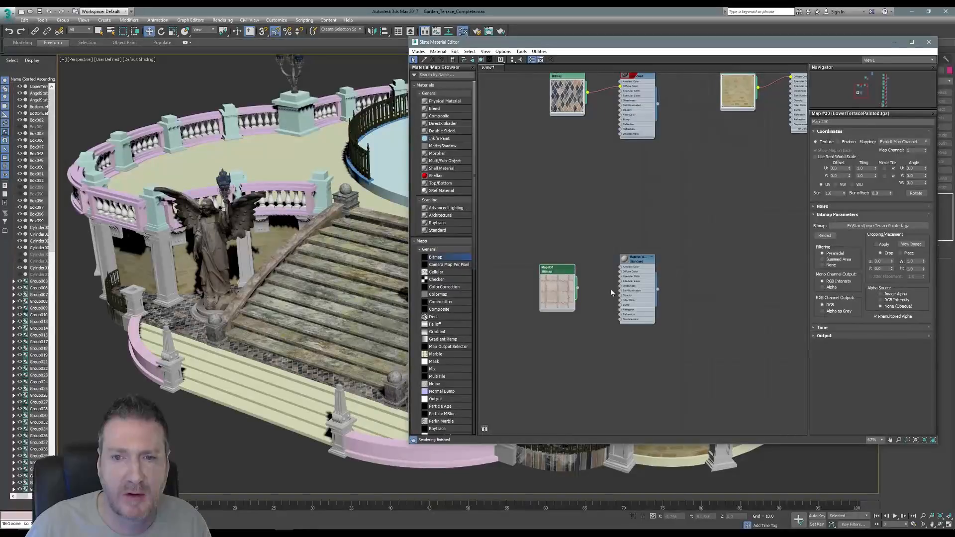
# - Move the paving Bitmap node closer to the new Standard material and connect it to the material's Diffuse Color
pyautogui.moveTo(612, 293); pyautogui.dragTo(623, 264, button='middle')
pyautogui.scroll(3, 624, 258)
pyautogui.moveTo(623, 231); pyautogui.dragTo(642, 264, button='middle')
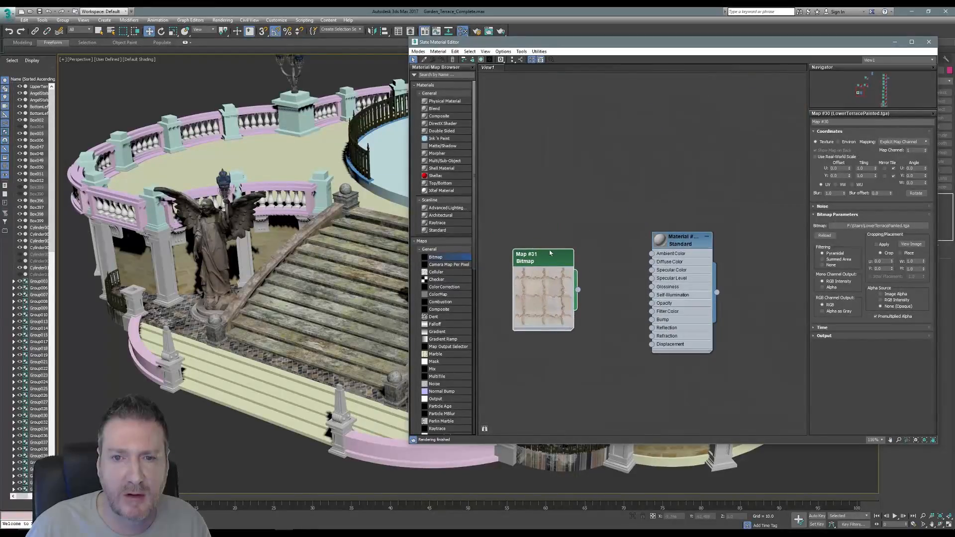
pyautogui.moveTo(549, 251); pyautogui.dragTo(589, 240)
pyautogui.scroll(1, 641, 249)
pyautogui.scroll(1, 622, 267)
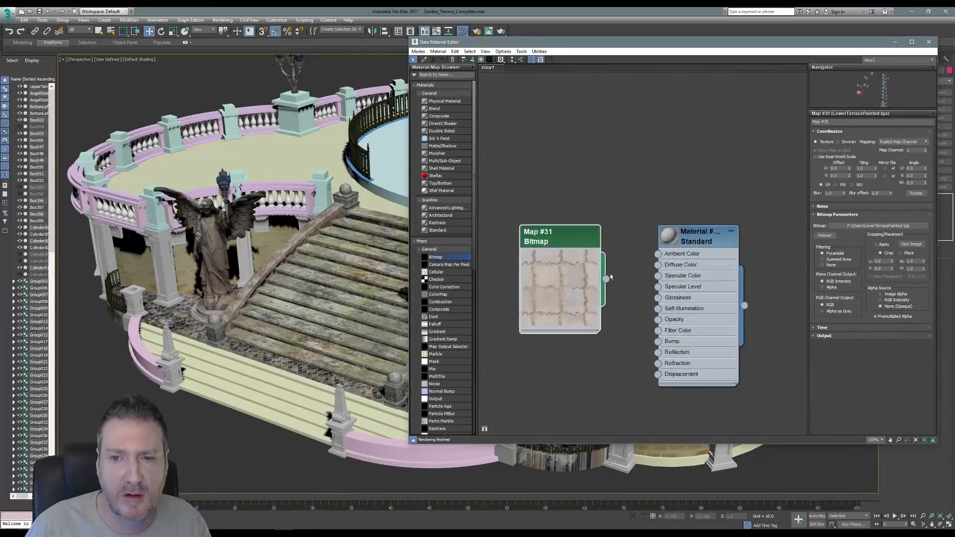
pyautogui.moveTo(605, 281); pyautogui.dragTo(660, 269)
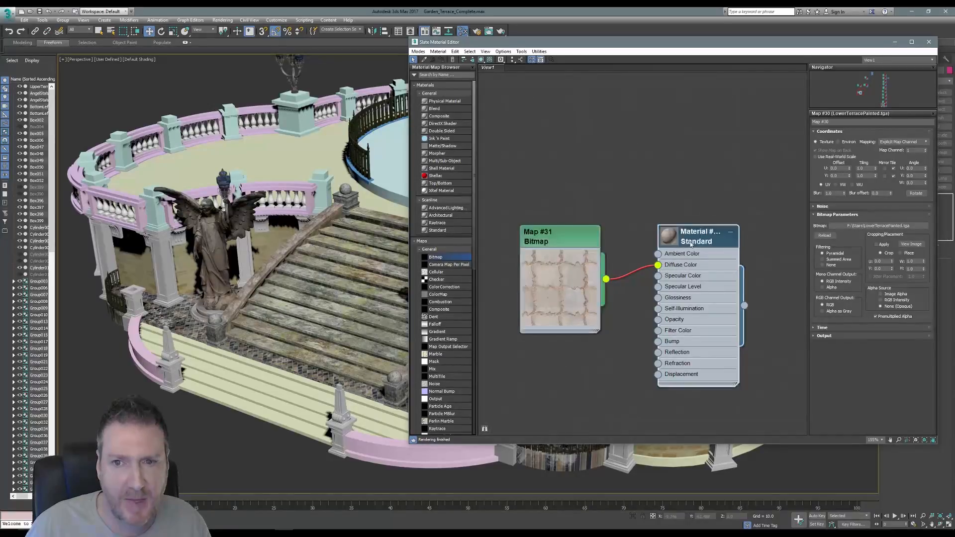
# - Turn on the shaded, then the realistic viewport display for the new paving material
pyautogui.rightClick(692, 242)
pyautogui.click(700, 331)
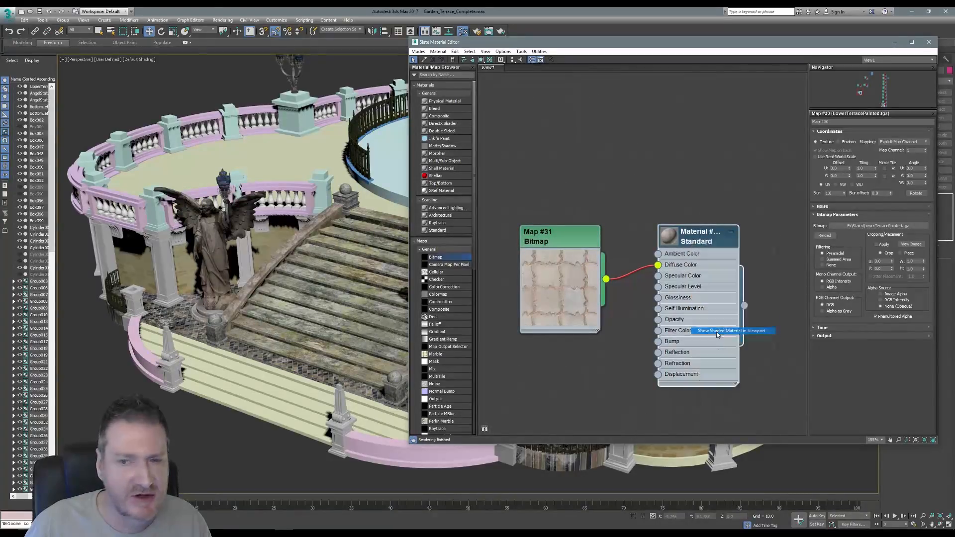
pyautogui.rightClick(690, 244)
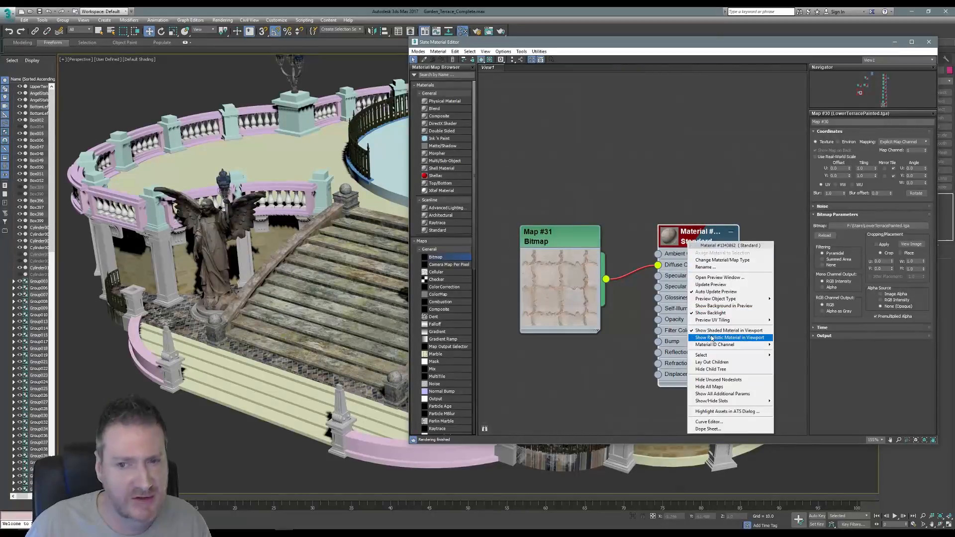
pyautogui.click(711, 338)
# - Assign the paving material to the upper terrace floor object and close the Slate Material Editor
pyautogui.click(313, 149)
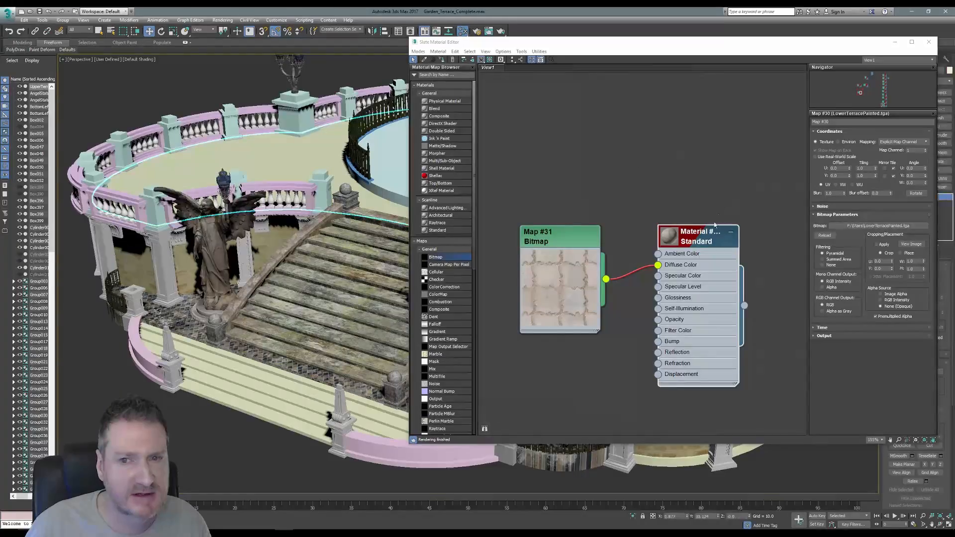
pyautogui.rightClick(696, 235)
pyautogui.click(712, 244)
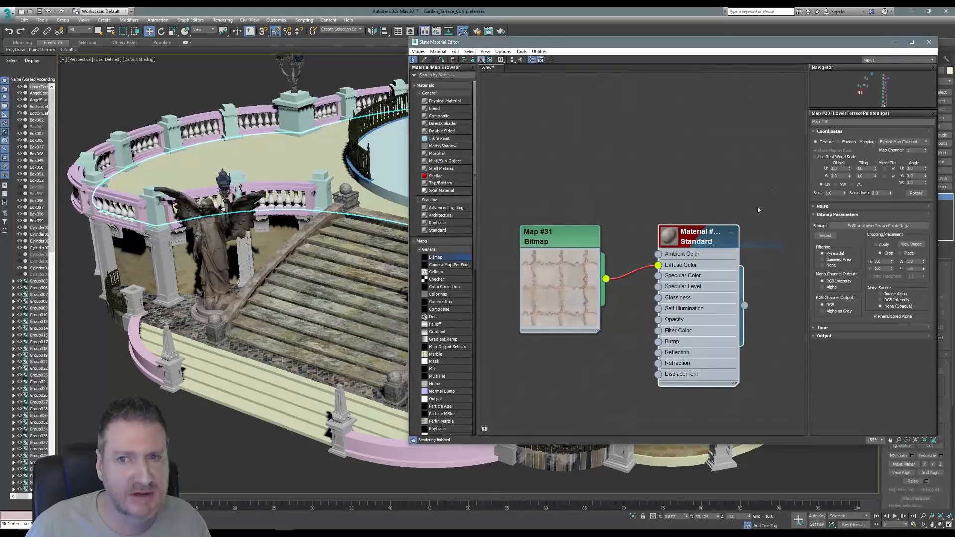
pyautogui.click(929, 42)
# - Add a UVW Map modifier to the upper terrace floor and set its U Tile and V Tile to 20
pyautogui.click(899, 180)
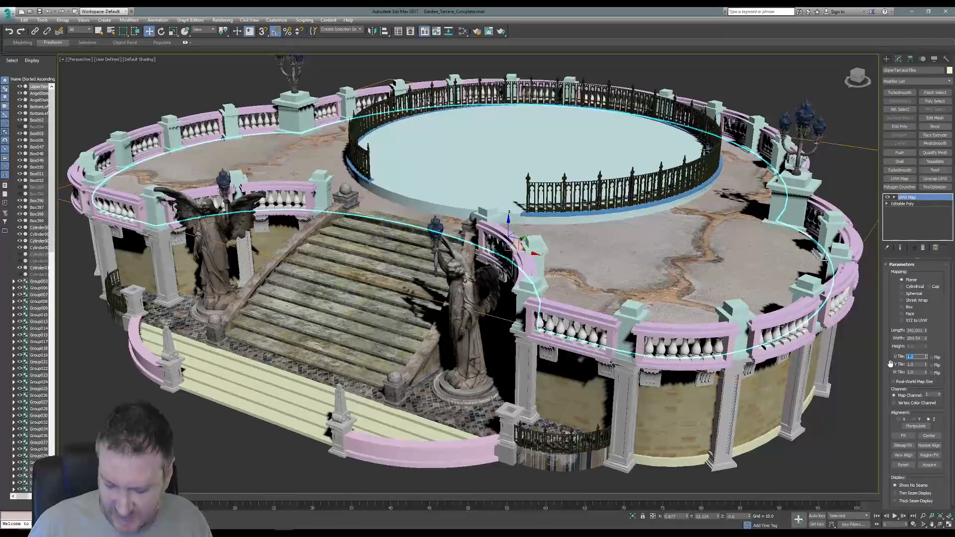
pyautogui.press('Return')
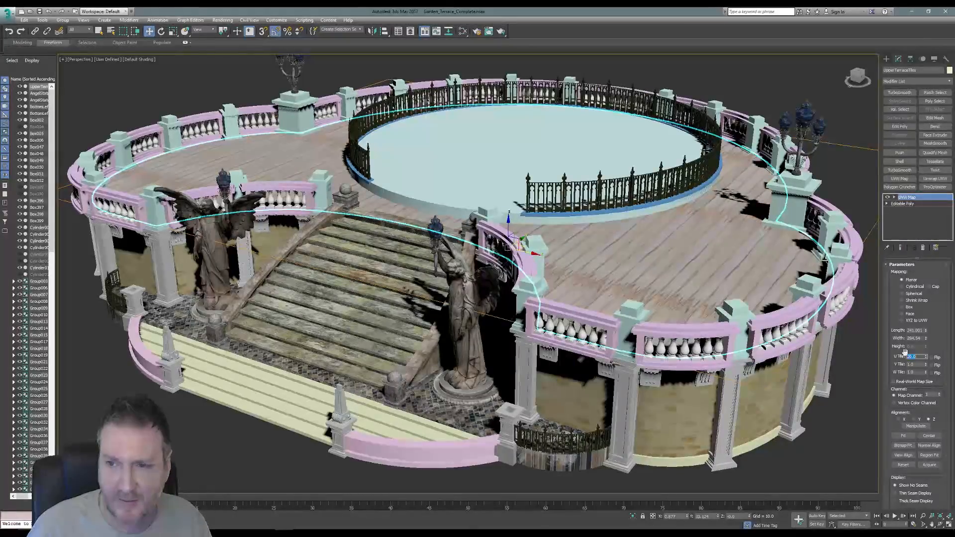
pyautogui.press('Tab')
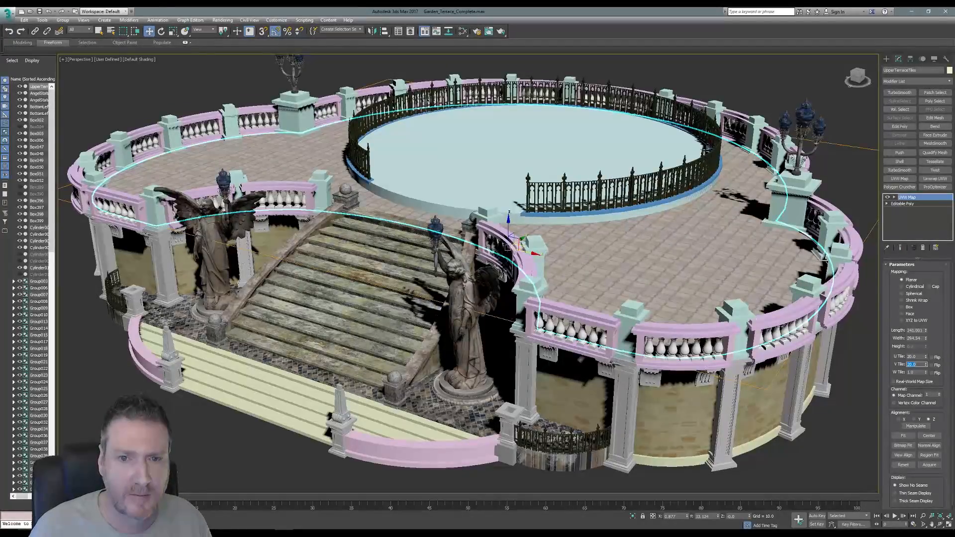
# - Reopen the Slate Material Editor and replace the paving bitmap's image with mosaic_tiles_201005032.jpg from the Tiles folder
pyautogui.moveTo(617, 275); pyautogui.dragTo(722, 411, button='middle')
pyautogui.scroll(6, 578, 289)
pyautogui.scroll(-3, 722, 410)
pyautogui.moveTo(706, 404); pyautogui.dragTo(595, 341, button='middle')
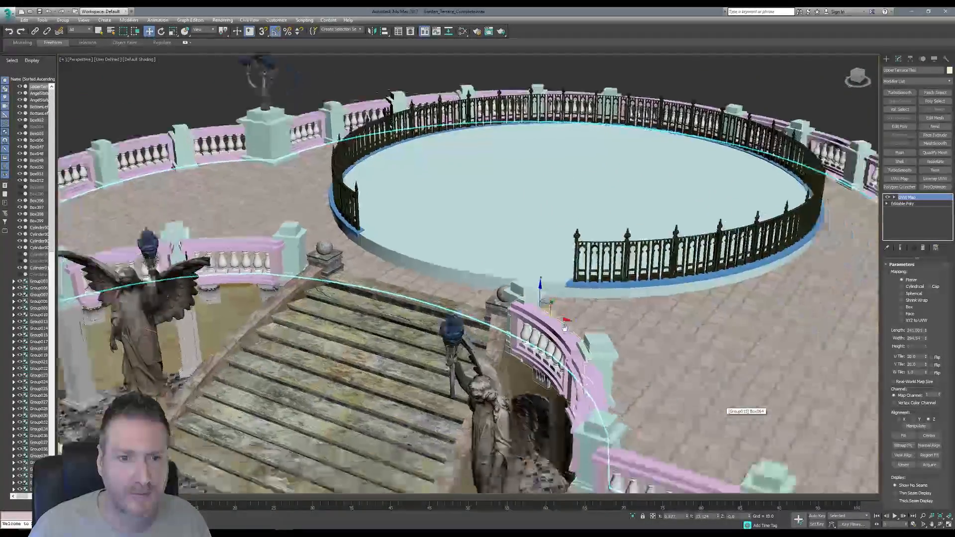
pyautogui.scroll(-3, 573, 331)
pyautogui.moveTo(538, 316); pyautogui.dragTo(470, 299, button='middle')
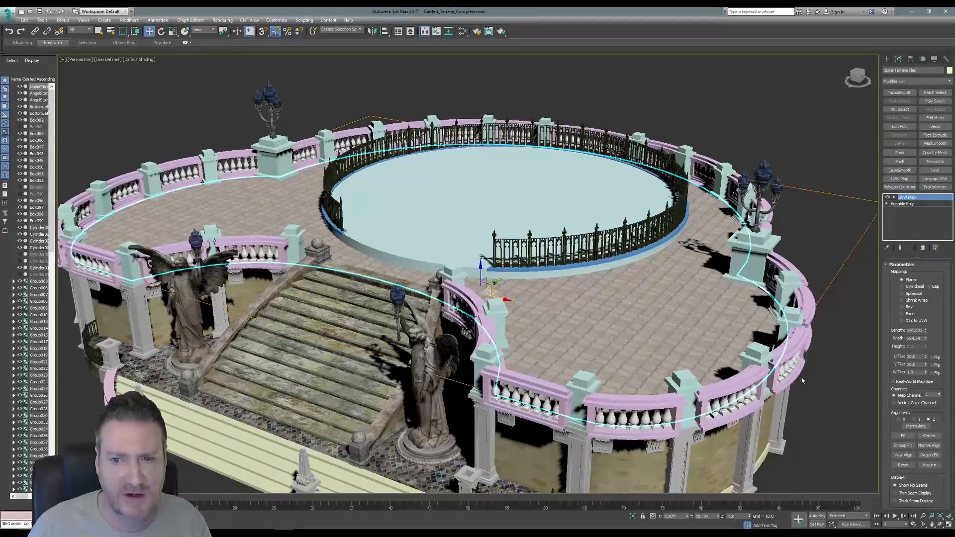
pyautogui.click(463, 31)
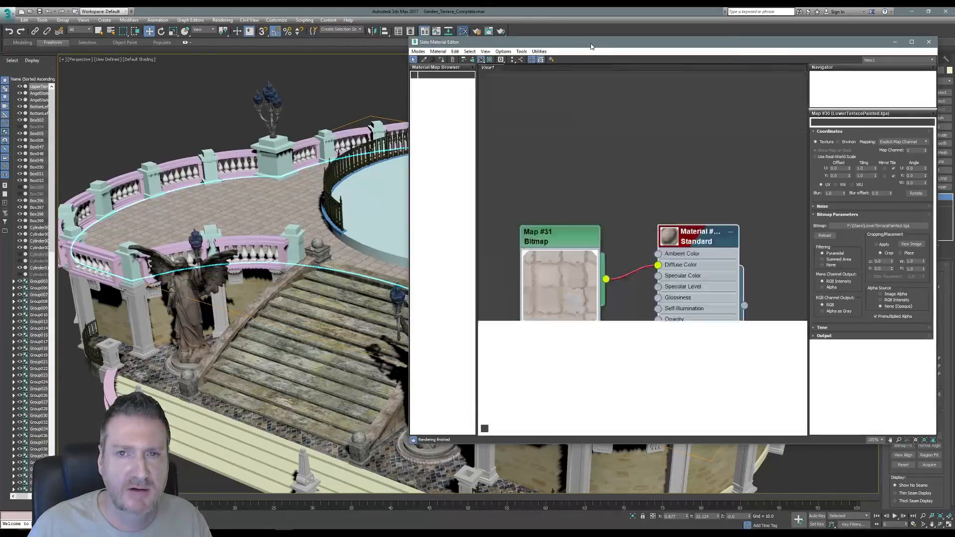
pyautogui.moveTo(565, 45)
pyautogui.mouseDown()
pyautogui.moveTo(552, 46)
pyautogui.moveTo(564, 44)
pyautogui.mouseUp()
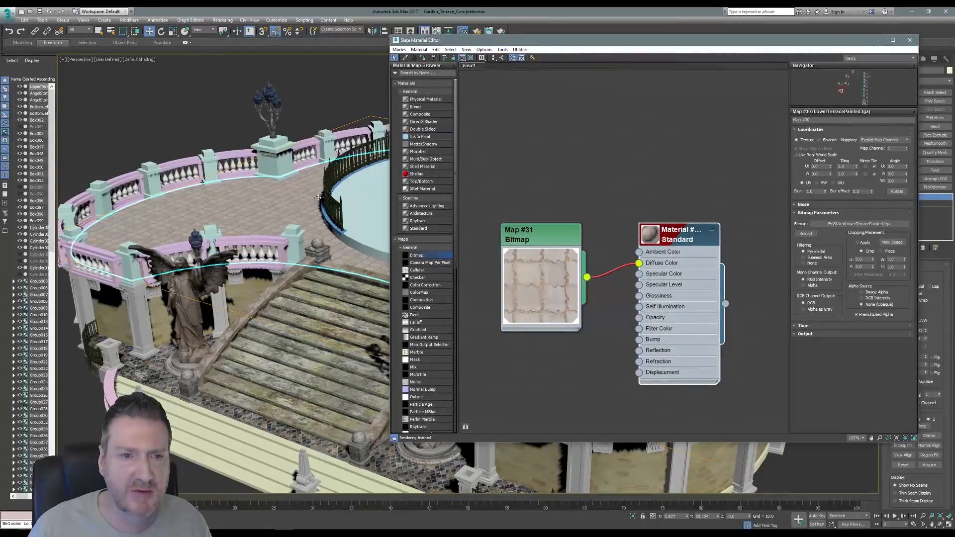
pyautogui.doubleClick(563, 238)
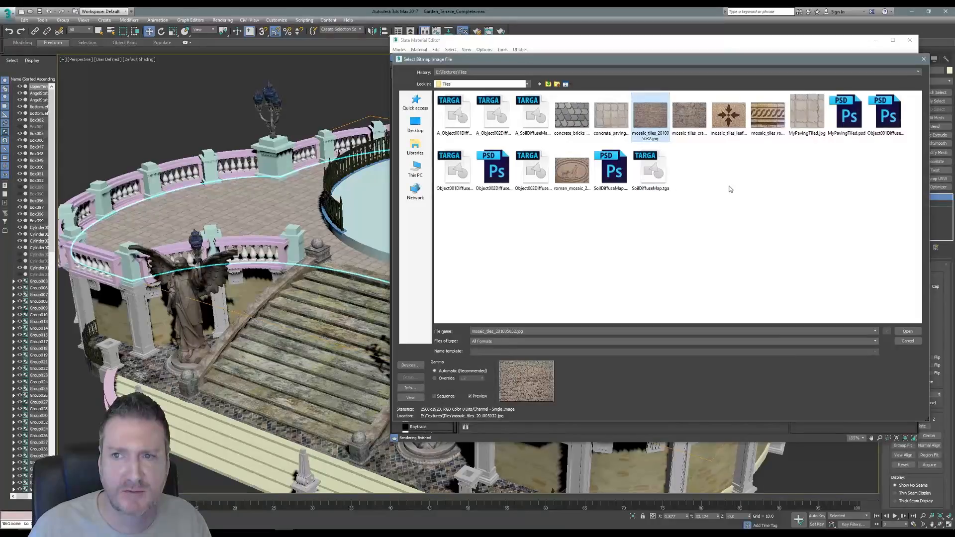
pyautogui.press('Escape')
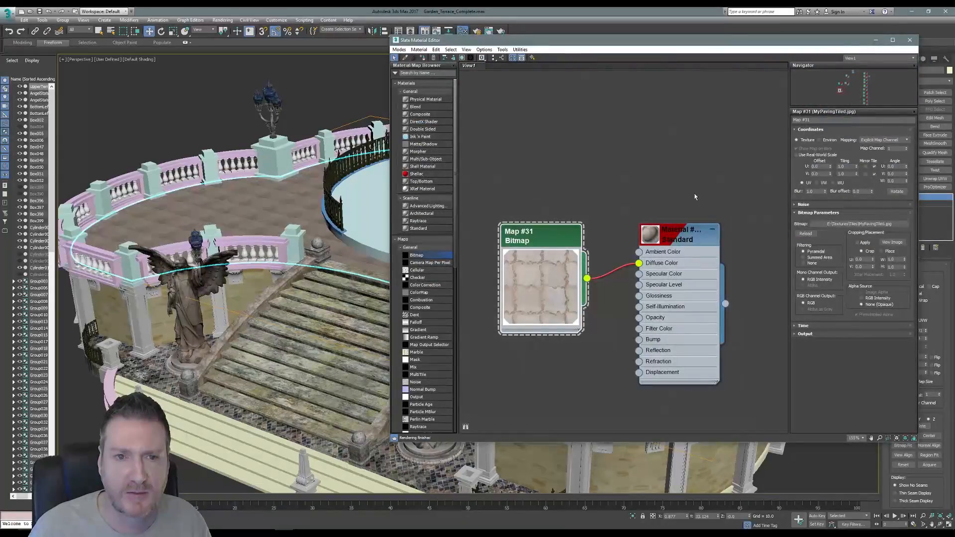
# - Examine the mosaic texture on the upper terrace floor for visible repetition, both close up and from a distance, with the material editor closed
pyautogui.keyDown('alt'); pyautogui.moveTo(355, 240); pyautogui.dragTo(328, 272, button='middle'); pyautogui.keyUp('alt')
pyautogui.scroll(5, 328, 272)
pyautogui.scroll(-2, 327, 273)
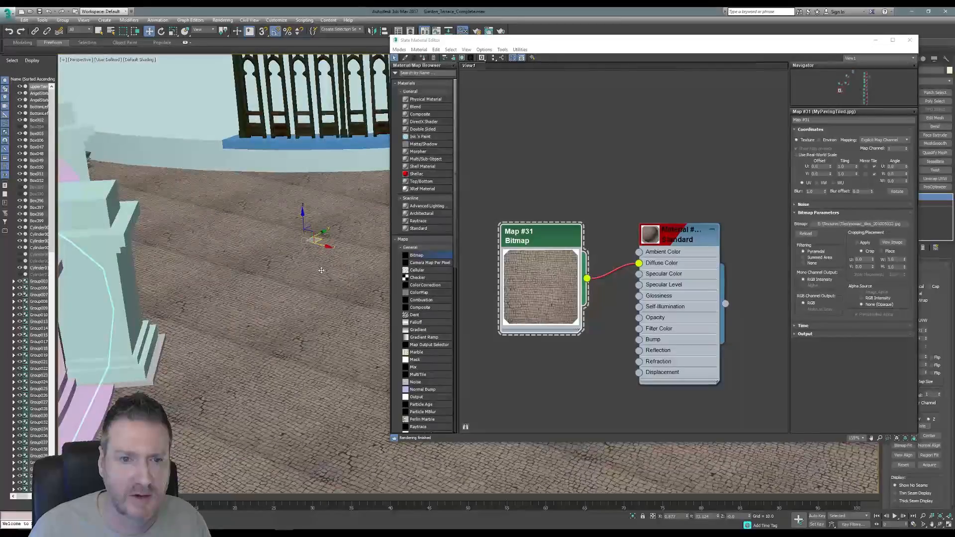
pyautogui.scroll(-5, 324, 271)
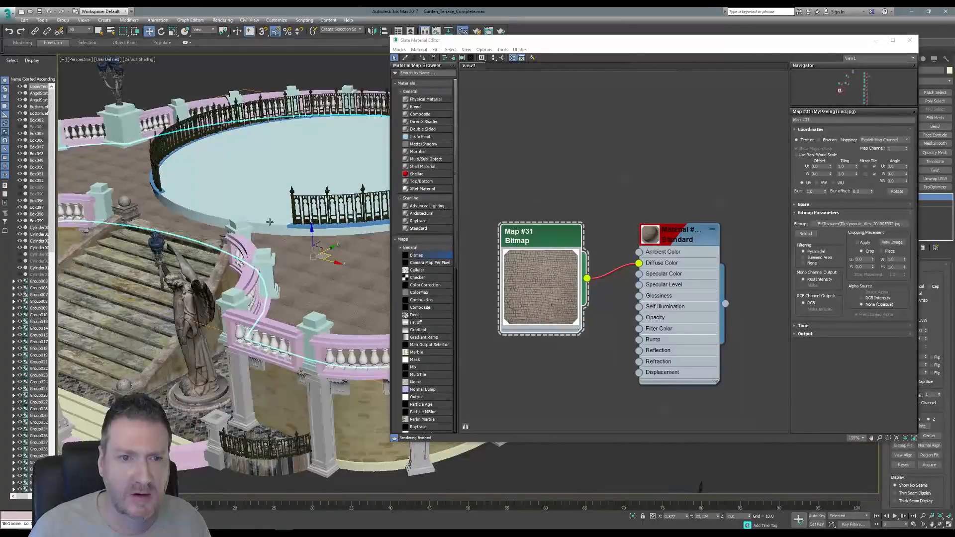
pyautogui.moveTo(321, 270); pyautogui.dragTo(323, 288, button='middle')
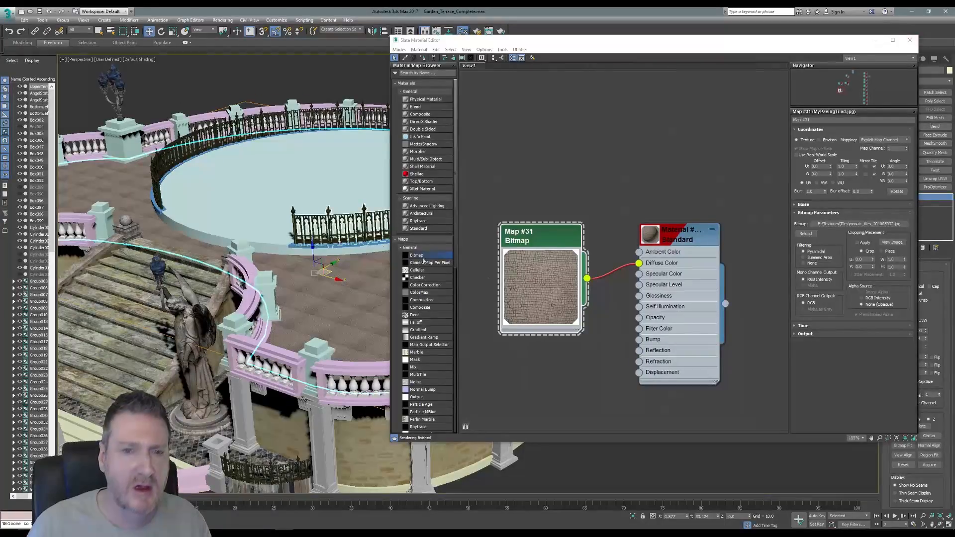
pyautogui.click(908, 41)
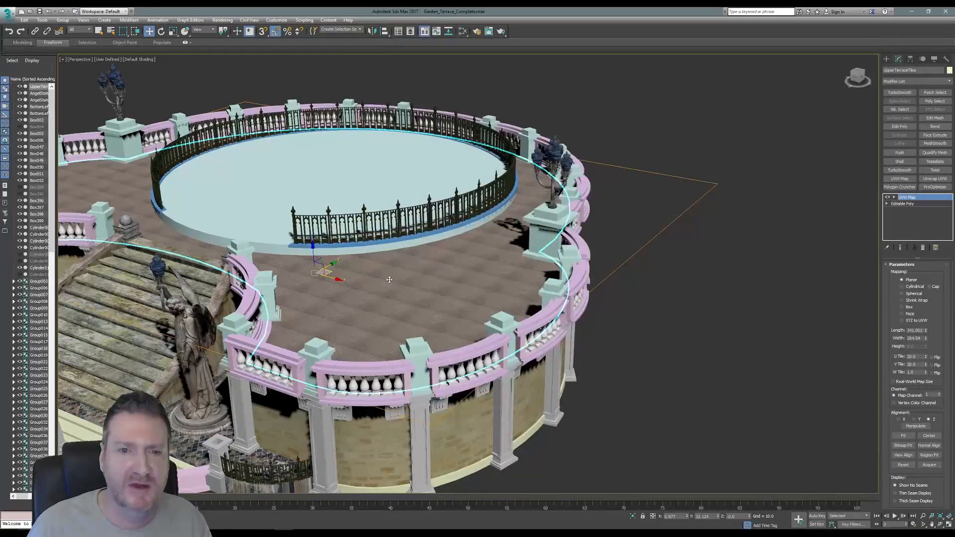
pyautogui.moveTo(407, 293); pyautogui.dragTo(423, 306, button='middle')
pyautogui.scroll(3, 423, 326)
pyautogui.scroll(5, 423, 325)
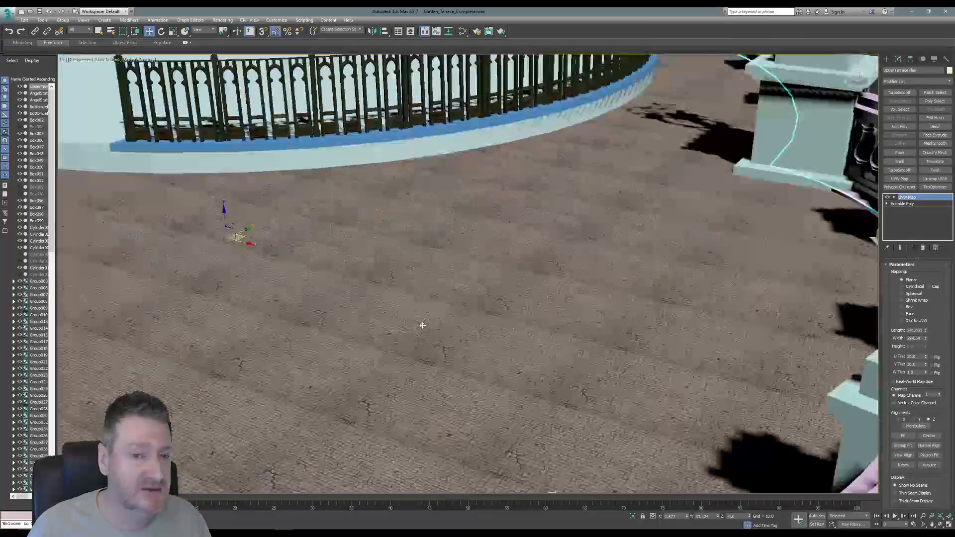
pyautogui.scroll(3, 455, 352)
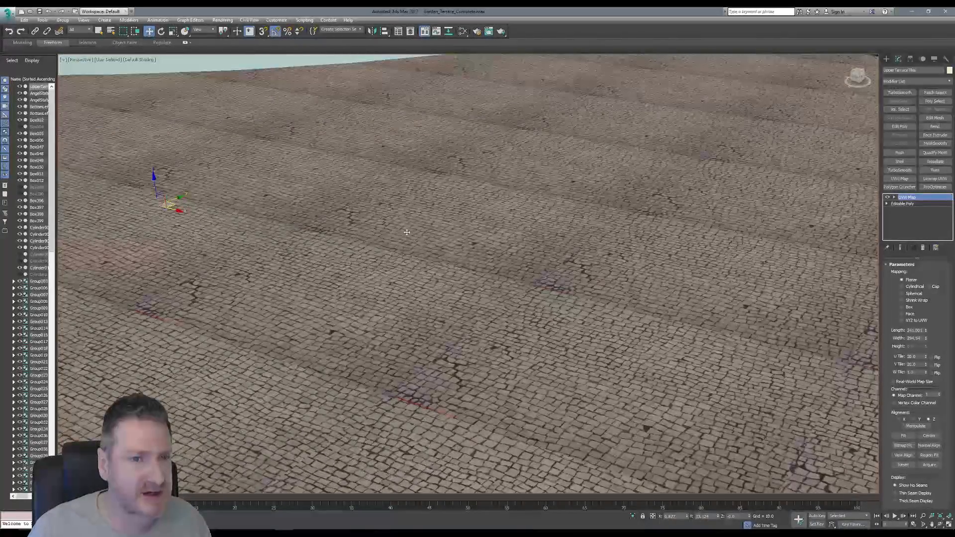
pyautogui.scroll(-3, 405, 242)
pyautogui.scroll(-5, 405, 243)
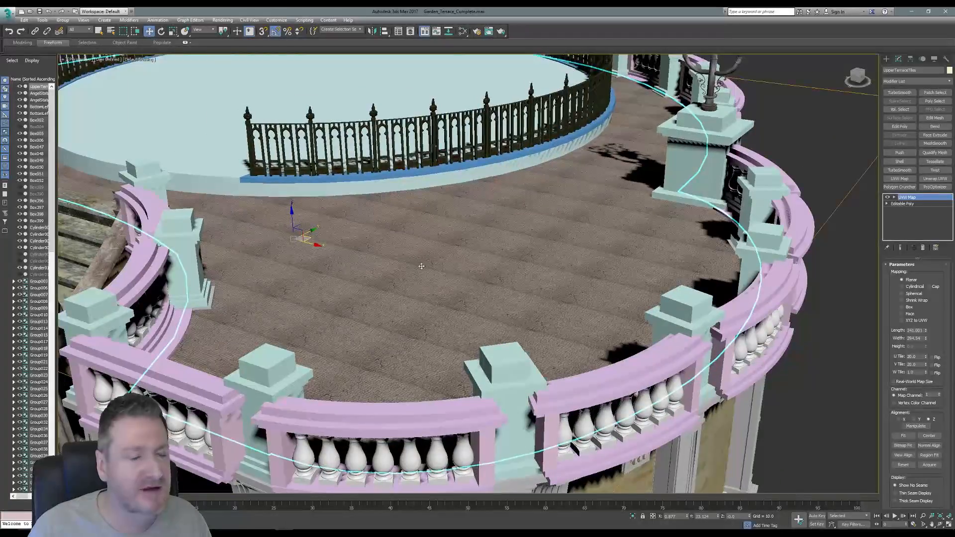
pyautogui.scroll(5, 421, 266)
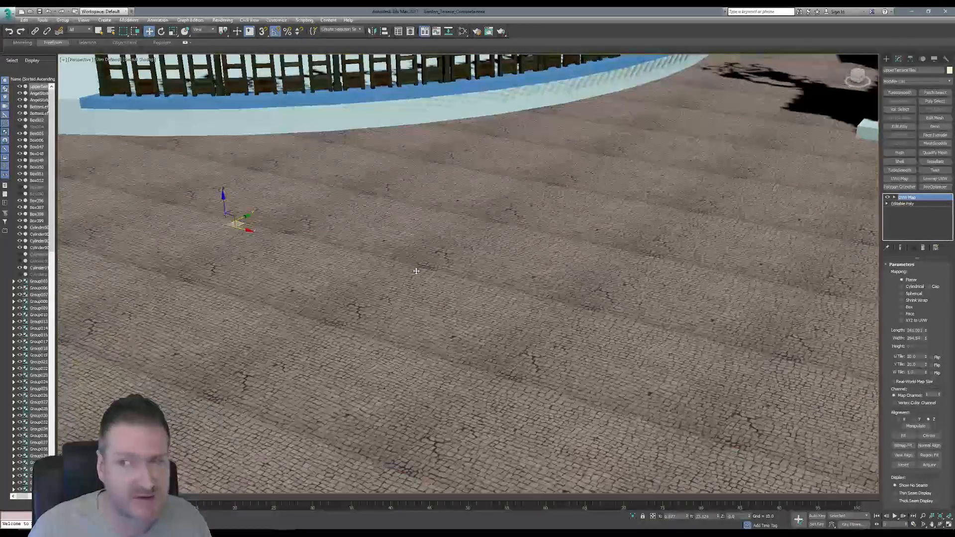
pyautogui.scroll(-5, 417, 271)
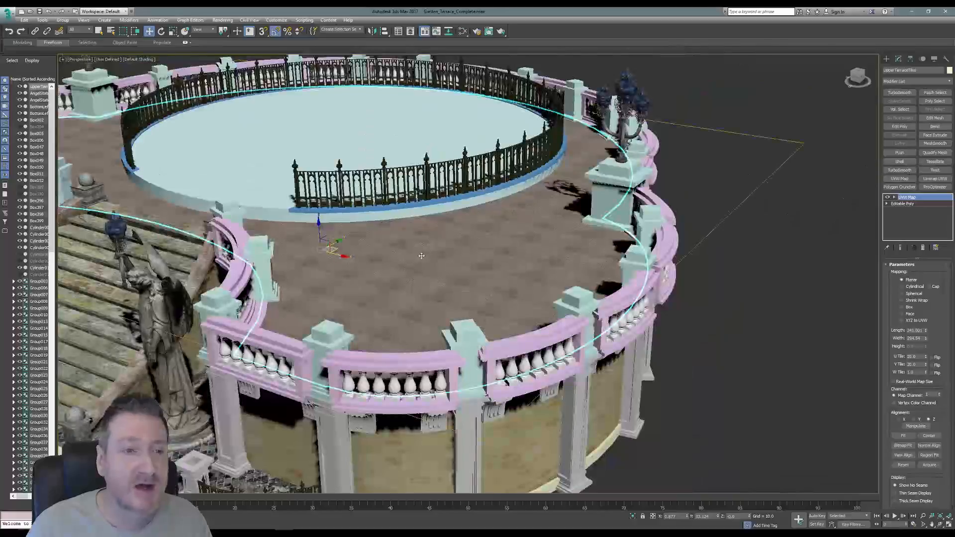
# - Launch Photoshop, dismiss its display driver message and bring its empty workspace in front of 3ds Max
pyautogui.keyDown('alt'); pyautogui.moveTo(421, 255); pyautogui.dragTo(579, 301, button='middle'); pyautogui.keyUp('alt')
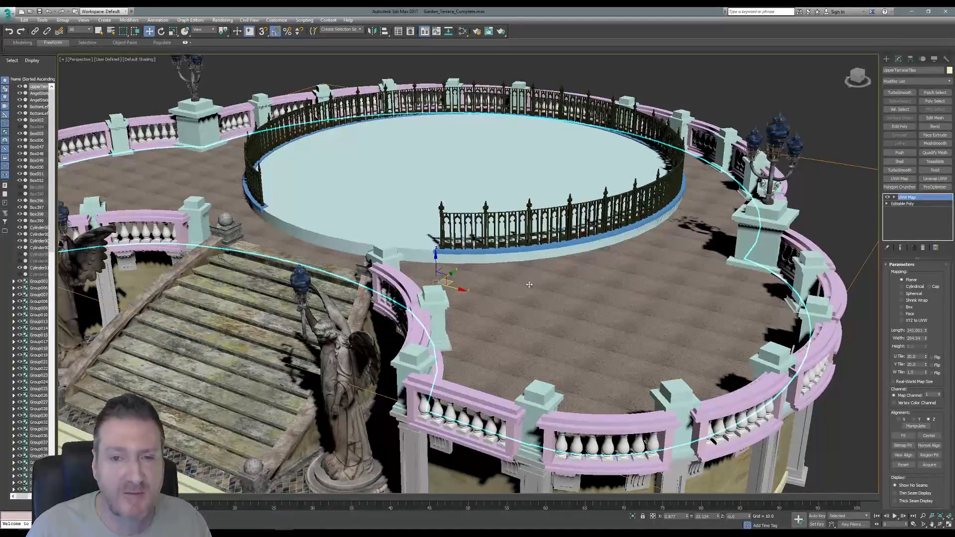
pyautogui.scroll(-3, 430, 393)
pyautogui.press('super')
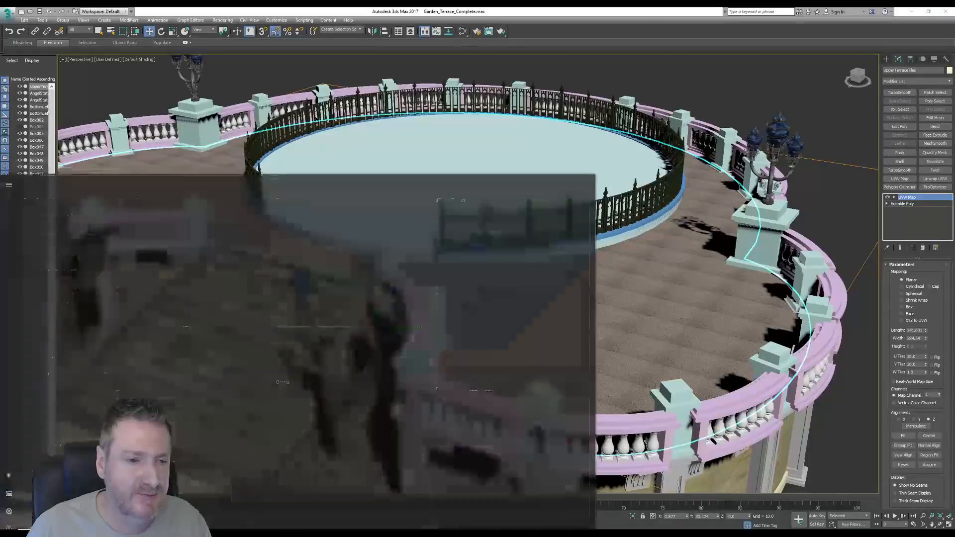
pyautogui.press('super')
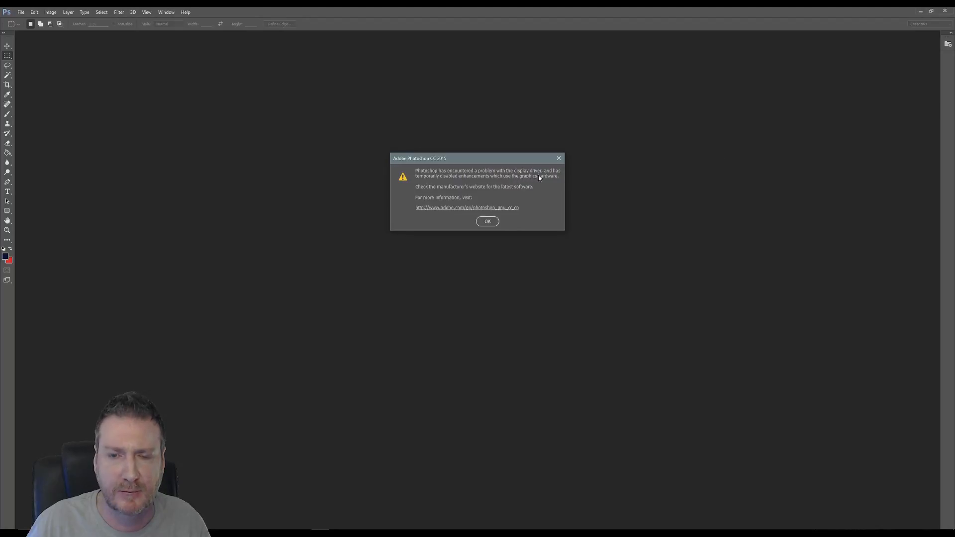
pyautogui.click(487, 221)
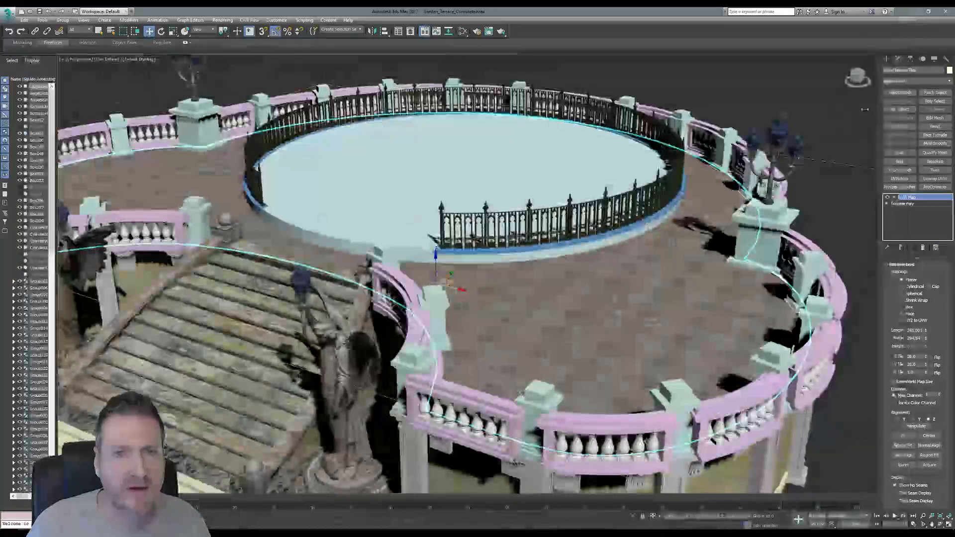
pyautogui.click(912, 12)
pyautogui.click(912, 12)
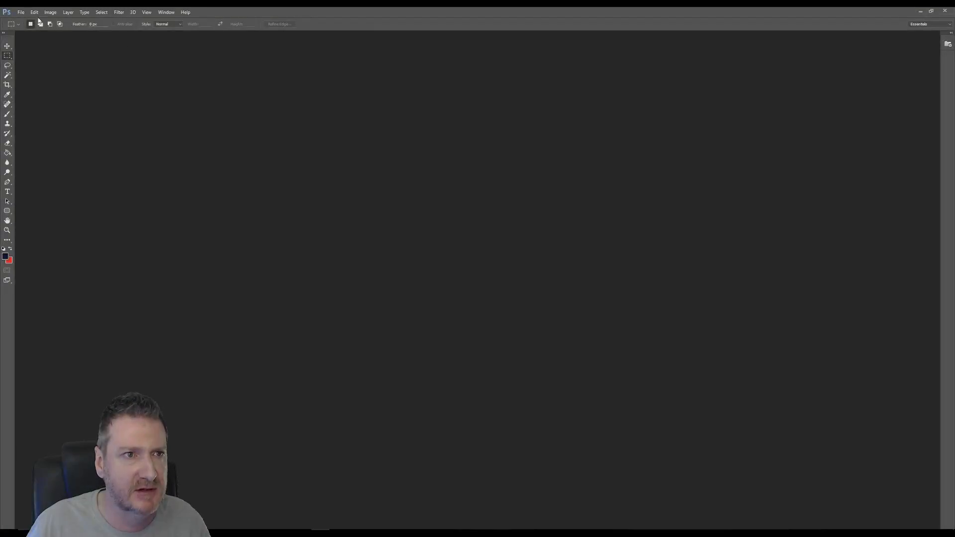
# - Open mosaic_tiles_201005032.jpg from the Textures\Tiles folder on the Work (E:) drive
pyautogui.click(21, 13)
pyautogui.click(442, 174)
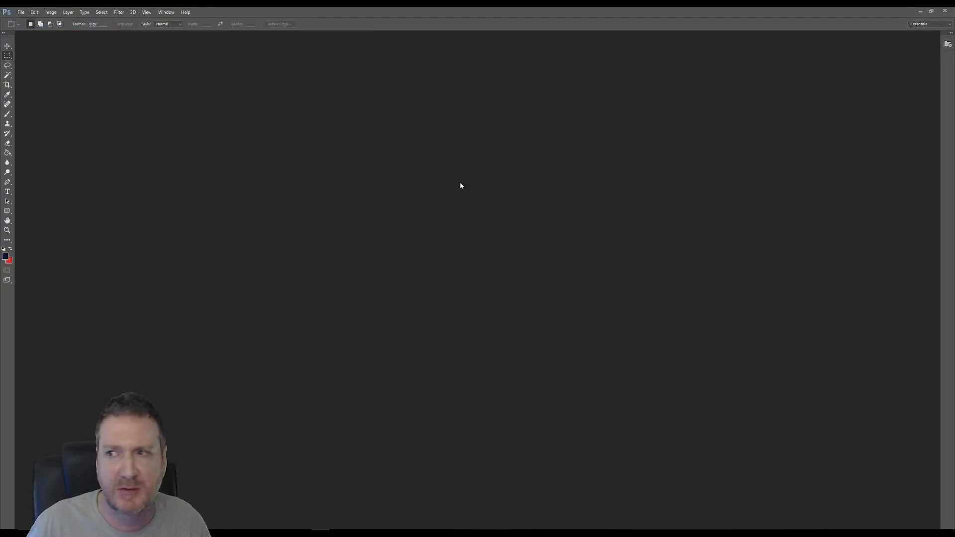
pyautogui.hotkey('ctrl', 'o')
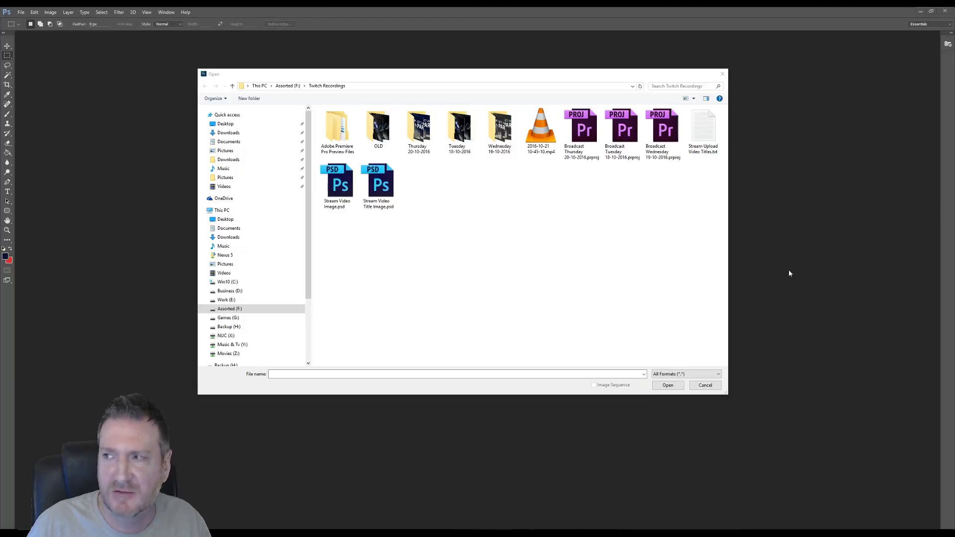
pyautogui.click(417, 240)
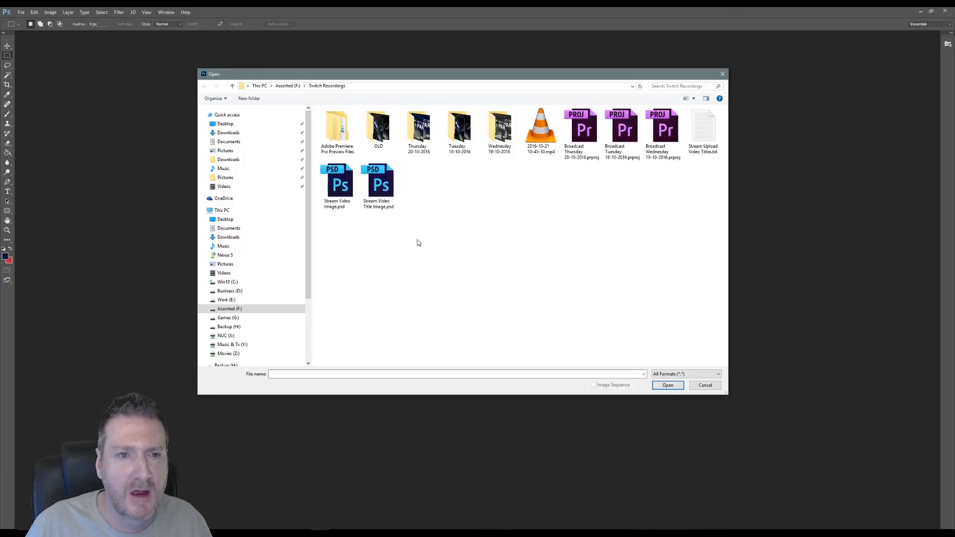
pyautogui.click(226, 300)
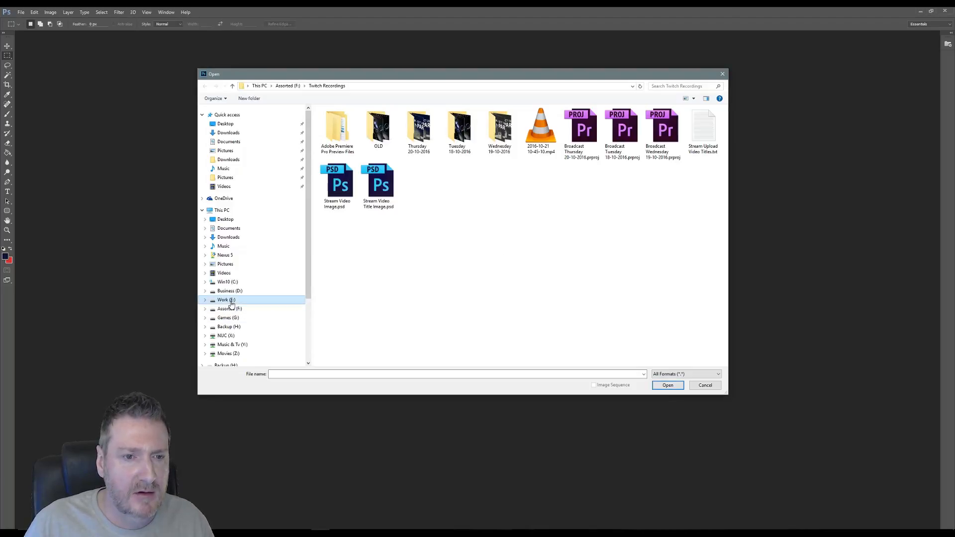
pyautogui.click(449, 262)
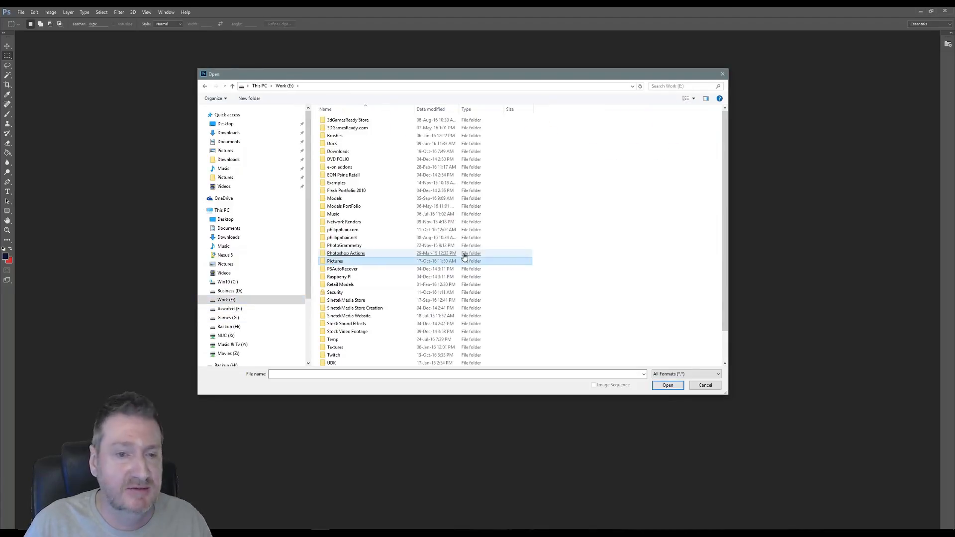
pyautogui.click(515, 237)
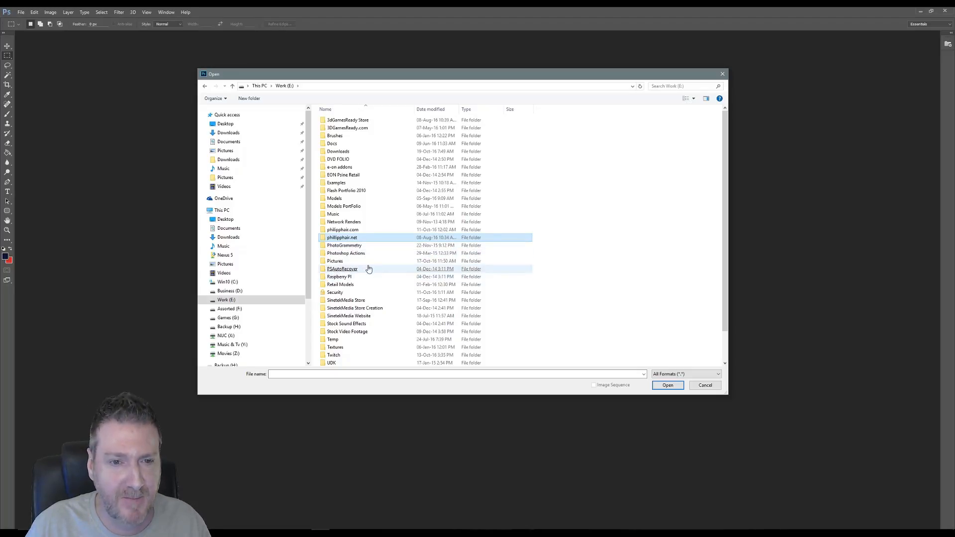
pyautogui.doubleClick(343, 347)
pyautogui.scroll(-3, 520, 256)
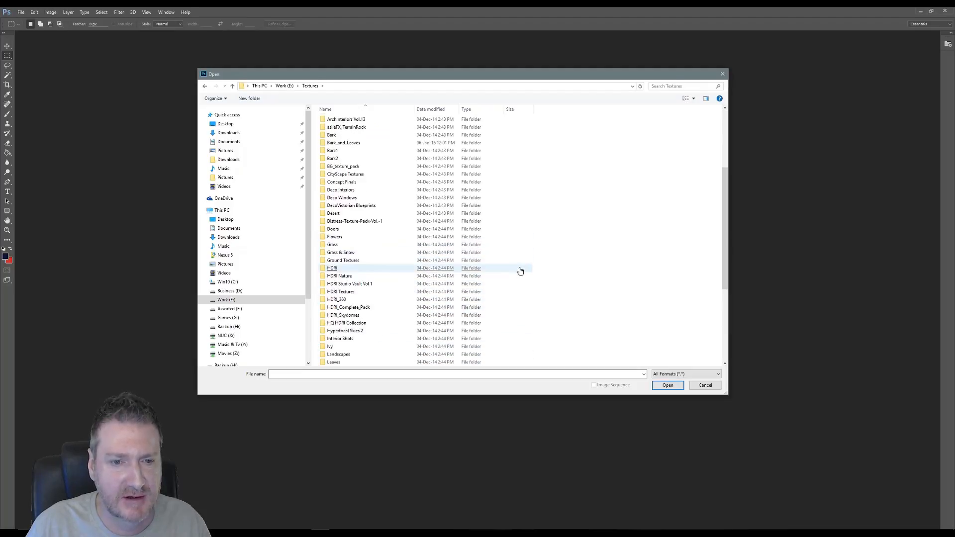
pyautogui.scroll(-6, 521, 275)
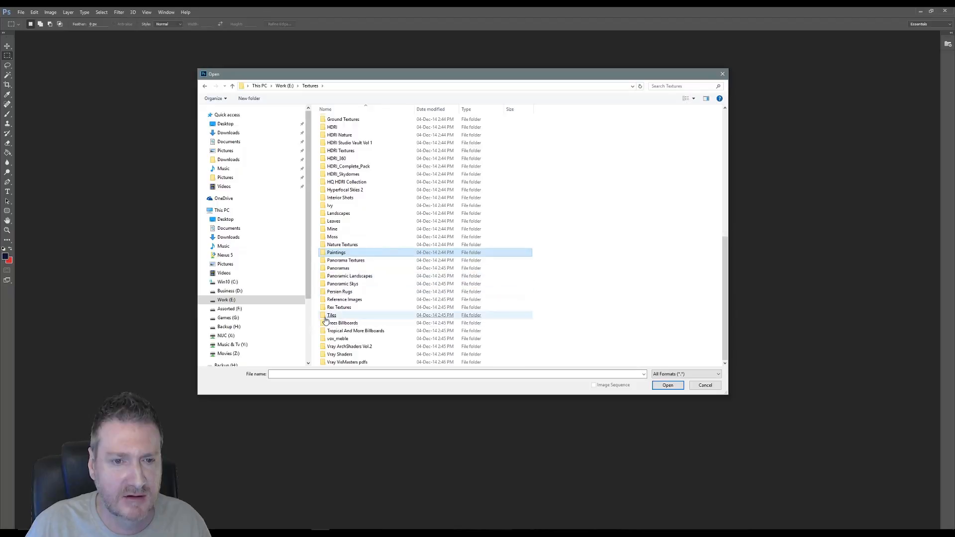
pyautogui.doubleClick(326, 319)
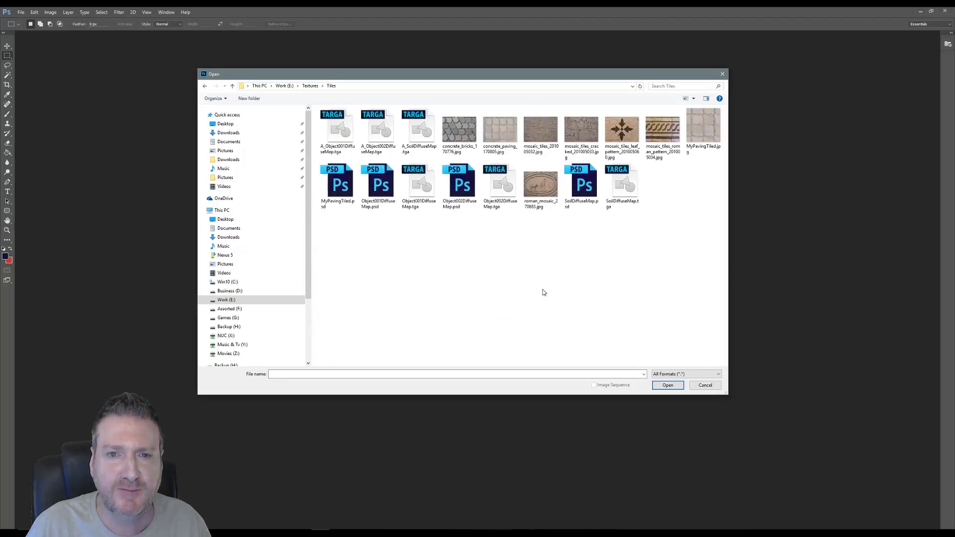
pyautogui.doubleClick(542, 128)
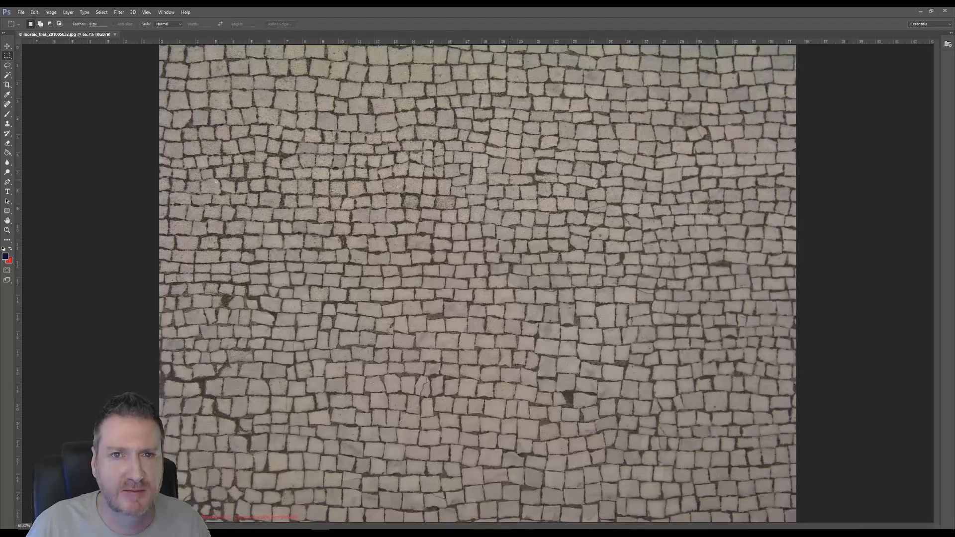
# - Crop the mosaic image at full width to cut off the strip with red text along its bottom edge, and clear the selection
pyautogui.keyDown('alt'); pyautogui.scroll(-3, 484, 247); pyautogui.keyUp('alt')
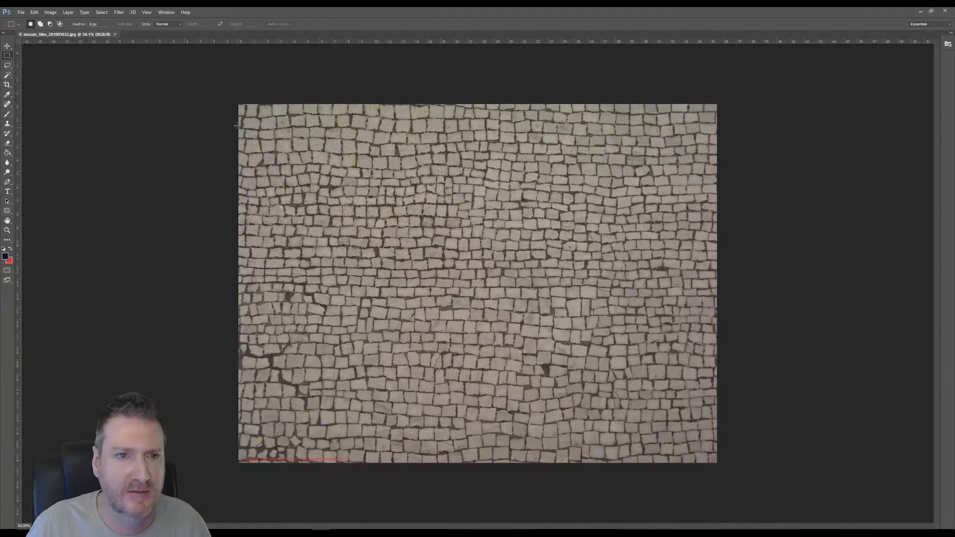
pyautogui.moveTo(239, 105); pyautogui.dragTo(742, 450)
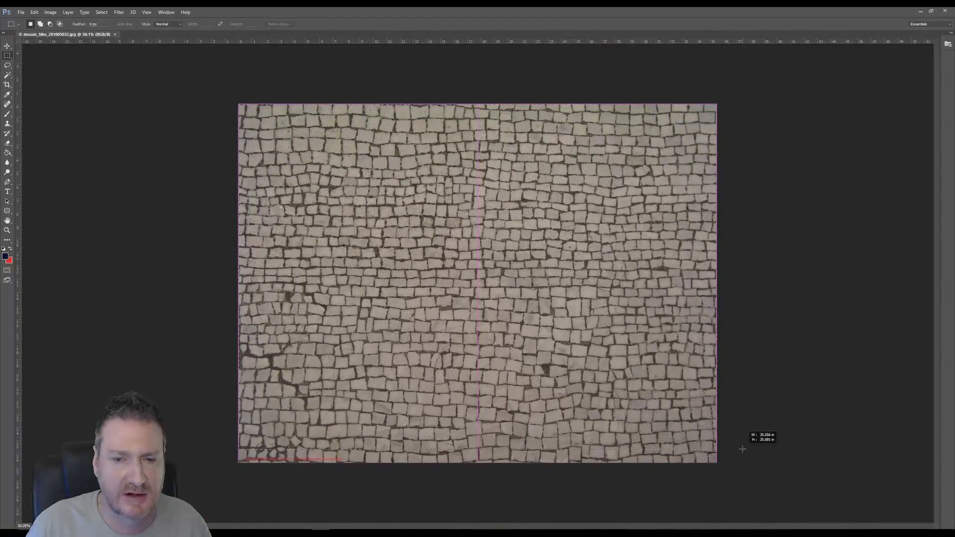
pyautogui.click(226, 61)
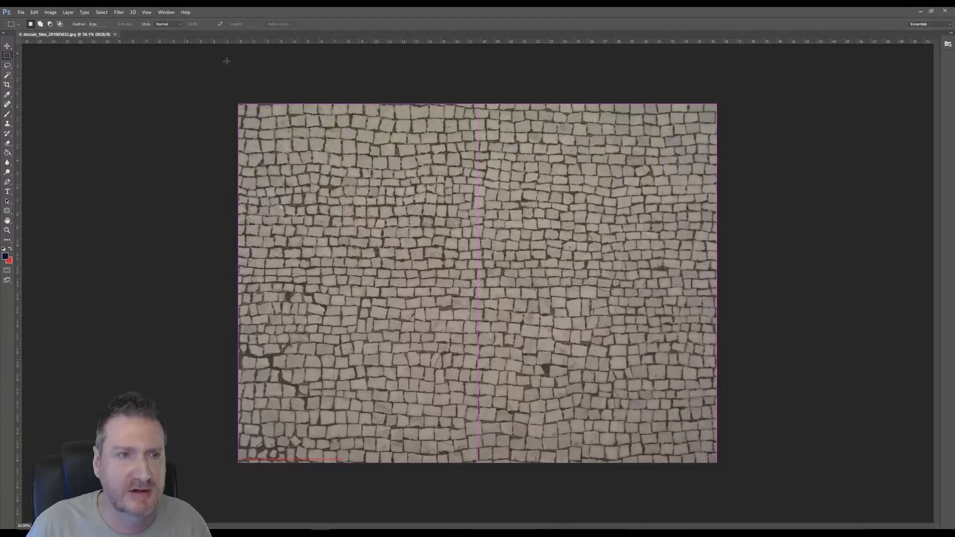
pyautogui.click(34, 12)
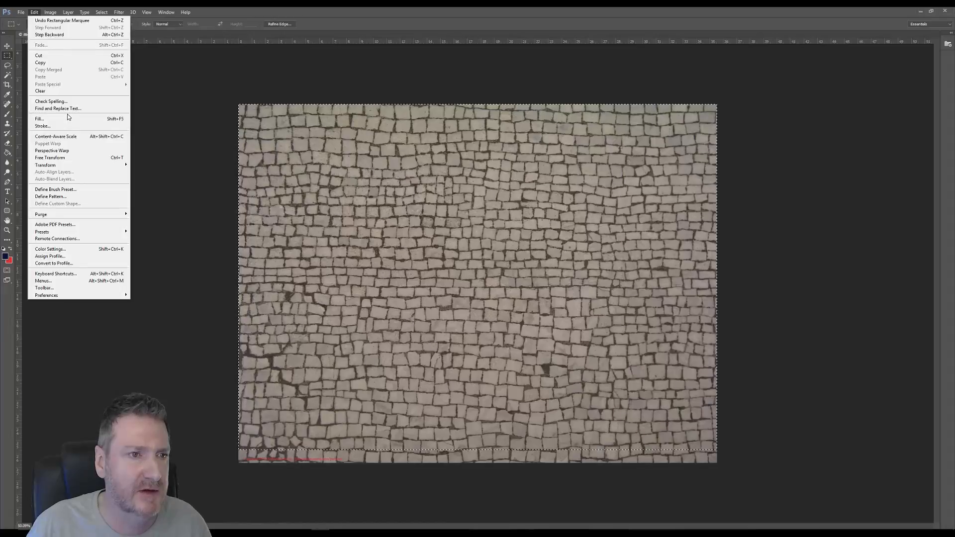
pyautogui.moveTo(52, 12)
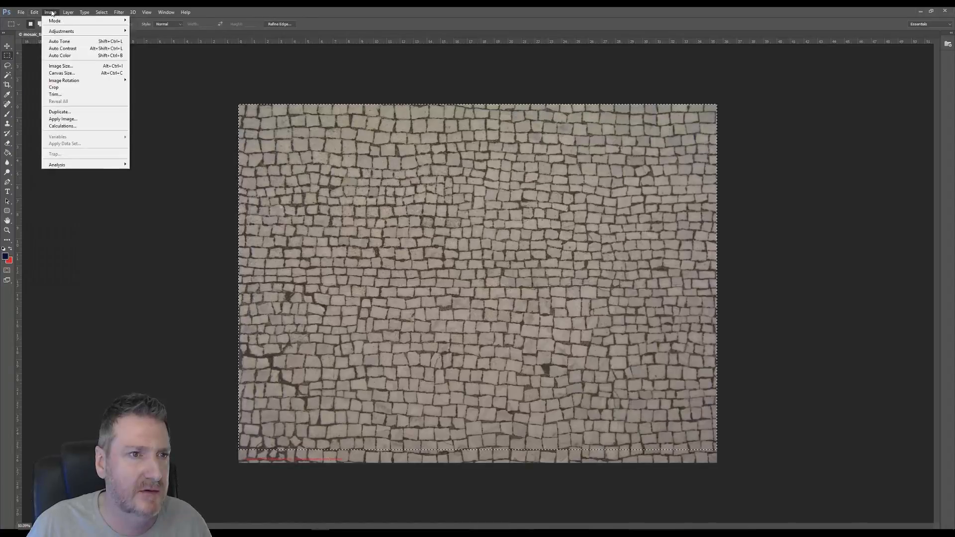
pyautogui.click(53, 87)
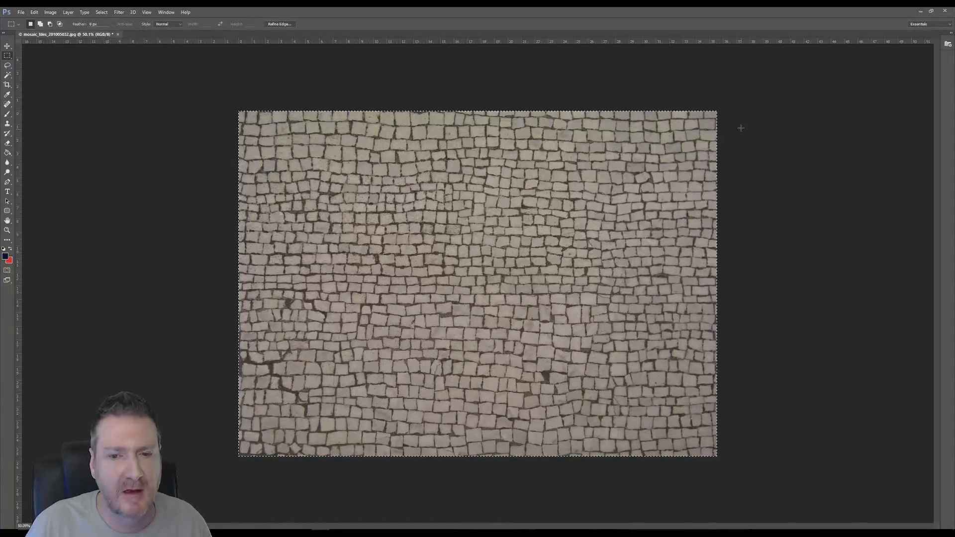
pyautogui.click(319, 63)
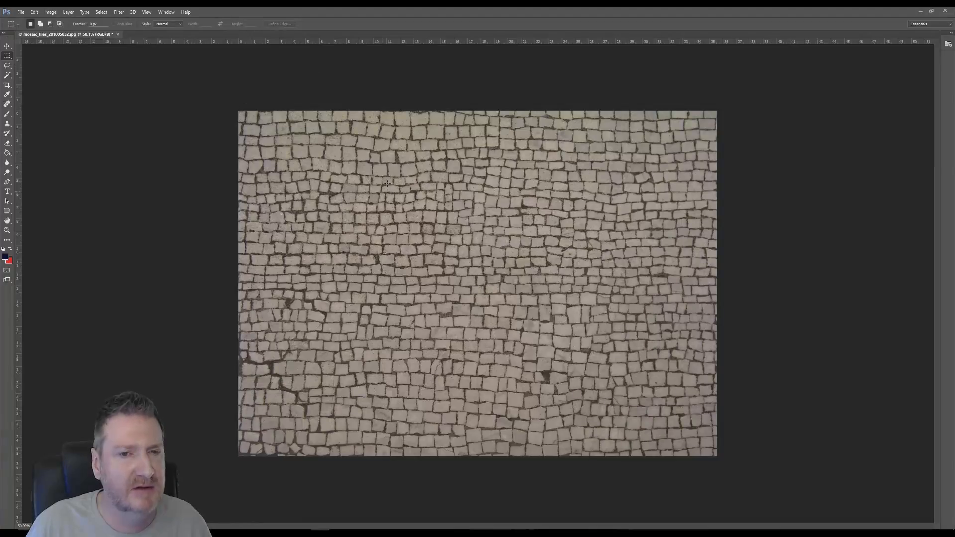
# - Apply the Offset filter to the mosaic image with a horizontal shift of +1219 pixels, no vertical shift and Wrap Around
pyautogui.keyDown('alt'); pyautogui.scroll(-1, 461, 195); pyautogui.keyUp('alt')
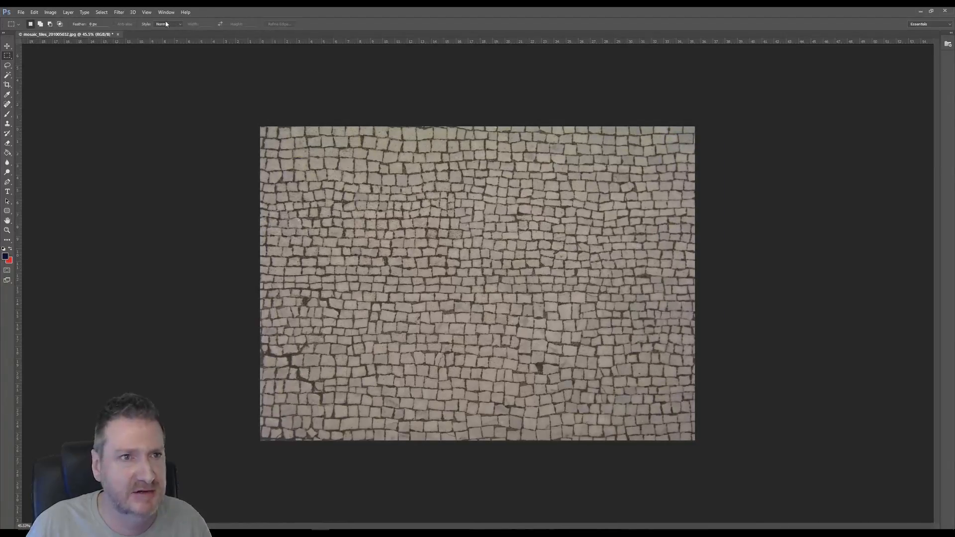
pyautogui.click(119, 12)
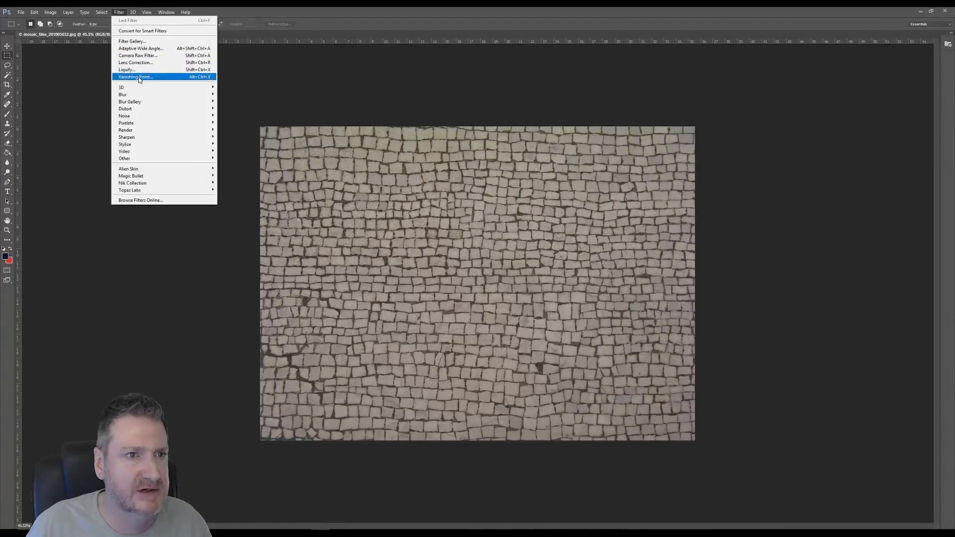
pyautogui.moveTo(141, 159)
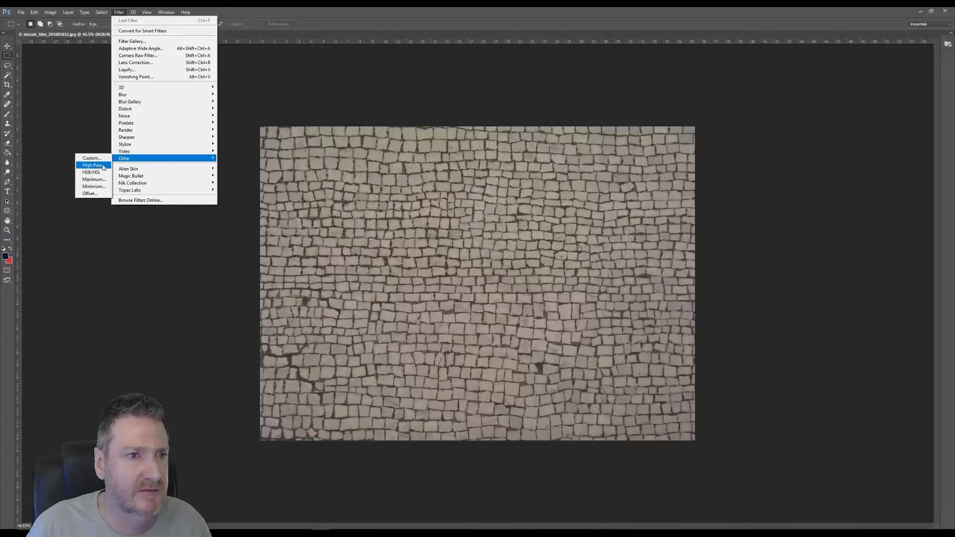
pyautogui.click(100, 194)
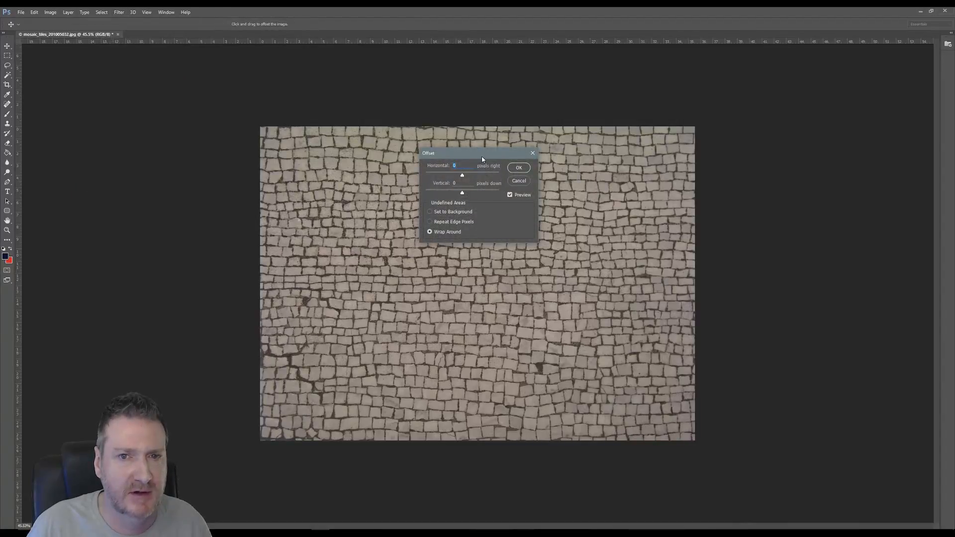
pyautogui.moveTo(483, 158); pyautogui.dragTo(799, 122)
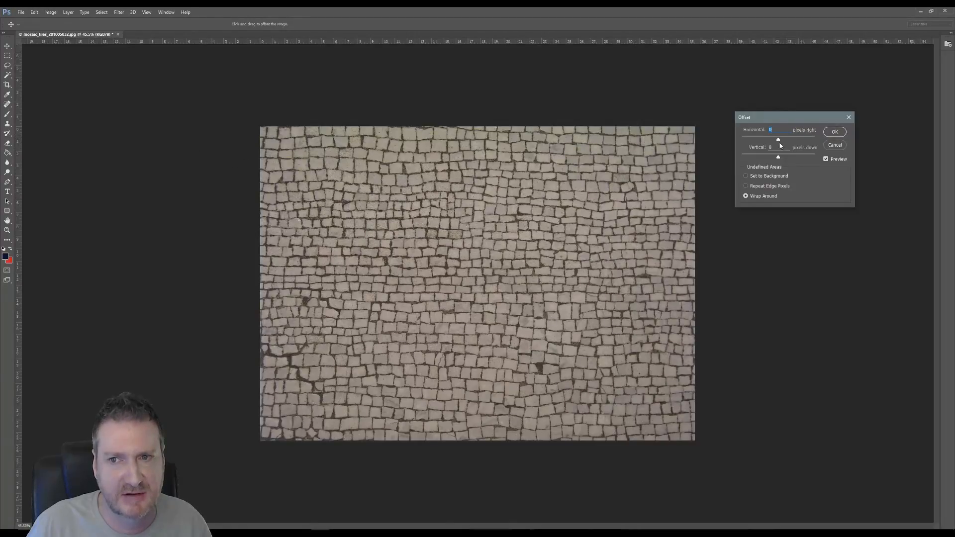
pyautogui.moveTo(780, 141); pyautogui.dragTo(783, 141)
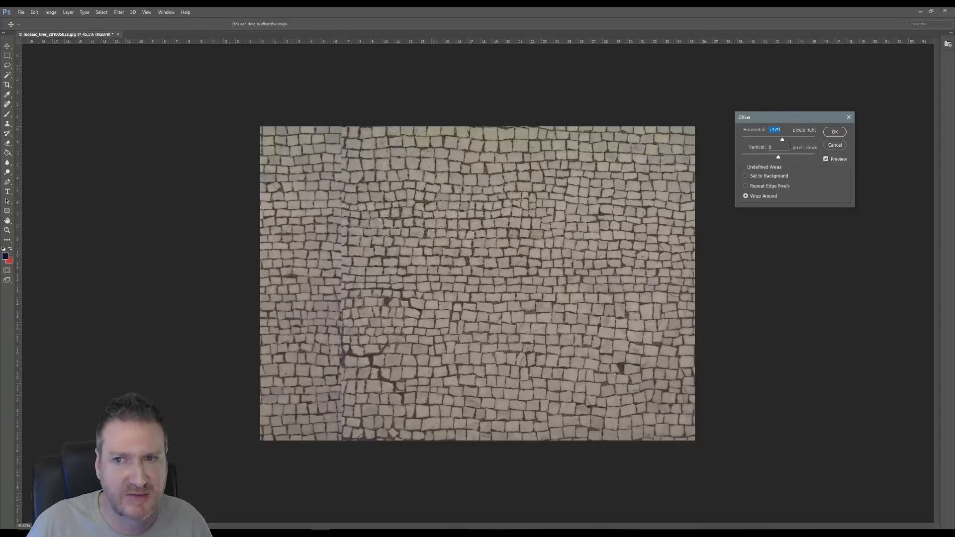
pyautogui.moveTo(783, 141); pyautogui.dragTo(790, 142)
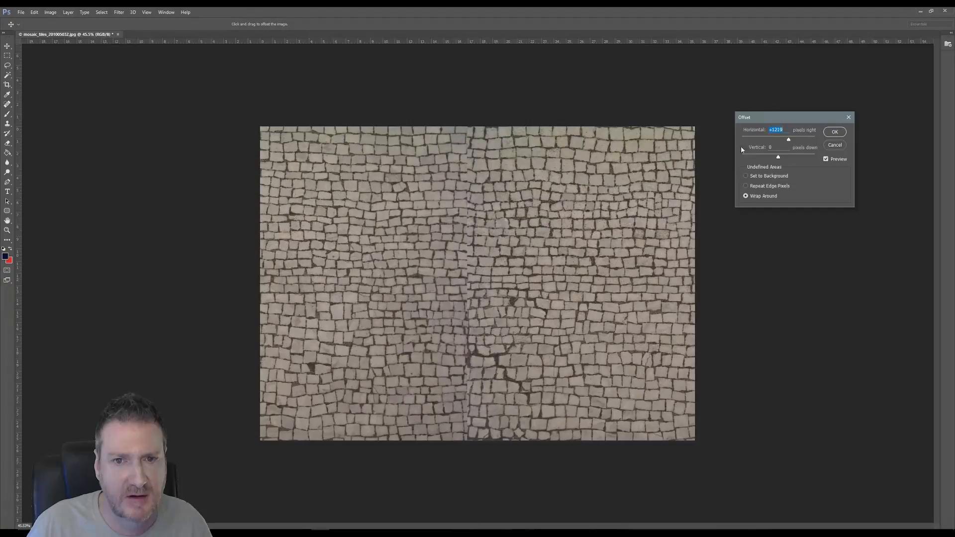
pyautogui.click(839, 131)
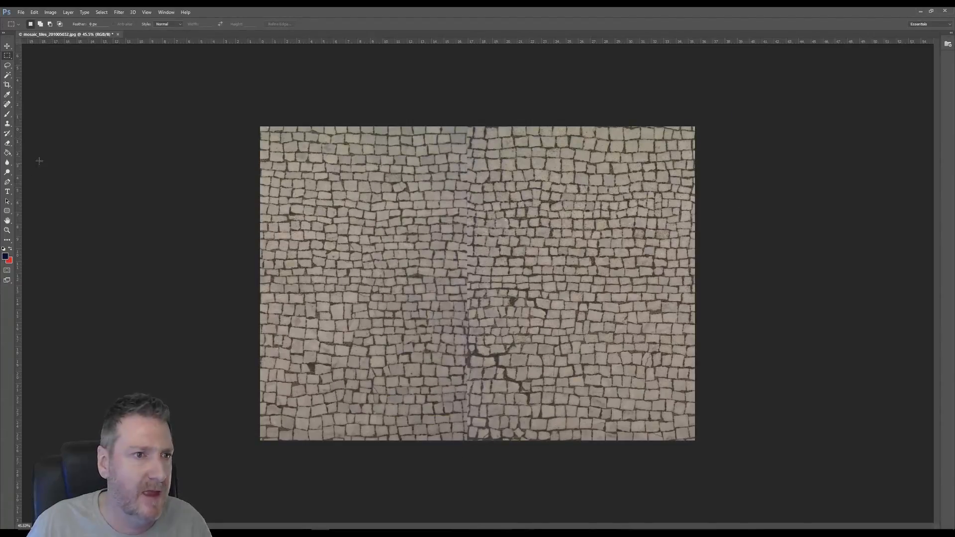
# - Try to clone tiles from beside the vertical seam over its upper end with an enlarged Clone Stamp brush
pyautogui.click(10, 126)
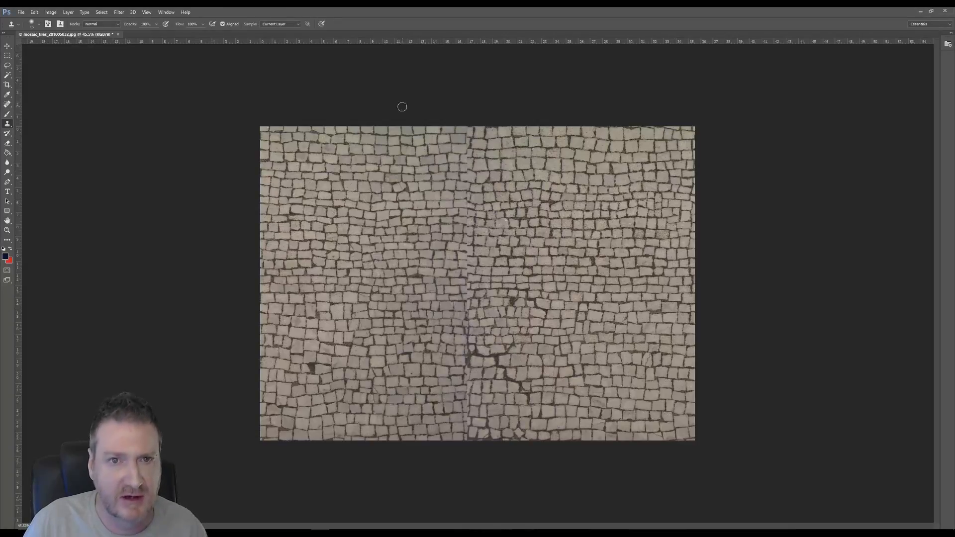
pyautogui.press(']')
pyautogui.press(']')
pyautogui.press(']')
pyautogui.press(']')
pyautogui.press(']')
pyautogui.press(']')
pyautogui.press(']')
pyautogui.press(']')
pyautogui.press(']')
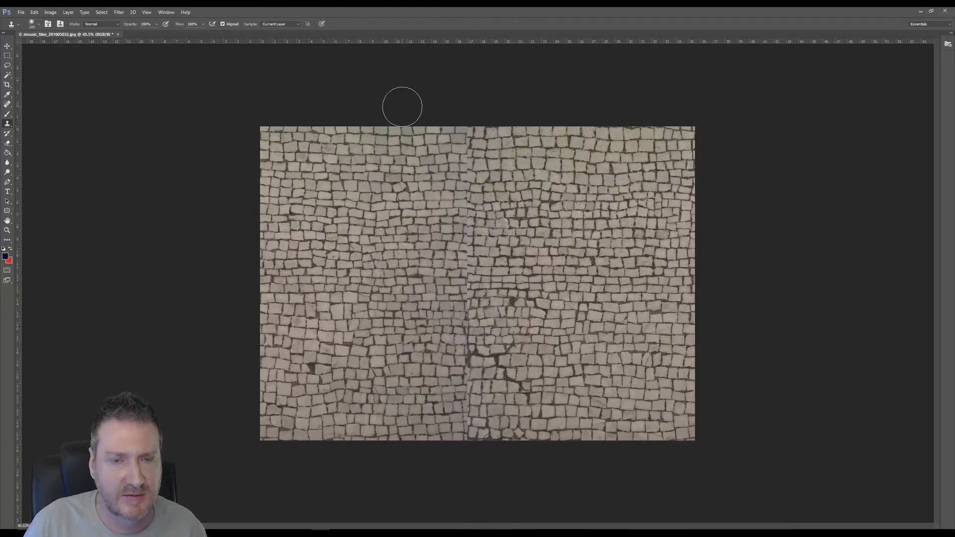
pyautogui.press(']')
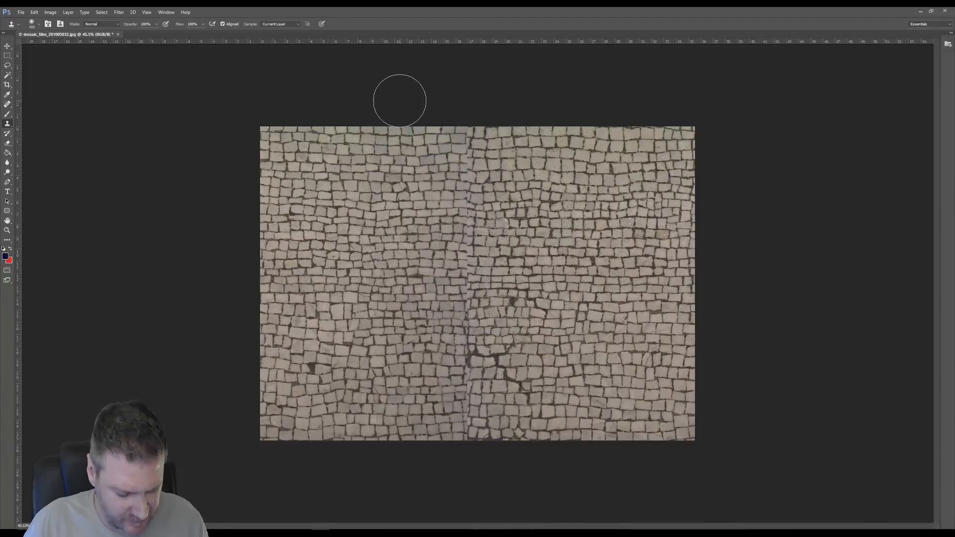
pyautogui.keyDown('alt'); pyautogui.click(420, 142); pyautogui.keyUp('alt')
pyautogui.click(468, 140)
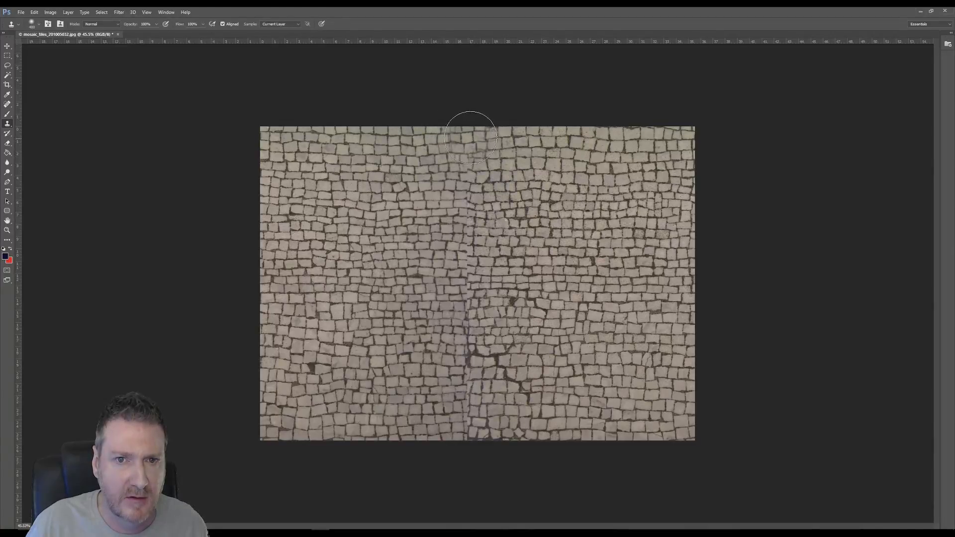
pyautogui.click(470, 135)
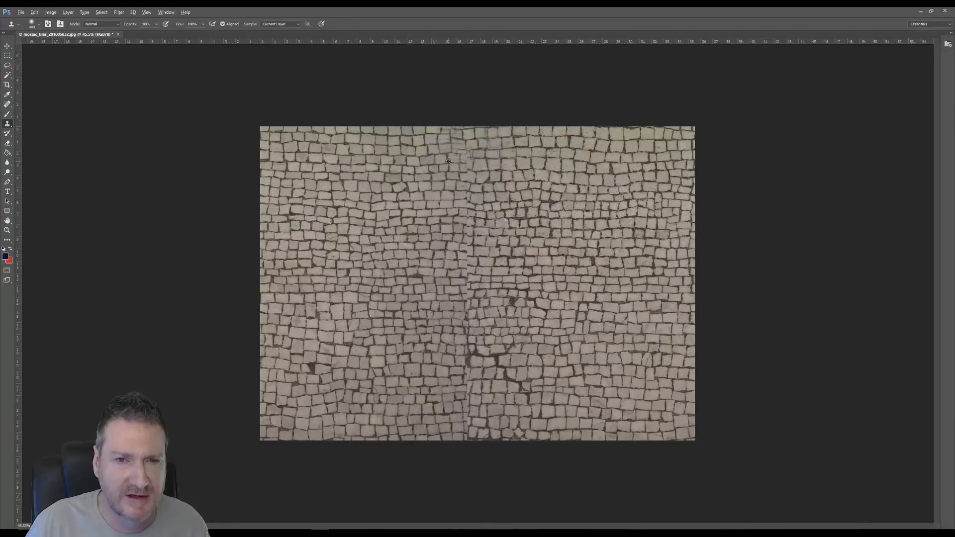
pyautogui.keyDown('alt'); pyautogui.scroll(2, 472, 142); pyautogui.keyUp('alt')
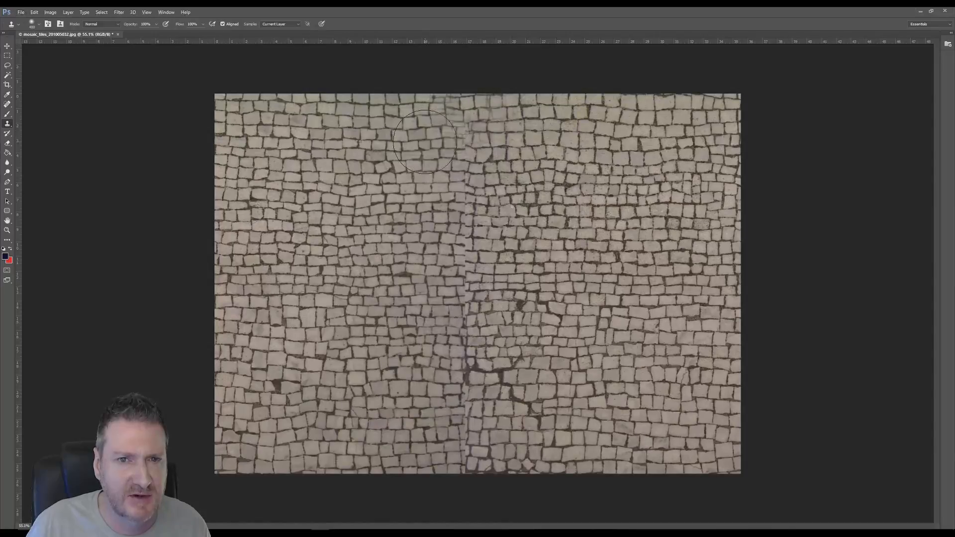
pyautogui.keyDown('alt'); pyautogui.click(391, 105); pyautogui.keyUp('alt')
pyautogui.click(461, 100)
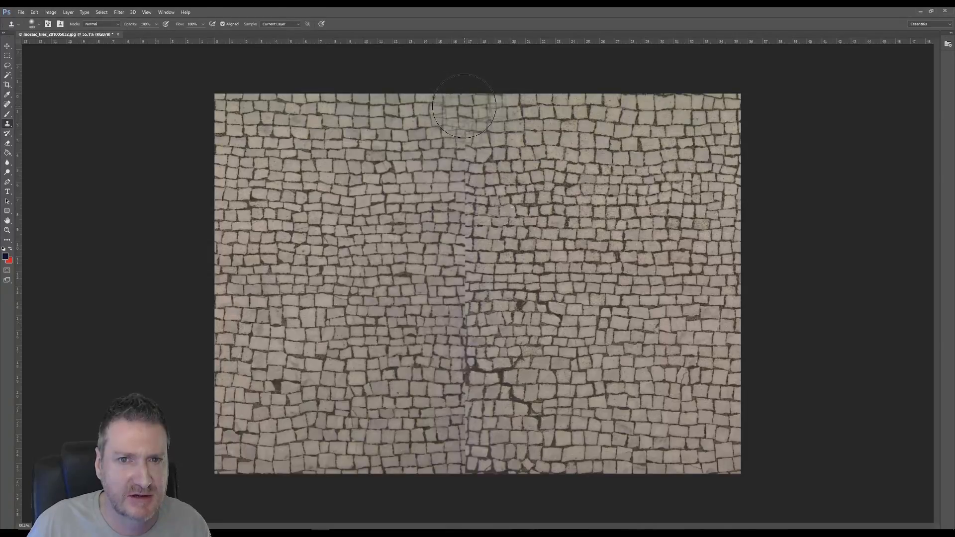
# - Copy a full-height strip of tiles beside the vertical seam to a new layer and move it over the seam
pyautogui.click(7, 55)
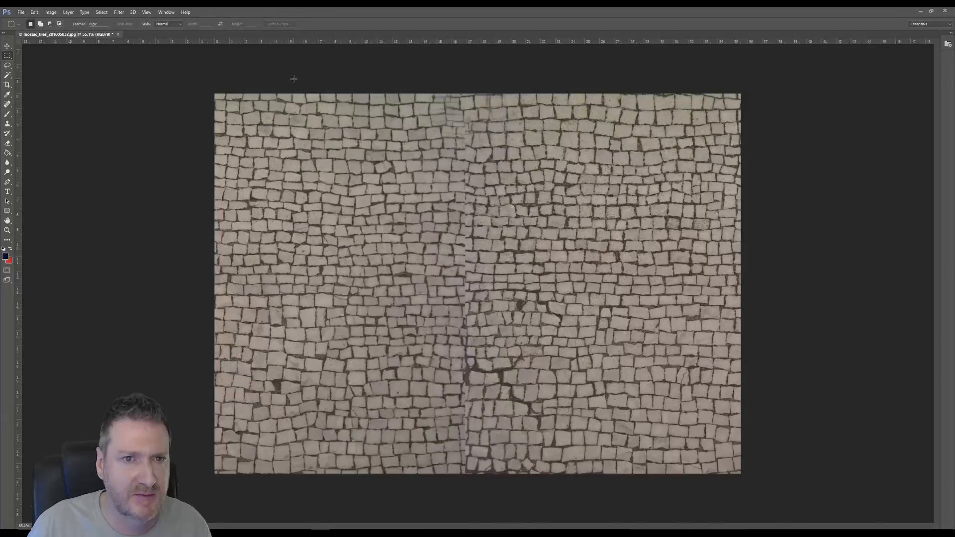
pyautogui.moveTo(294, 78); pyautogui.dragTo(398, 500)
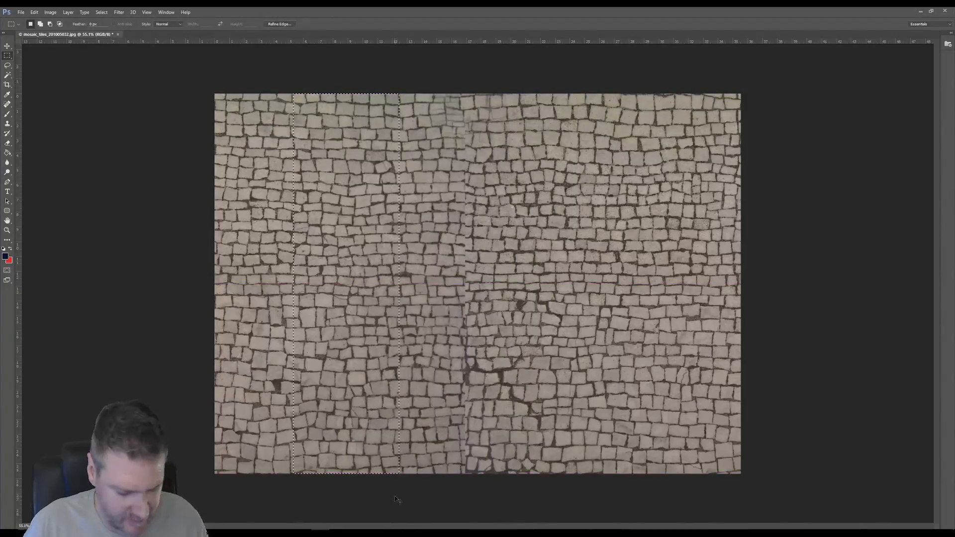
pyautogui.click(616, 244)
pyautogui.click(7, 46)
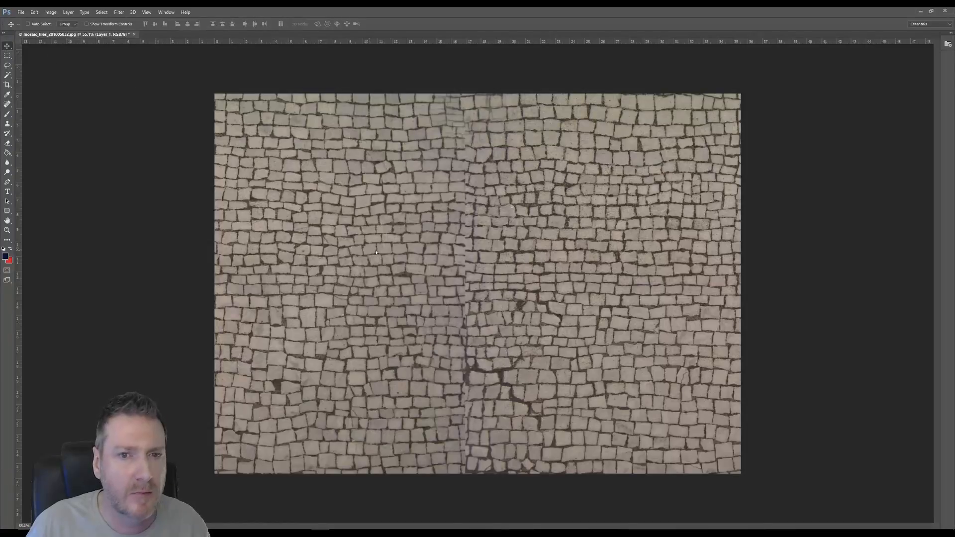
pyautogui.moveTo(374, 255); pyautogui.dragTo(482, 257)
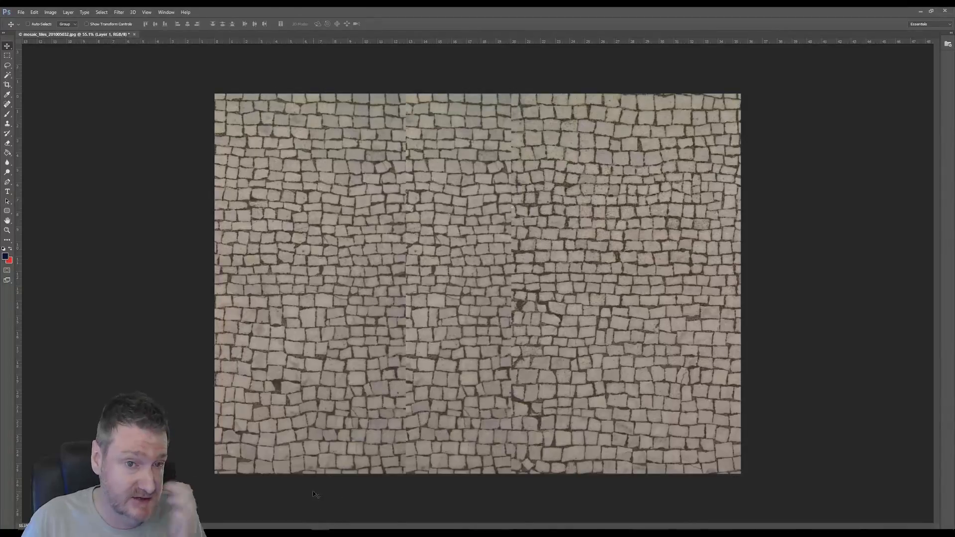
# - Blend both vertical edges of the copied strip with a slightly smaller Eraser brush and merge the strip into the mosaic image
pyautogui.click(8, 143)
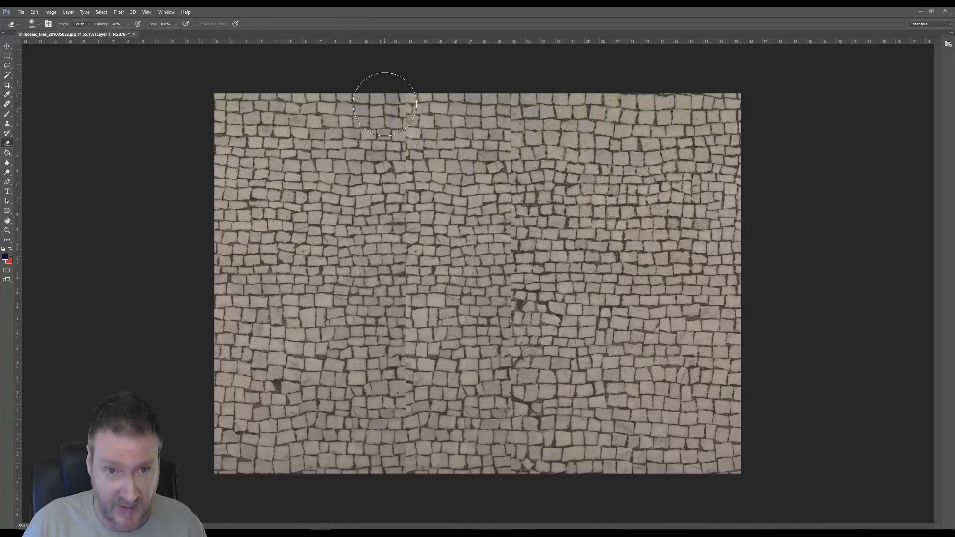
pyautogui.press('[')
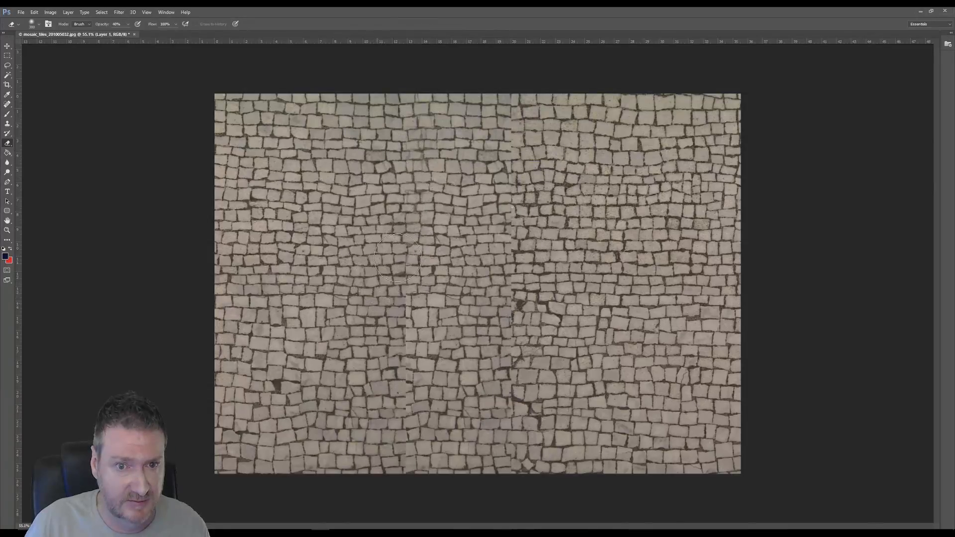
pyautogui.moveTo(401, 268); pyautogui.dragTo(390, 370)
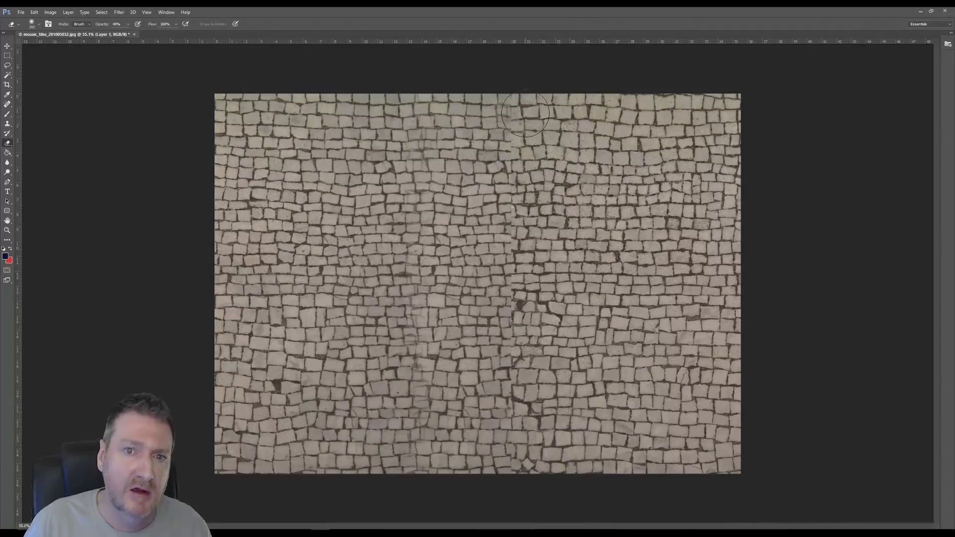
pyautogui.moveTo(523, 89)
pyautogui.mouseDown()
pyautogui.moveTo(538, 168)
pyautogui.moveTo(515, 154)
pyautogui.moveTo(527, 177)
pyautogui.moveTo(526, 233)
pyautogui.moveTo(507, 262)
pyautogui.moveTo(503, 299)
pyautogui.moveTo(517, 326)
pyautogui.moveTo(523, 321)
pyautogui.moveTo(505, 351)
pyautogui.moveTo(503, 391)
pyautogui.moveTo(520, 465)
pyautogui.mouseUp()
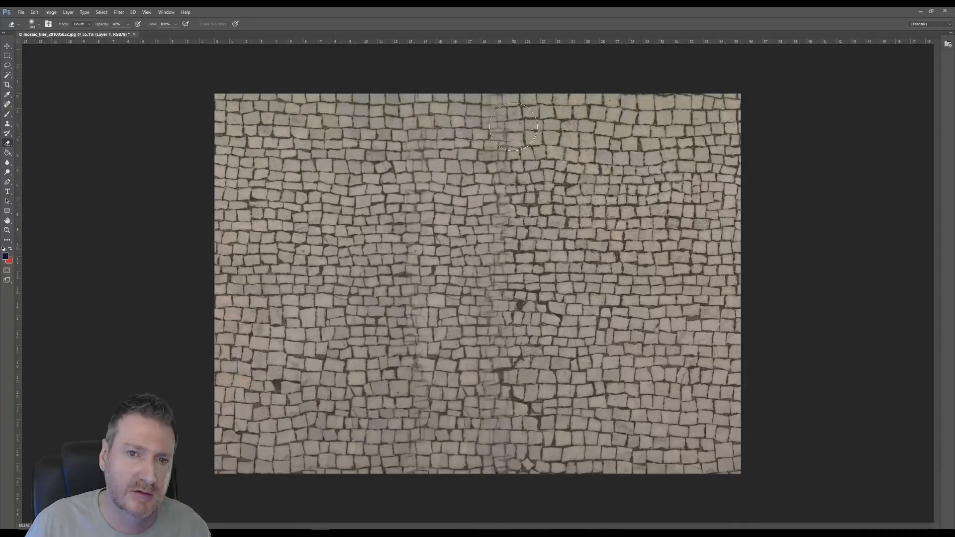
pyautogui.moveTo(514, 126)
pyautogui.mouseDown()
pyautogui.moveTo(497, 81)
pyautogui.moveTo(521, 94)
pyautogui.moveTo(479, 80)
pyautogui.moveTo(494, 89)
pyautogui.moveTo(533, 181)
pyautogui.moveTo(538, 165)
pyautogui.moveTo(503, 153)
pyautogui.moveTo(507, 135)
pyautogui.moveTo(530, 134)
pyautogui.moveTo(508, 121)
pyautogui.mouseUp()
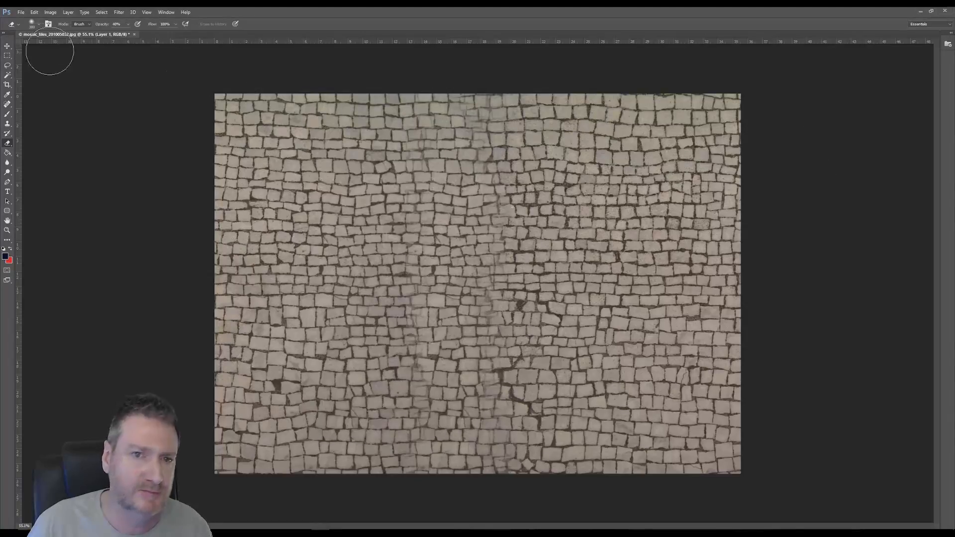
pyautogui.click(7, 47)
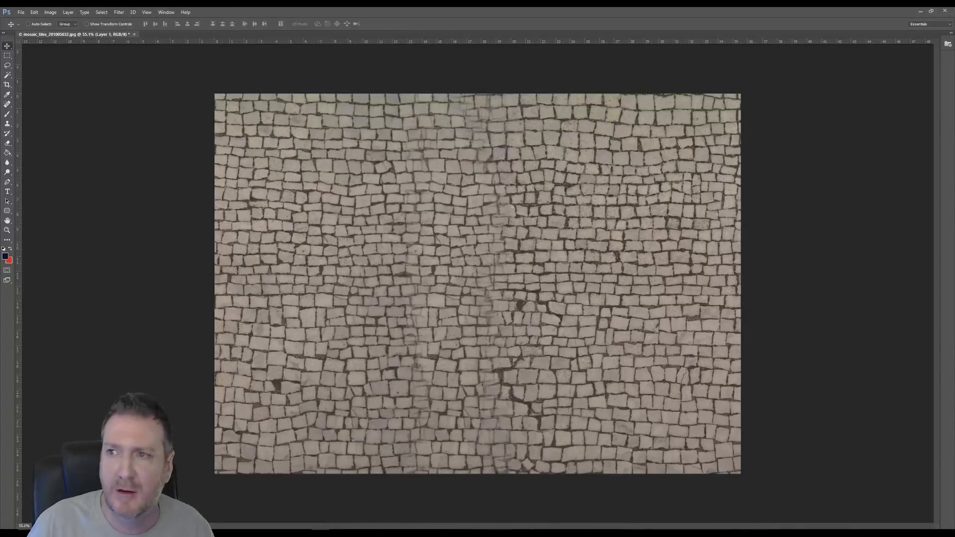
pyautogui.hotkey('ctrl', 'e')
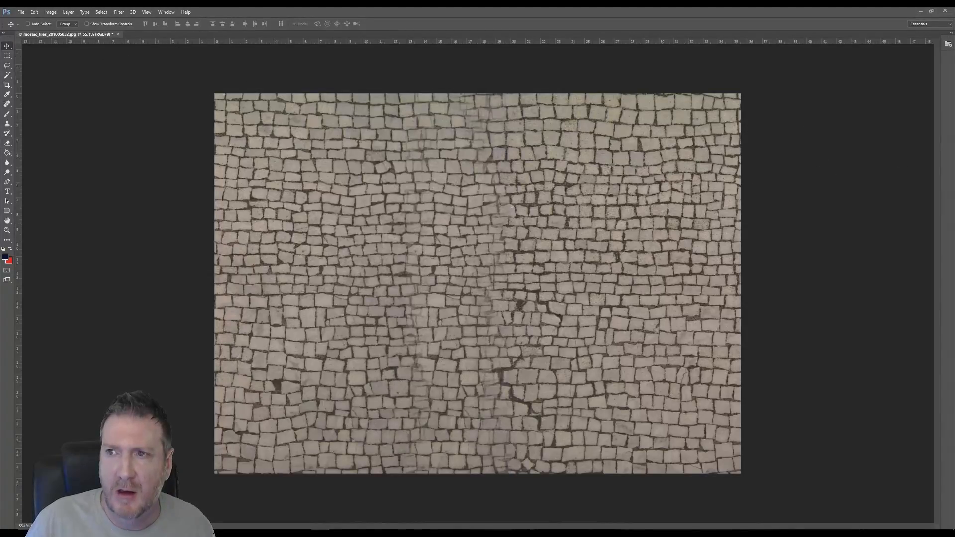
# - Apply the Offset filter with a horizontal shift of +1219 pixels, a vertical shift of +880 pixels and Wrap Around
pyautogui.click(119, 12)
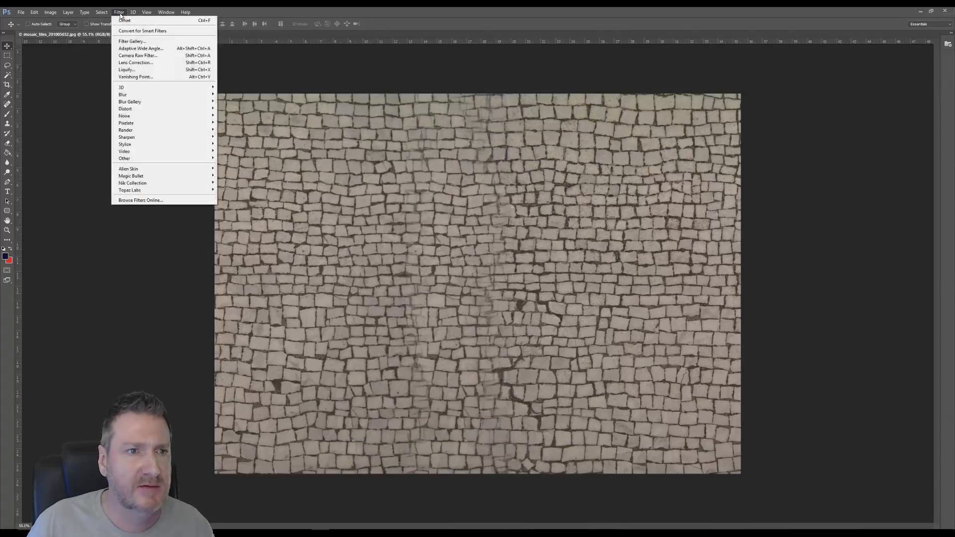
pyautogui.moveTo(126, 159)
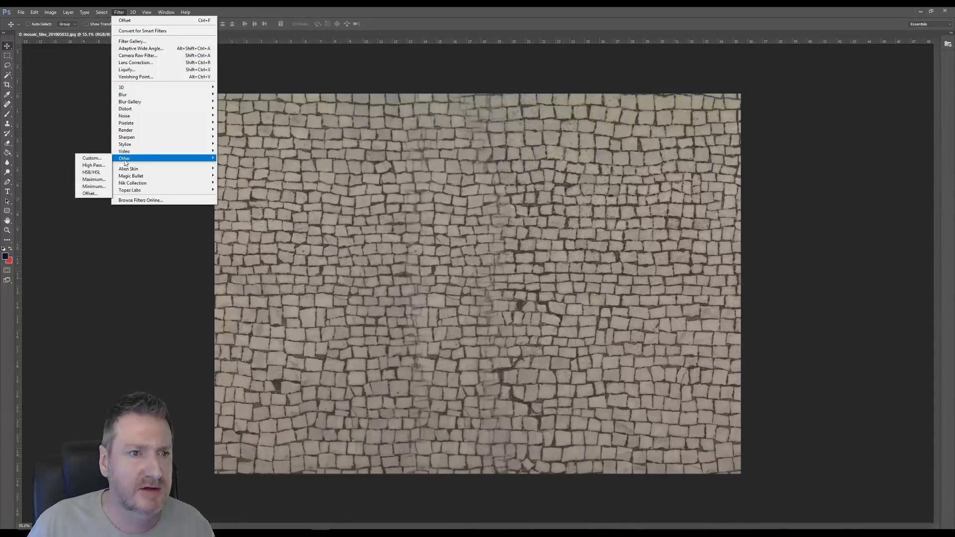
pyautogui.click(99, 194)
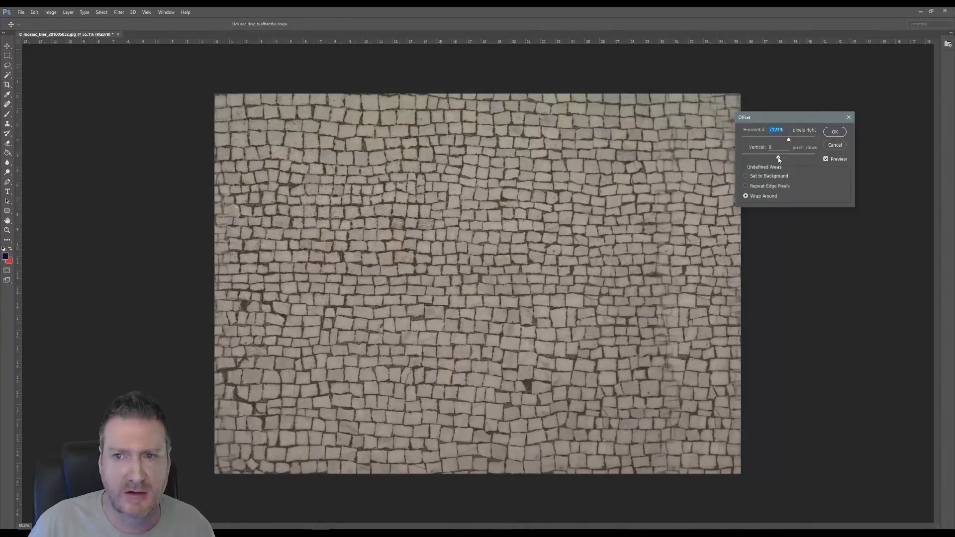
pyautogui.press('Tab')
pyautogui.moveTo(787, 161); pyautogui.dragTo(790, 159)
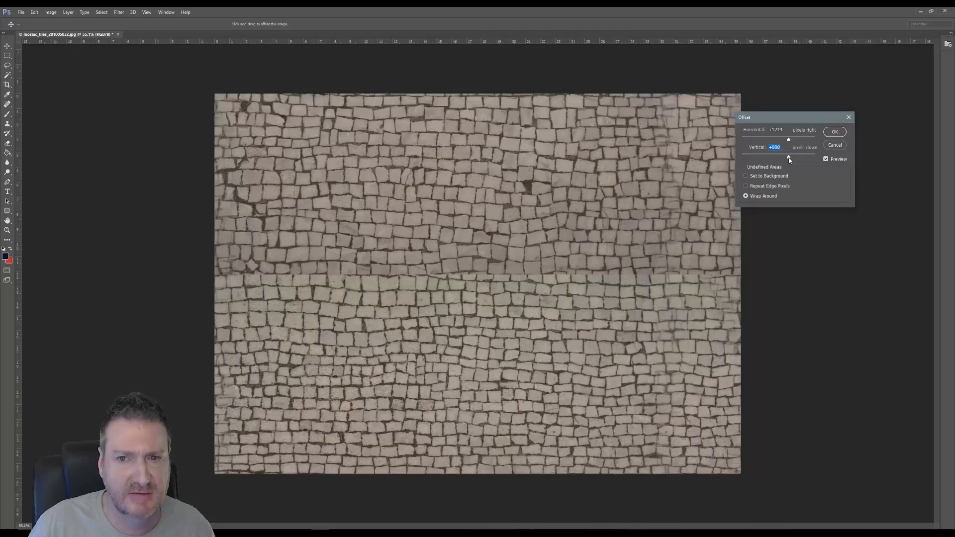
pyautogui.click(835, 132)
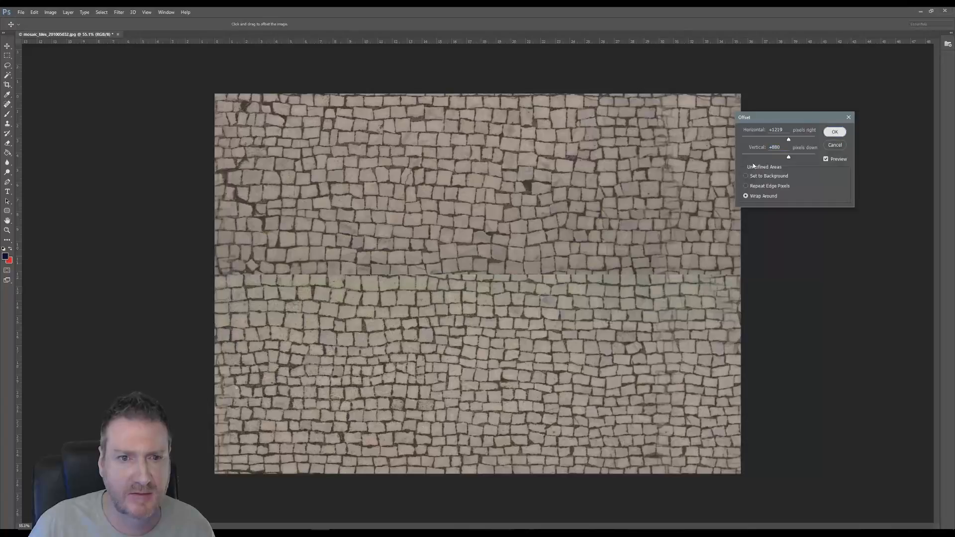
# - Copy the full-width area below the horizontal seam to a new layer and move it up over the seam
pyautogui.click(7, 56)
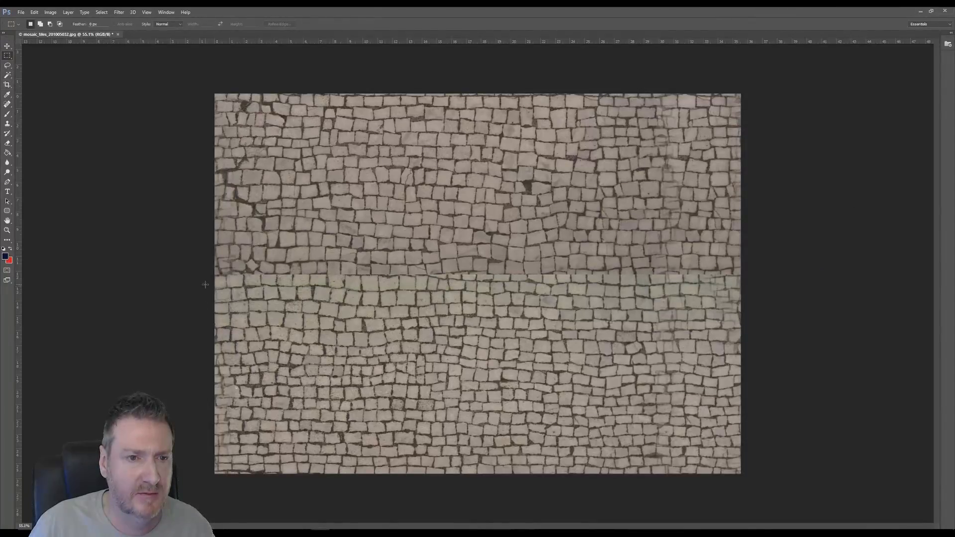
pyautogui.moveTo(204, 285); pyautogui.dragTo(741, 425)
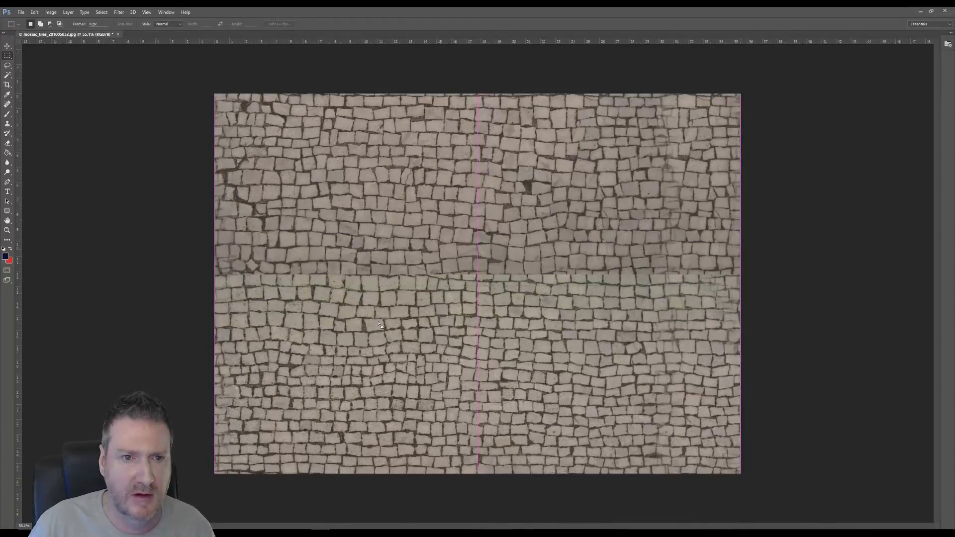
pyautogui.click(126, 258)
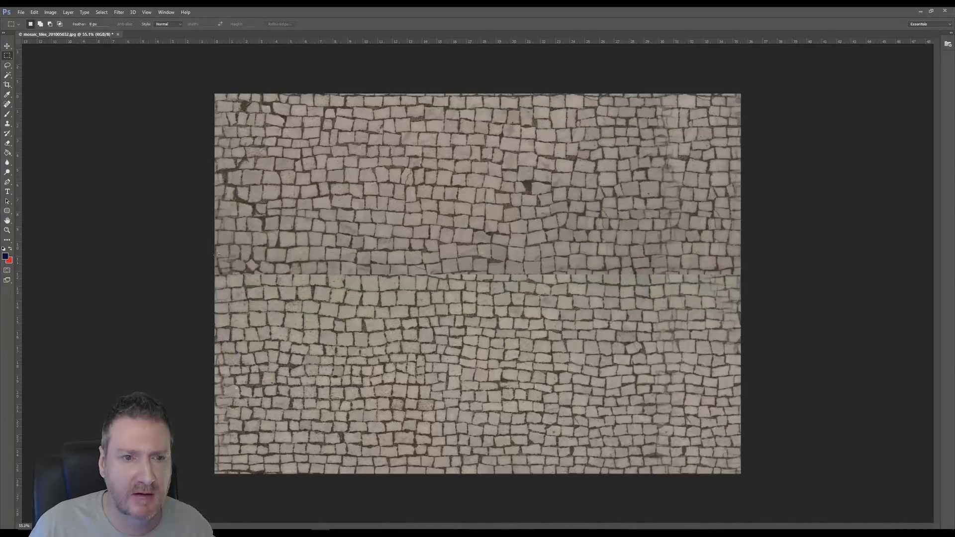
pyautogui.moveTo(212, 275); pyautogui.dragTo(786, 485)
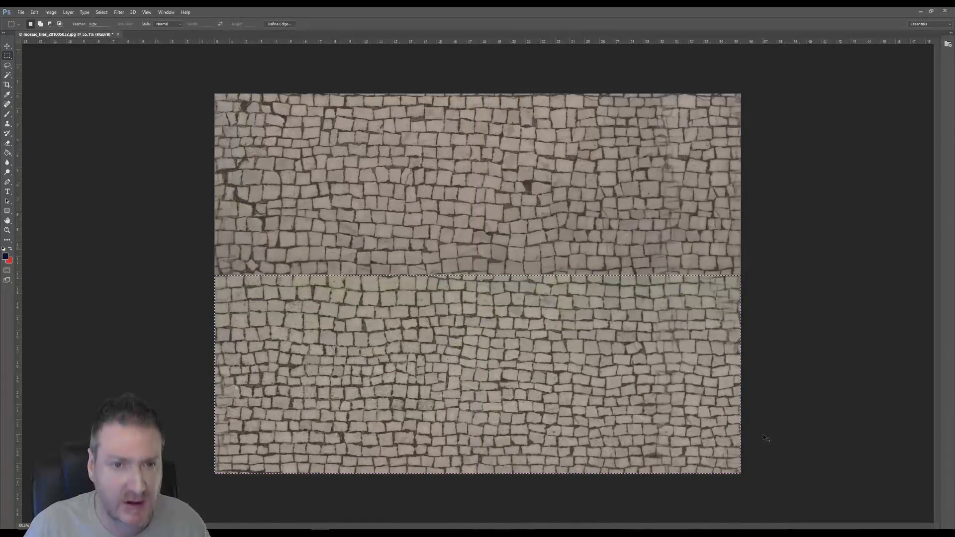
pyautogui.hotkey('ctrl', 'j')
pyautogui.click(8, 46)
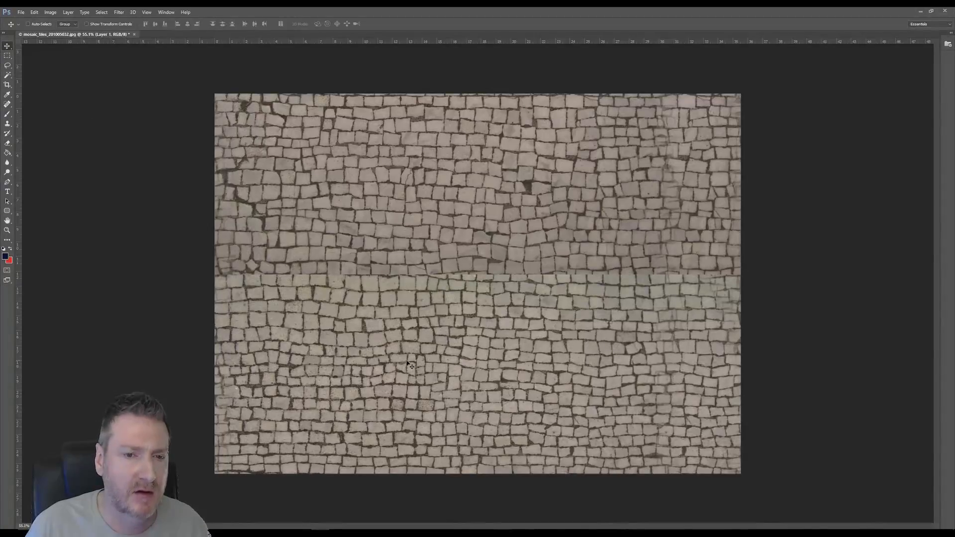
pyautogui.moveTo(408, 350); pyautogui.dragTo(411, 187)
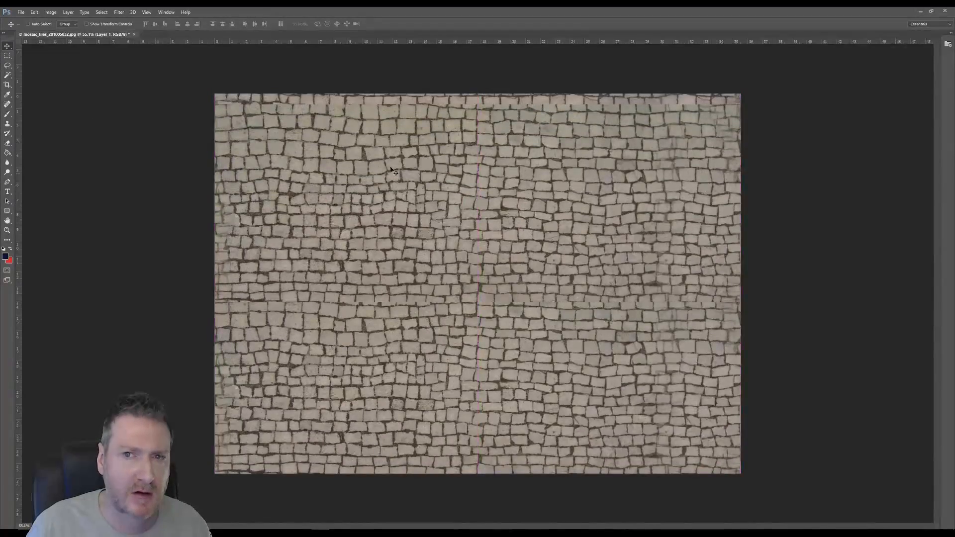
# - Flip the copied tile layer vertically and move it slightly down, keeping it aligned with the image's width
pyautogui.click(52, 13)
pyautogui.moveTo(34, 12)
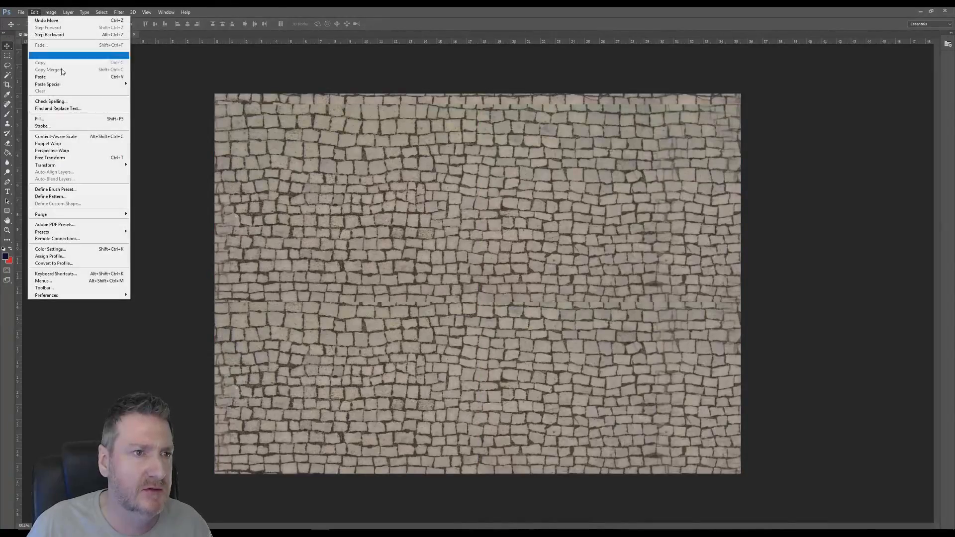
pyautogui.moveTo(98, 164)
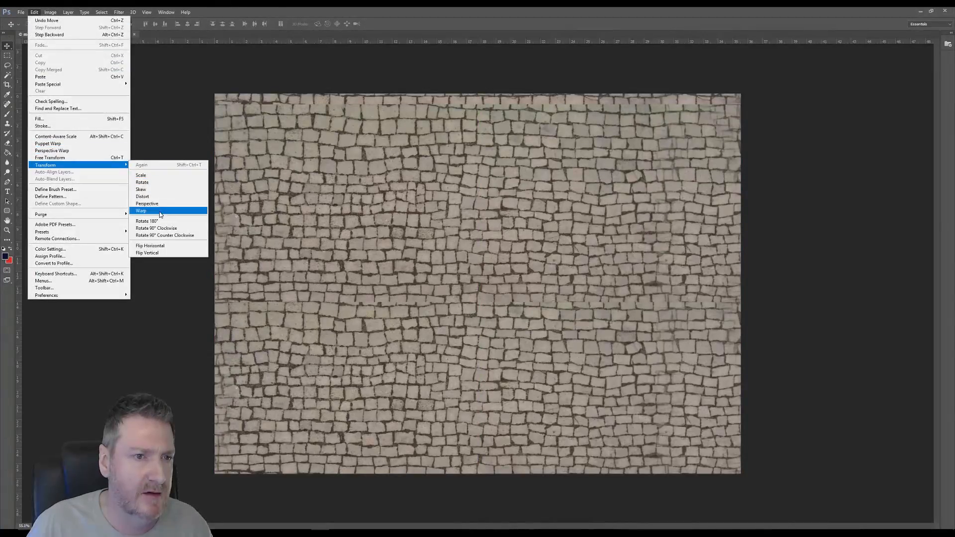
pyautogui.click(158, 246)
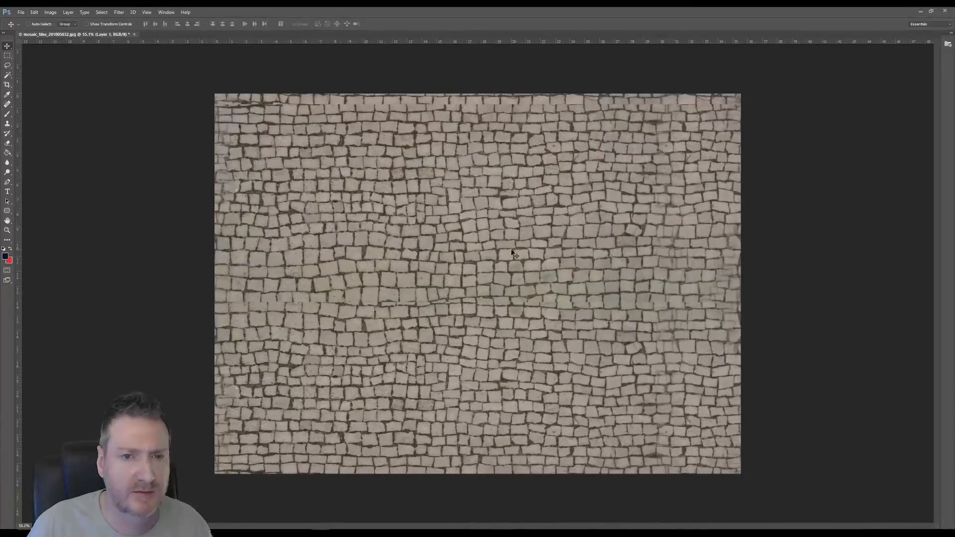
pyautogui.moveTo(518, 254); pyautogui.dragTo(509, 284)
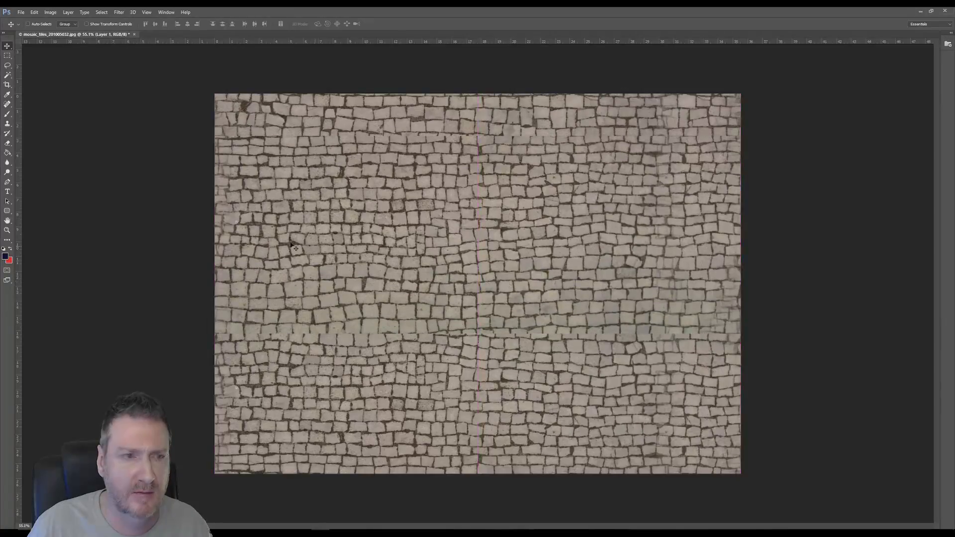
# - Blend the flipped tile layer's lower edge with the Eraser, reduce the brush size, and merge the layer into the mosaic image
pyautogui.click(8, 143)
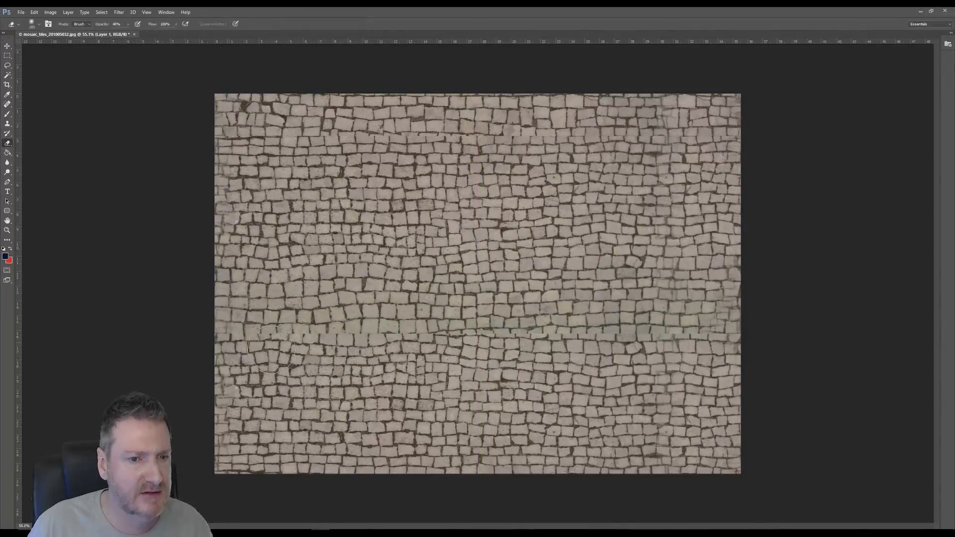
pyautogui.moveTo(413, 343); pyautogui.dragTo(801, 332)
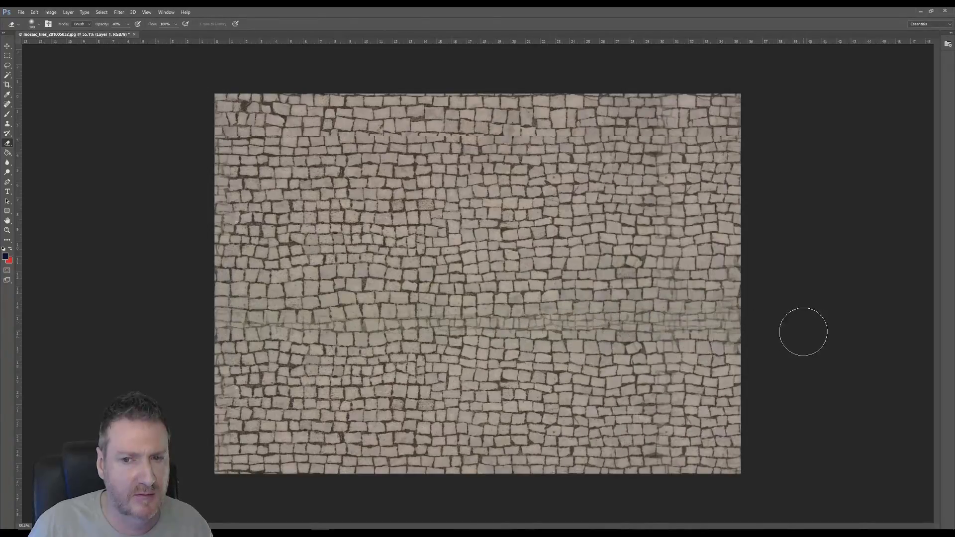
pyautogui.moveTo(595, 344); pyautogui.dragTo(746, 337)
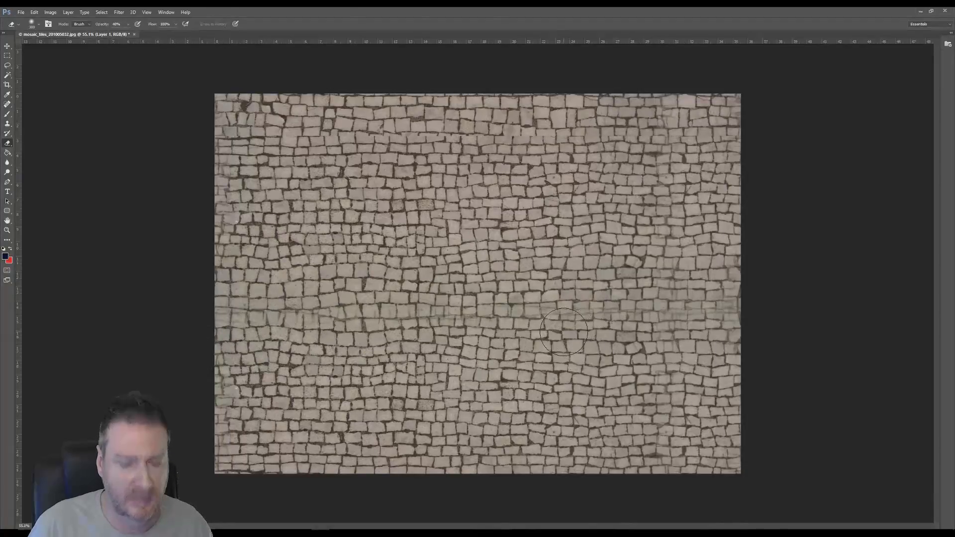
pyautogui.press('[')
pyautogui.press('[')
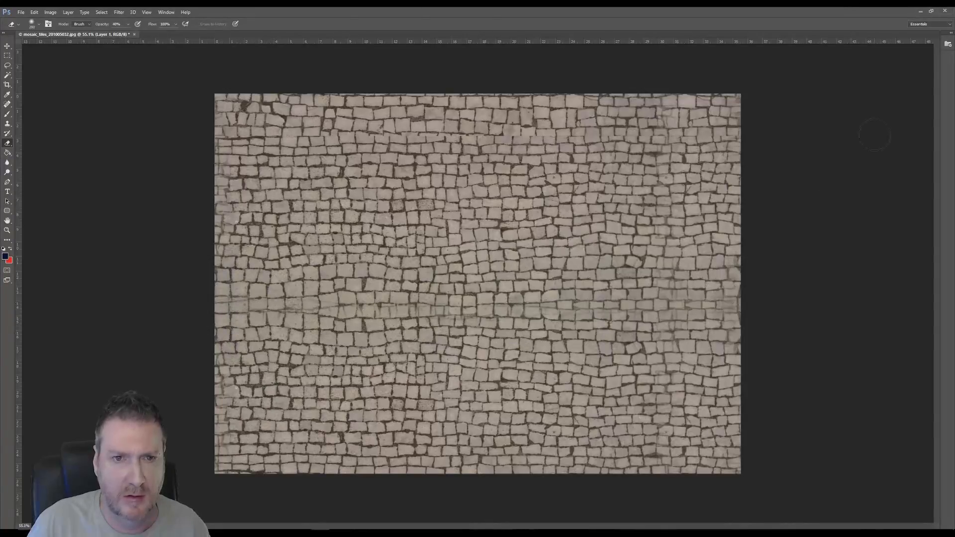
pyautogui.click(7, 45)
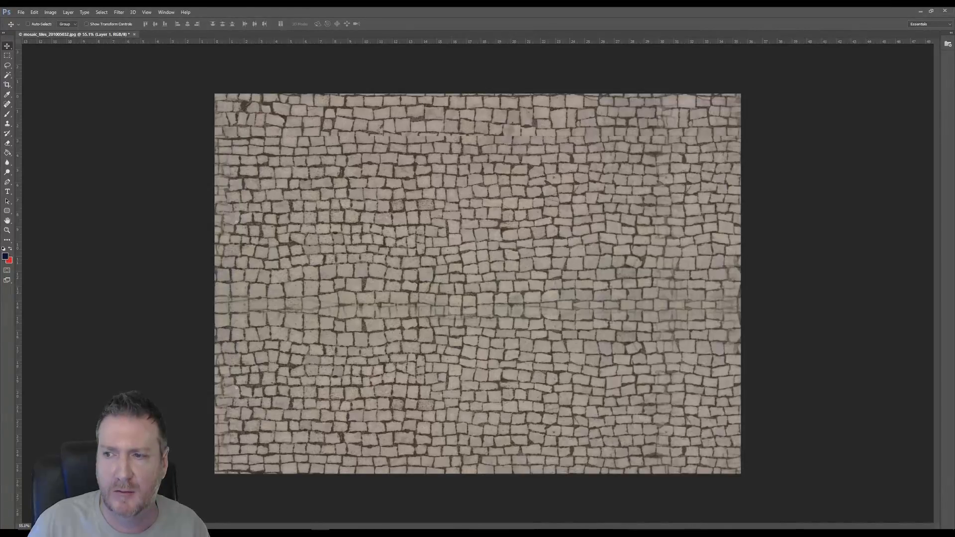
pyautogui.hotkey('ctrl', 'e')
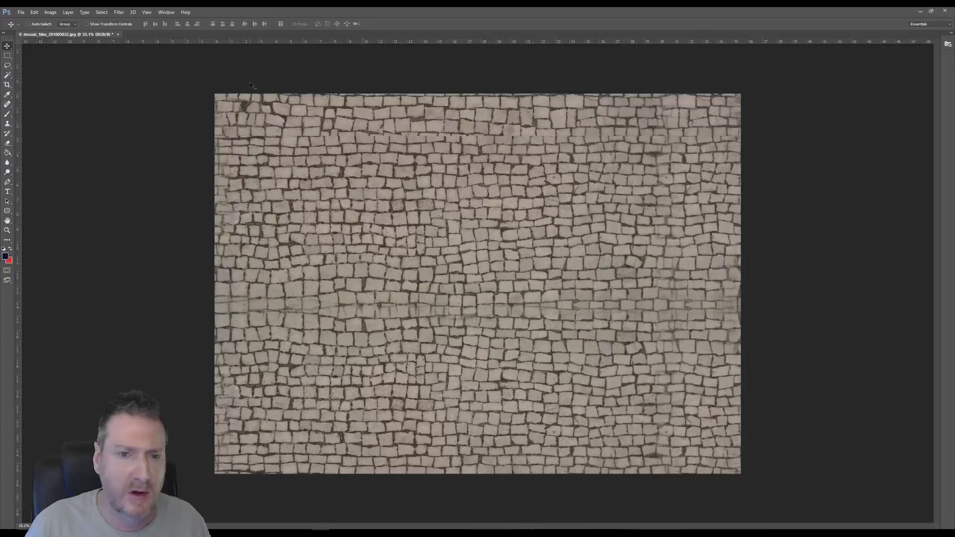
# - Copy a full-width strip of tiles from the upper part of the image to a new layer and move it down over the mirrored seam
pyautogui.click(8, 55)
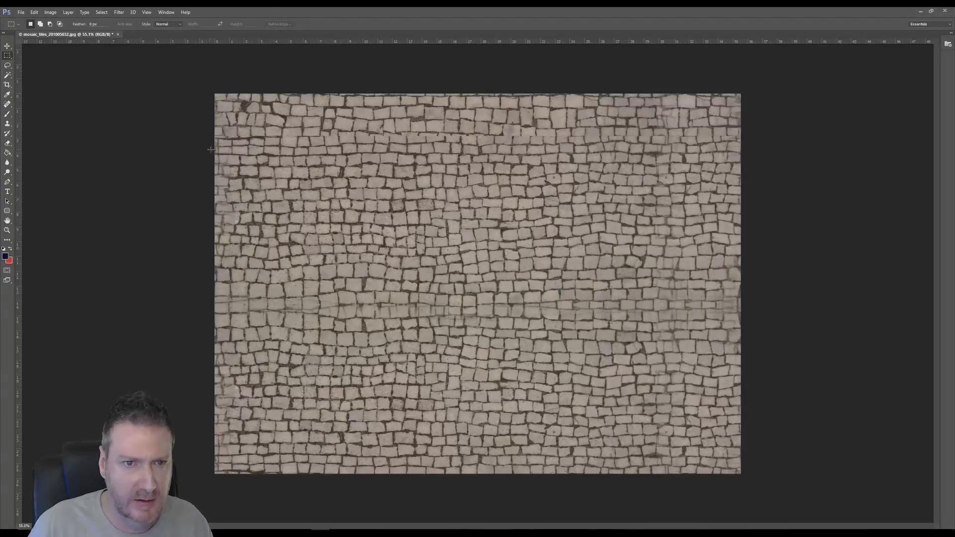
pyautogui.moveTo(209, 126); pyautogui.dragTo(775, 213)
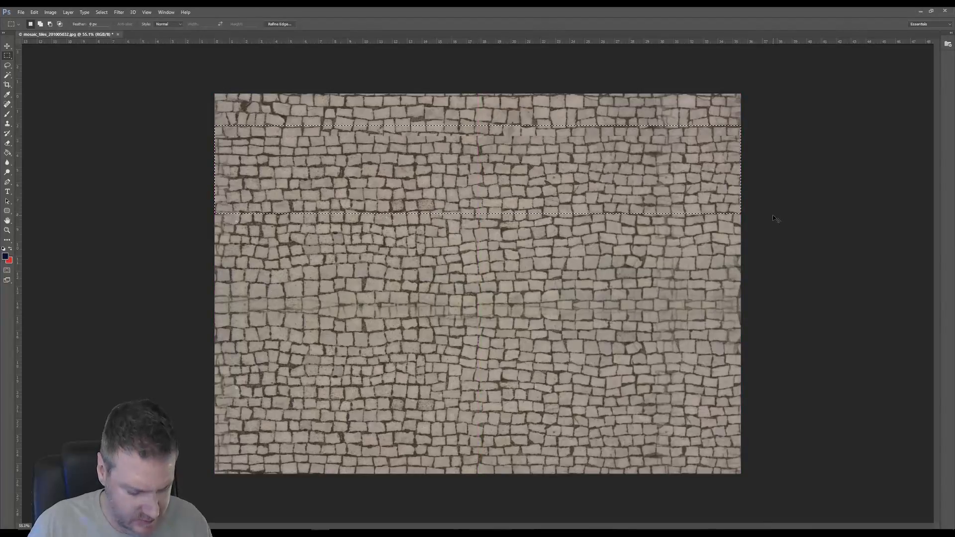
pyautogui.hotkey('ctrl', 'j')
pyautogui.press('v')
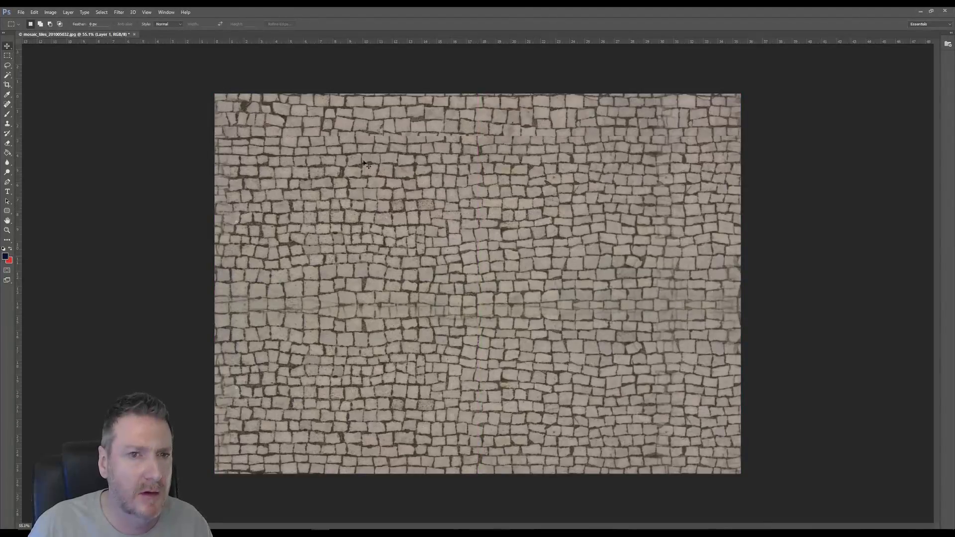
pyautogui.moveTo(469, 203); pyautogui.dragTo(464, 326)
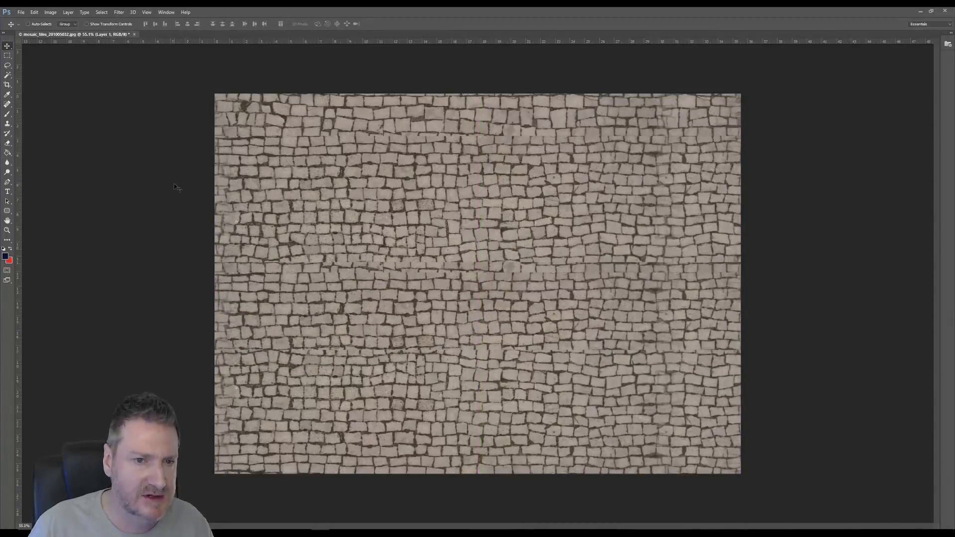
# - Blend the horizontal edges of the copied strip with the Eraser and merge it into the mosaic image
pyautogui.click(6, 144)
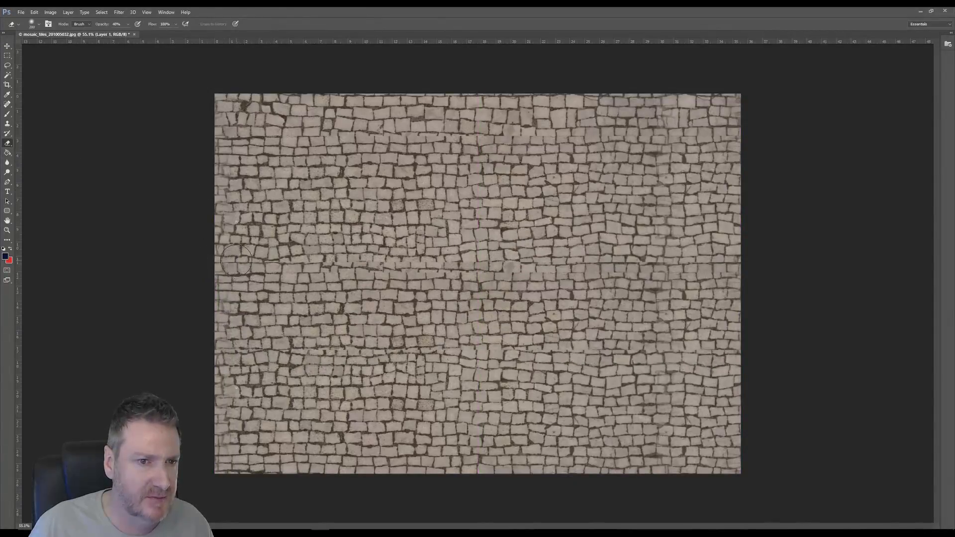
pyautogui.moveTo(214, 245)
pyautogui.mouseDown()
pyautogui.moveTo(274, 248)
pyautogui.moveTo(225, 260)
pyautogui.moveTo(247, 249)
pyautogui.moveTo(282, 256)
pyautogui.moveTo(412, 244)
pyautogui.moveTo(399, 252)
pyautogui.moveTo(428, 257)
pyautogui.moveTo(535, 247)
pyautogui.moveTo(368, 247)
pyautogui.moveTo(306, 265)
pyautogui.moveTo(222, 266)
pyautogui.mouseUp()
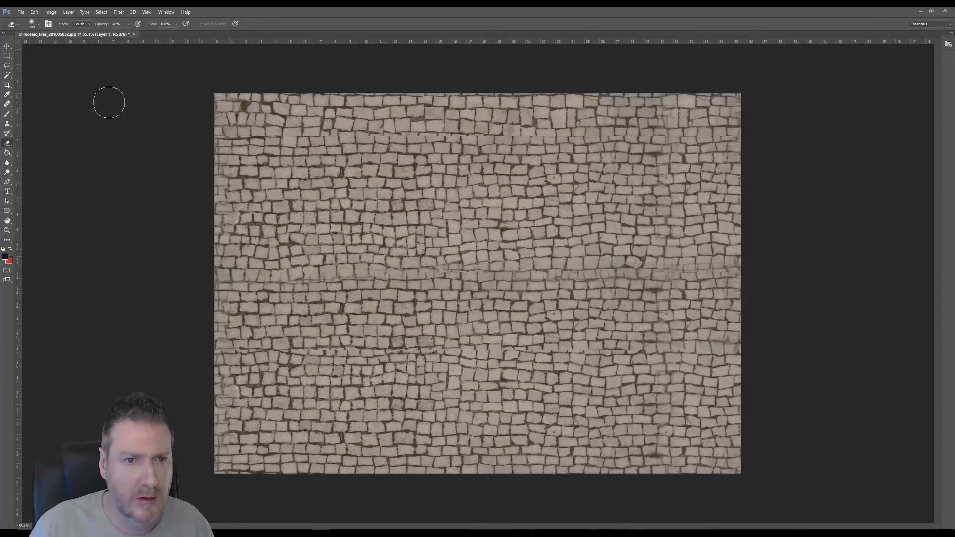
pyautogui.click(7, 45)
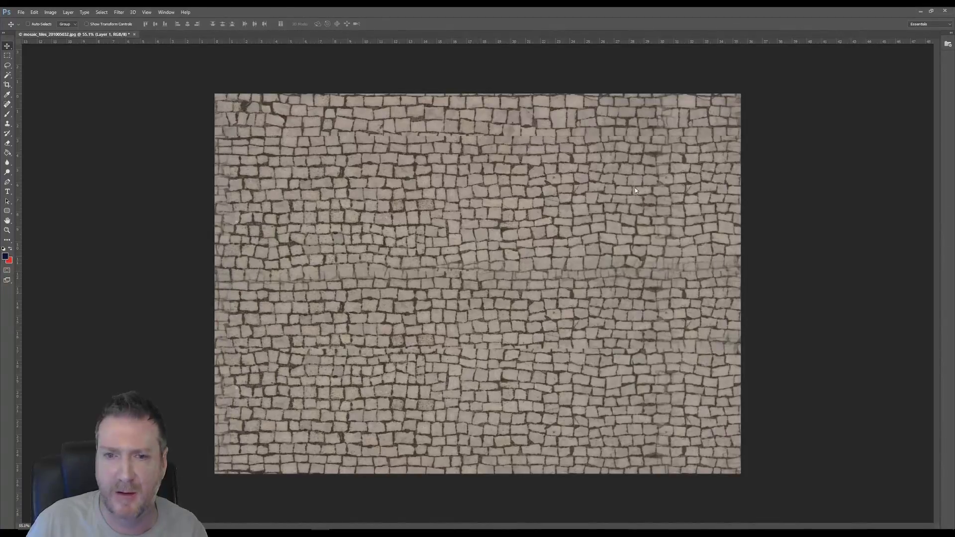
# - Save the image in the Tiles folder as a new JPEG named TestTile_Tiled with Maximum quality and the Baseline ("Standard") format
pyautogui.click(21, 12)
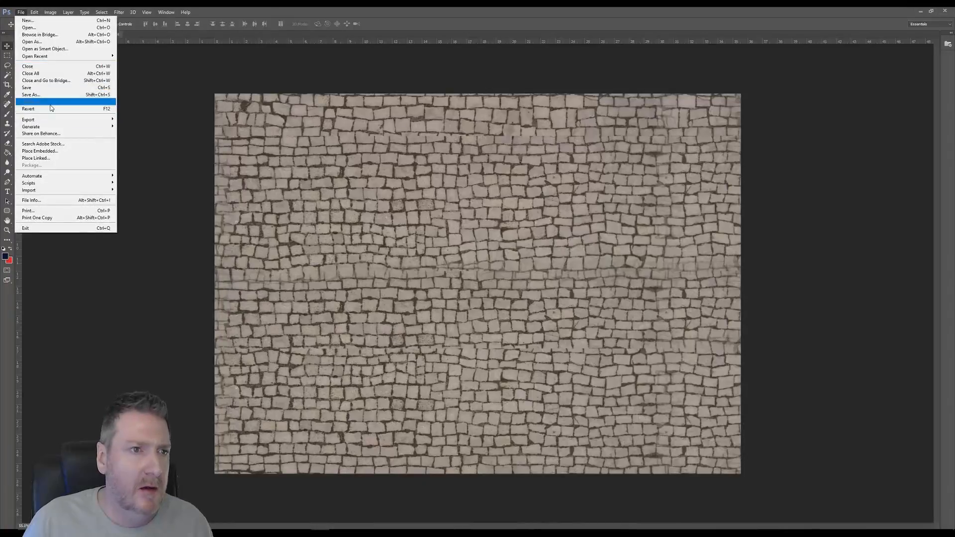
pyautogui.click(48, 101)
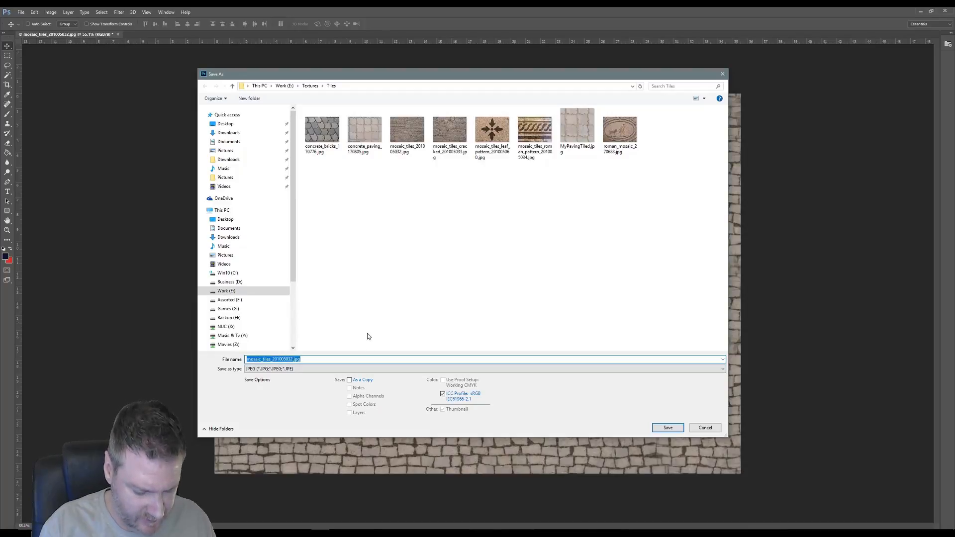
pyautogui.write('TestTile_Tiled')
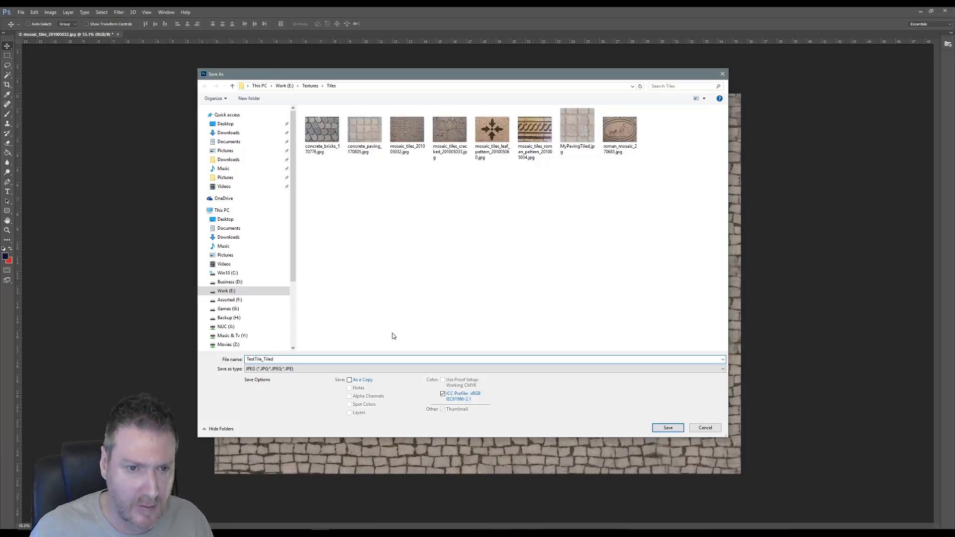
pyautogui.click(668, 427)
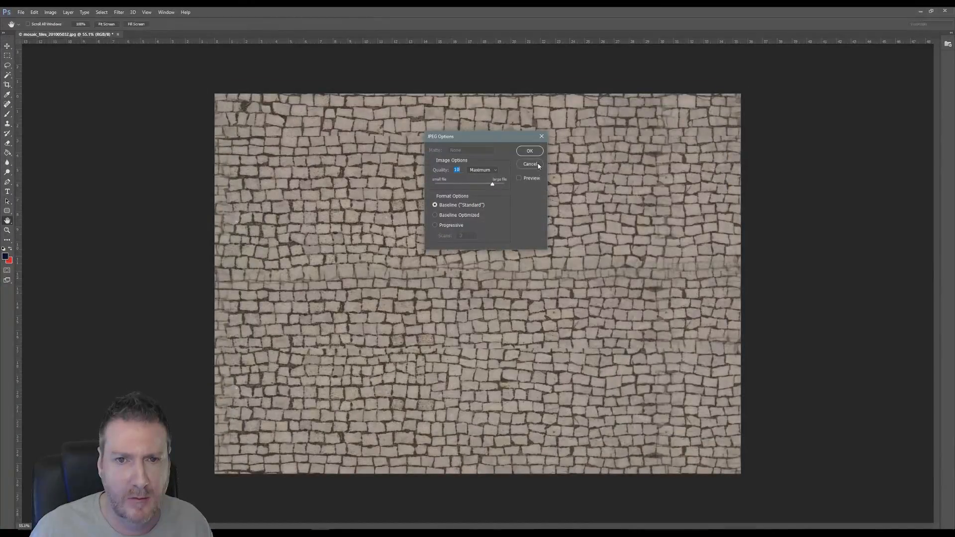
pyautogui.click(530, 152)
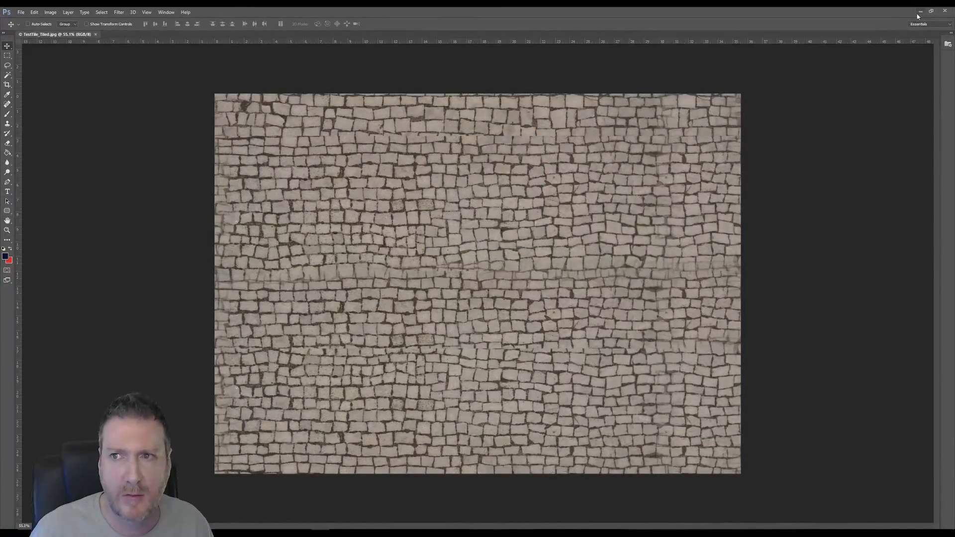
# - Switch to 3ds Max and replace the image of the floor material's diffuse bitmap with TestTile_Tiled.jpg
pyautogui.click(920, 11)
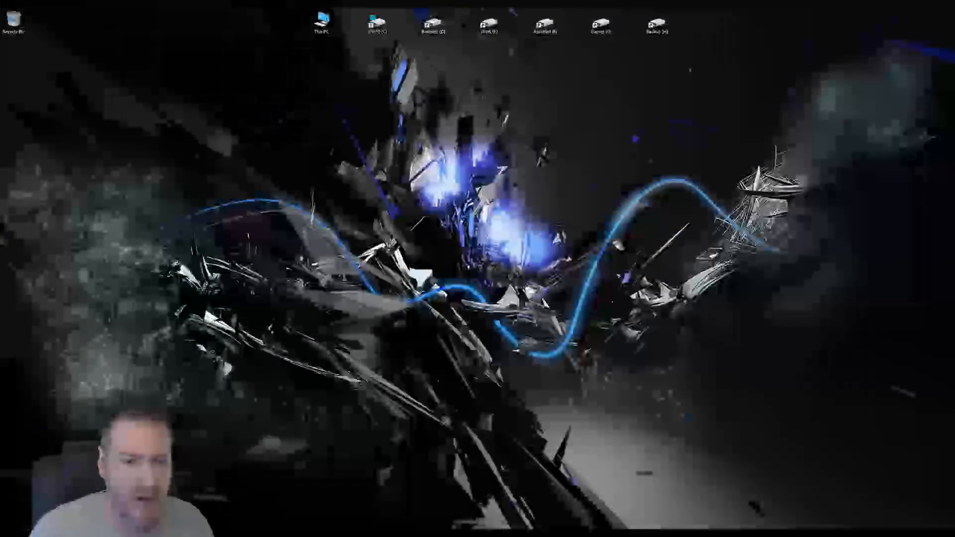
pyautogui.click(465, 534)
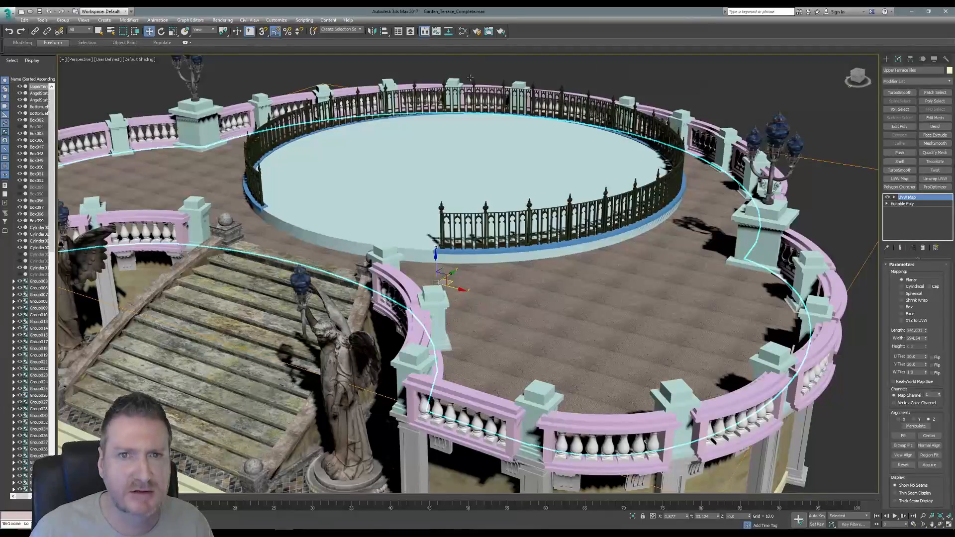
pyautogui.click(463, 32)
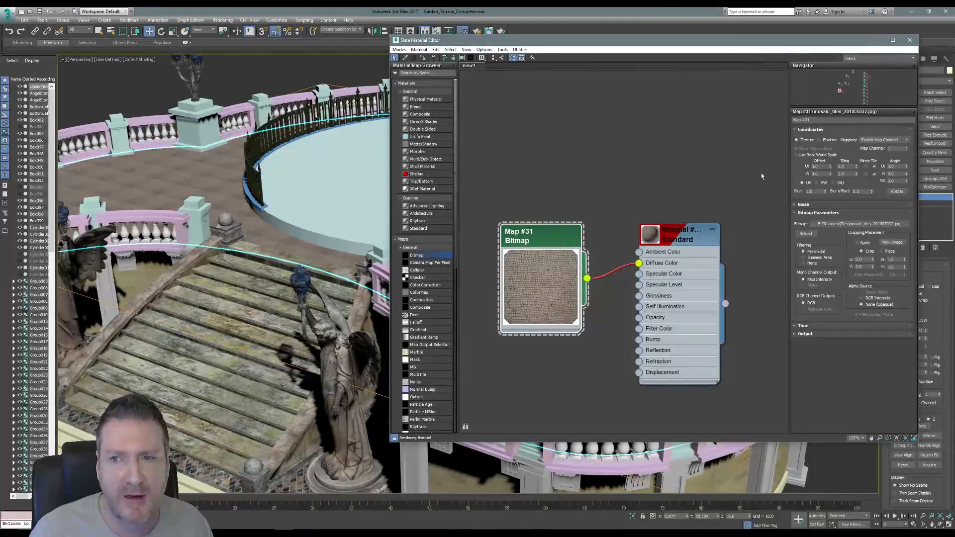
pyautogui.click(849, 224)
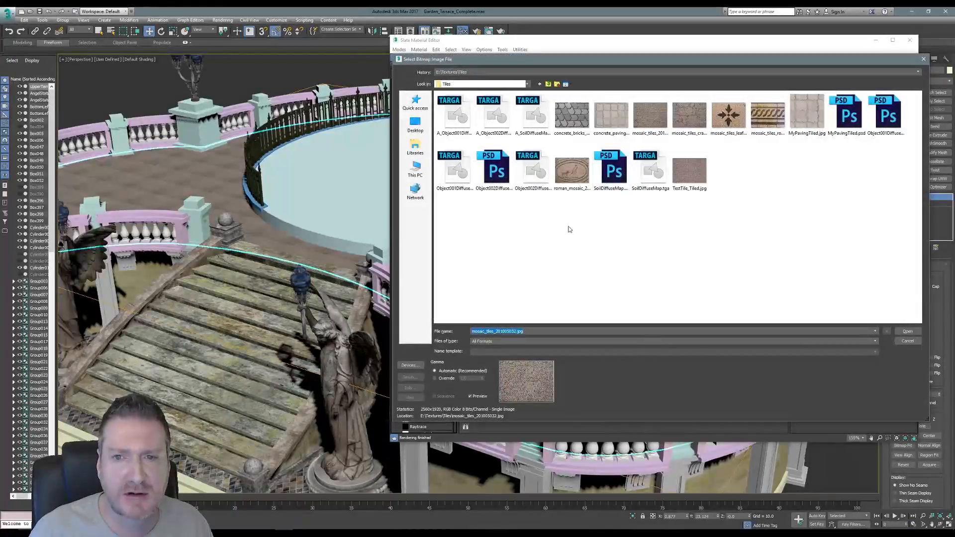
pyautogui.click(691, 174)
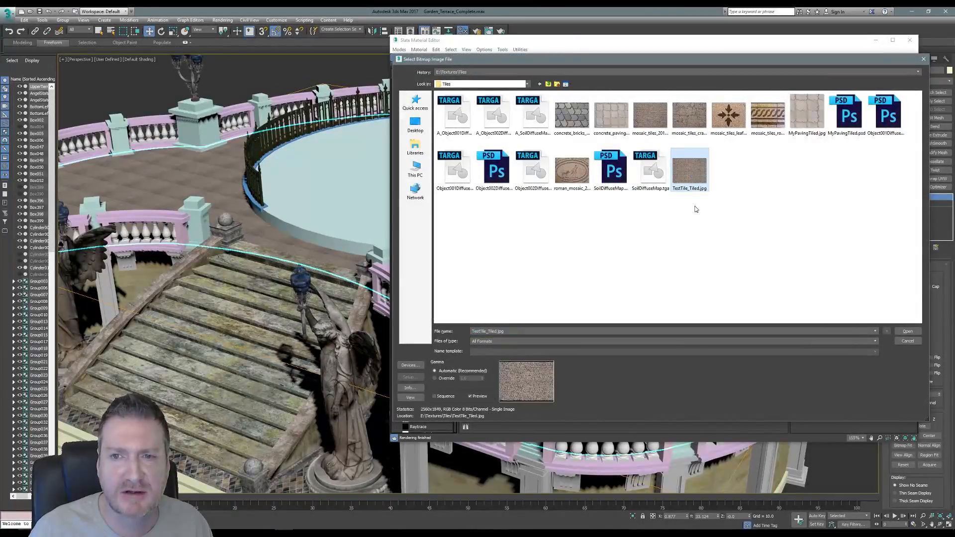
pyautogui.press('Return')
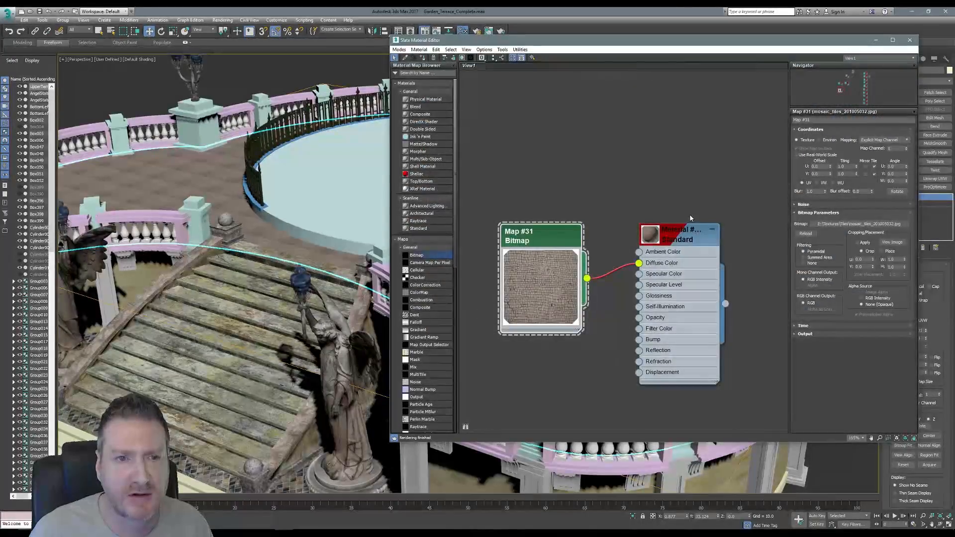
# - Close the Slate Material Editor and set the floor's UVW Map U Tile and V Tile to 4
pyautogui.keyDown('alt'); pyautogui.moveTo(299, 208); pyautogui.dragTo(97, 229, button='middle'); pyautogui.keyUp('alt')
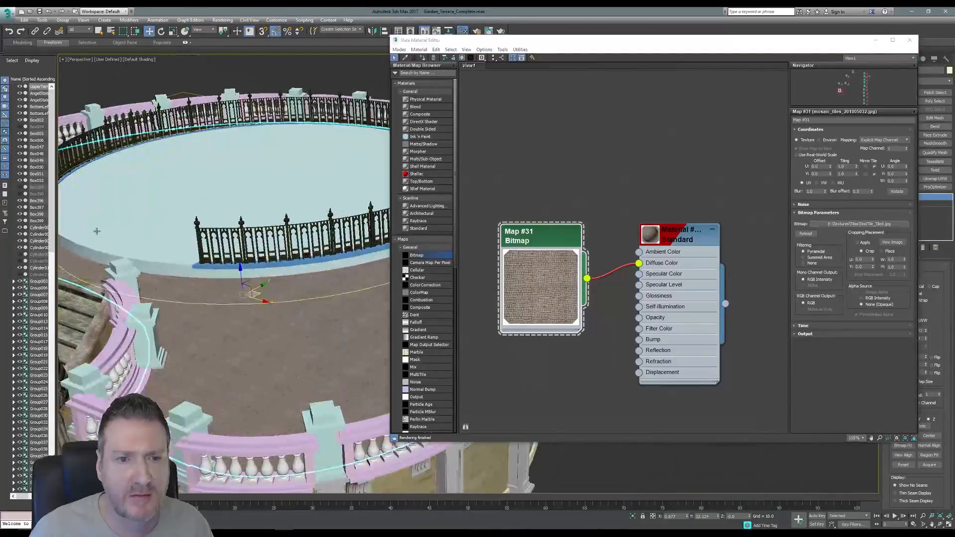
pyautogui.click(910, 39)
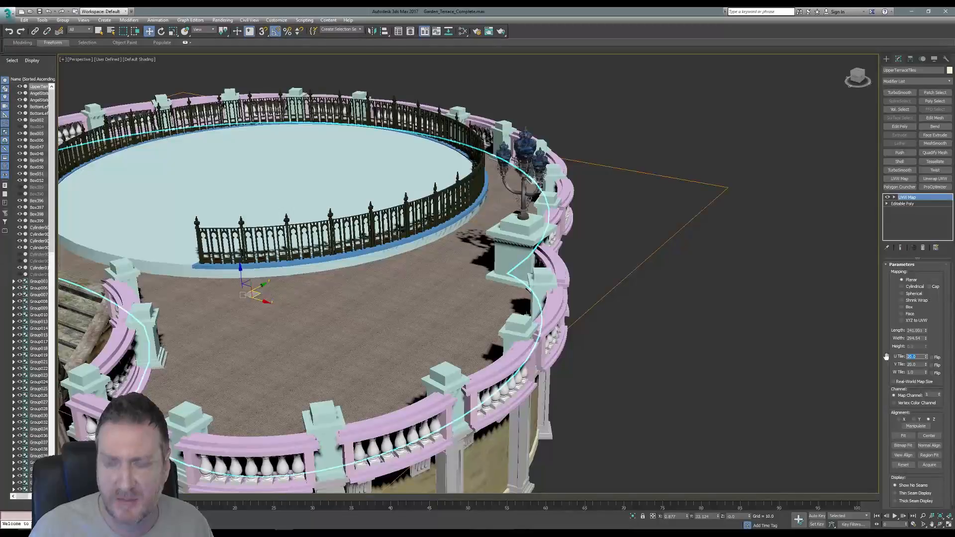
pyautogui.write('4')
pyautogui.press('Return')
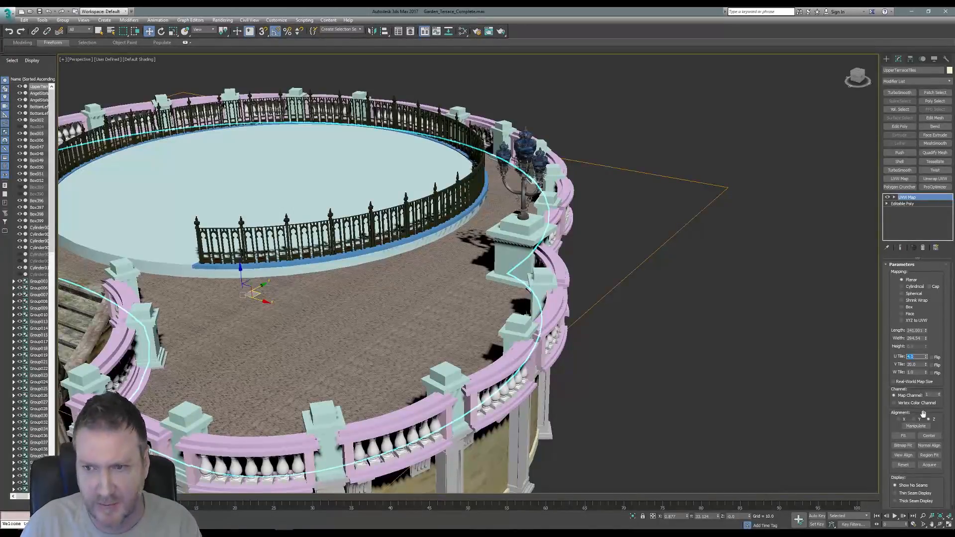
pyautogui.moveTo(920, 366); pyautogui.dragTo(894, 367)
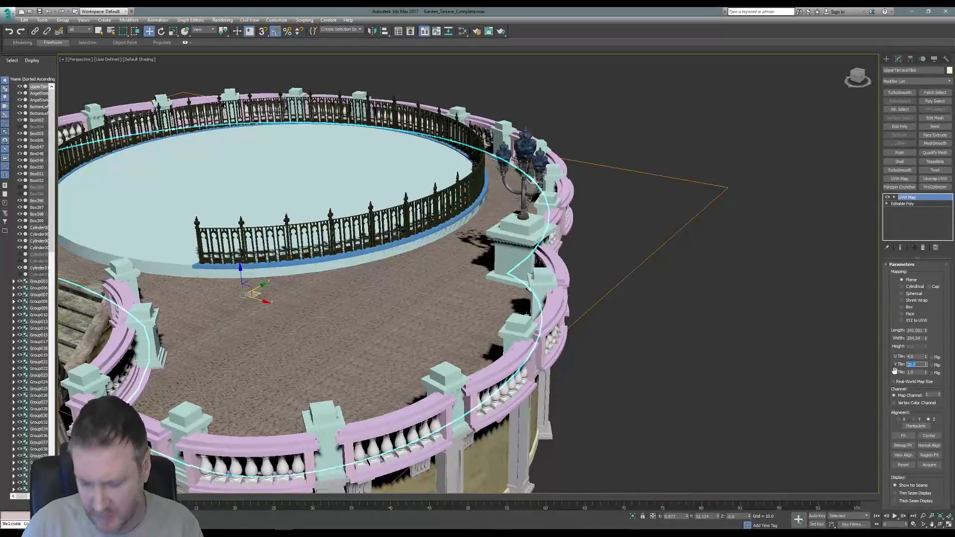
pyautogui.write('4')
pyautogui.press('Return')
# - Examine the paving pattern on the upper terrace floor for visible seams, both close up and from a distance
pyautogui.keyDown('alt'); pyautogui.moveTo(396, 328); pyautogui.dragTo(606, 343, button='middle'); pyautogui.keyUp('alt')
pyautogui.scroll(-3, 606, 344)
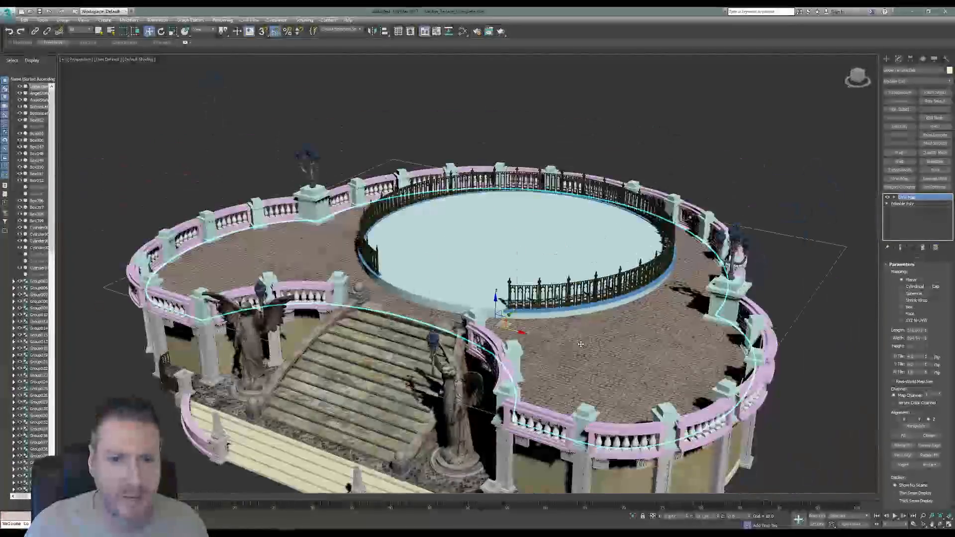
pyautogui.moveTo(544, 334); pyautogui.dragTo(501, 316, button='middle')
pyautogui.scroll(4, 488, 308)
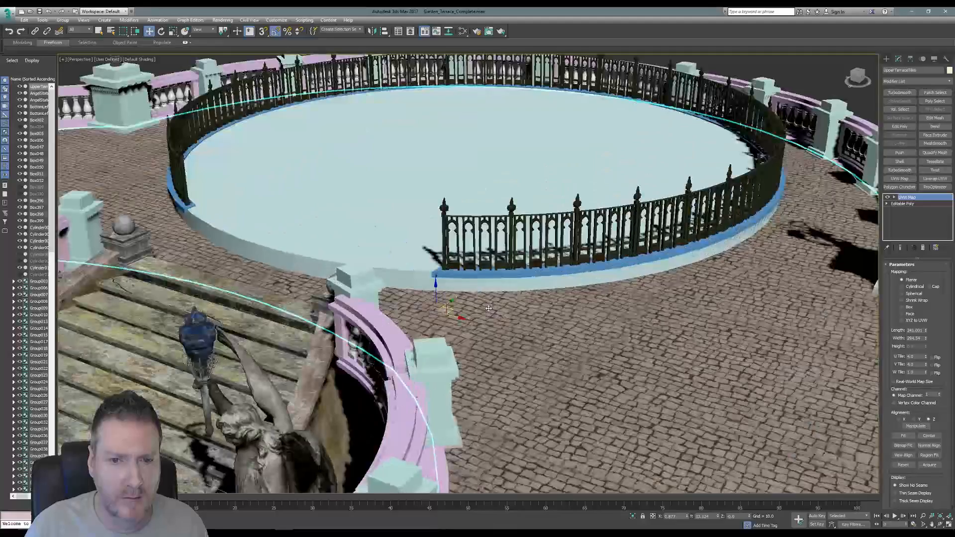
pyautogui.scroll(-1, 488, 308)
pyautogui.scroll(-5, 488, 308)
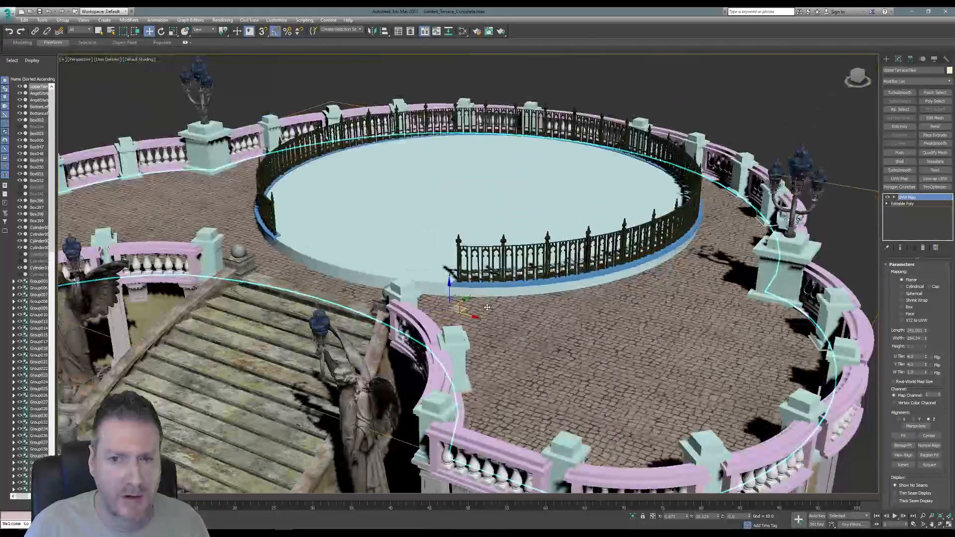
pyautogui.moveTo(489, 308)
pyautogui.mouseDown(button='middle')
pyautogui.moveTo(498, 310)
pyautogui.moveTo(475, 305)
pyautogui.mouseUp(button='middle')
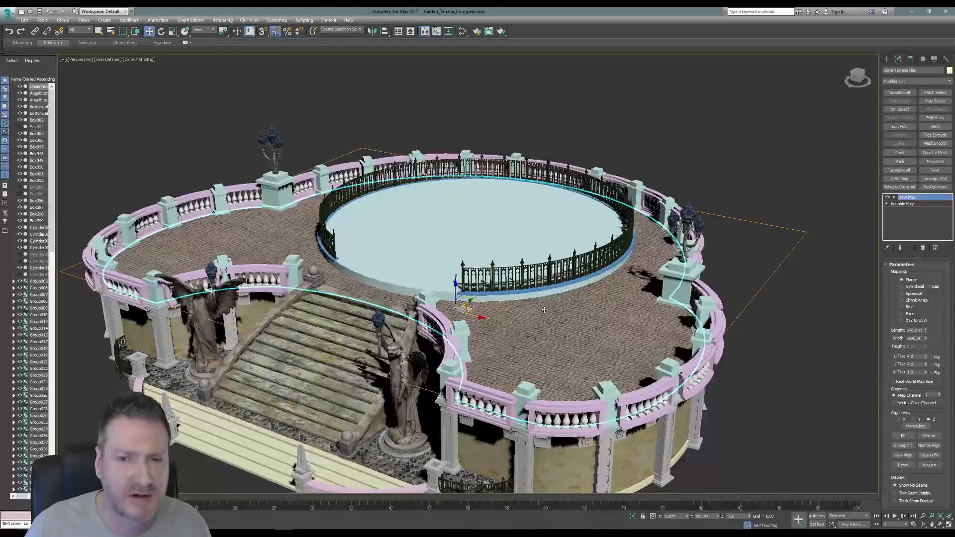
# - In the Slate Material Editor, start replacing the floor's diffuse bitmap image and browse to Textures\3D TT Vol 6- Clean\maps_hi
pyautogui.click(463, 32)
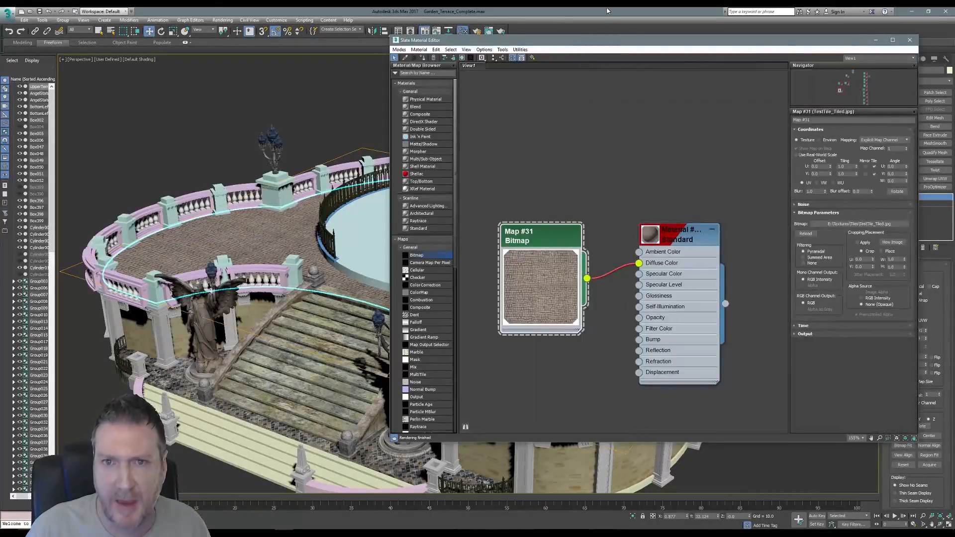
pyautogui.moveTo(607, 40); pyautogui.dragTo(567, 51)
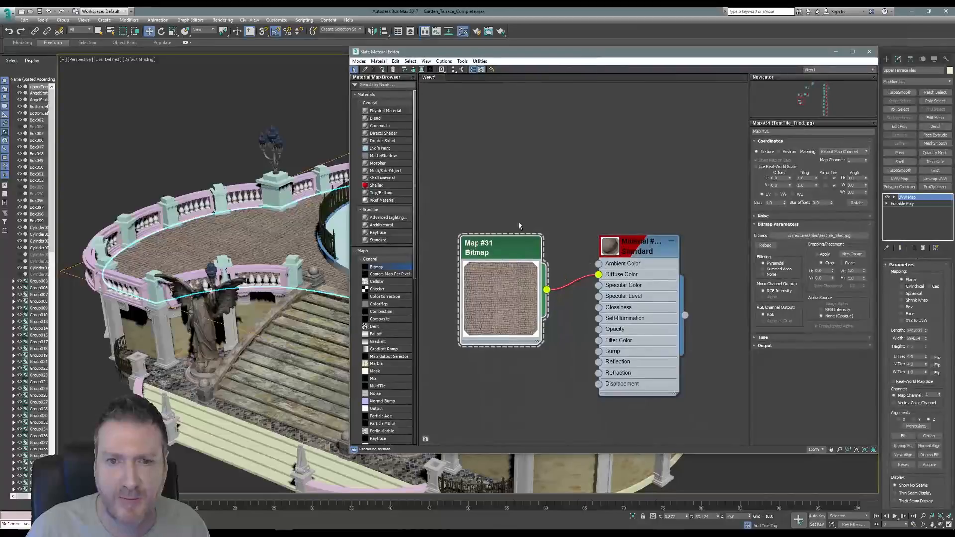
pyautogui.click(793, 235)
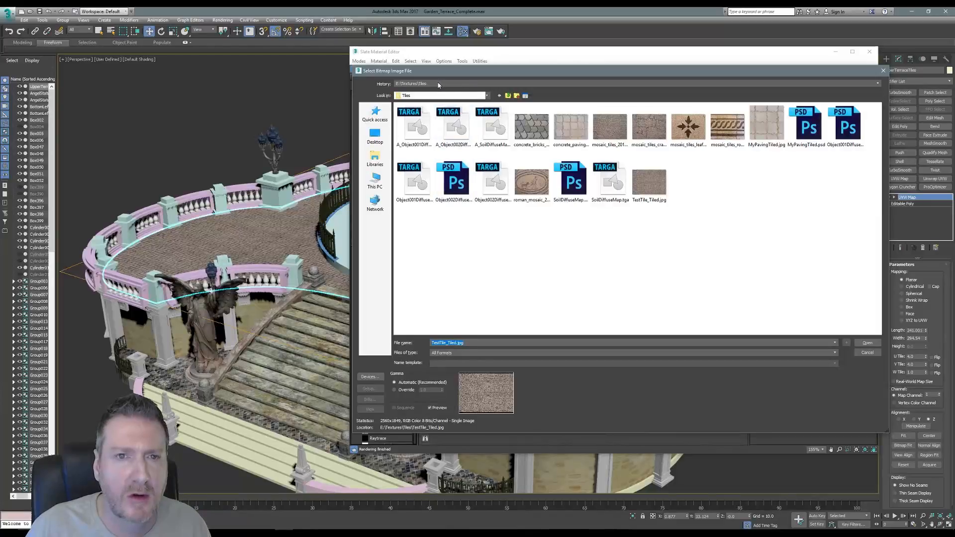
pyautogui.click(487, 96)
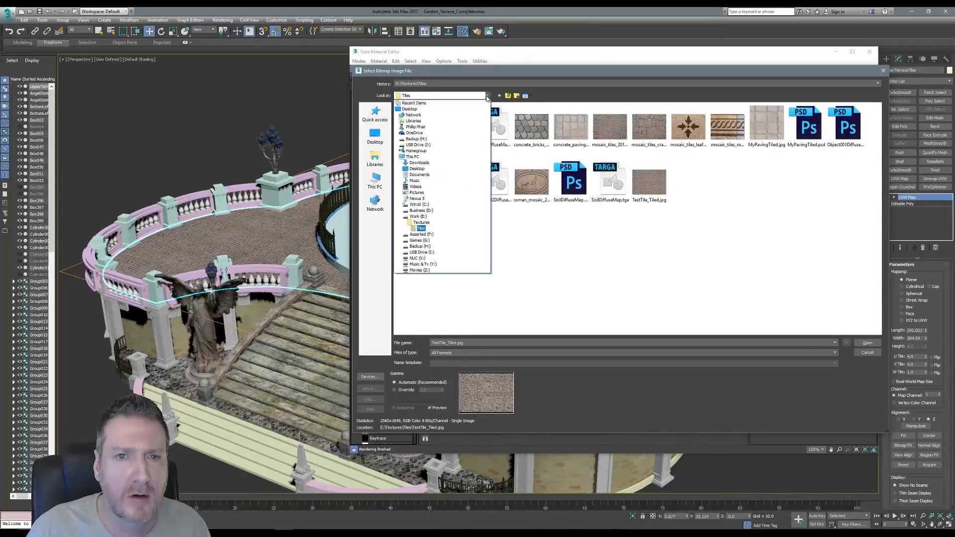
pyautogui.click(427, 223)
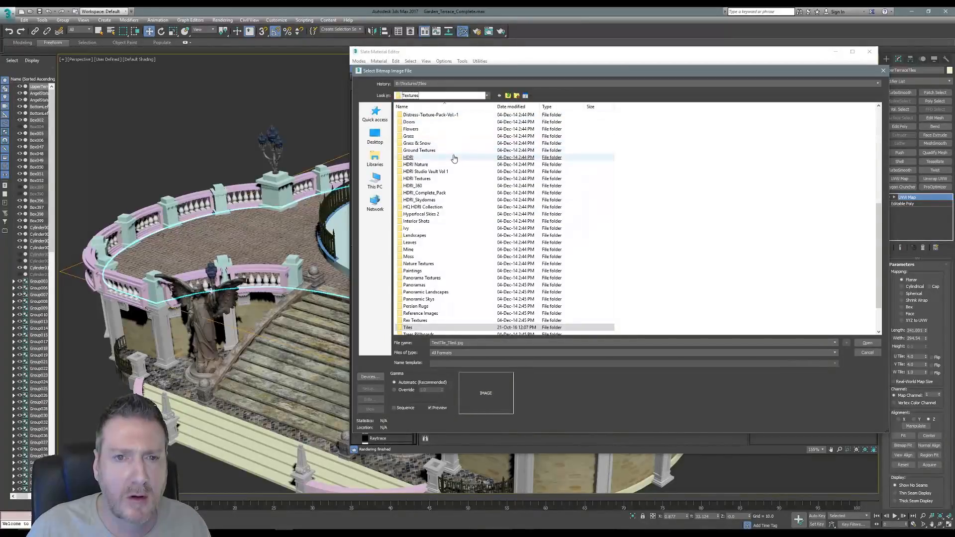
pyautogui.click(443, 179)
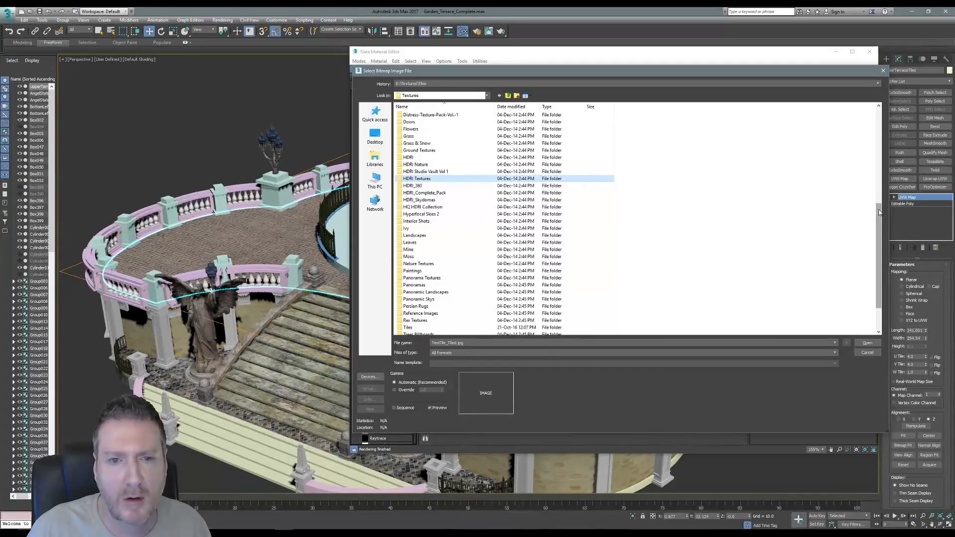
pyautogui.moveTo(880, 213); pyautogui.dragTo(876, 230)
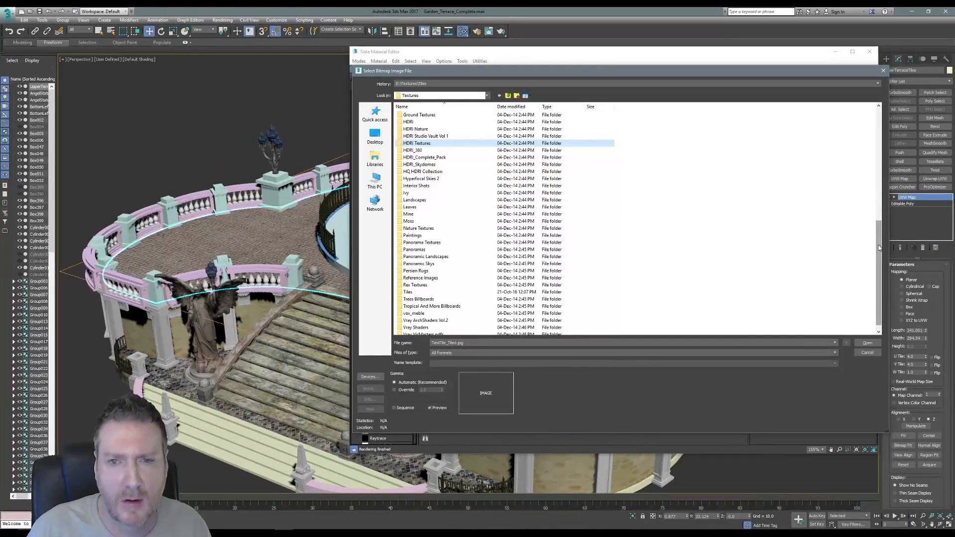
pyautogui.scroll(1, 880, 236)
pyautogui.moveTo(879, 237); pyautogui.dragTo(857, 123)
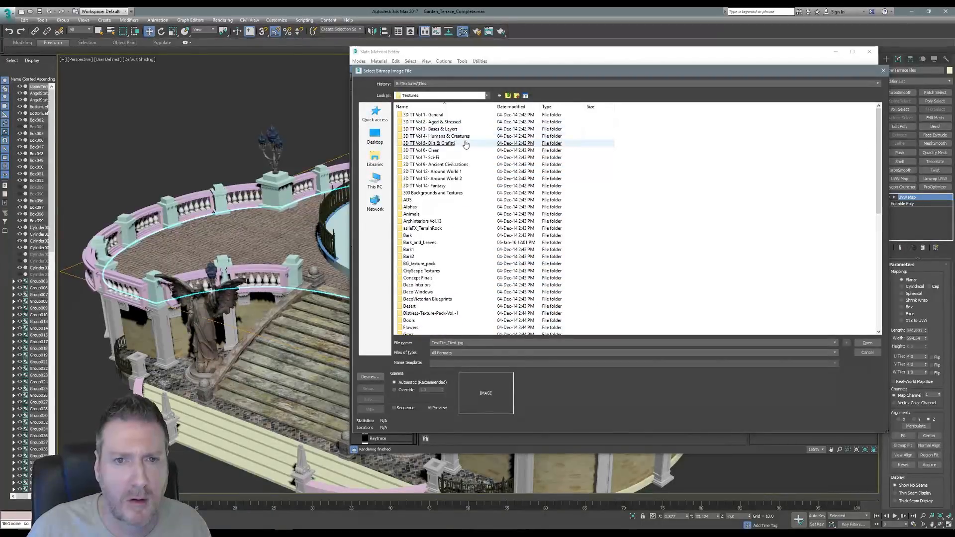
pyautogui.click(442, 152)
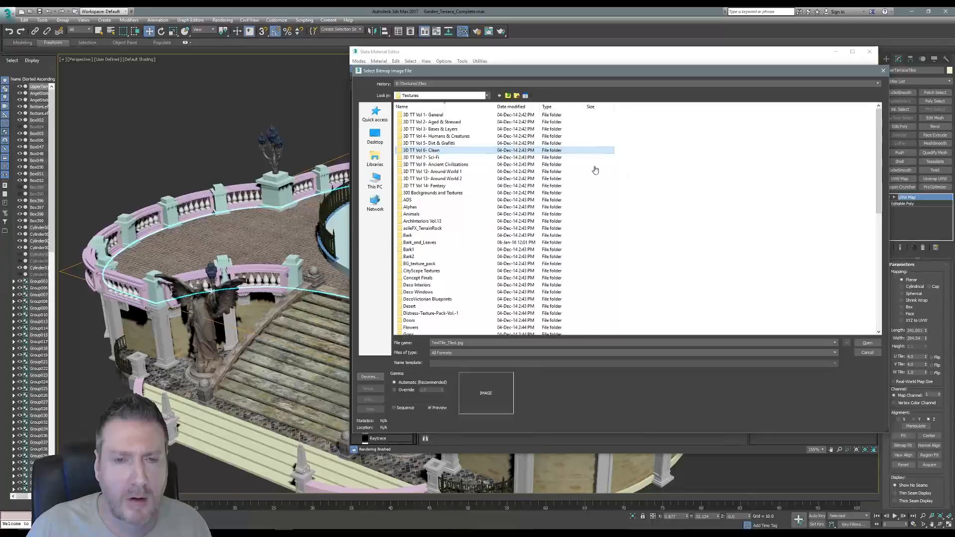
pyautogui.press('Return')
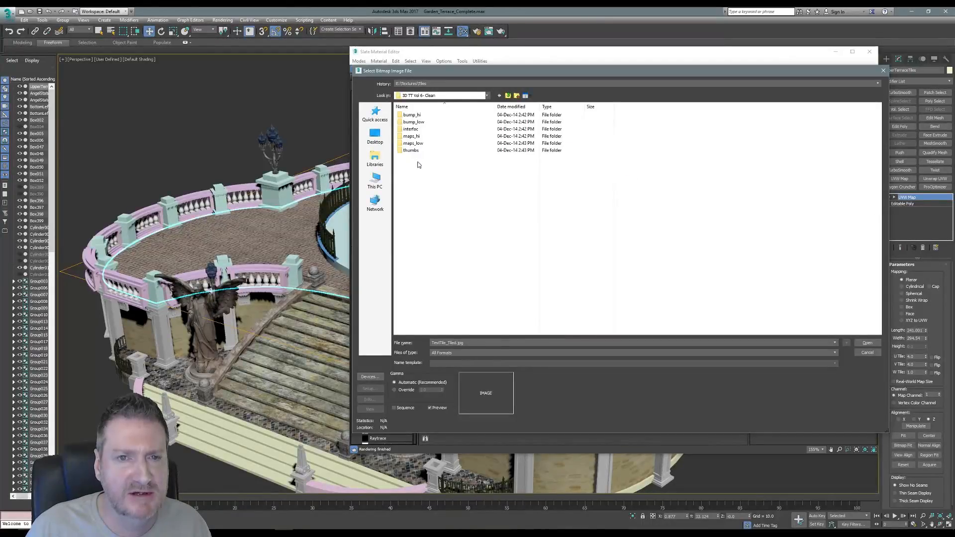
pyautogui.doubleClick(412, 135)
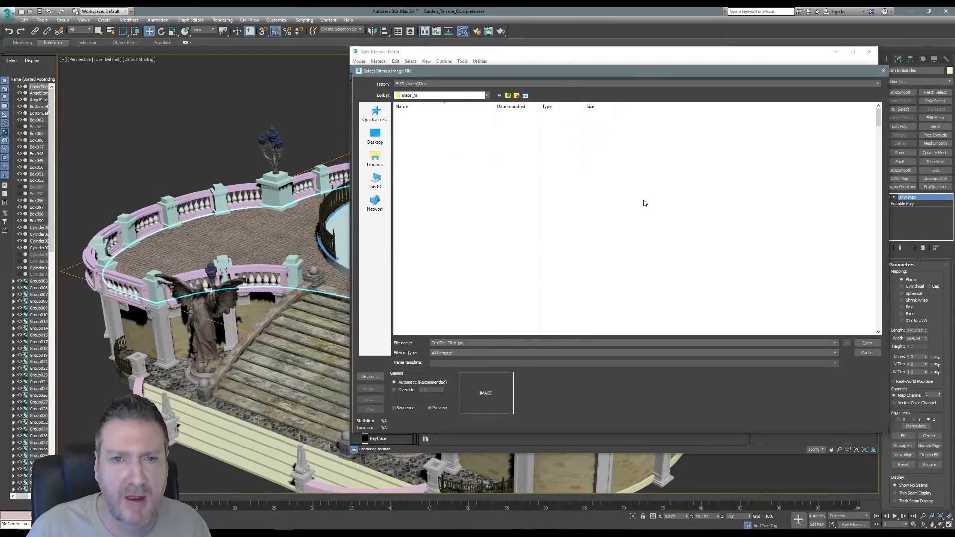
# - Show the maps_hi images as larger thumbnails and load bricks_004x04.jpg as the floor's diffuse bitmap
pyautogui.click(644, 202)
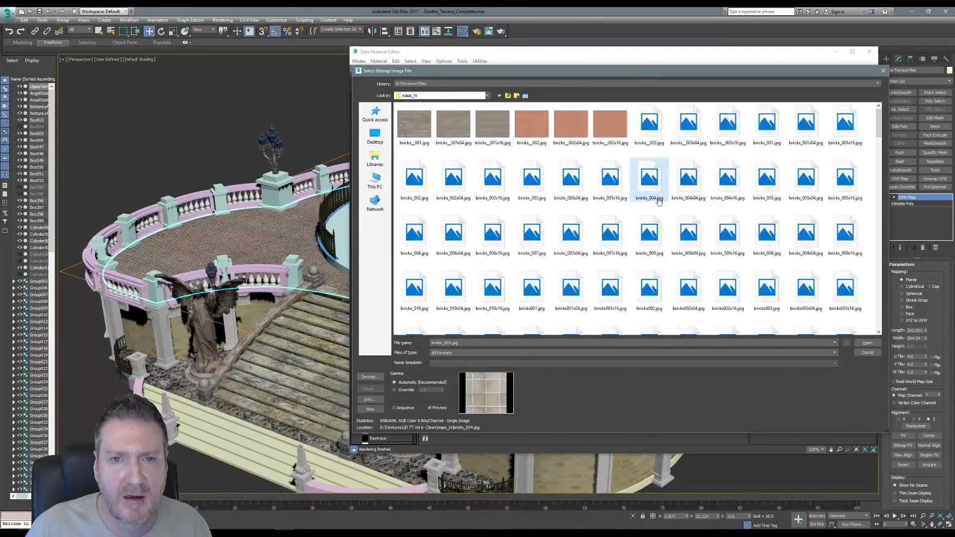
pyautogui.click(525, 96)
pyautogui.click(505, 106)
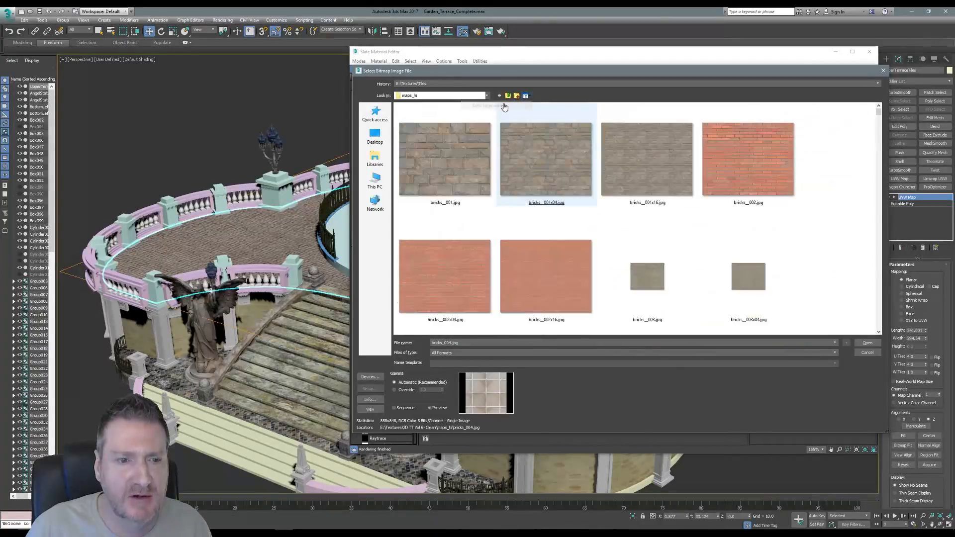
pyautogui.click(793, 309)
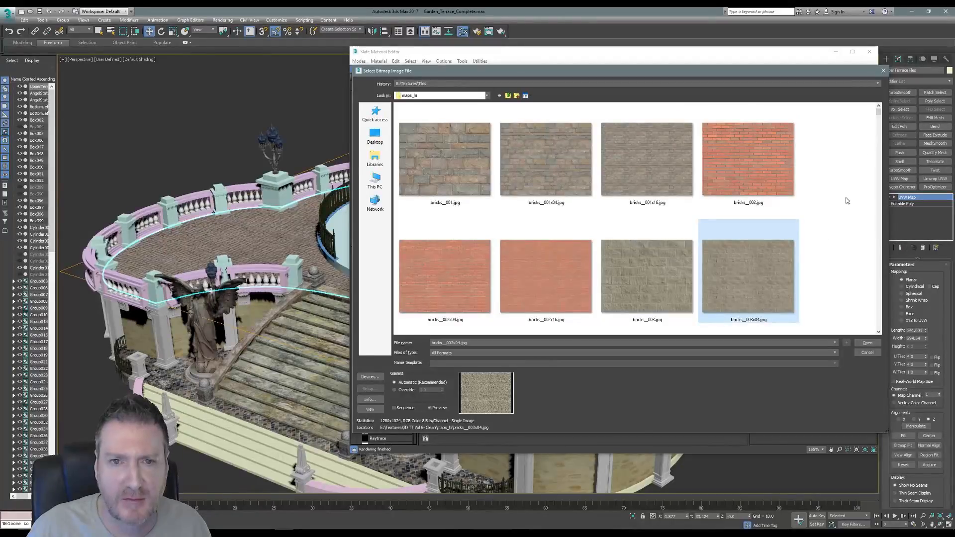
pyautogui.scroll(-1, 848, 200)
pyautogui.scroll(-1, 846, 202)
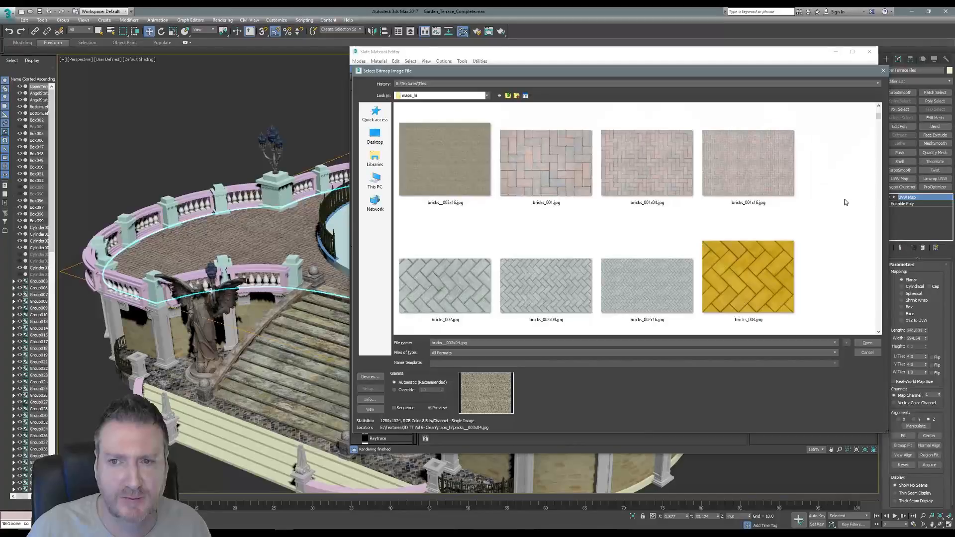
pyautogui.scroll(-1, 844, 203)
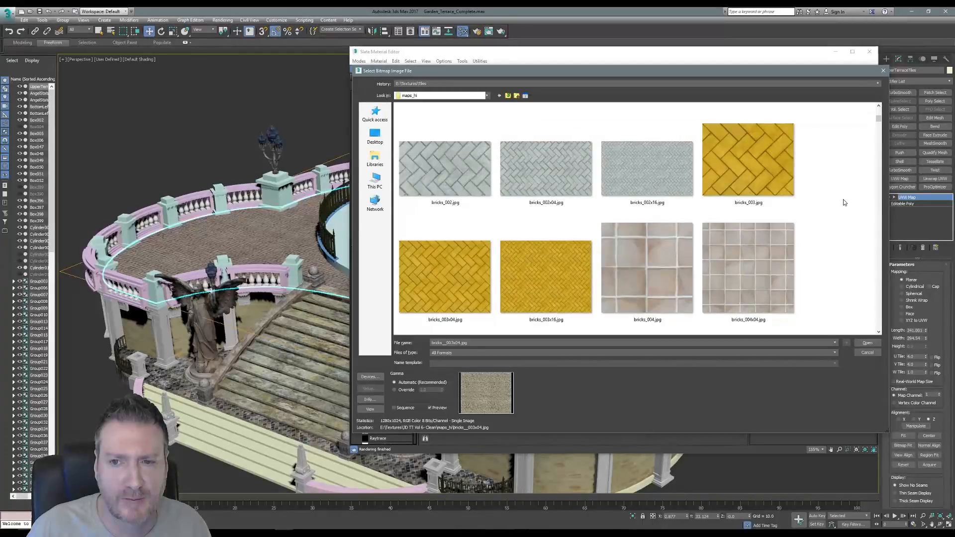
pyautogui.doubleClick(757, 275)
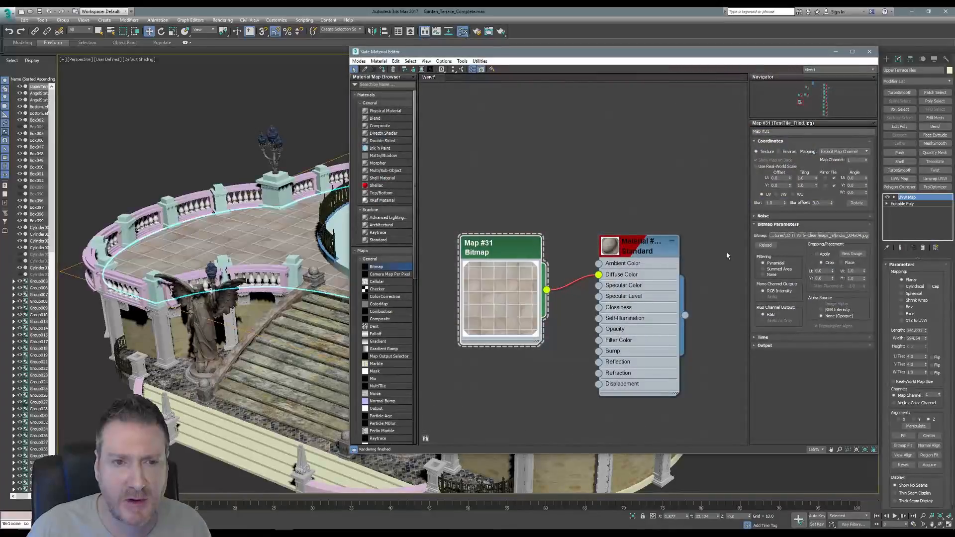
# - Close the Slate Material Editor and set the floor's UVW Map U Tile and V Tile to 10
pyautogui.keyDown('alt'); pyautogui.moveTo(279, 255); pyautogui.dragTo(231, 231, button='middle'); pyautogui.keyUp('alt')
pyautogui.click(869, 52)
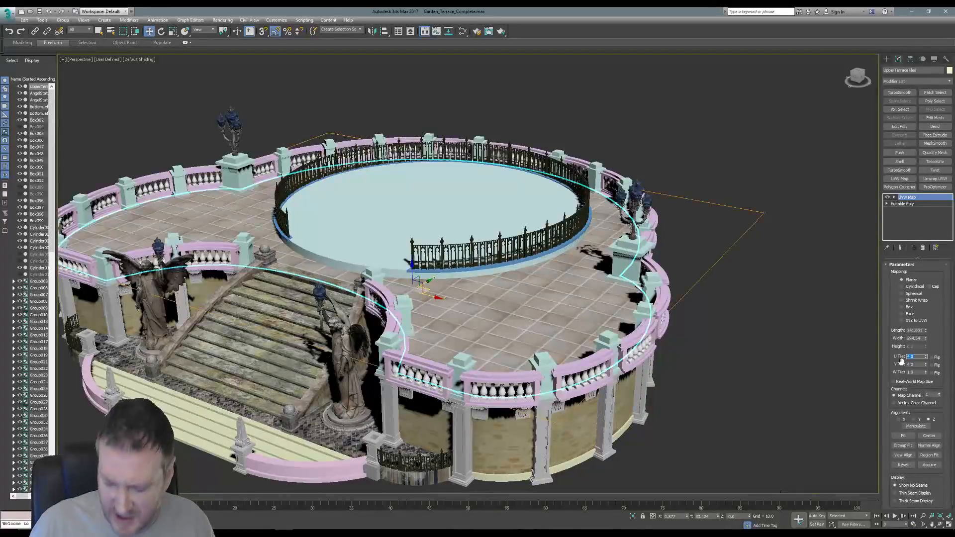
pyautogui.write('10')
pyautogui.press('Return')
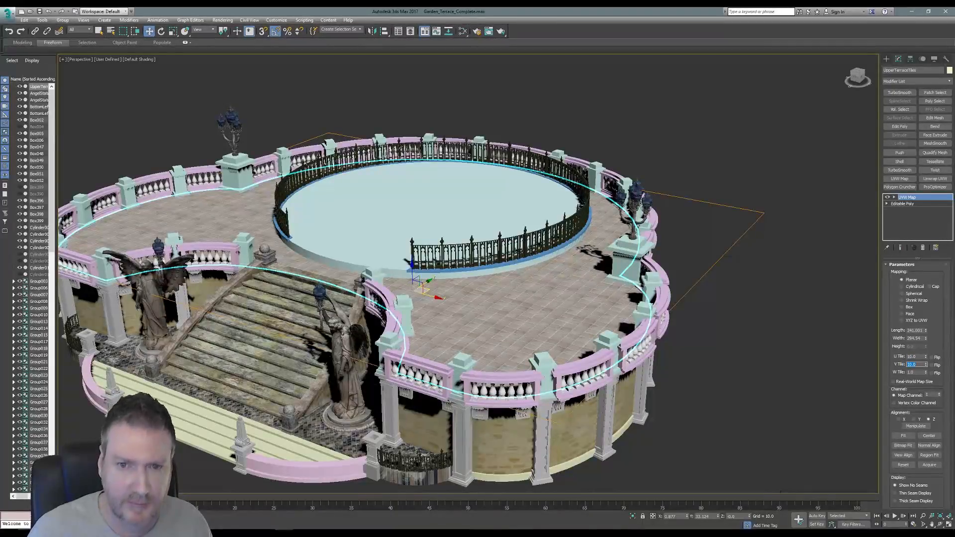
# - Examine the square tile pattern on the upper terrace floor around the staircase, both close up and from a distance
pyautogui.moveTo(512, 322); pyautogui.dragTo(496, 236, button='middle')
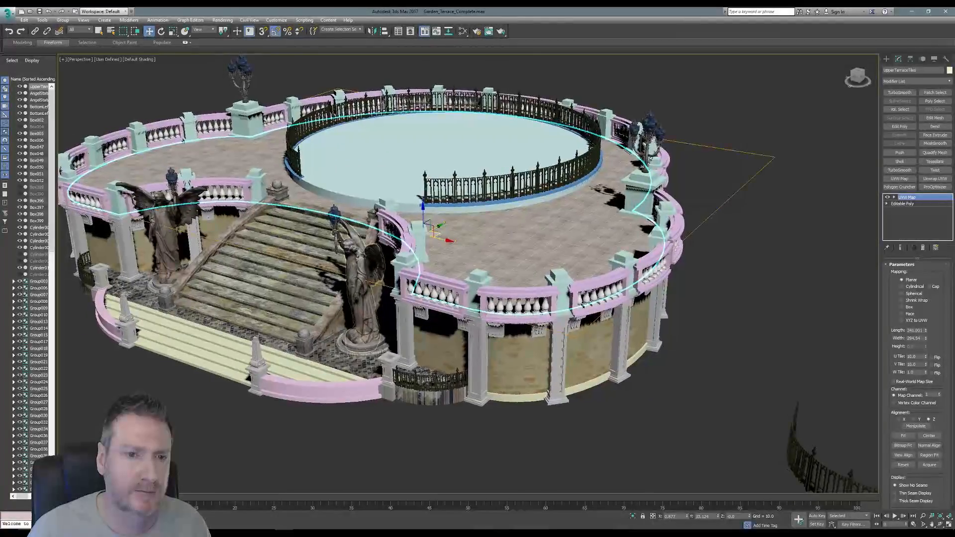
pyautogui.scroll(4, 401, 244)
pyautogui.scroll(5, 401, 244)
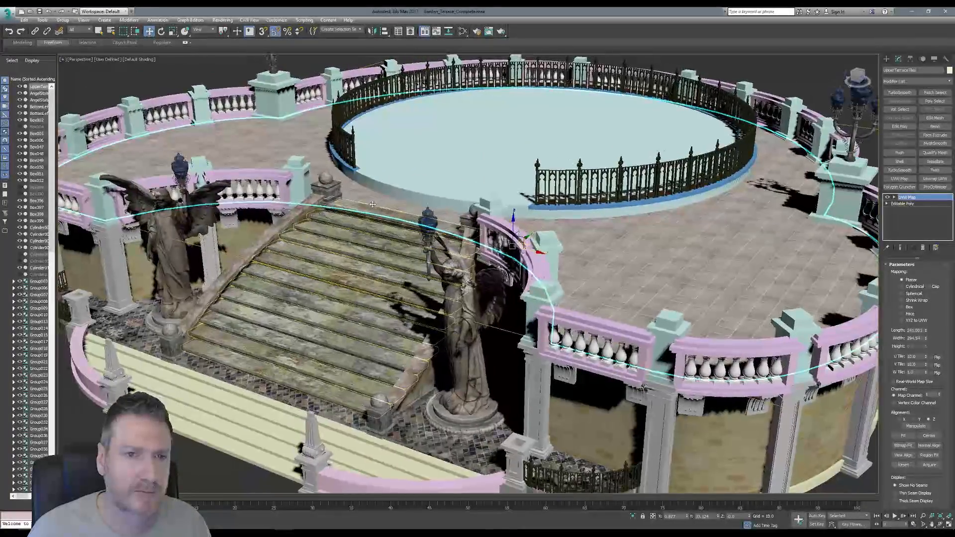
pyautogui.scroll(-5, 394, 229)
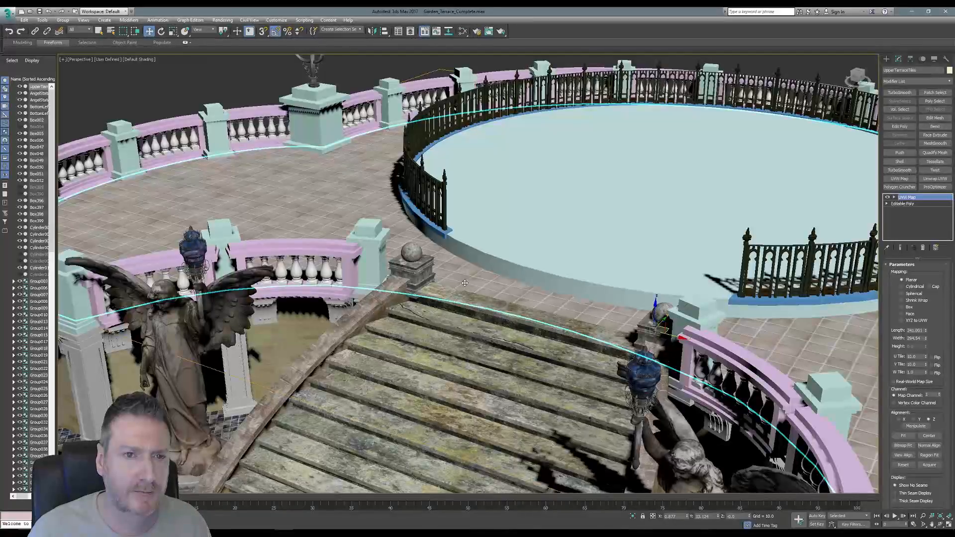
pyautogui.scroll(-3, 464, 283)
pyautogui.moveTo(465, 283); pyautogui.dragTo(369, 211, button='middle')
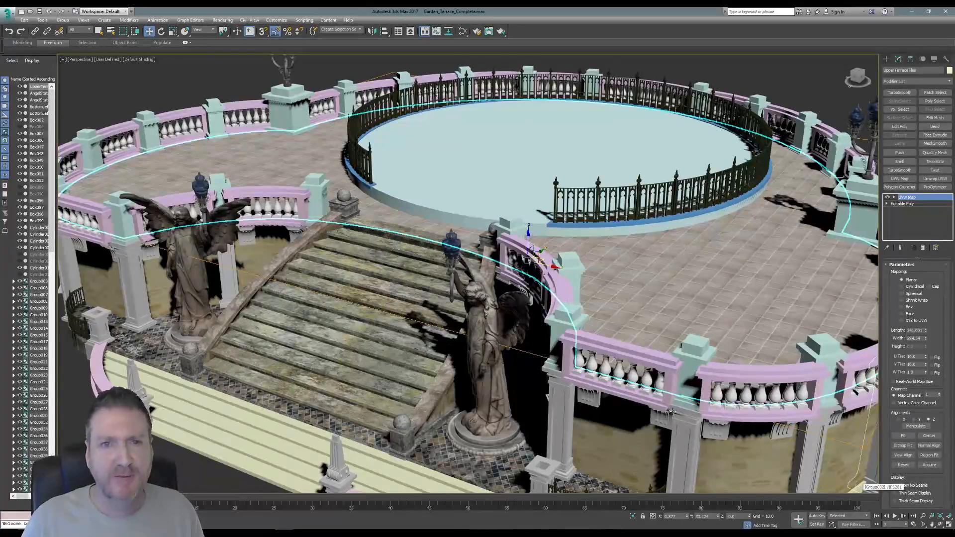
# - Reopen the Slate Material Editor, start replacing the floor's diffuse bitmap and look through the maps_hi thumbnails from the bricks to the misc images
pyautogui.click(463, 32)
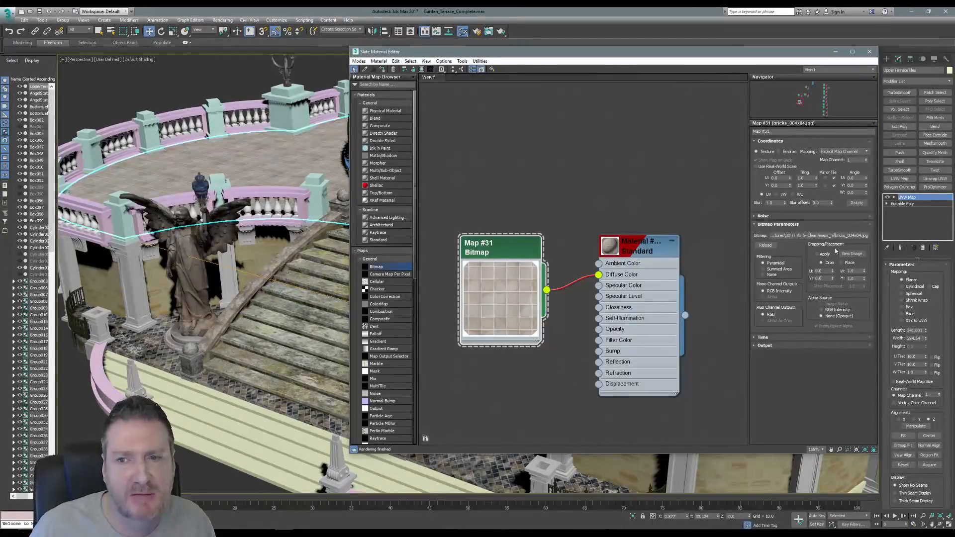
pyautogui.click(831, 236)
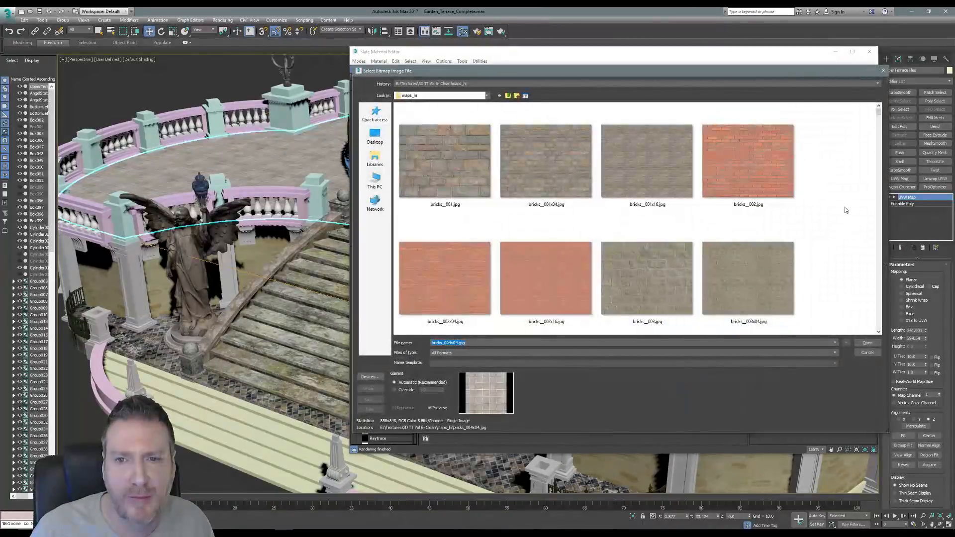
pyautogui.scroll(-1, 832, 205)
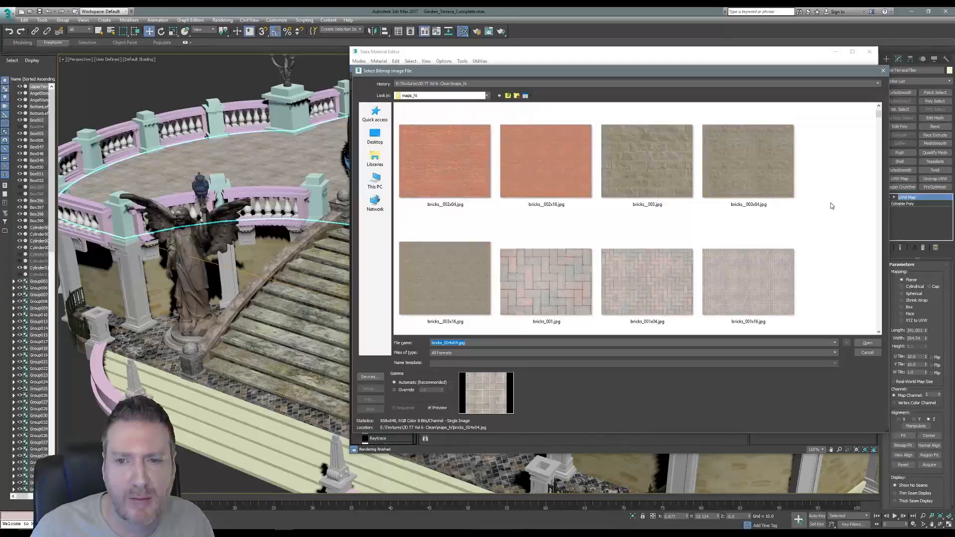
pyautogui.scroll(-1, 832, 205)
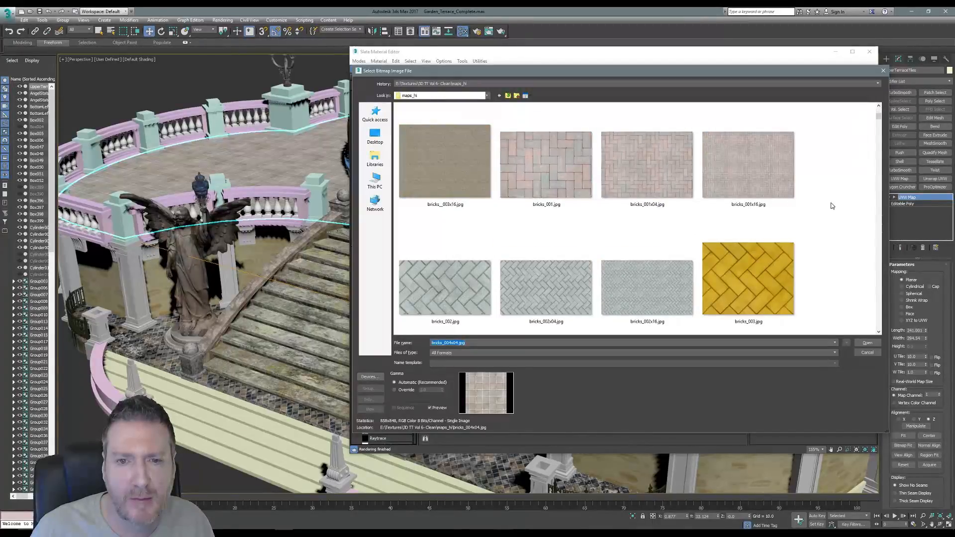
pyautogui.scroll(-1, 832, 205)
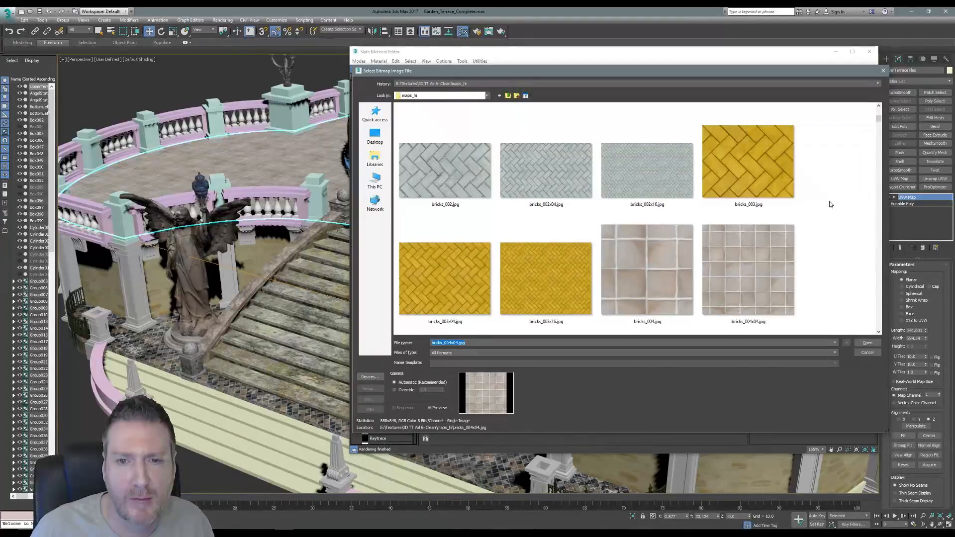
pyautogui.scroll(-1, 830, 205)
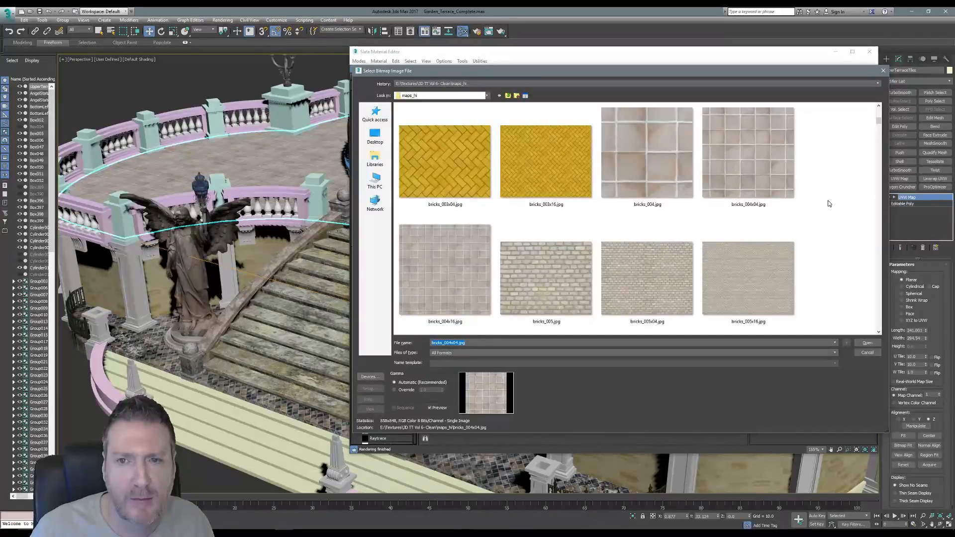
pyautogui.scroll(-1, 828, 204)
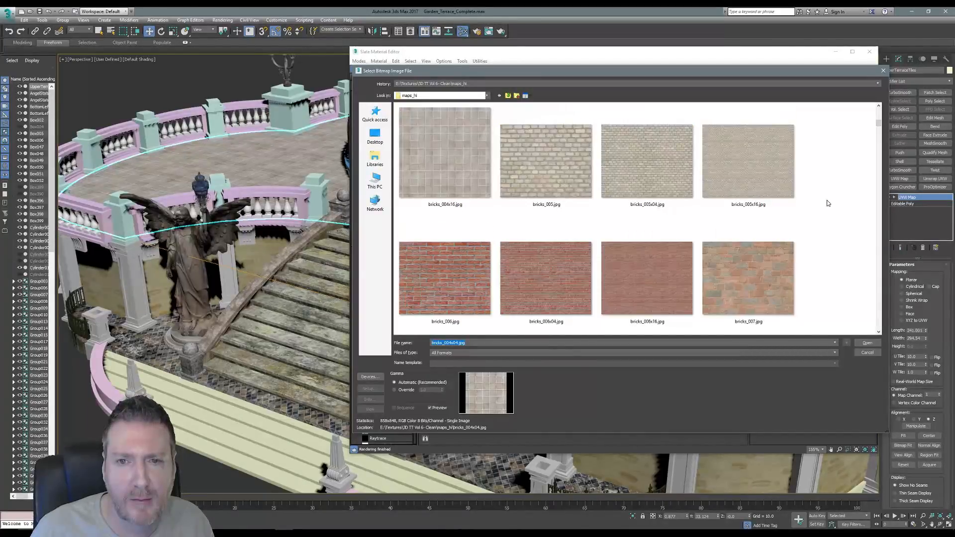
pyautogui.scroll(-1, 828, 202)
pyautogui.scroll(-1, 826, 200)
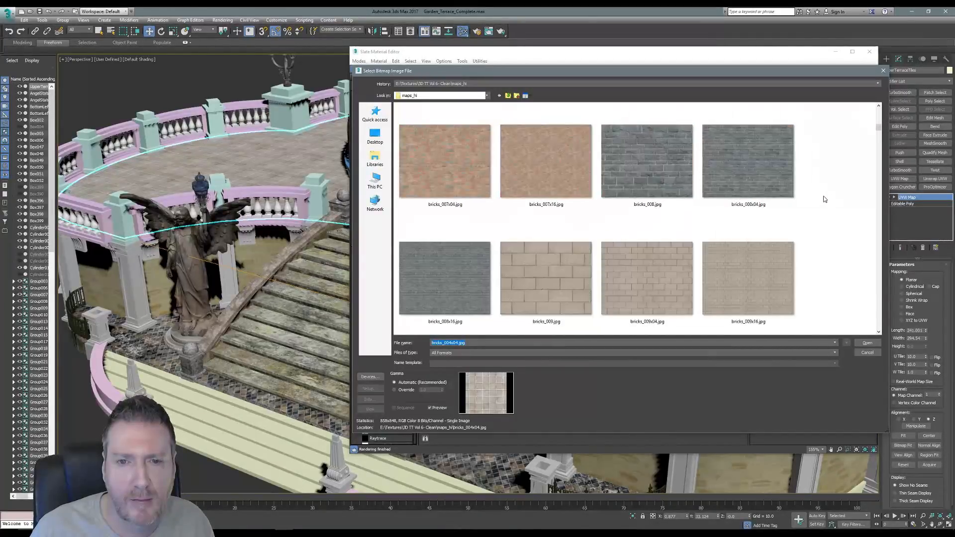
pyautogui.scroll(-1, 825, 199)
pyautogui.scroll(-1, 824, 199)
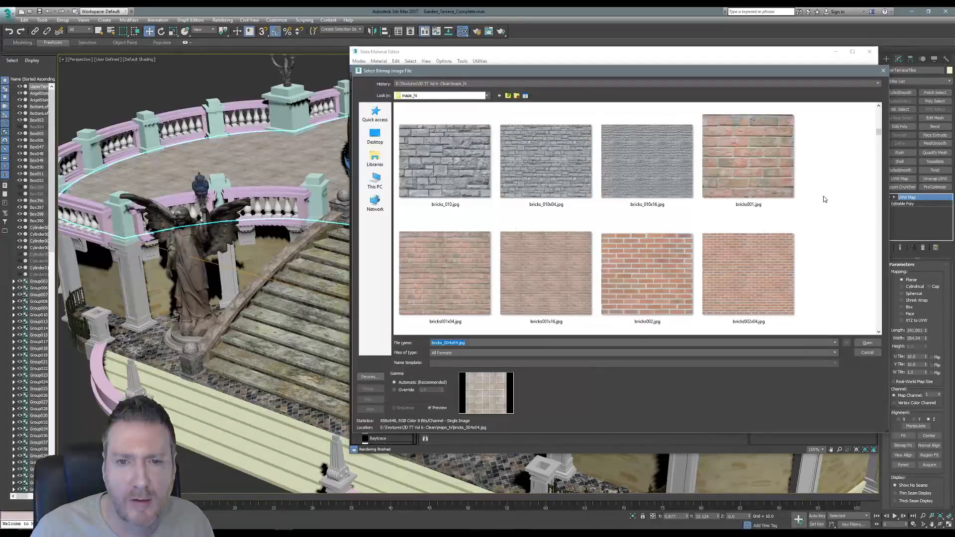
pyautogui.scroll(-1, 824, 199)
pyautogui.scroll(-1, 825, 200)
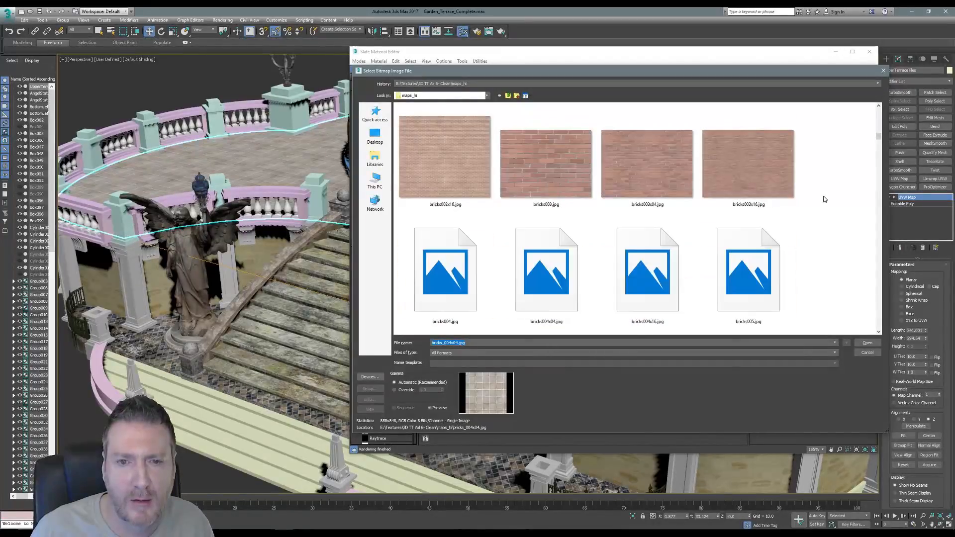
pyautogui.scroll(-1, 824, 199)
pyautogui.scroll(-1, 825, 199)
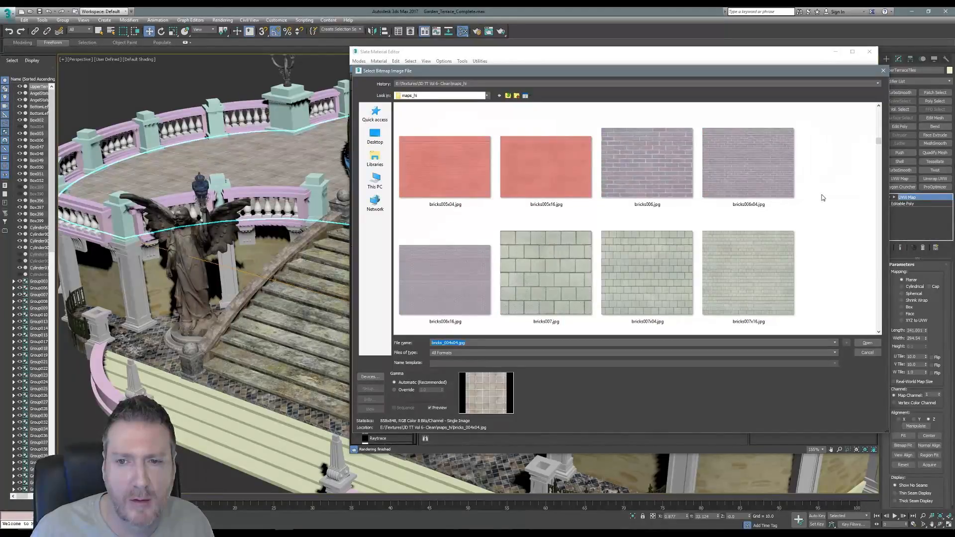
pyautogui.scroll(-1, 822, 198)
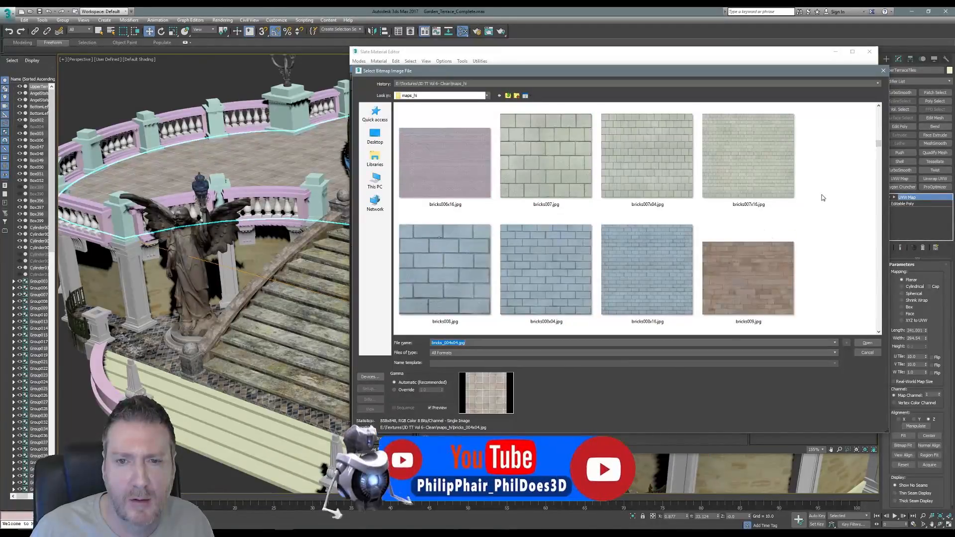
pyautogui.scroll(-1, 822, 199)
pyautogui.scroll(-1, 821, 196)
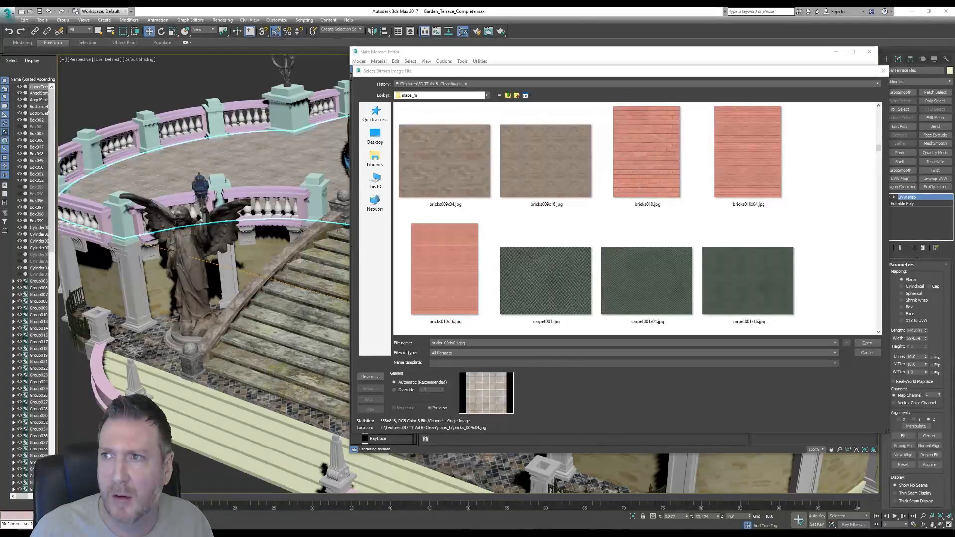
pyautogui.scroll(-2, 806, 203)
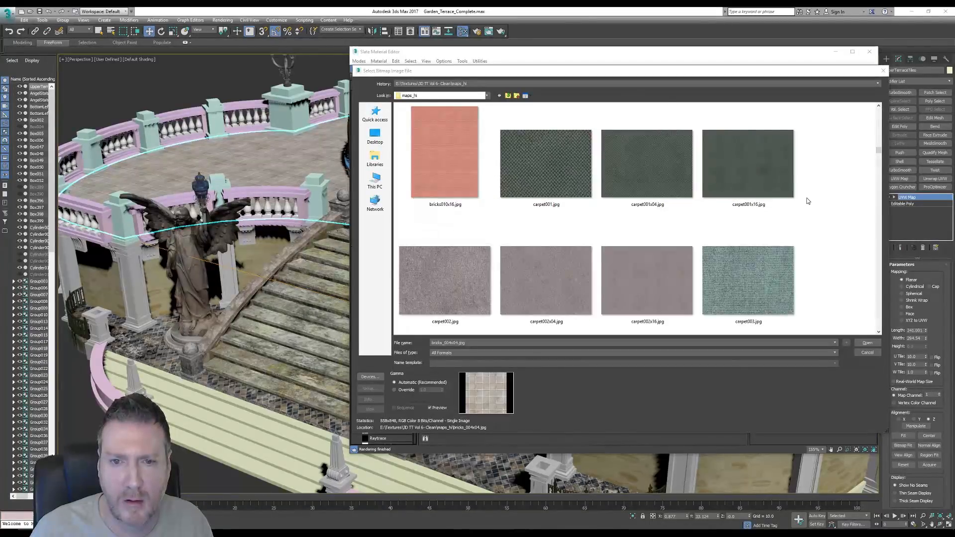
pyautogui.scroll(-3, 807, 199)
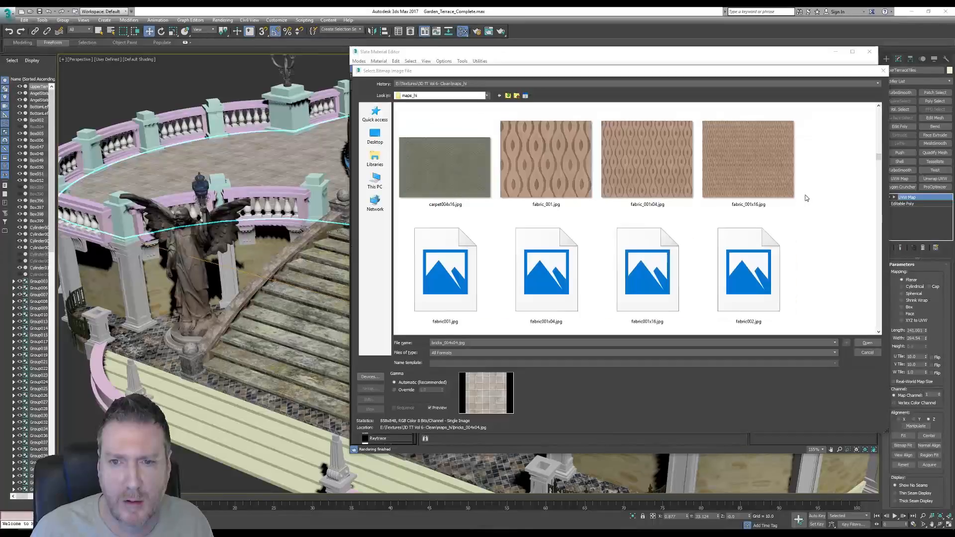
pyautogui.scroll(-3, 805, 195)
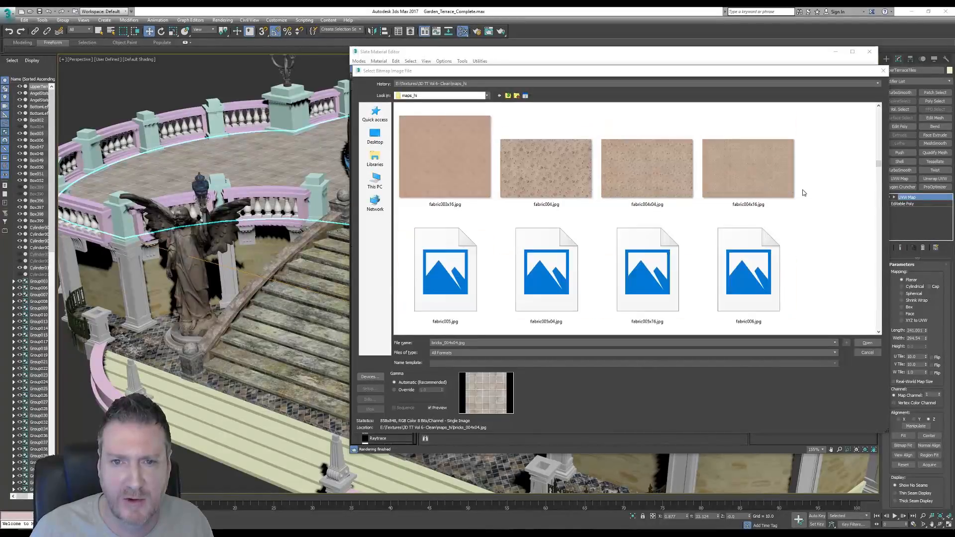
pyautogui.scroll(-4, 805, 193)
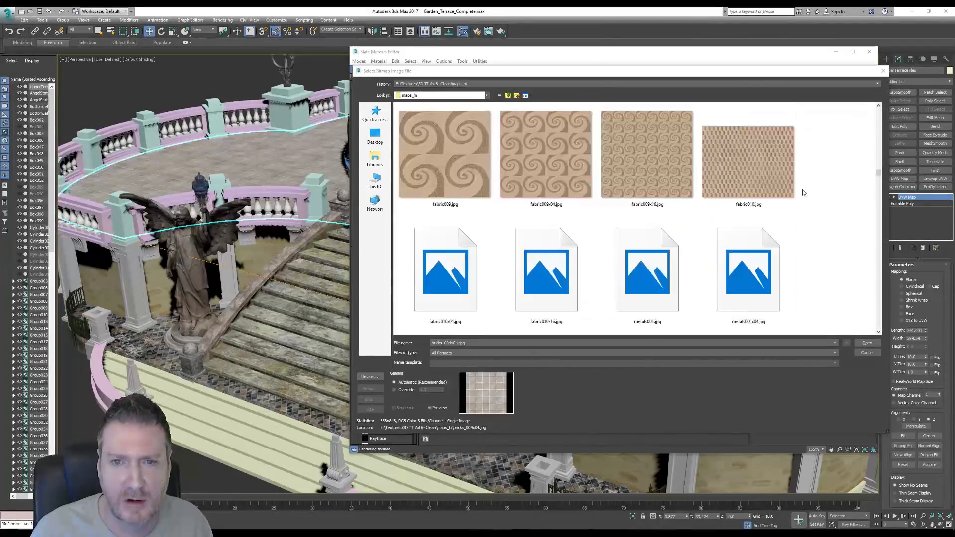
pyautogui.scroll(-3, 804, 192)
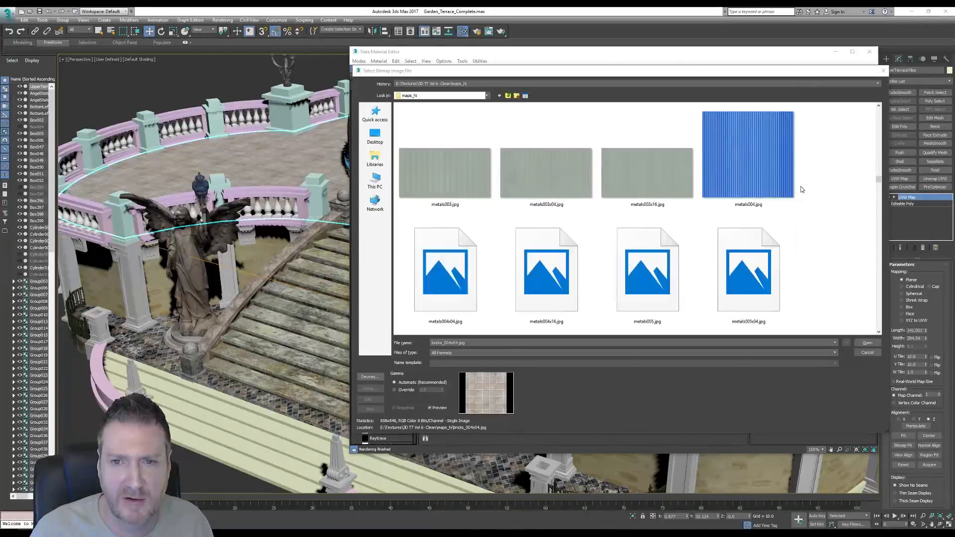
pyautogui.scroll(-4, 802, 189)
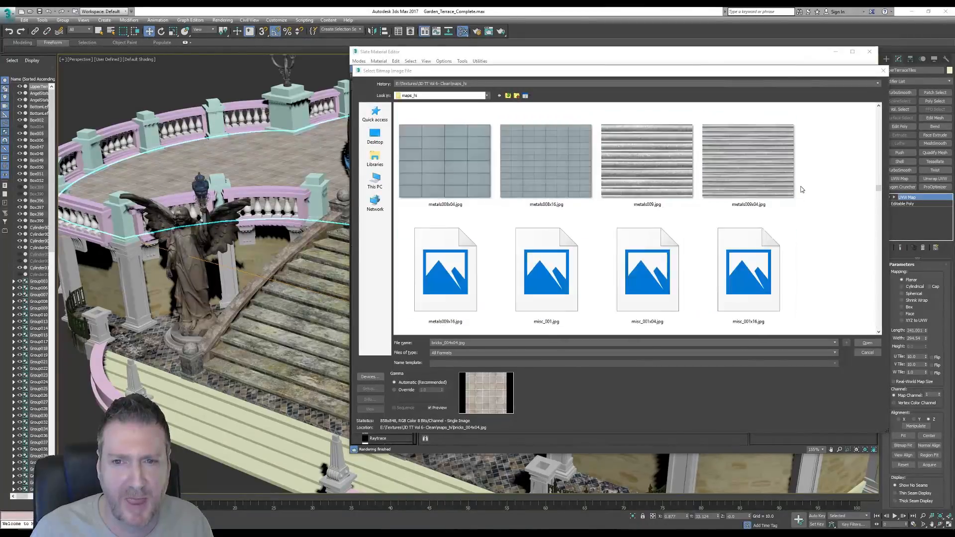
pyautogui.scroll(-3, 802, 189)
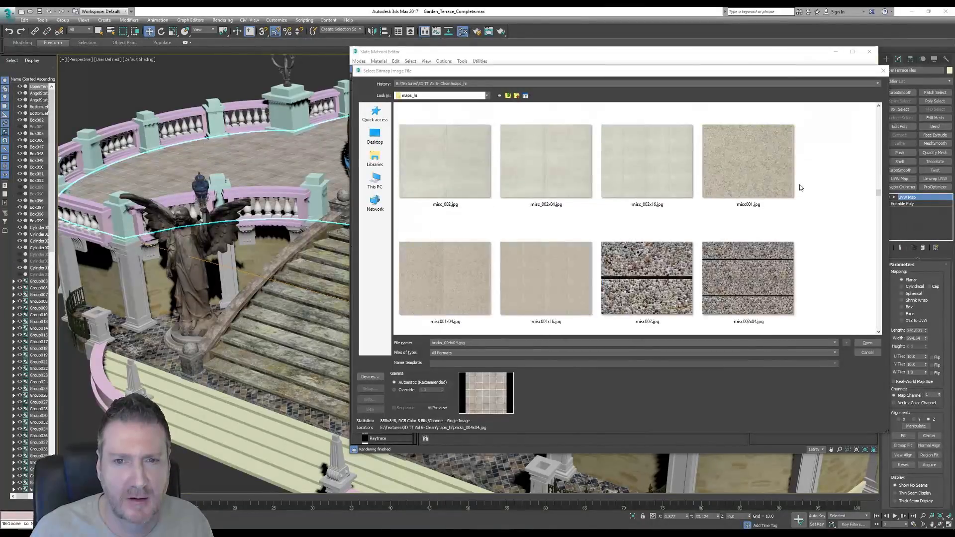
# - Load misc_002.jpg as the floor's diffuse bitmap and inspect it on the upper terrace floor, both close up and from a distance
pyautogui.scroll(1, 800, 187)
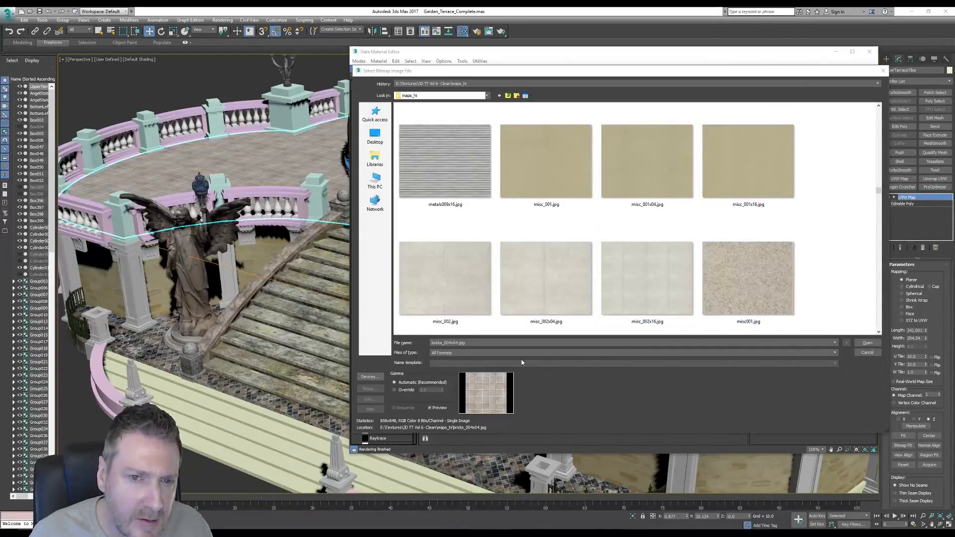
pyautogui.click(441, 299)
pyautogui.doubleClick(441, 299)
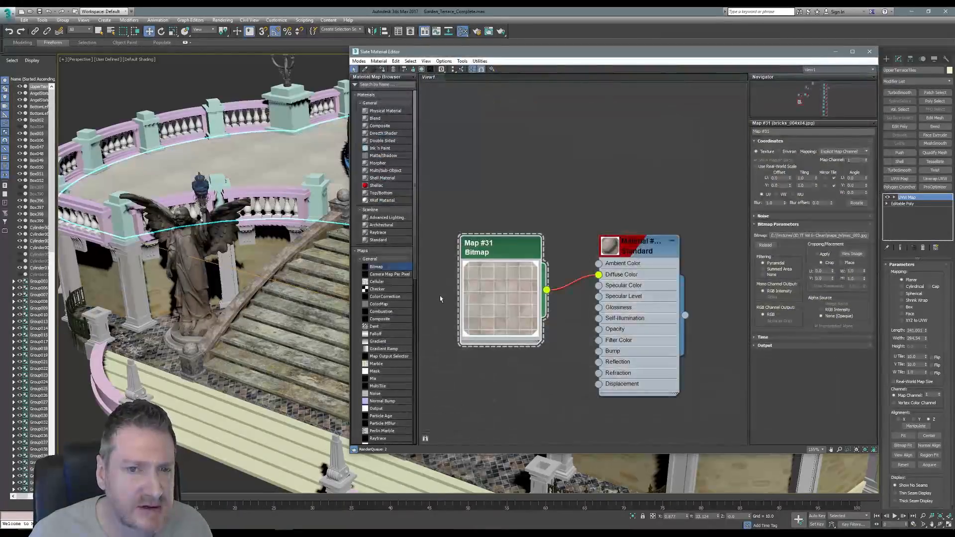
pyautogui.moveTo(278, 180); pyautogui.dragTo(276, 275, button='middle')
pyautogui.scroll(4, 262, 296)
pyautogui.scroll(2, 262, 295)
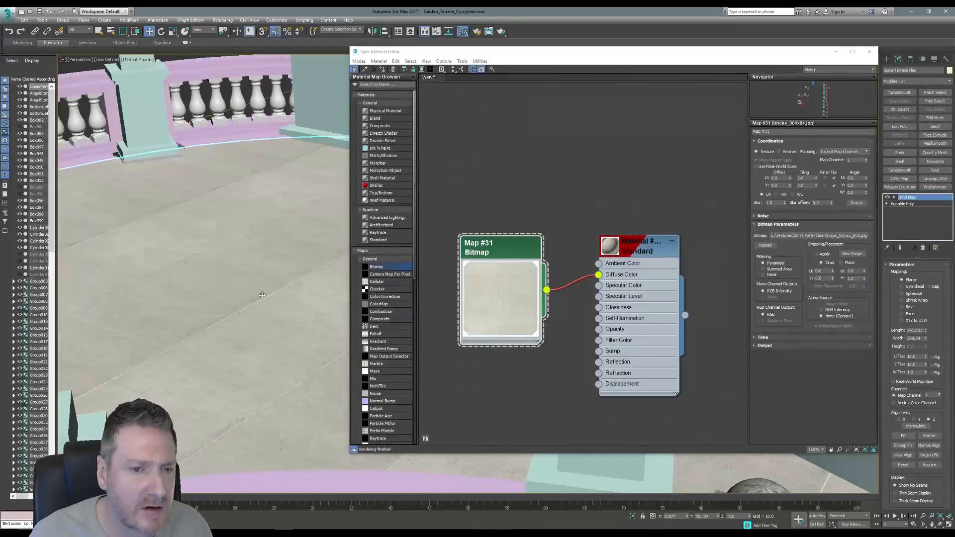
pyautogui.scroll(-6, 262, 295)
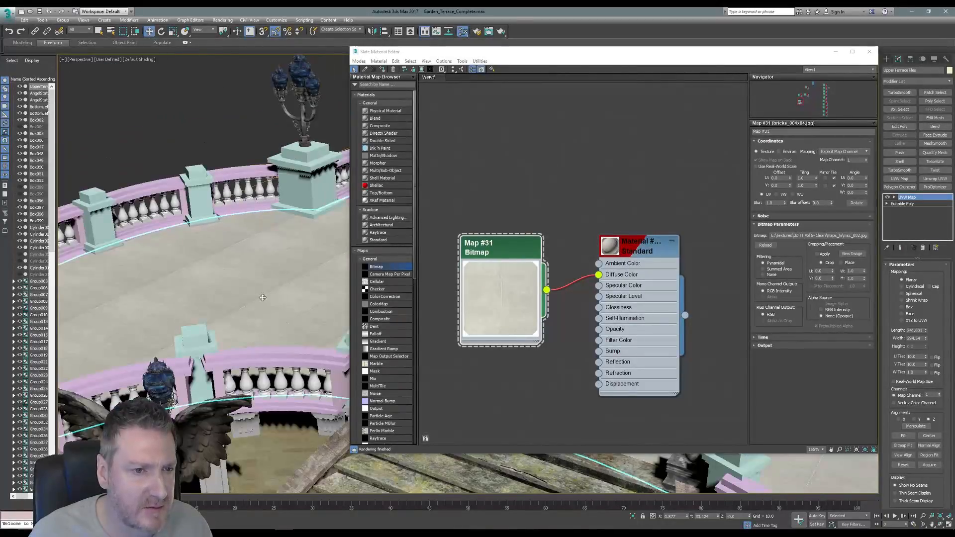
pyautogui.scroll(-3, 263, 298)
pyautogui.moveTo(255, 301); pyautogui.dragTo(213, 281, button='middle')
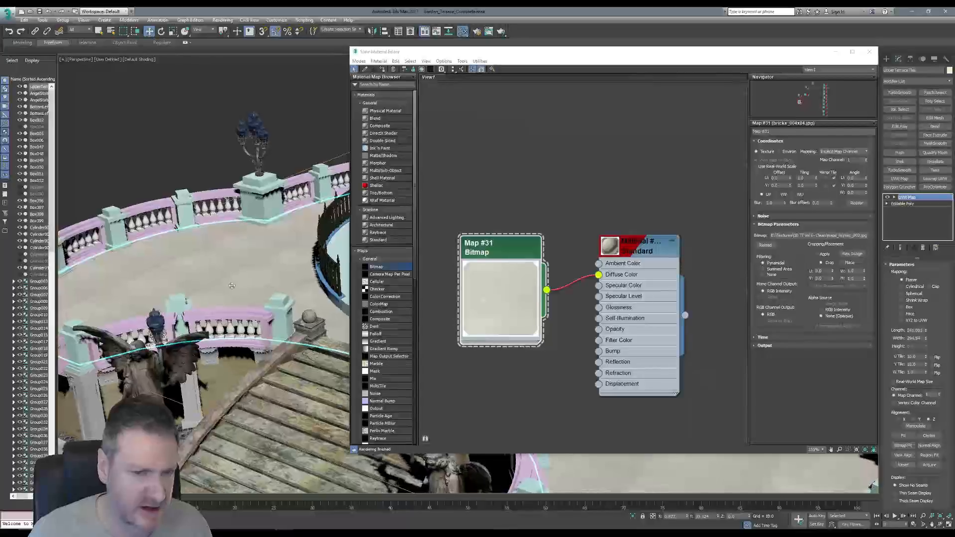
# - Replace the floor's diffuse bitmap with misc005x04.jpg from maps_hi and inspect it on the terrace beside the balustrade
pyautogui.click(819, 235)
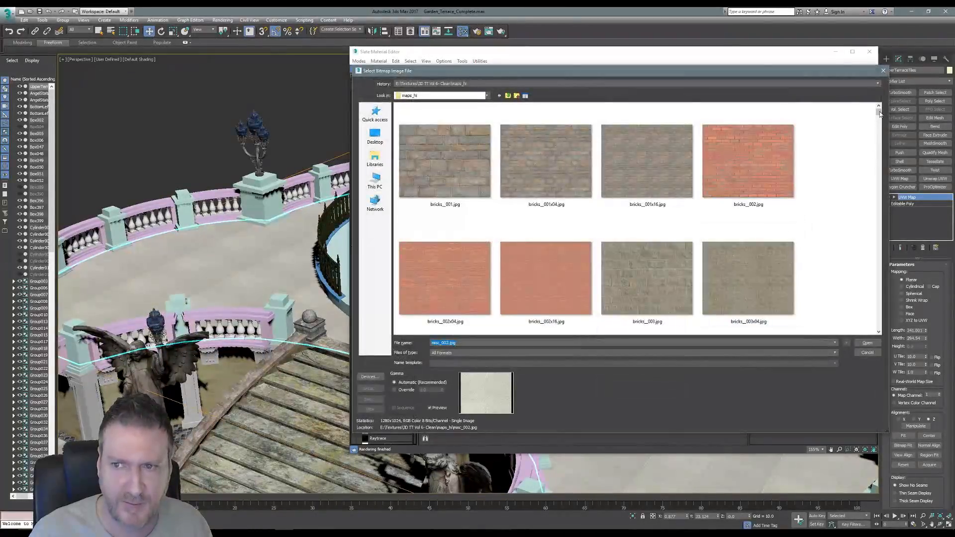
pyautogui.scroll(5, 879, 163)
pyautogui.moveTo(878, 161); pyautogui.dragTo(878, 177)
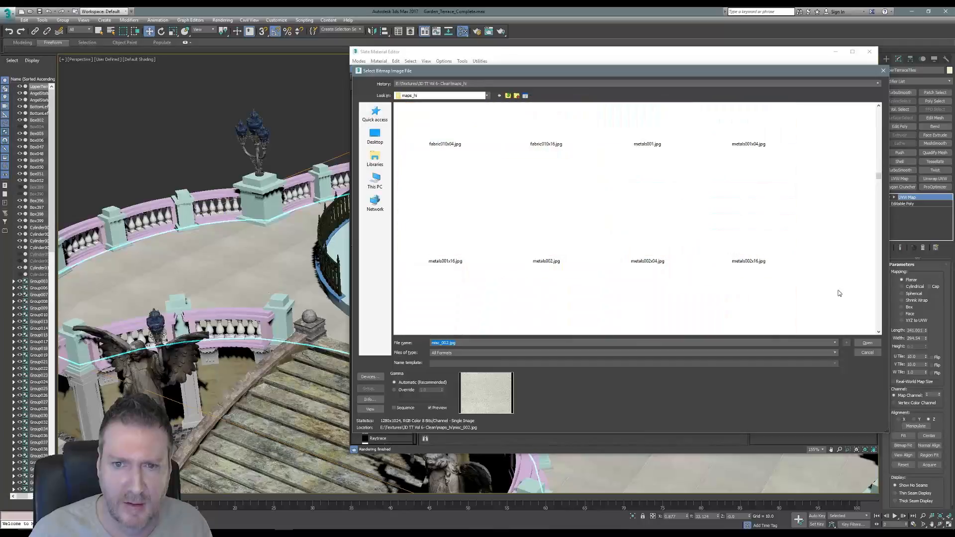
pyautogui.scroll(-1, 834, 286)
pyautogui.scroll(-10, 826, 272)
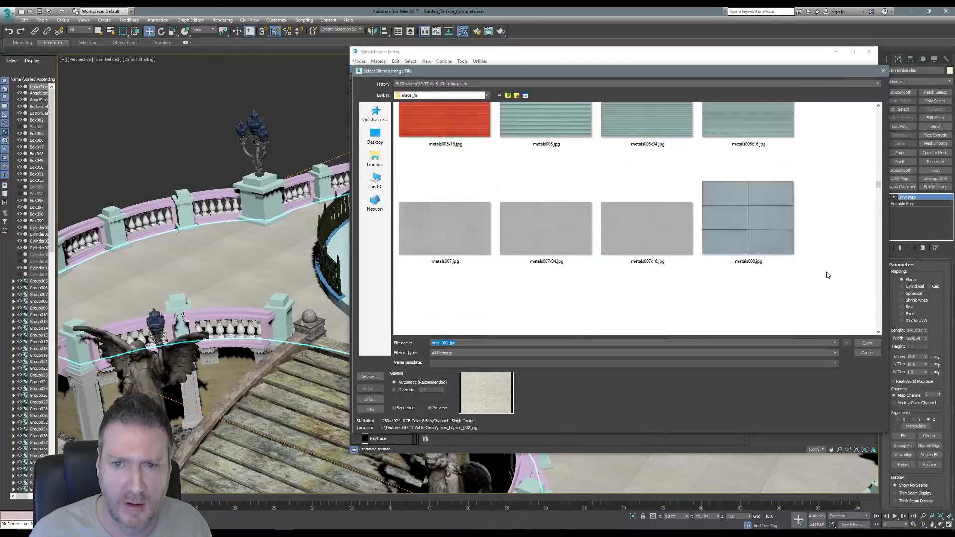
pyautogui.scroll(-2, 822, 263)
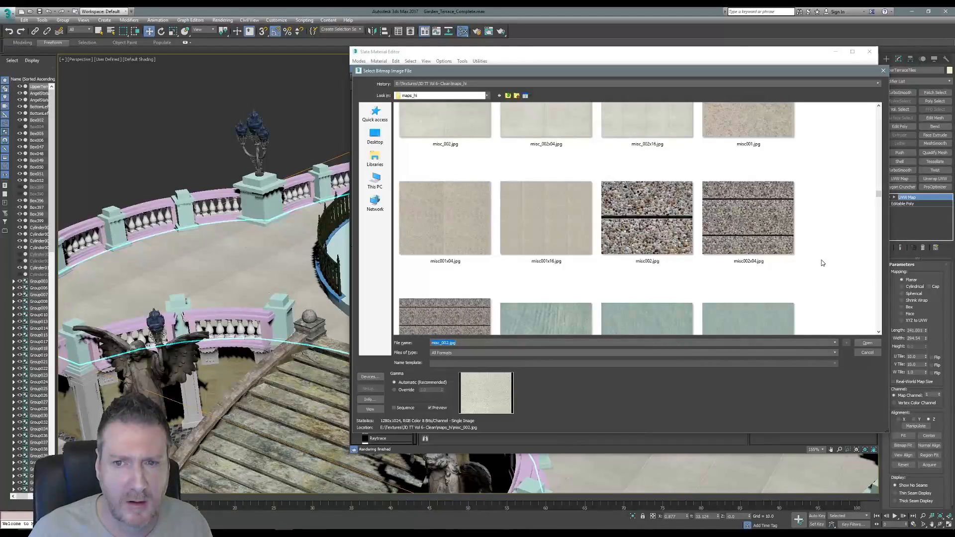
pyautogui.scroll(-8, 823, 263)
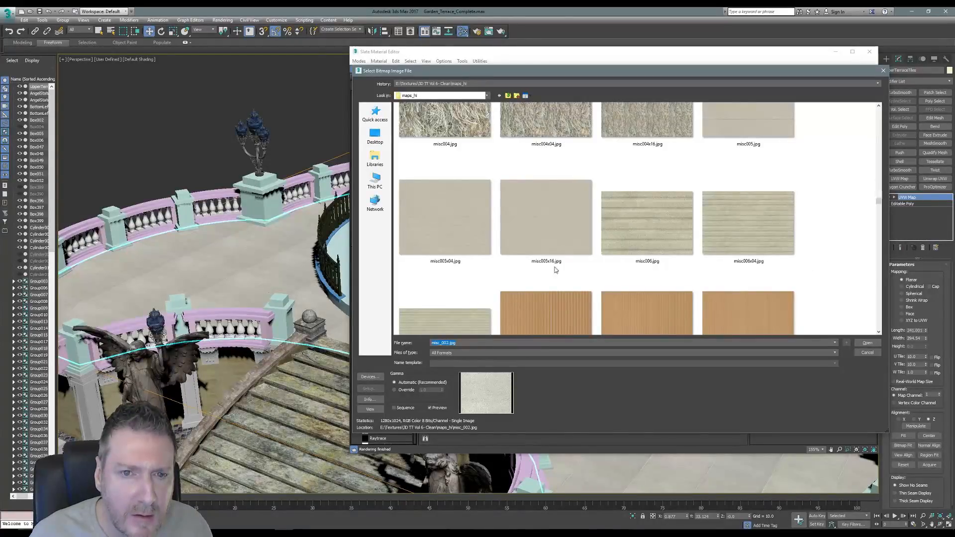
pyautogui.click(452, 225)
pyautogui.doubleClick(452, 225)
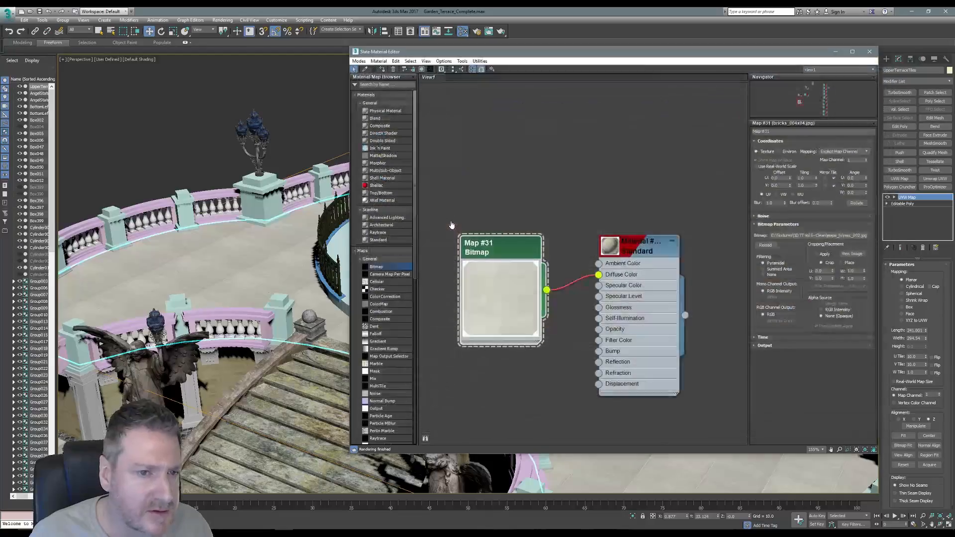
pyautogui.keyDown('alt'); pyautogui.moveTo(250, 271); pyautogui.dragTo(195, 322, button='middle'); pyautogui.keyUp('alt')
pyautogui.scroll(6, 195, 322)
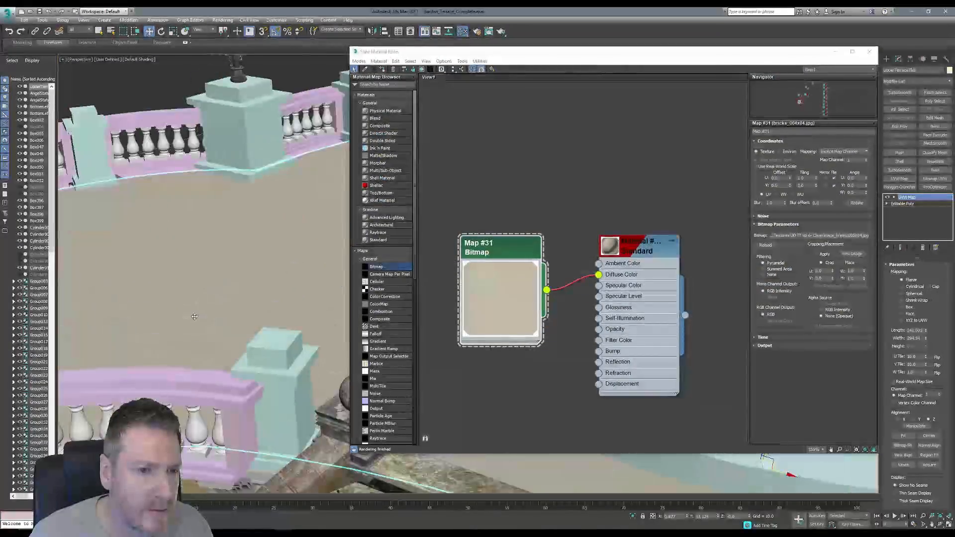
pyautogui.scroll(-6, 194, 316)
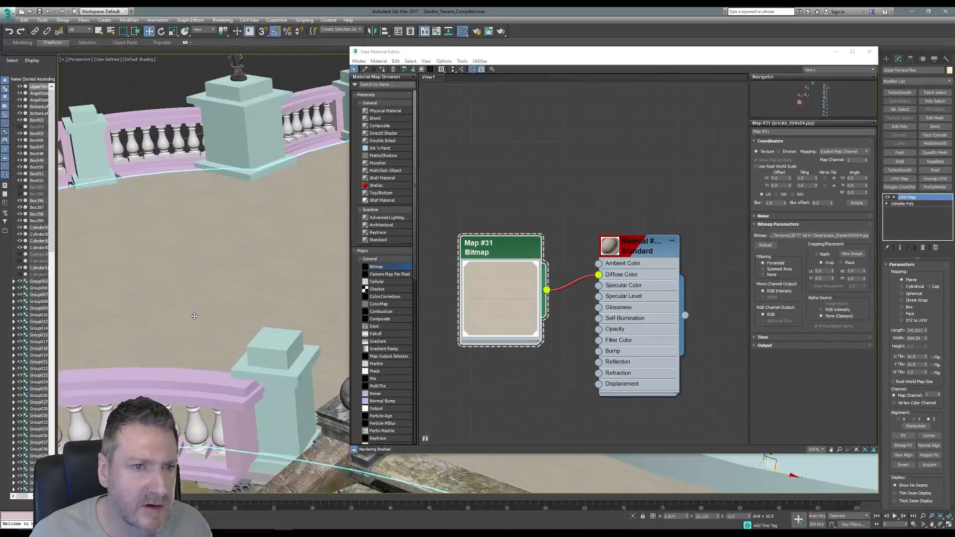
# - Replace the floor's diffuse bitmap with tiles_floor001x04.jpg from maps_hi and inspect it on the upper terrace, both close up and from a distance
pyautogui.click(839, 236)
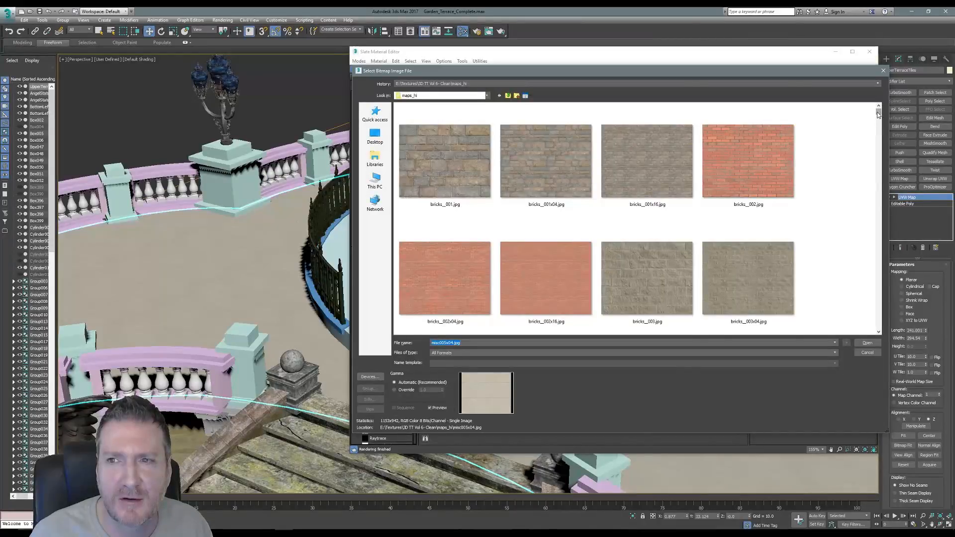
pyautogui.scroll(-15, 864, 199)
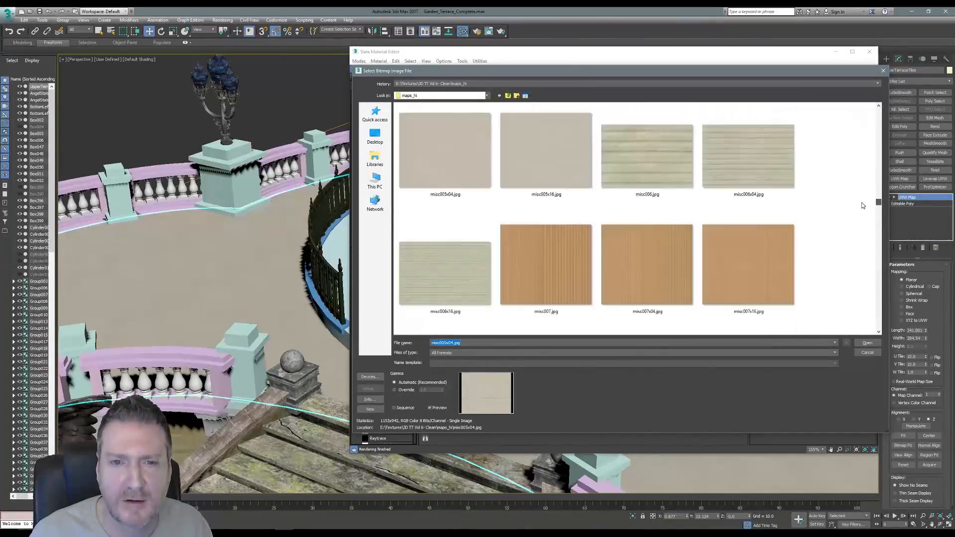
pyautogui.scroll(-9, 792, 225)
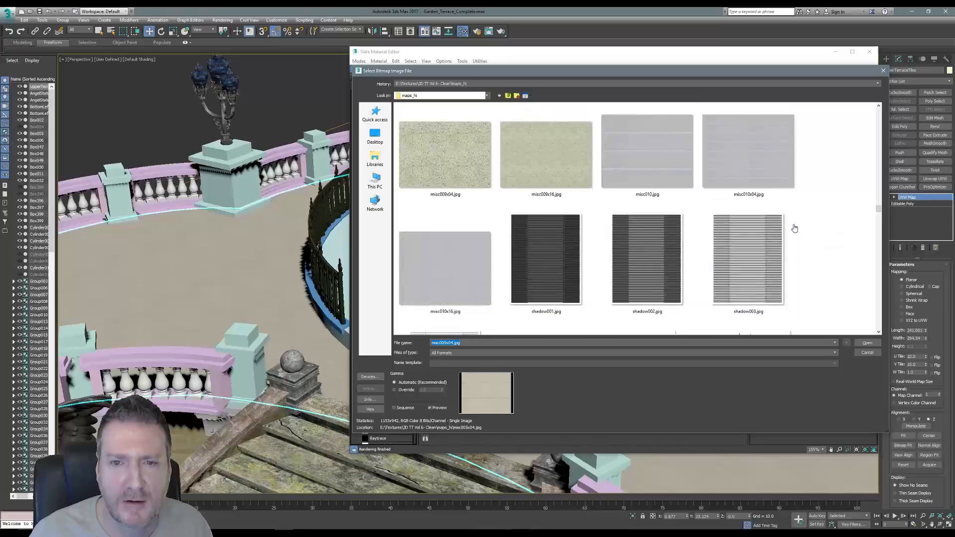
pyautogui.scroll(-12, 795, 228)
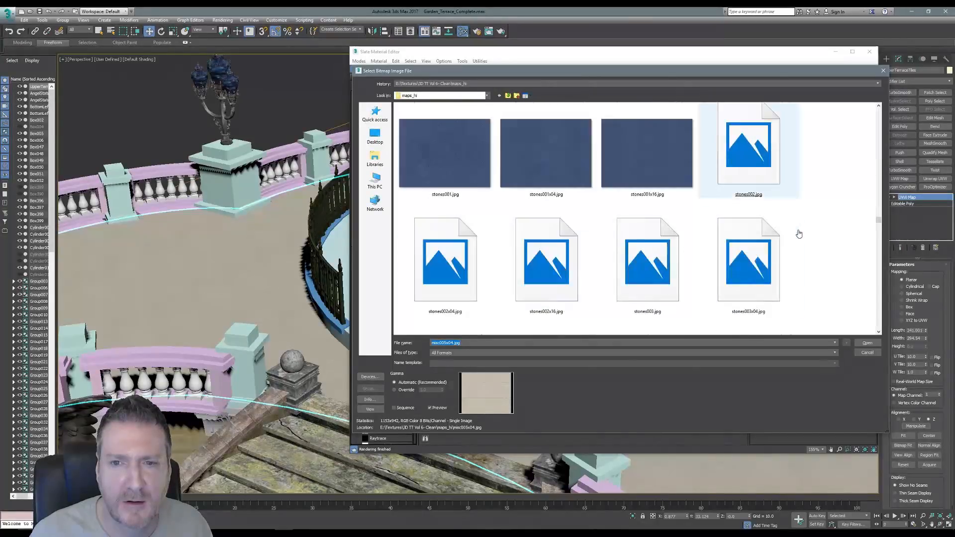
pyautogui.scroll(-6, 822, 204)
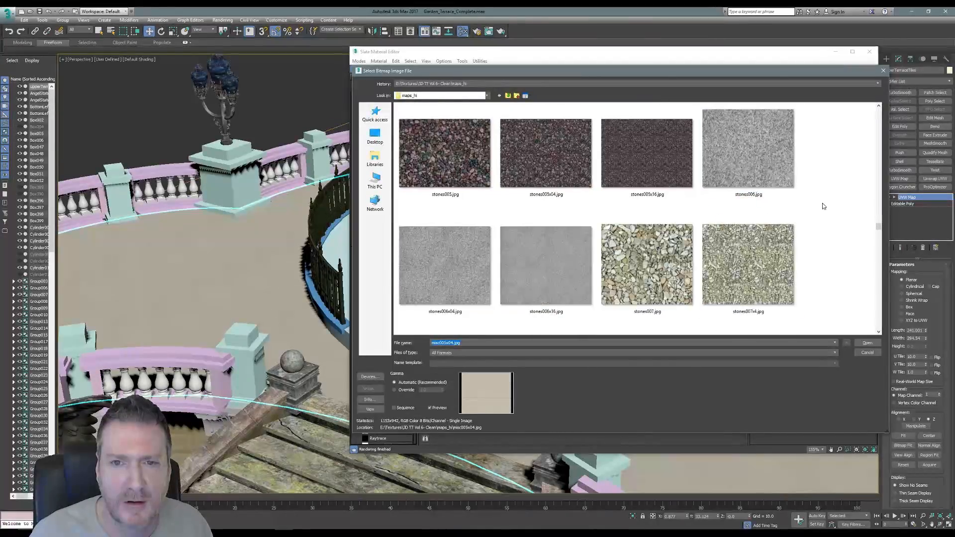
pyautogui.scroll(-6, 823, 206)
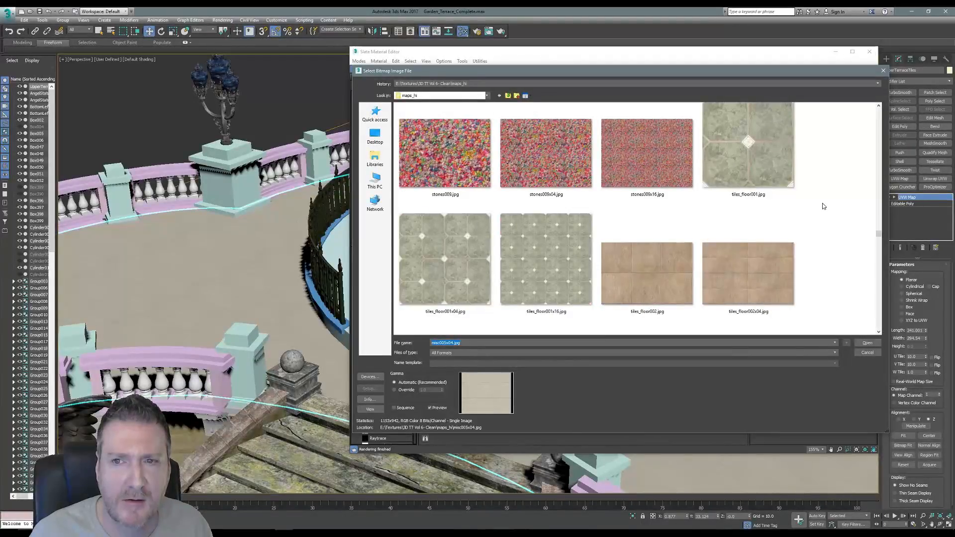
pyautogui.click(452, 286)
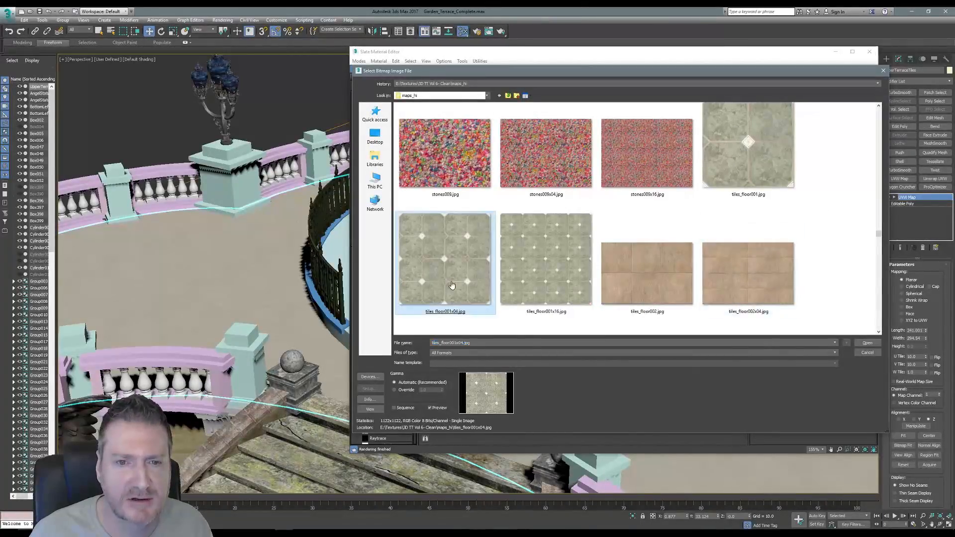
pyautogui.doubleClick(452, 285)
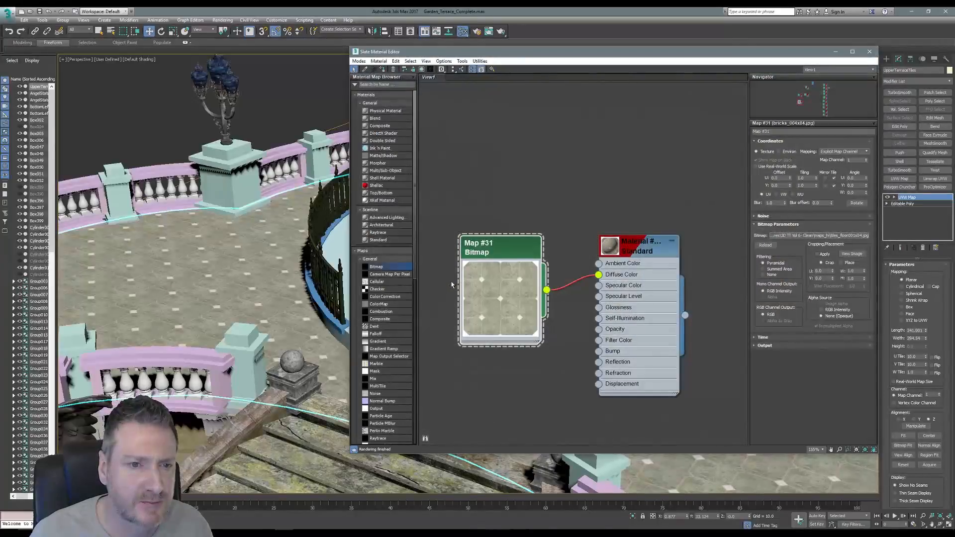
pyautogui.moveTo(229, 239)
pyautogui.keyDown('alt'); pyautogui.mouseDown(button='middle')
pyautogui.moveTo(73, 257)
pyautogui.moveTo(169, 249)
pyautogui.moveTo(120, 234)
pyautogui.moveTo(153, 252)
pyautogui.moveTo(231, 258)
pyautogui.moveTo(214, 247)
pyautogui.mouseUp(button='middle'); pyautogui.keyUp('alt')
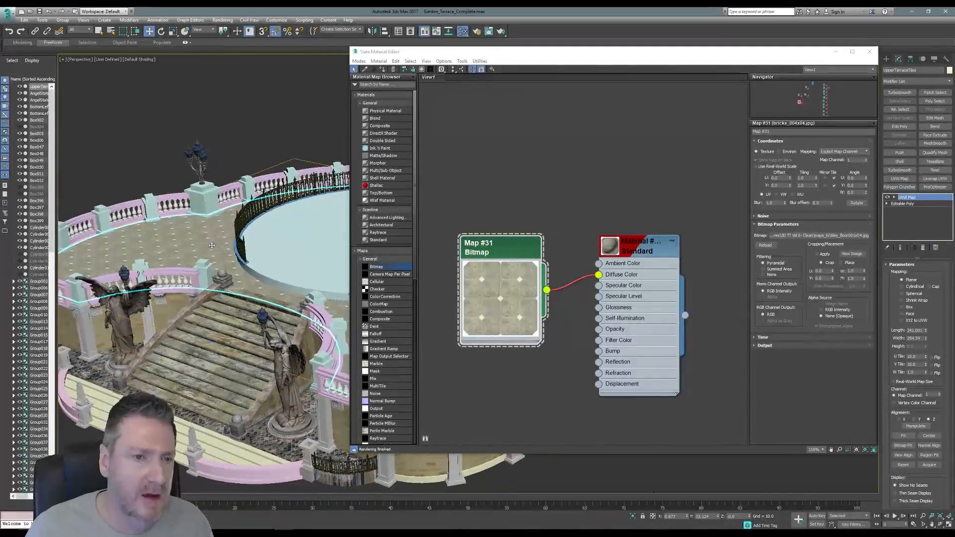
pyautogui.scroll(5, 207, 254)
pyautogui.scroll(3, 207, 255)
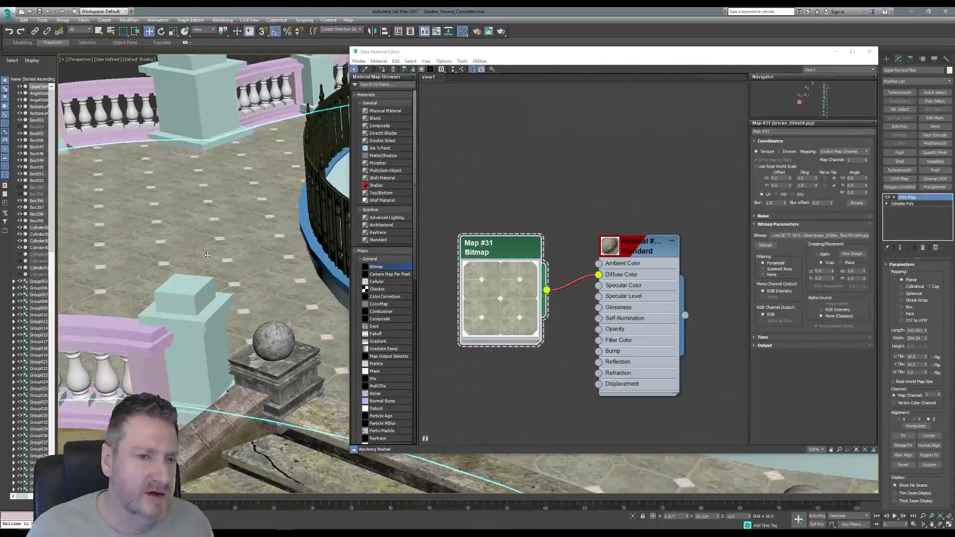
pyautogui.scroll(3, 208, 255)
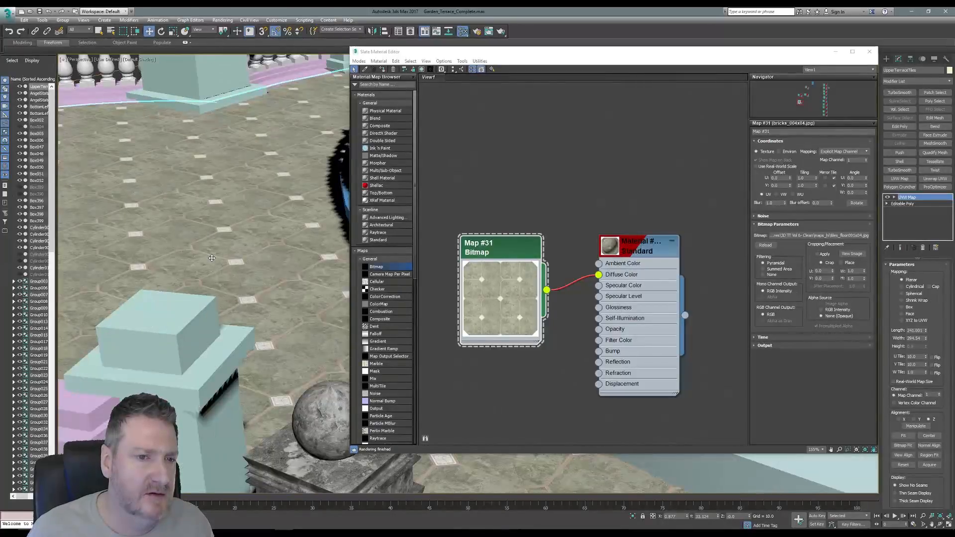
pyautogui.scroll(-10, 212, 257)
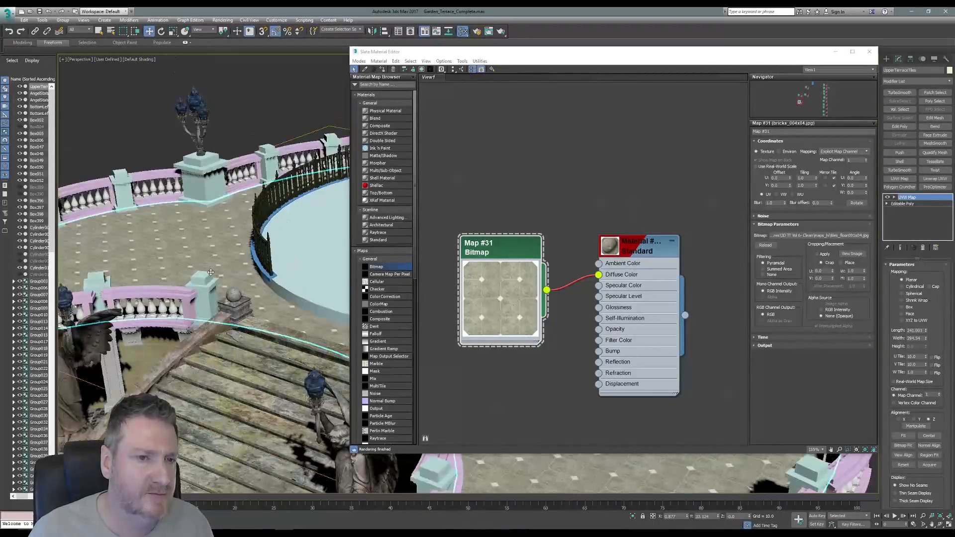
pyautogui.moveTo(248, 297); pyautogui.dragTo(207, 284, button='middle')
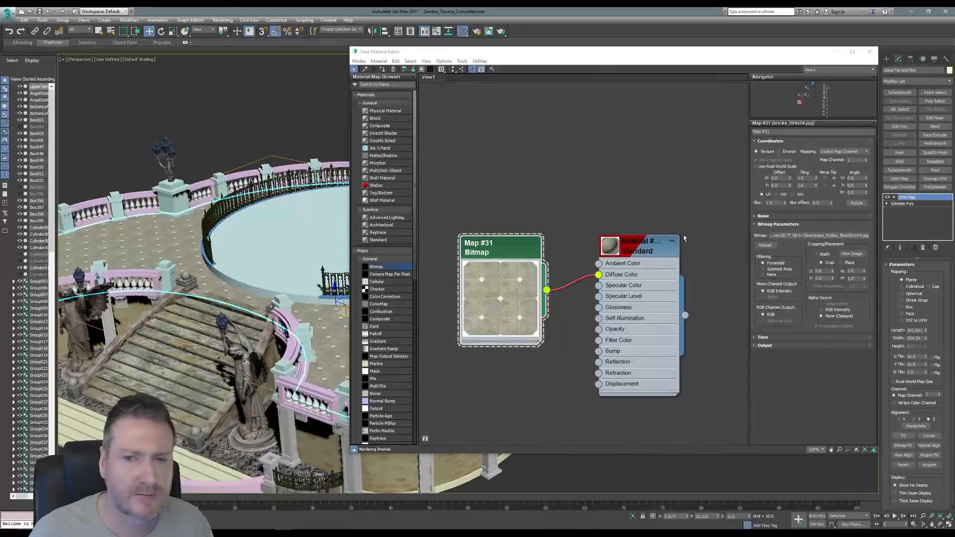
# - Replace the floor's diffuse bitmap with tiles_floor003.jpg from maps_hi and inspect it close up beside the balustrade
pyautogui.click(813, 236)
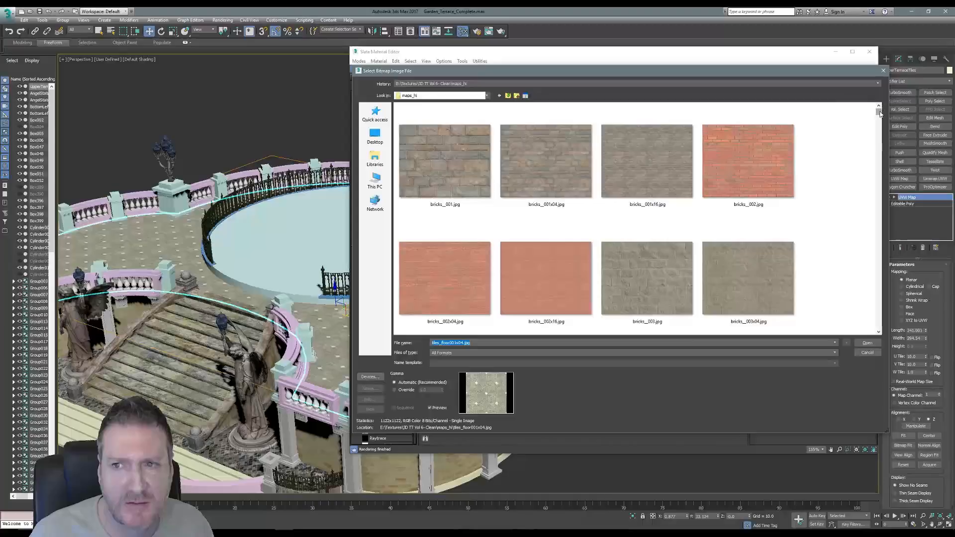
pyautogui.moveTo(880, 114); pyautogui.dragTo(875, 255)
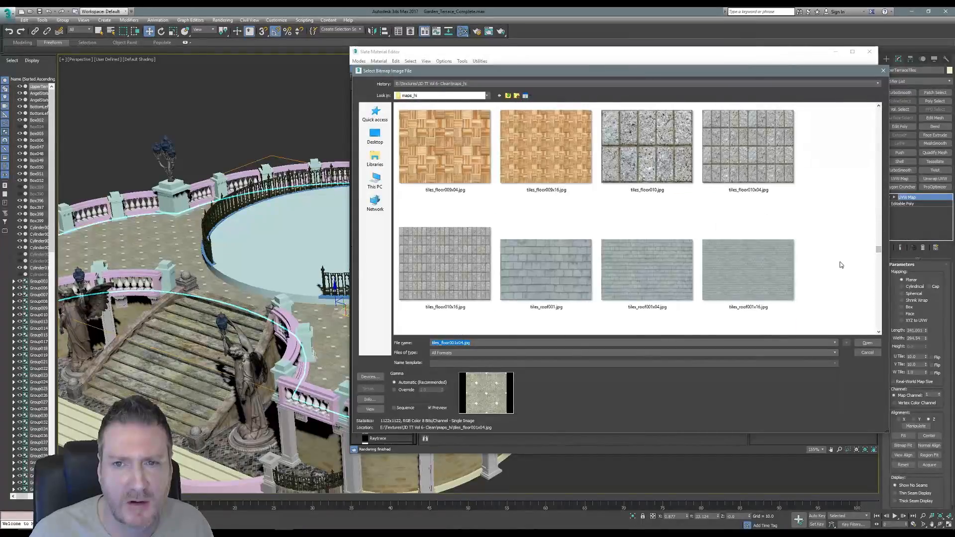
pyautogui.scroll(5, 841, 265)
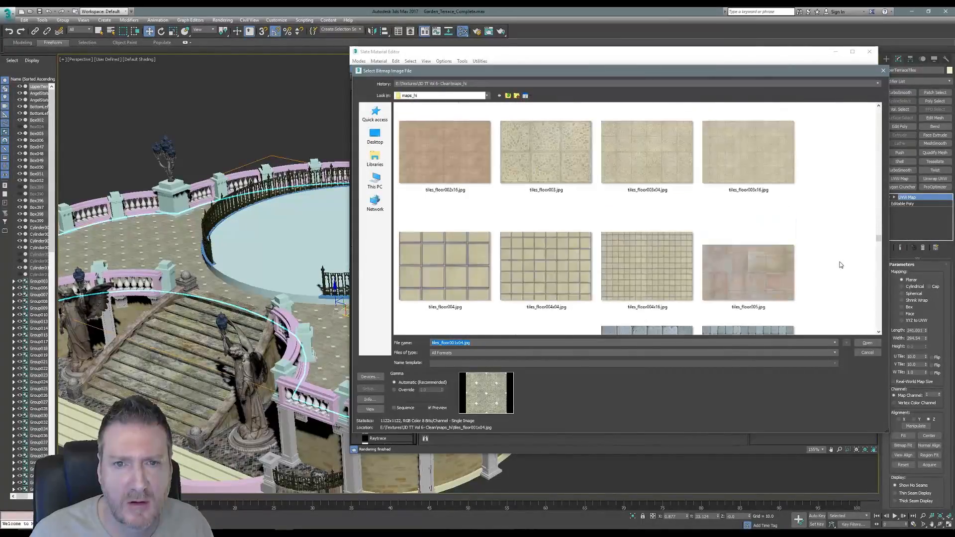
pyautogui.scroll(1, 841, 265)
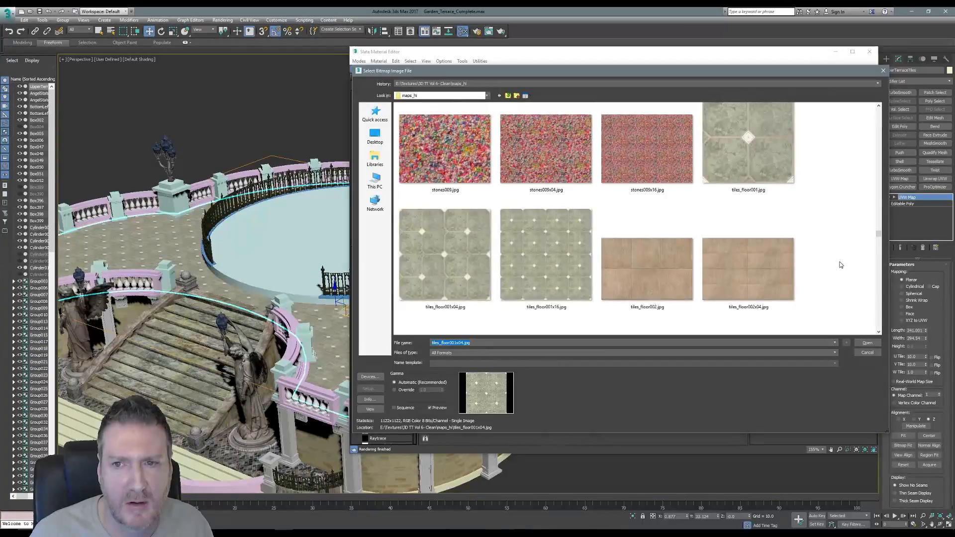
pyautogui.scroll(-1, 841, 265)
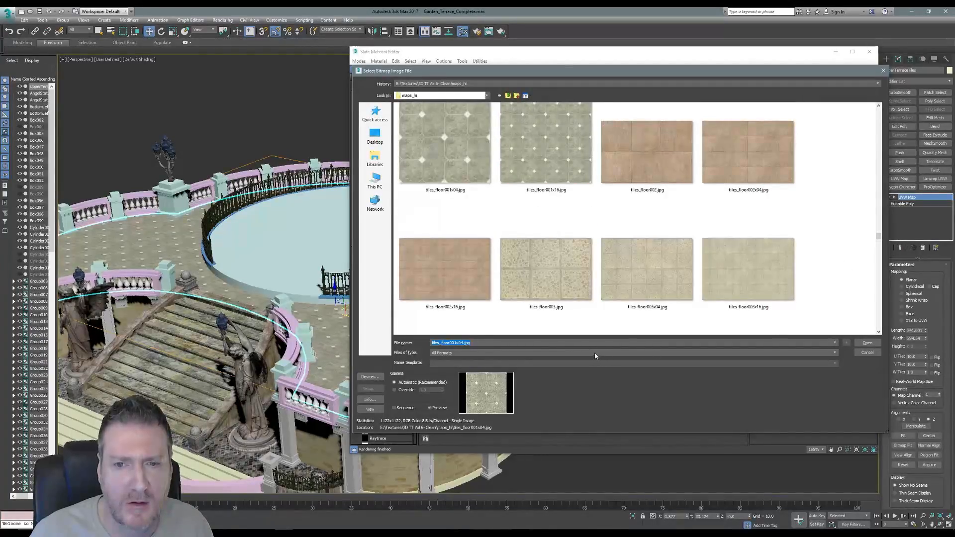
pyautogui.click(550, 282)
pyautogui.doubleClick(550, 283)
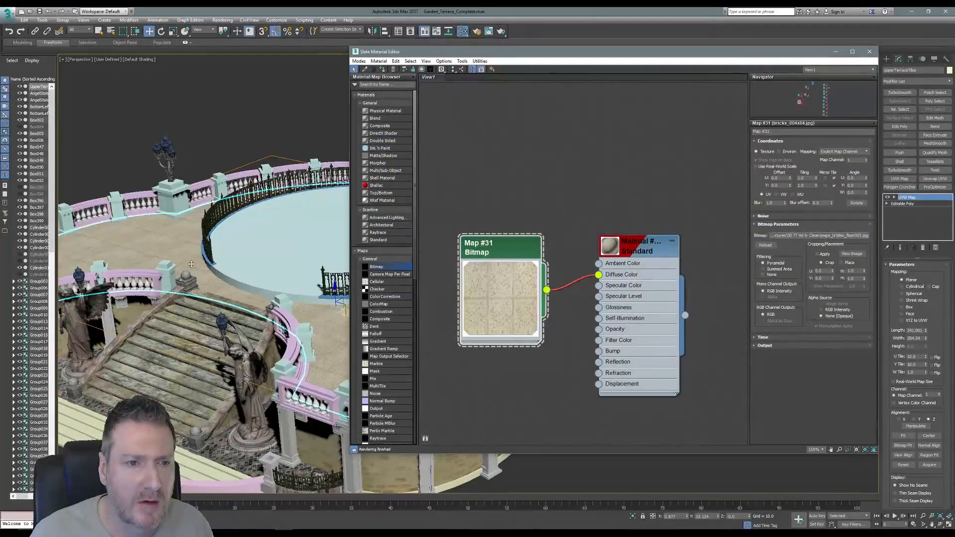
pyautogui.scroll(10, 191, 265)
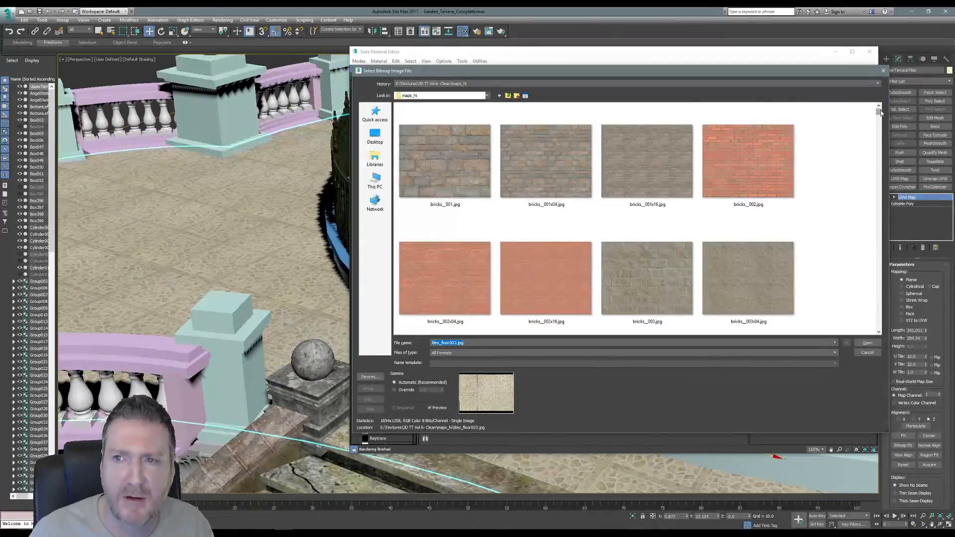
# - Look through the tiles_floor thumbnails in maps_hi and load tiles_floor004.jpg as the floor's diffuse bitmap
pyautogui.moveTo(879, 111); pyautogui.dragTo(858, 248)
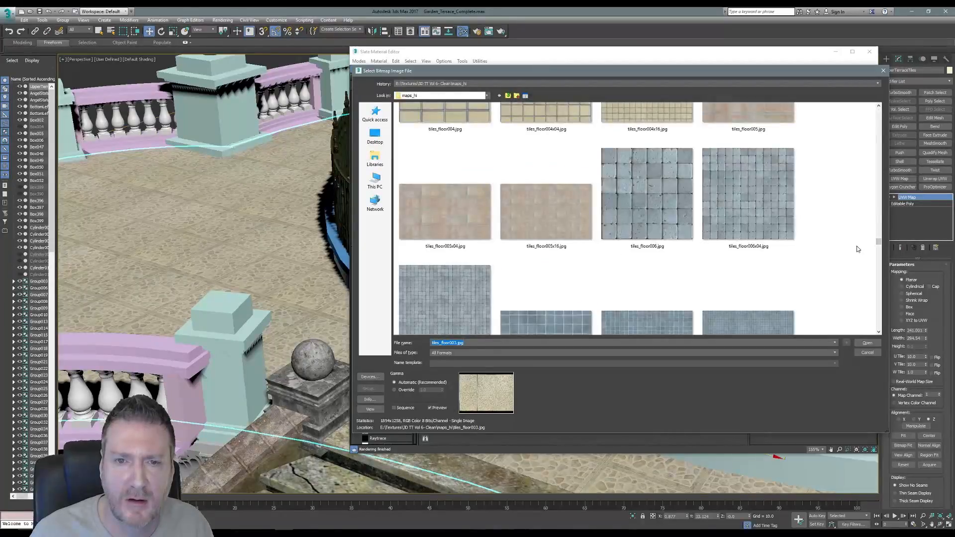
pyautogui.scroll(2, 858, 249)
pyautogui.scroll(2, 858, 249)
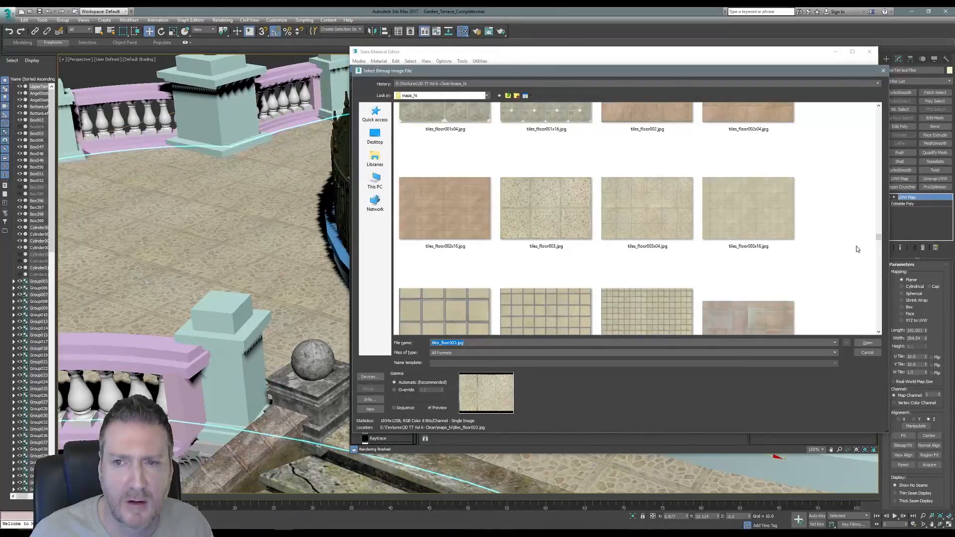
pyautogui.scroll(-2, 858, 249)
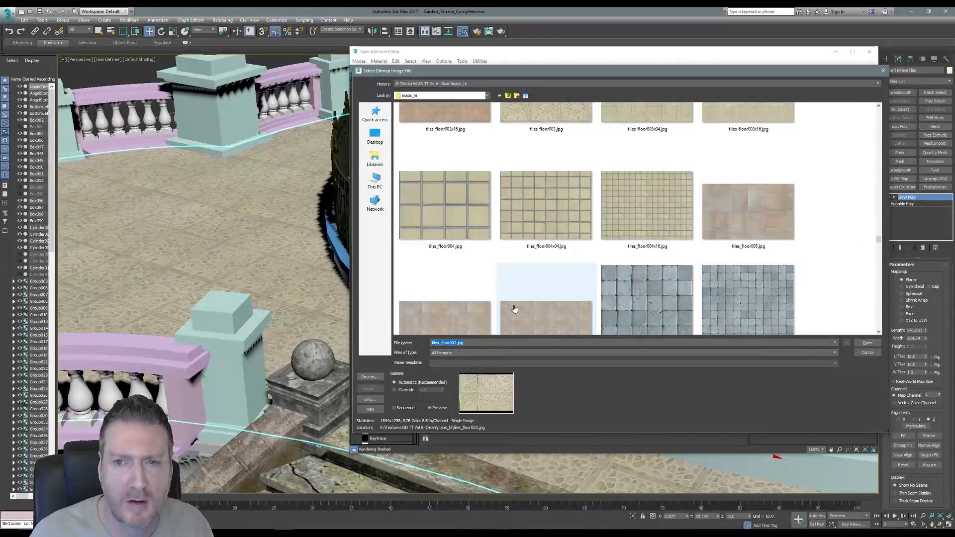
pyautogui.click(428, 217)
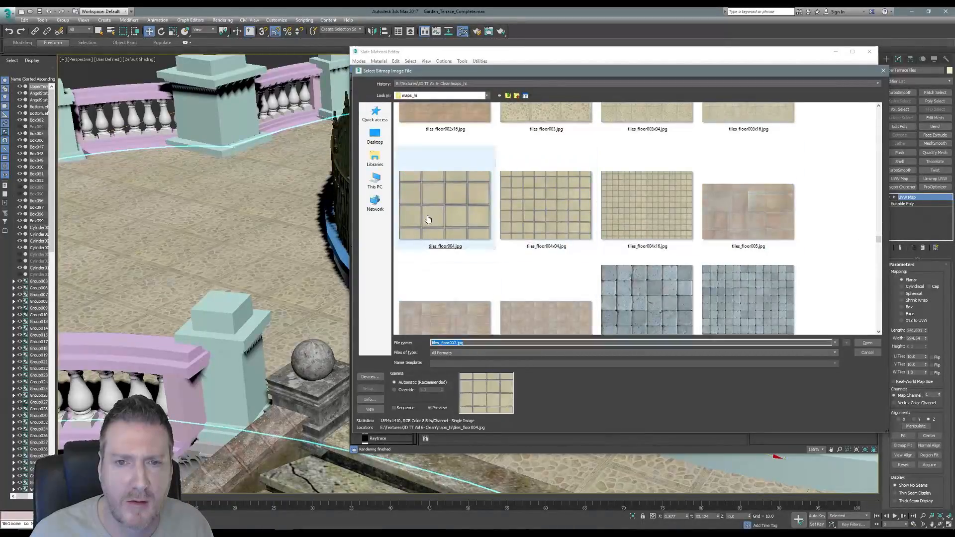
pyautogui.doubleClick(428, 219)
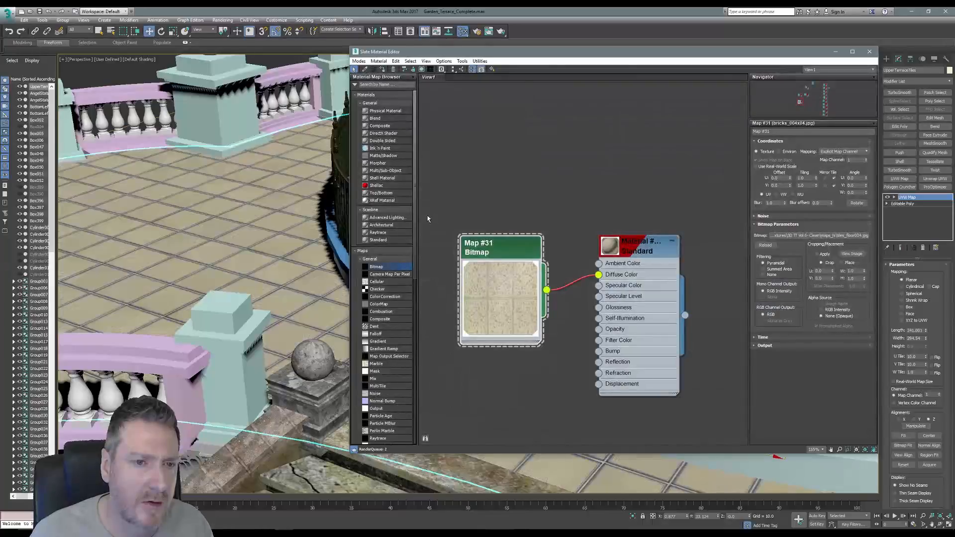
# - Examine the square tiles on the upper terrace floor above the staircase, from close up out to the whole terrace
pyautogui.scroll(-3, 290, 264)
pyautogui.scroll(-4, 291, 263)
pyautogui.moveTo(290, 263); pyautogui.dragTo(166, 224, button='middle')
pyautogui.moveTo(95, 245); pyautogui.dragTo(227, 269, button='middle')
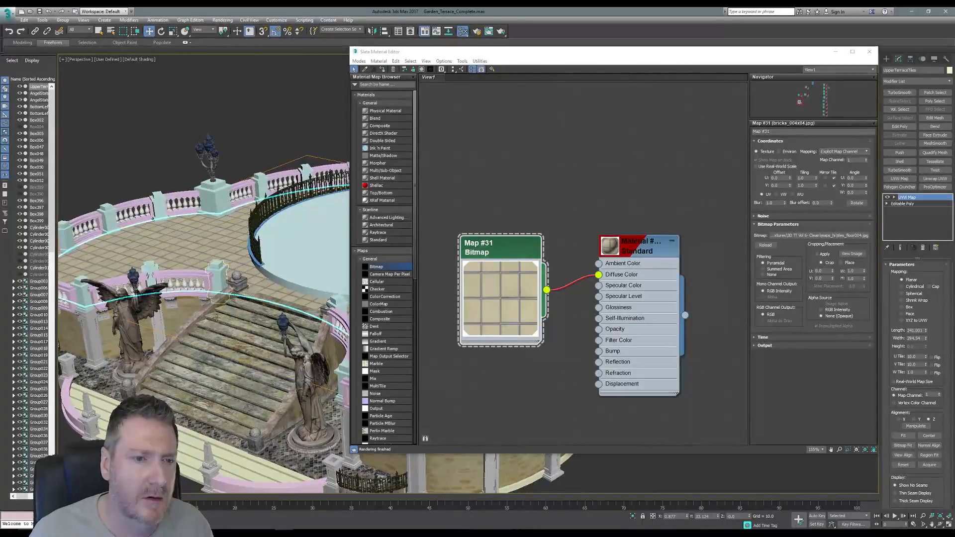
pyautogui.scroll(3, 232, 268)
pyautogui.scroll(1, 232, 268)
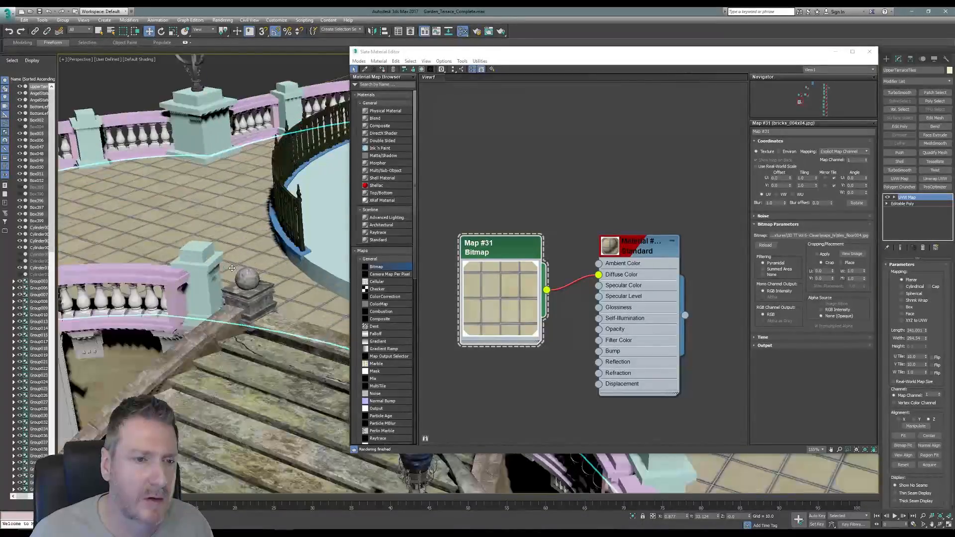
pyautogui.moveTo(227, 249); pyautogui.dragTo(231, 298, button='middle')
pyautogui.scroll(-2, 232, 298)
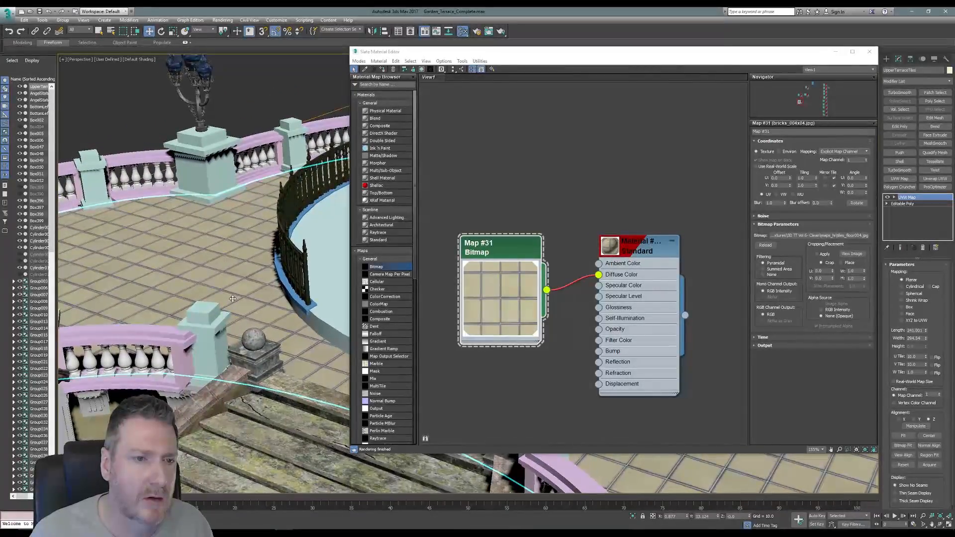
pyautogui.scroll(-1, 232, 297)
pyautogui.scroll(-4, 232, 298)
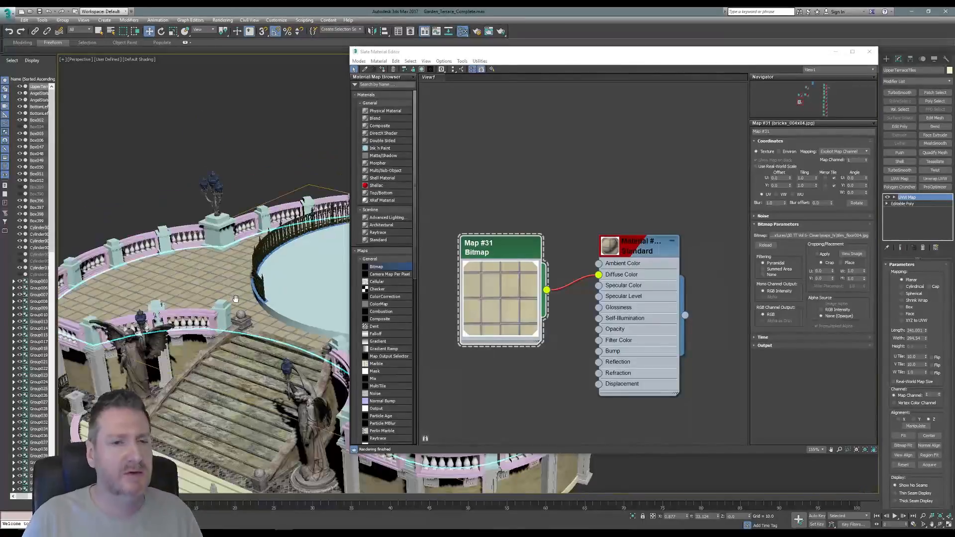
pyautogui.moveTo(228, 267); pyautogui.dragTo(261, 277, button='middle')
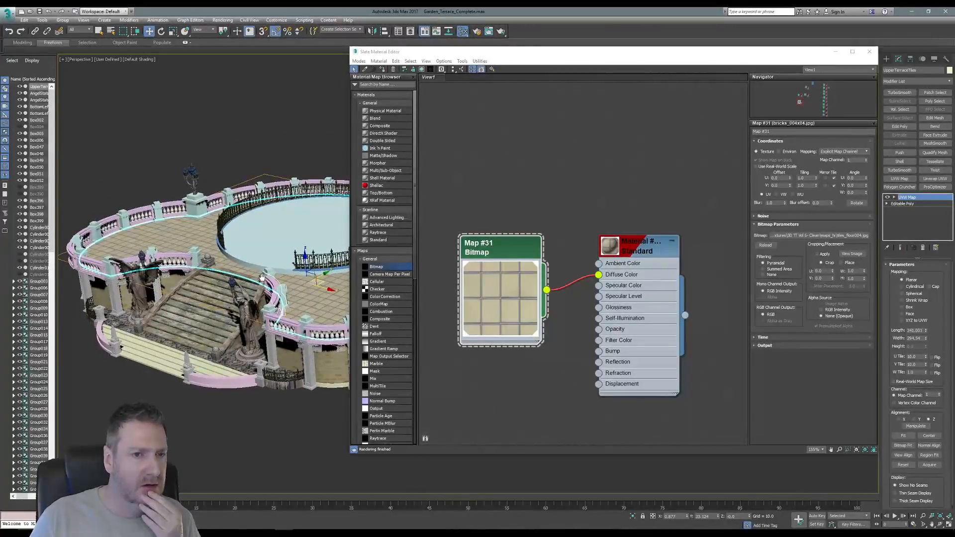
# - Close the Slate Material Editor and check the tile scale on the terrace floor around the circular railing and the top of the staircase
pyautogui.click(869, 51)
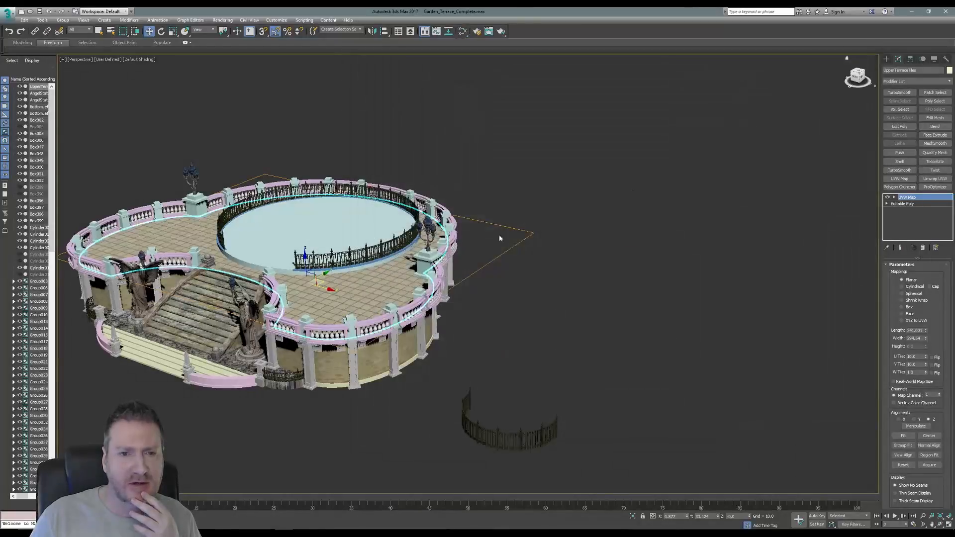
pyautogui.moveTo(432, 213); pyautogui.dragTo(561, 211, button='middle')
pyautogui.scroll(4, 500, 241)
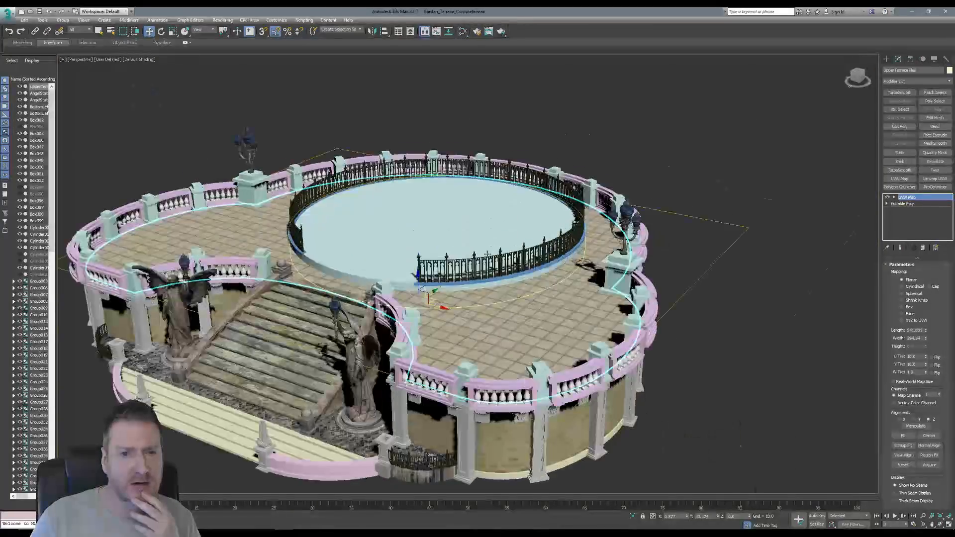
pyautogui.moveTo(499, 243); pyautogui.dragTo(345, 298, button='middle')
pyautogui.scroll(3, 362, 247)
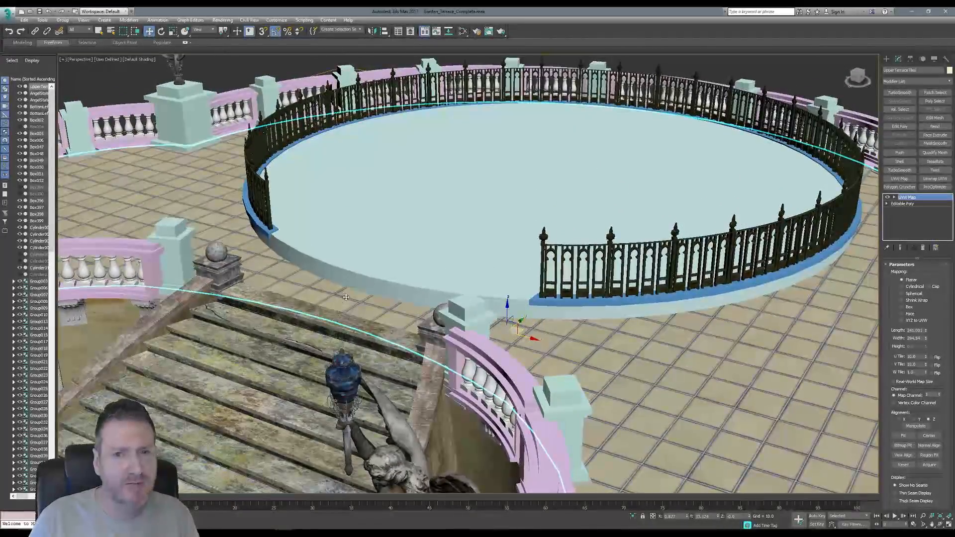
pyautogui.scroll(-3, 348, 297)
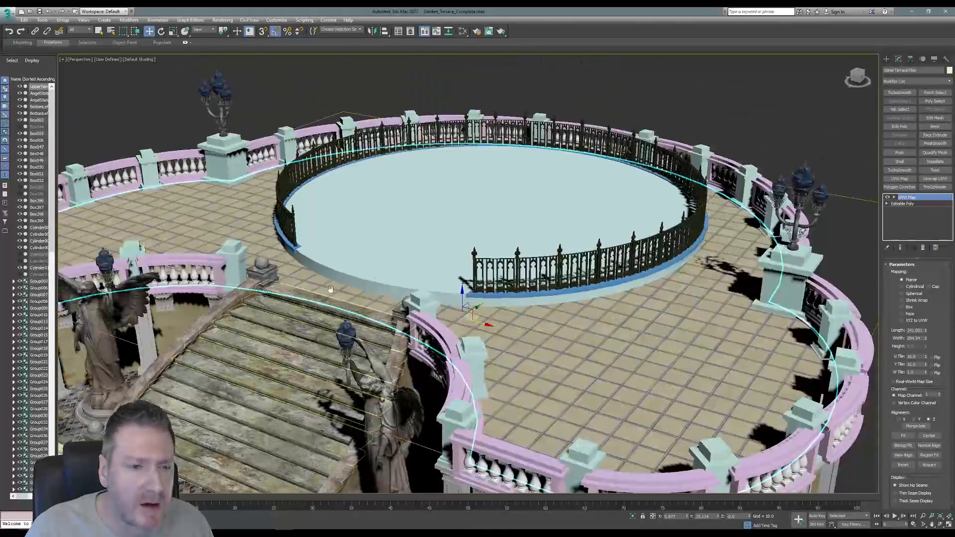
pyautogui.moveTo(348, 298); pyautogui.dragTo(367, 277, button='middle')
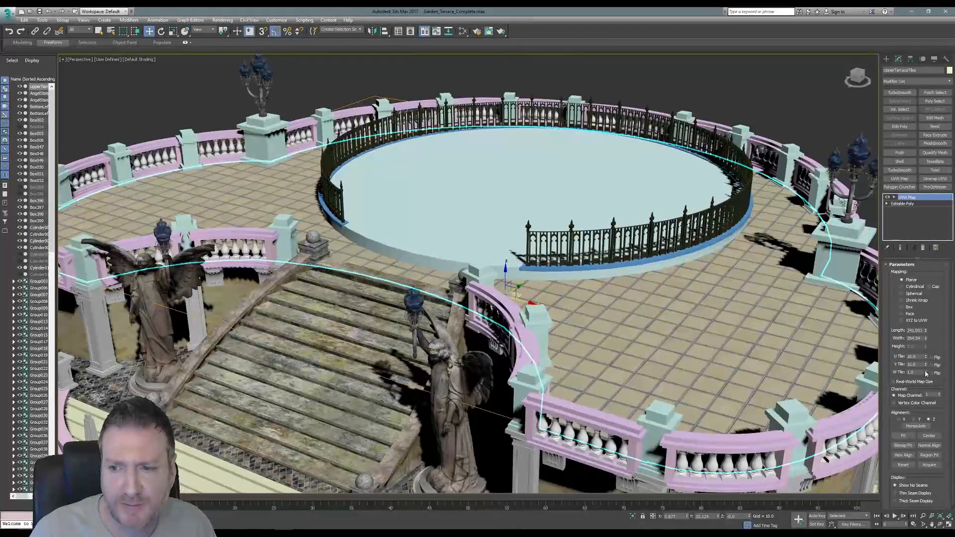
# - Set the terrace floor's UVW Map tiling to 12 in both U and V
pyautogui.doubleClick(912, 357)
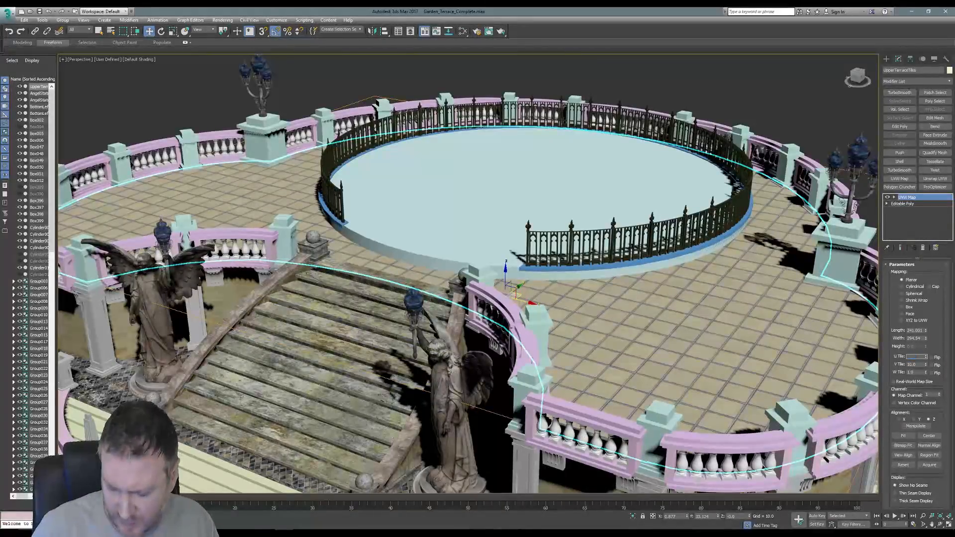
pyautogui.write('12')
pyautogui.press('Return')
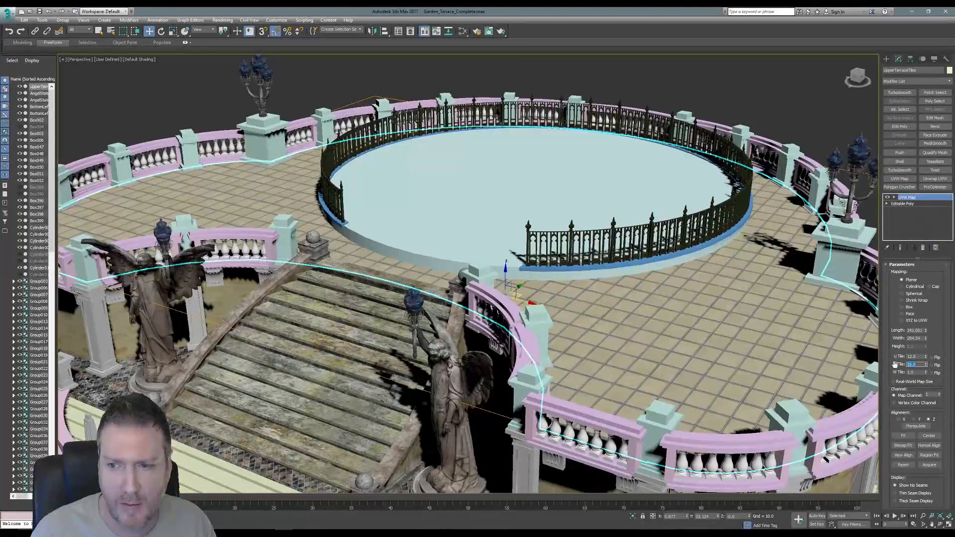
pyautogui.press('Tab')
pyautogui.press('Return')
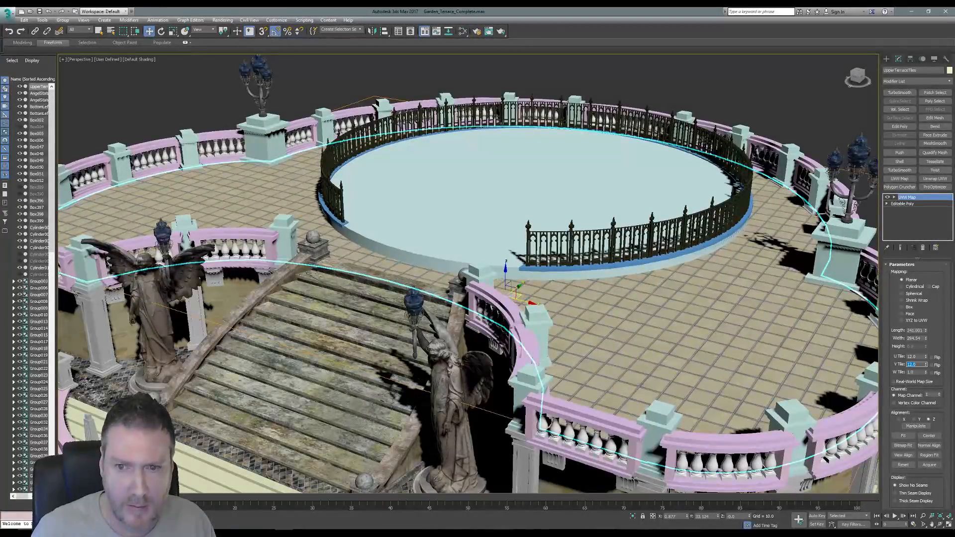
# - Examine the floor tiling over the whole terrace and from closer up around the staircase, statues and circular railing
pyautogui.scroll(-5, 552, 294)
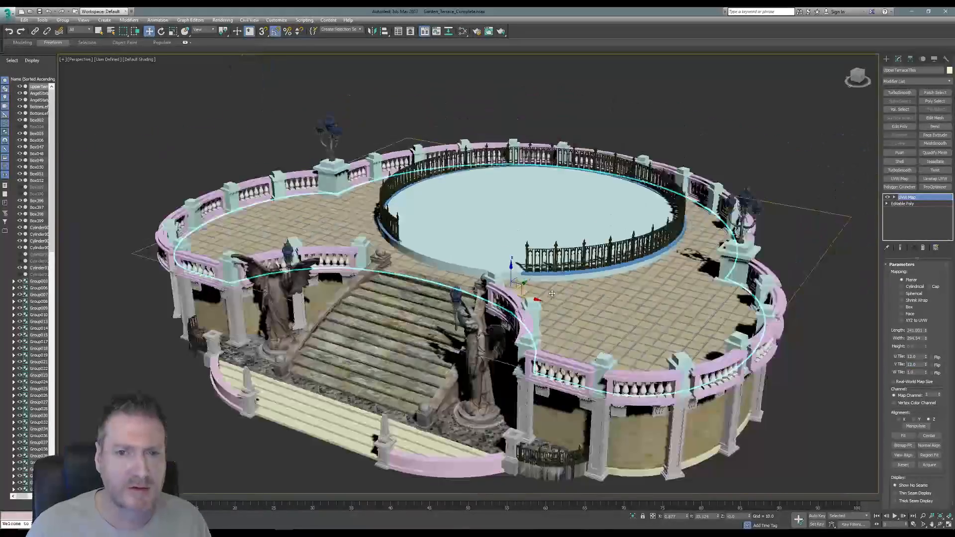
pyautogui.keyDown('alt'); pyautogui.moveTo(552, 294); pyautogui.dragTo(862, 480, button='middle'); pyautogui.keyUp('alt')
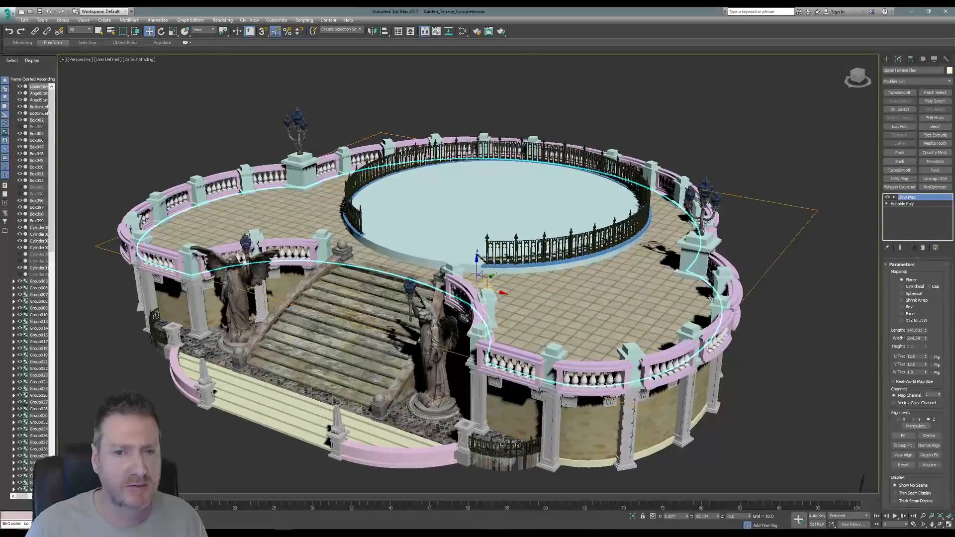
pyautogui.scroll(2, 479, 289)
pyautogui.scroll(-4, 479, 290)
pyautogui.moveTo(493, 292); pyautogui.dragTo(483, 293, button='middle')
pyautogui.scroll(3, 480, 289)
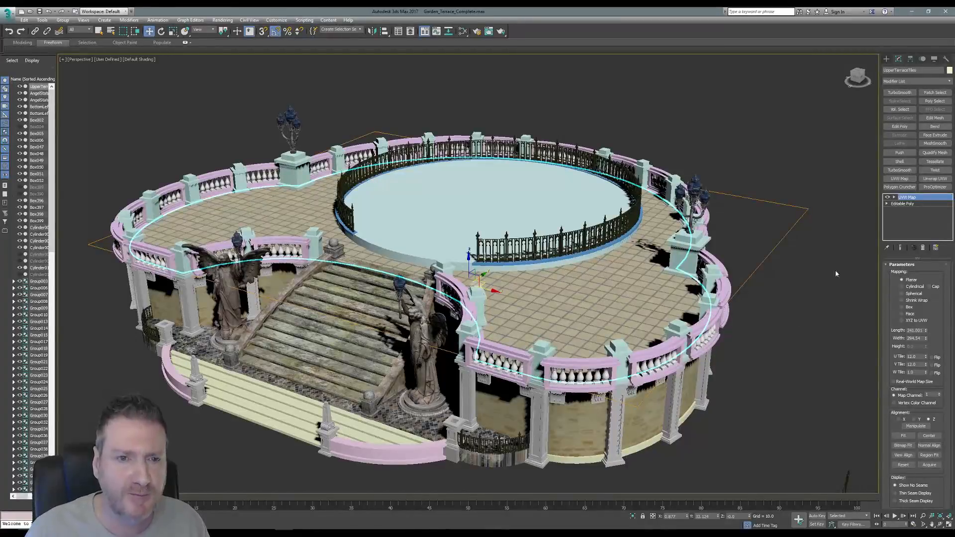
pyautogui.keyDown('alt'); pyautogui.moveTo(685, 130); pyautogui.dragTo(698, 133, button='middle'); pyautogui.keyUp('alt')
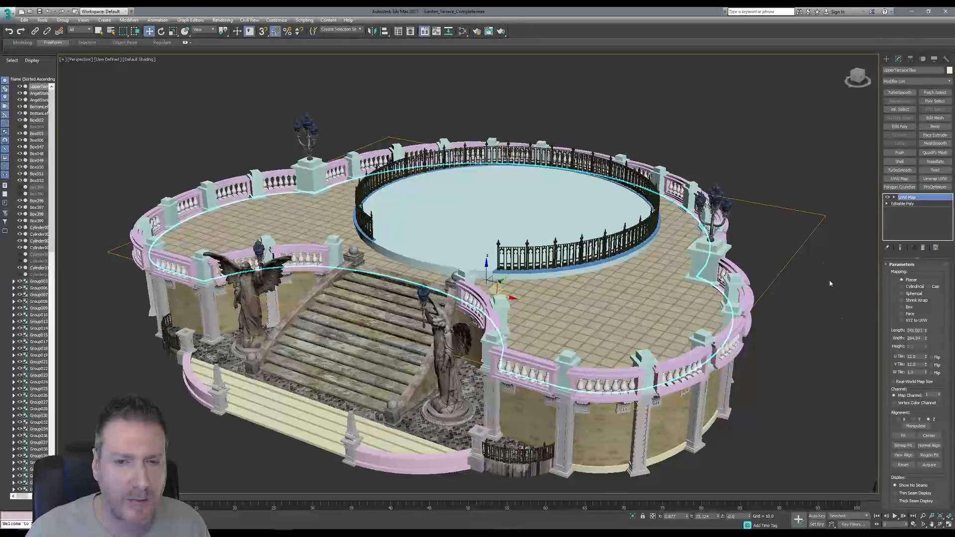
pyautogui.click(941, 526)
pyautogui.moveTo(393, 292); pyautogui.dragTo(448, 307)
pyautogui.moveTo(489, 259); pyautogui.dragTo(486, 273)
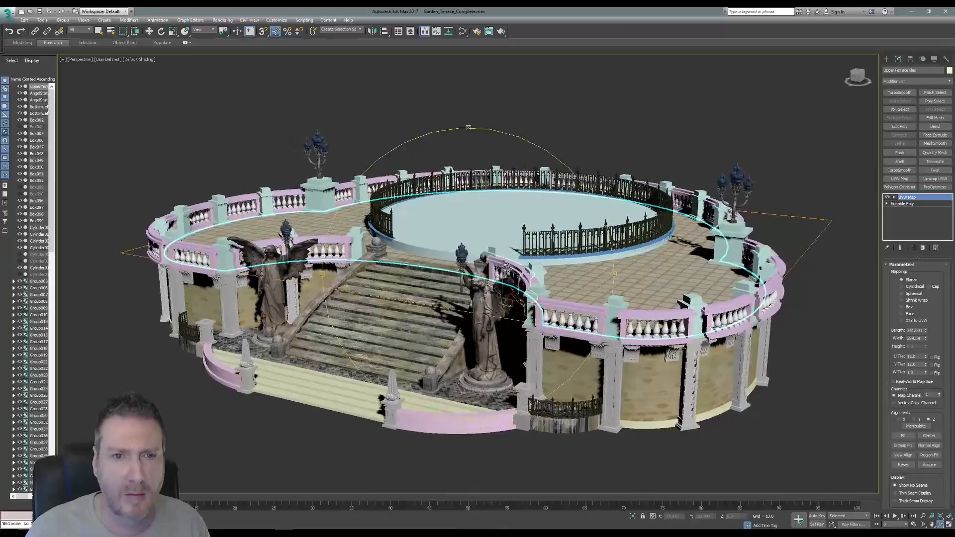
pyautogui.scroll(3, 485, 280)
pyautogui.scroll(3, 485, 280)
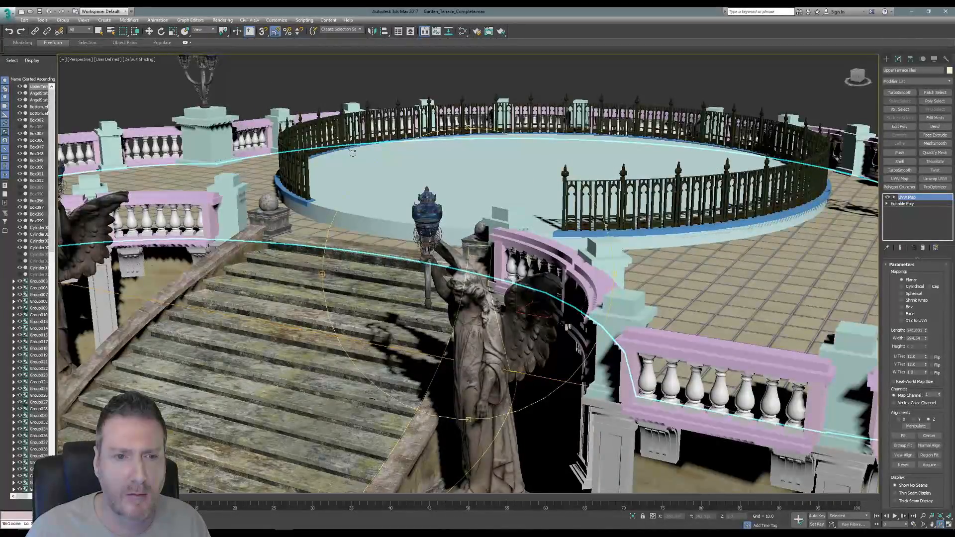
pyautogui.keyDown('alt'); pyautogui.moveTo(478, 307); pyautogui.dragTo(489, 264, button='middle'); pyautogui.keyUp('alt')
pyautogui.scroll(-2, 490, 264)
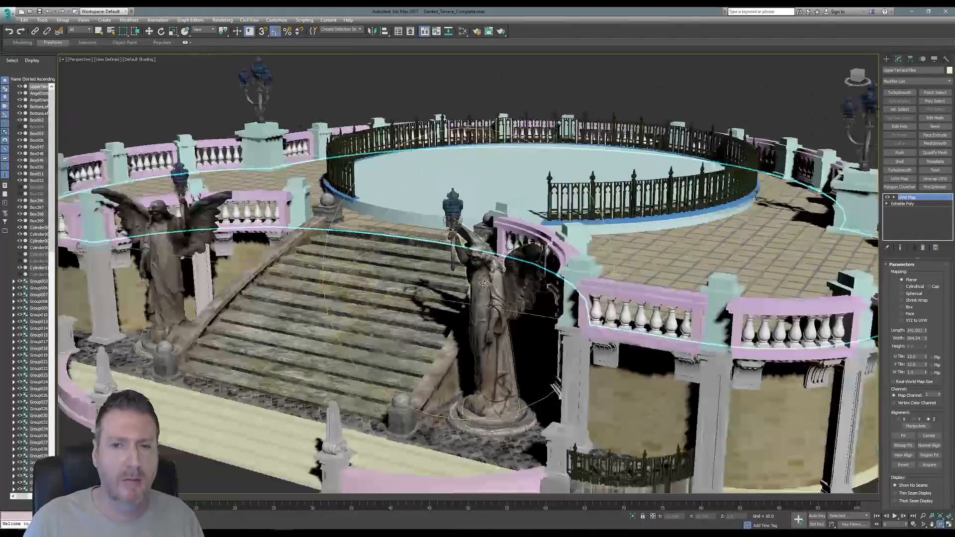
pyautogui.moveTo(470, 289); pyautogui.dragTo(474, 306, button='middle')
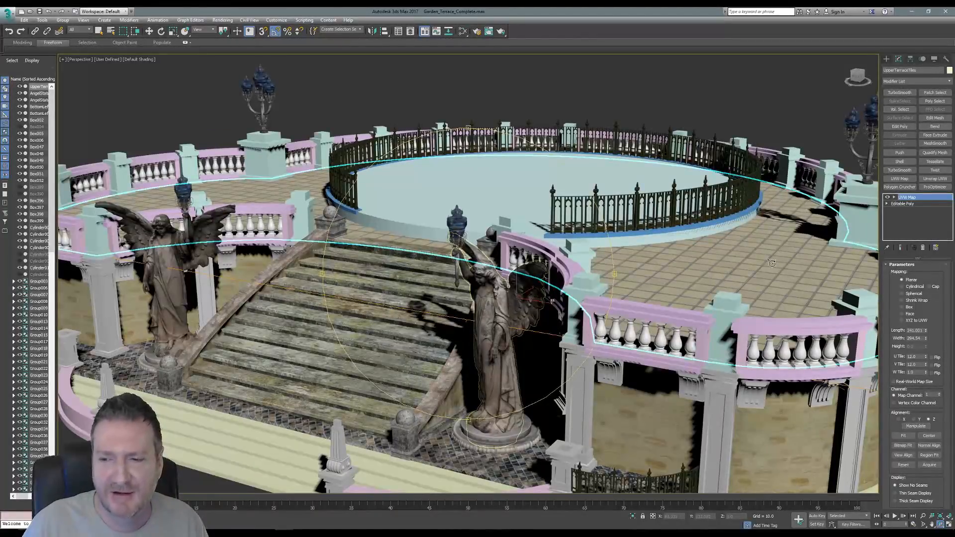
# - Save the Garden_Terrace_Complete.max scene and leave orbit mode for the Select Object tool
pyautogui.click(8, 14)
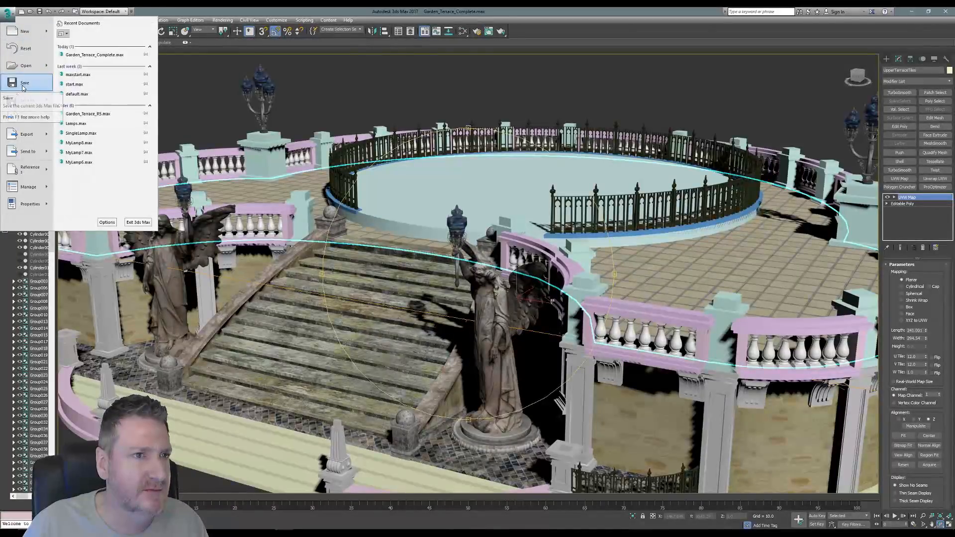
pyautogui.click(24, 83)
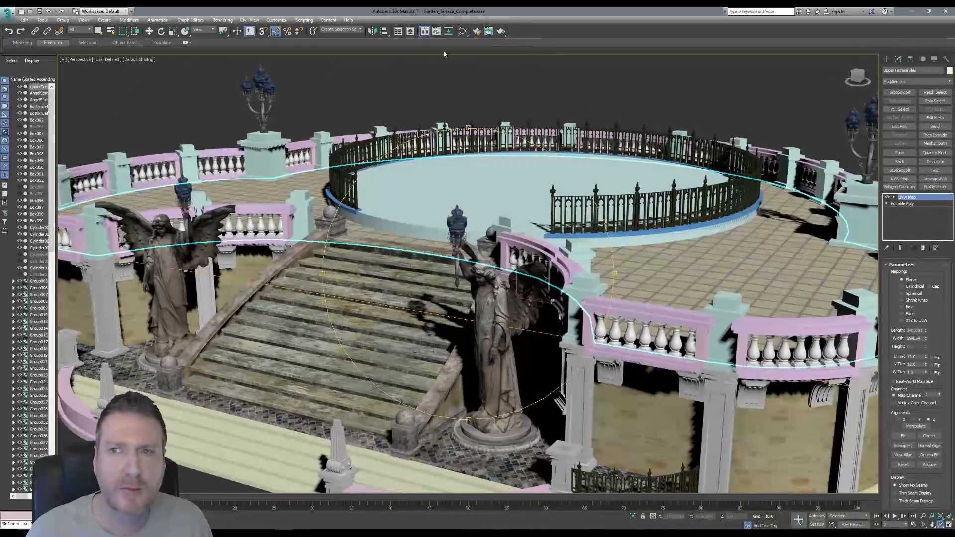
pyautogui.click(99, 31)
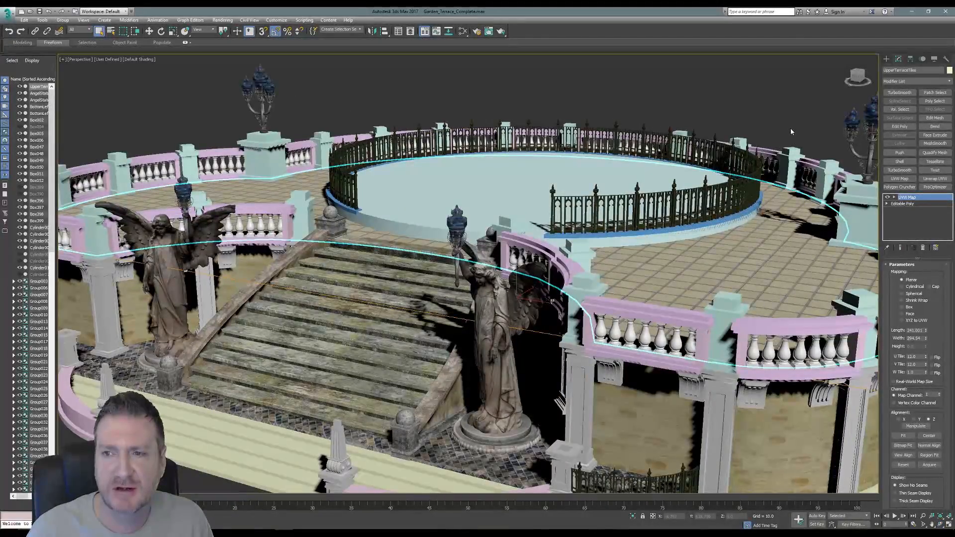
# - Add an Unwrap UVW modifier to the terrace floor and switch it to map channel 2, moving the current UVs there
pyautogui.click(938, 180)
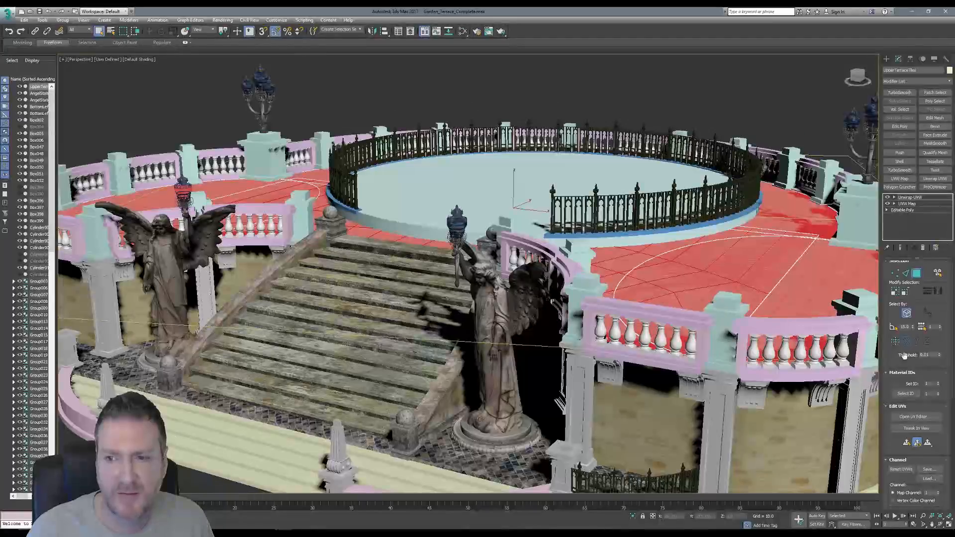
pyautogui.scroll(-2, 897, 365)
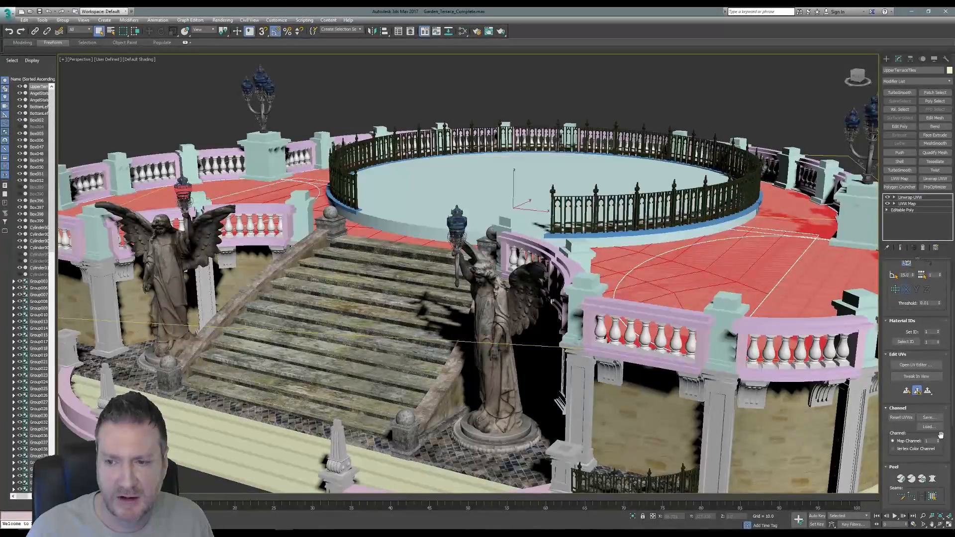
pyautogui.click(939, 440)
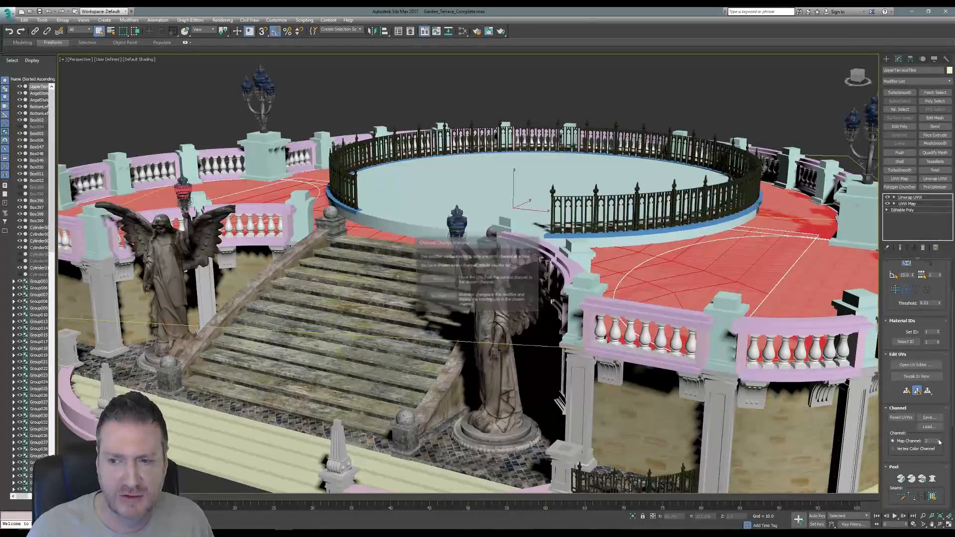
pyautogui.click(438, 279)
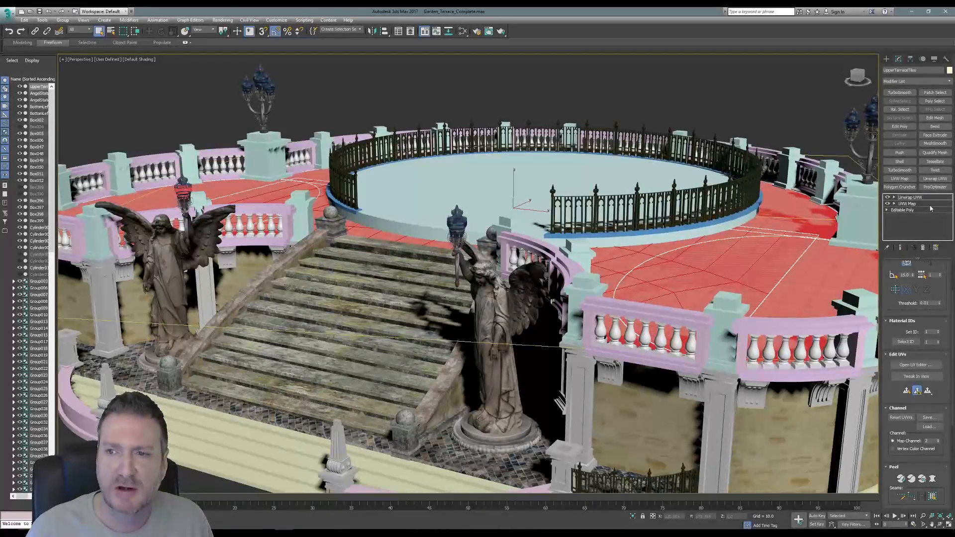
# - Flatten-map all of the floor's UVs with a 45 polygon angle threshold and 0.001 spacing, then leave UV editing and polygon selection
pyautogui.click(917, 363)
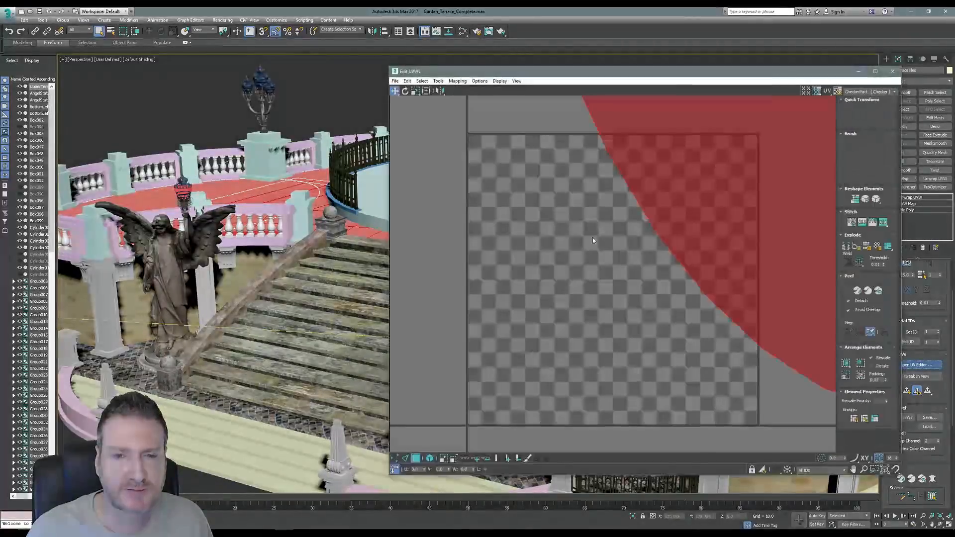
pyautogui.scroll(-8, 560, 246)
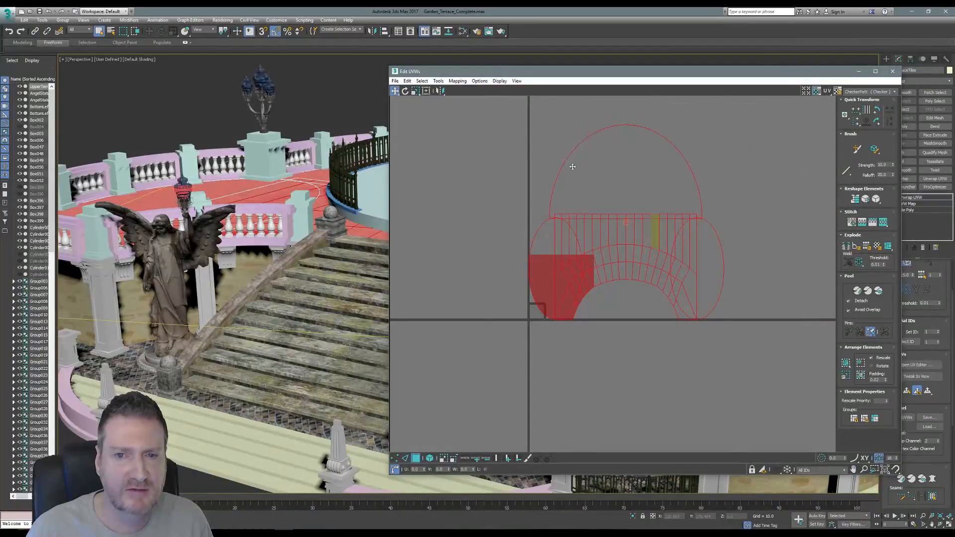
pyautogui.click(458, 81)
pyautogui.click(449, 88)
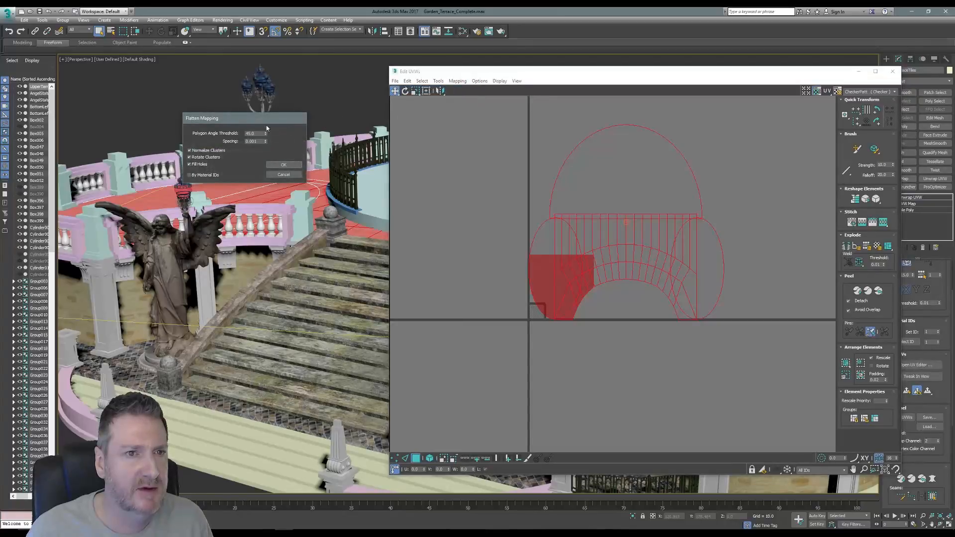
pyautogui.click(284, 165)
pyautogui.scroll(8, 518, 316)
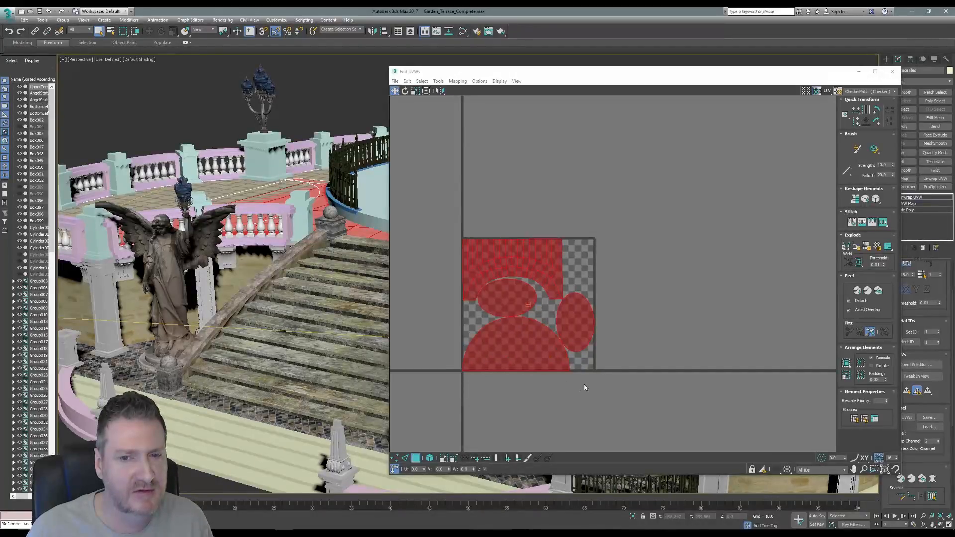
pyautogui.click(892, 71)
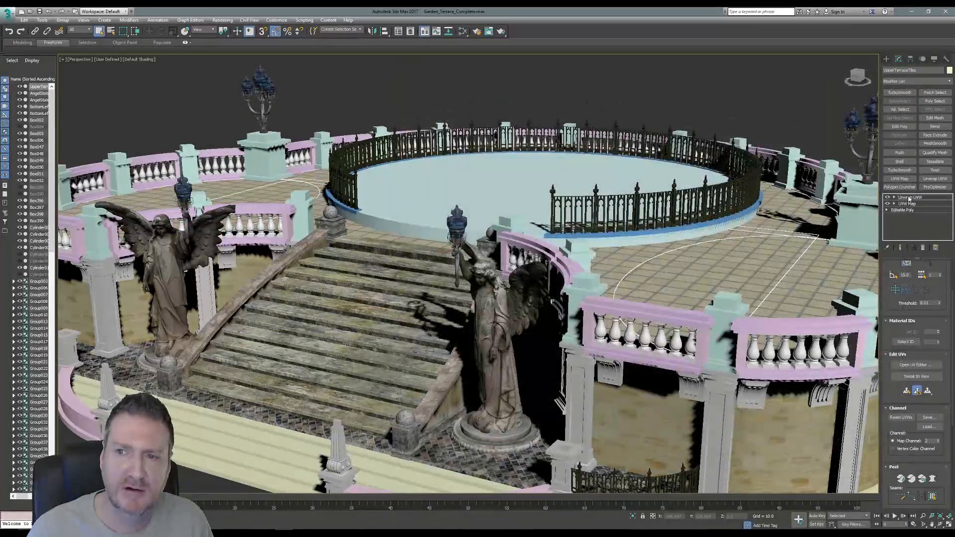
pyautogui.click(910, 197)
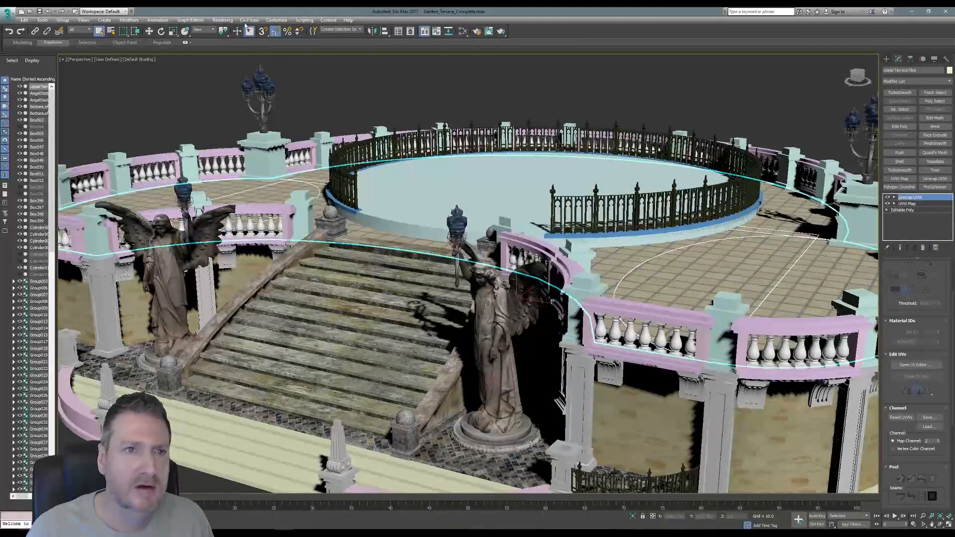
# - Set up Render To Texture for UpperTerraceTiles so the object bakes with existing mapping channel 2
pyautogui.click(223, 20)
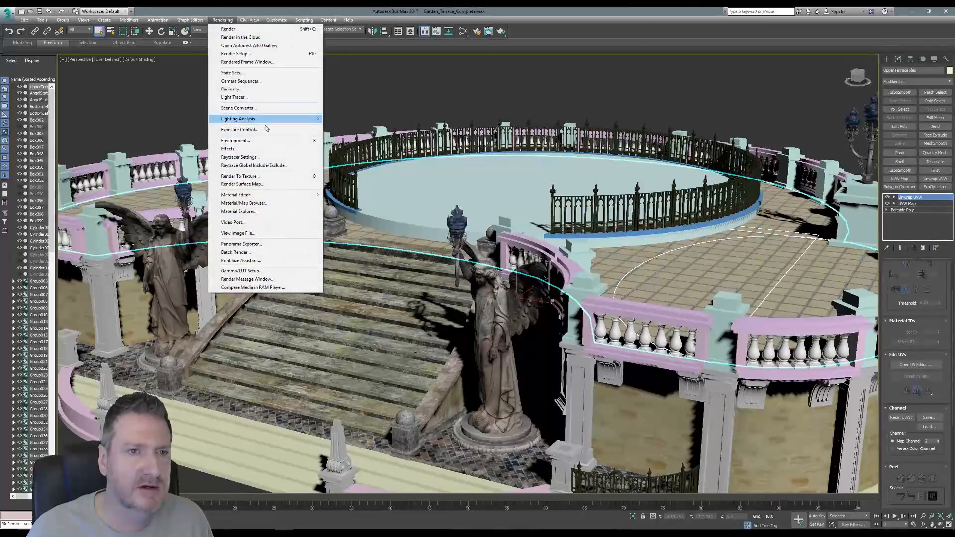
pyautogui.click(240, 175)
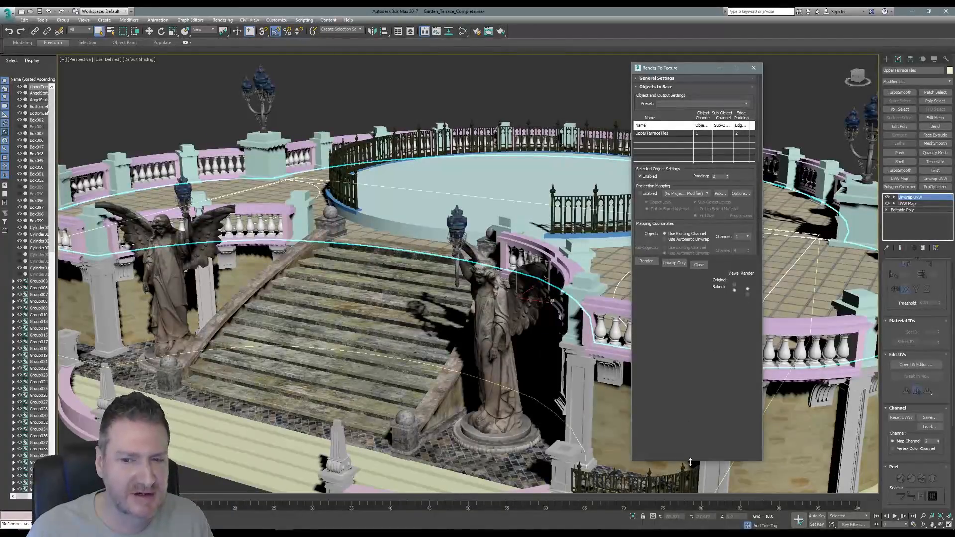
pyautogui.moveTo(691, 463); pyautogui.dragTo(690, 461)
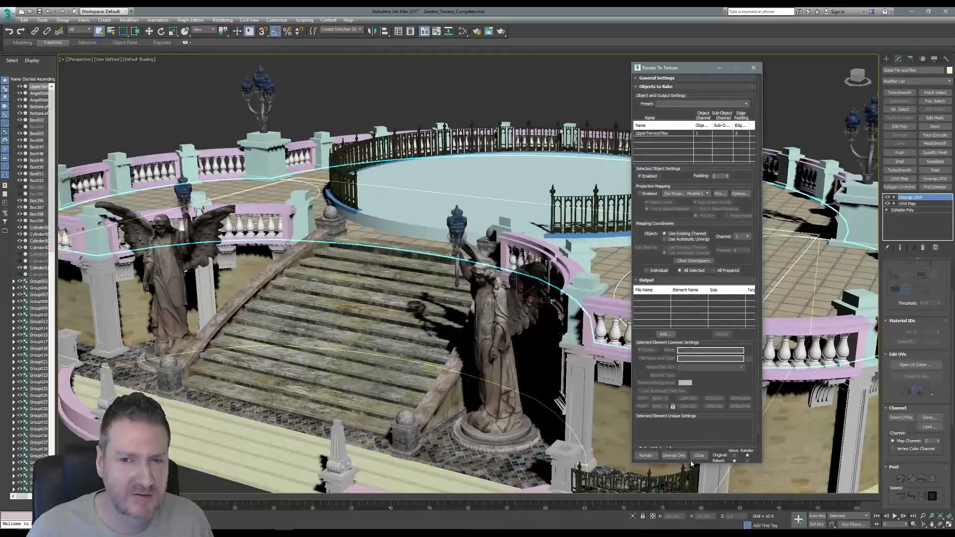
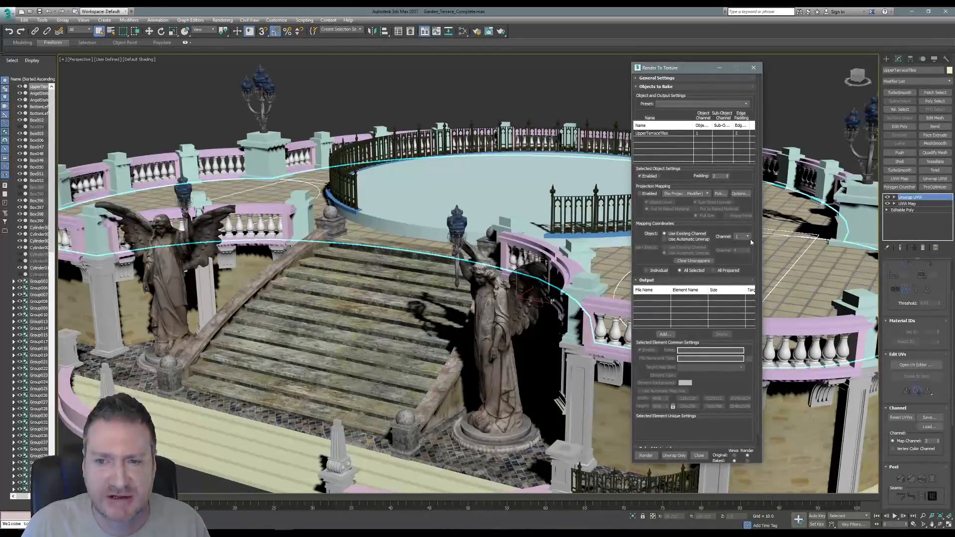
pyautogui.click(741, 248)
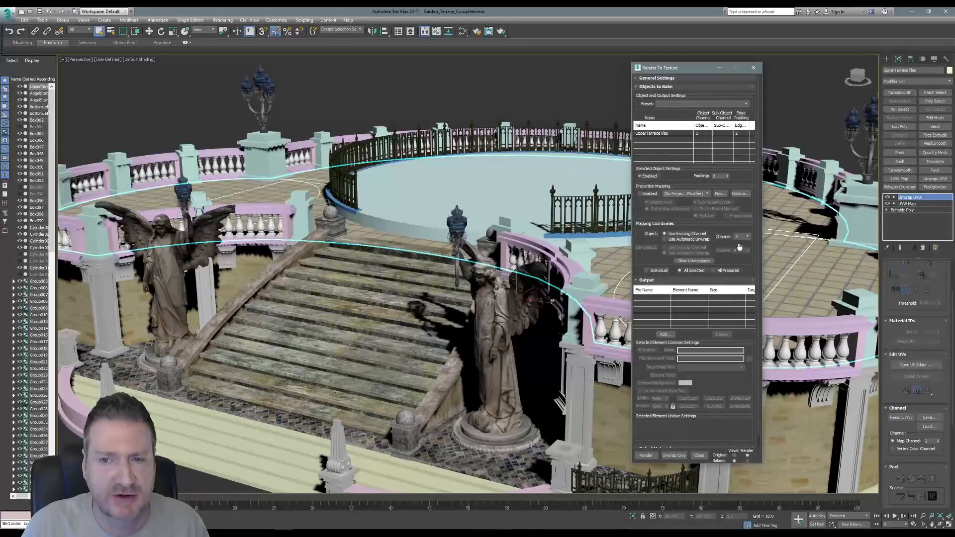
# - Add a DiffuseMap output element for the terrace tiles and set its map size to 4096 by 4096
pyautogui.click(670, 336)
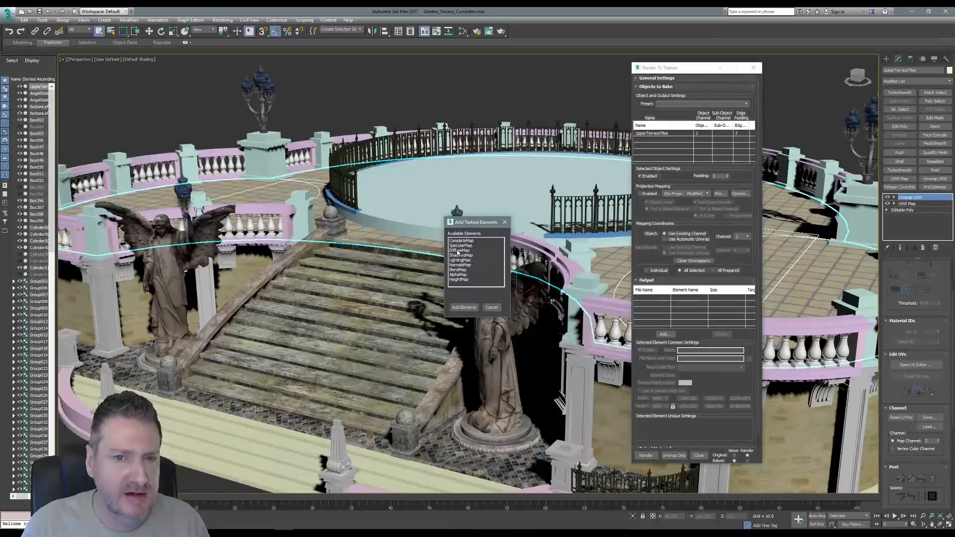
pyautogui.click(459, 251)
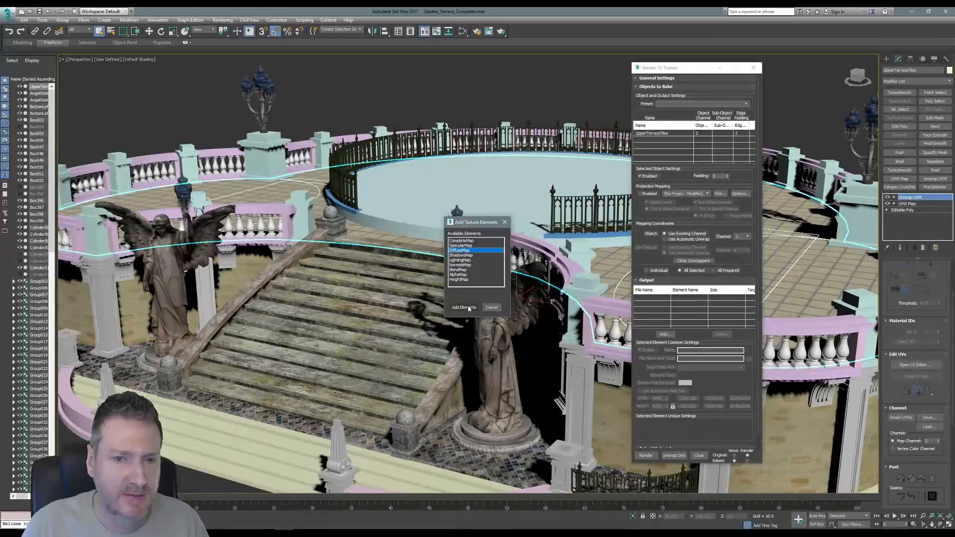
pyautogui.click(464, 307)
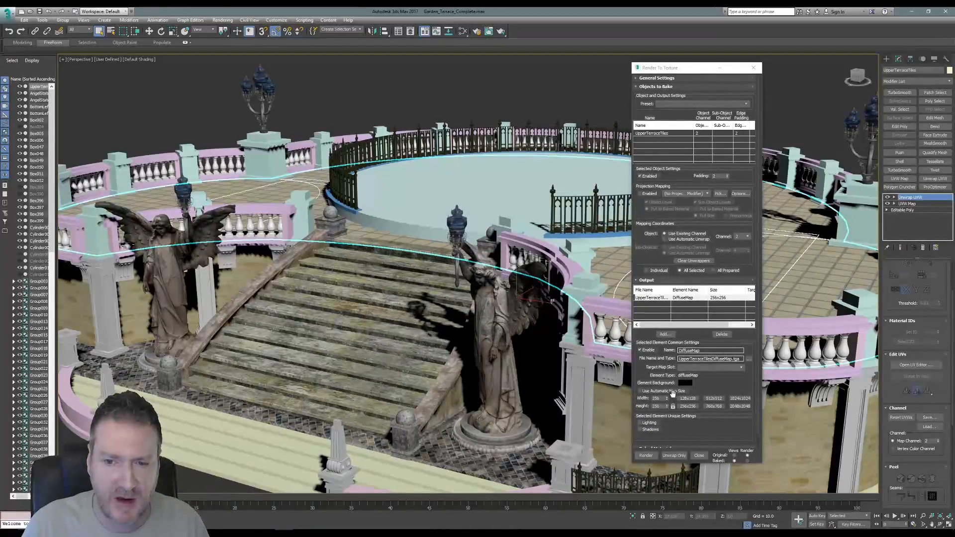
pyautogui.click(689, 407)
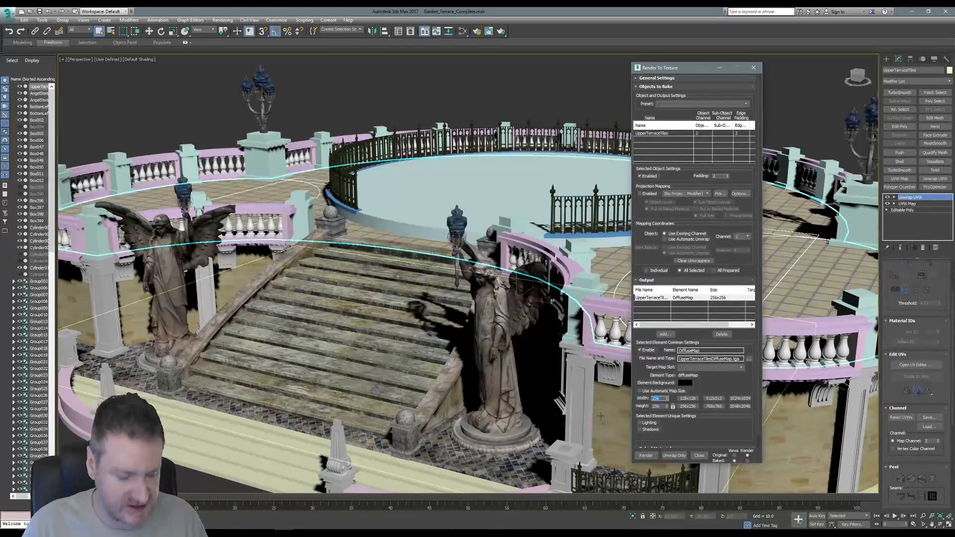
pyautogui.write('4096')
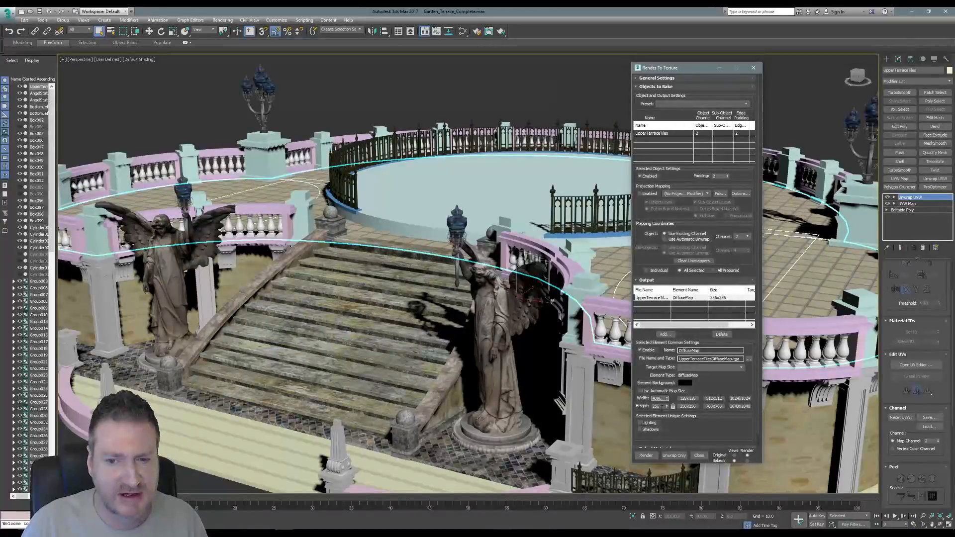
pyautogui.press('Tab')
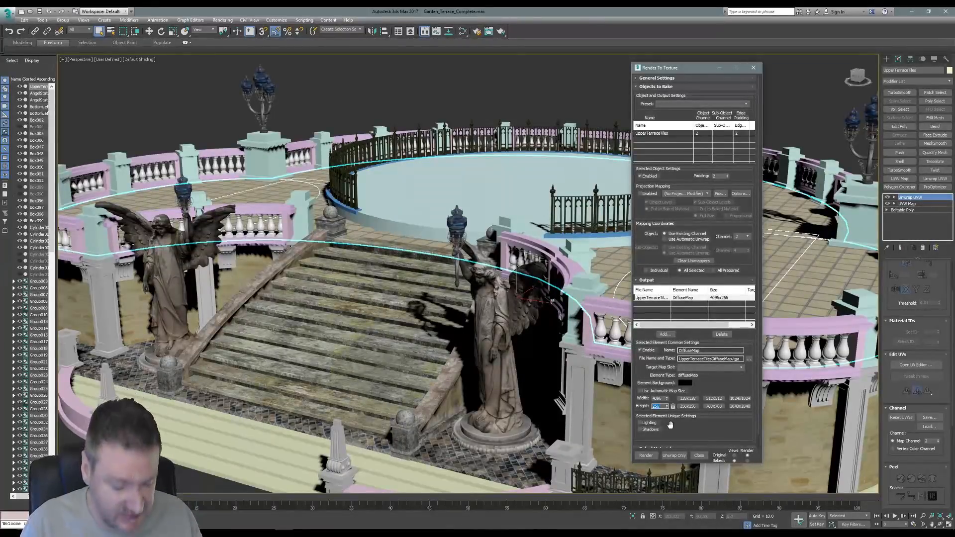
pyautogui.write('4096')
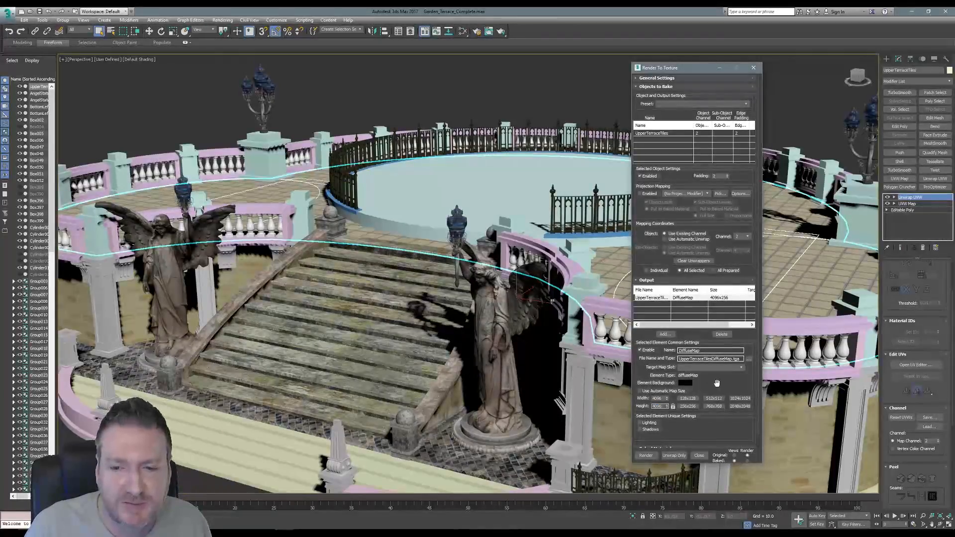
pyautogui.press('Return')
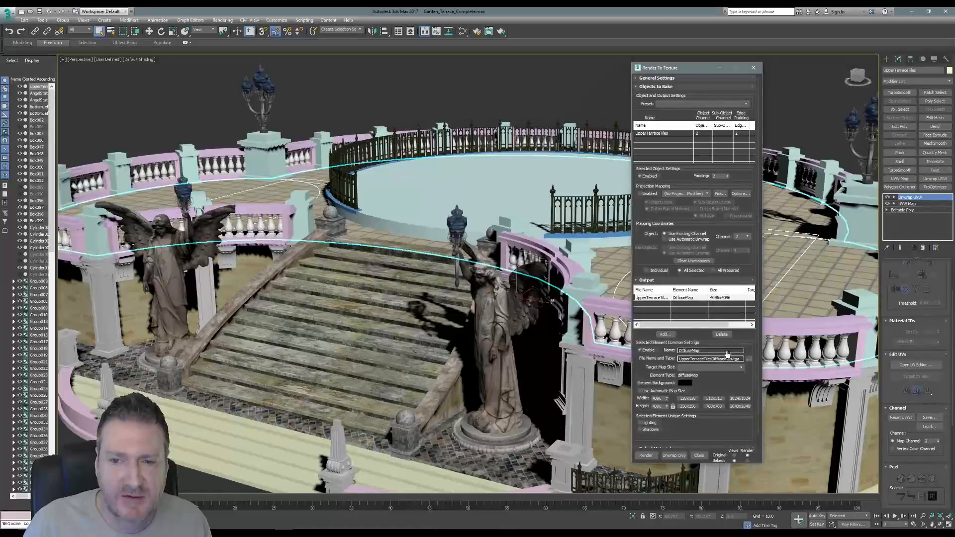
# - Set the diffuse map to save as UpperTerraceTilesDiffuseMap.tga in the F:\Stairs folder, accepting the 24-bit compressed Targa options
pyautogui.click(749, 359)
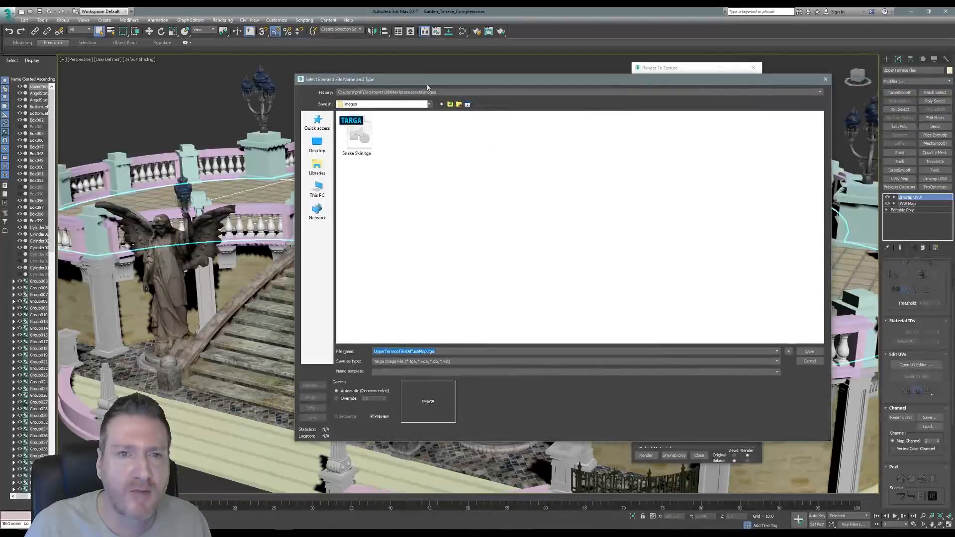
pyautogui.click(431, 92)
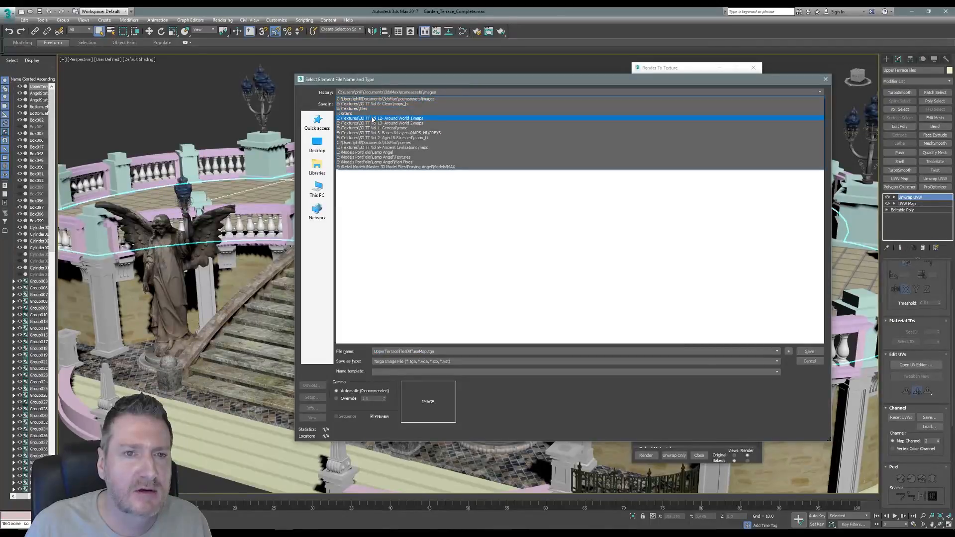
pyautogui.click(371, 114)
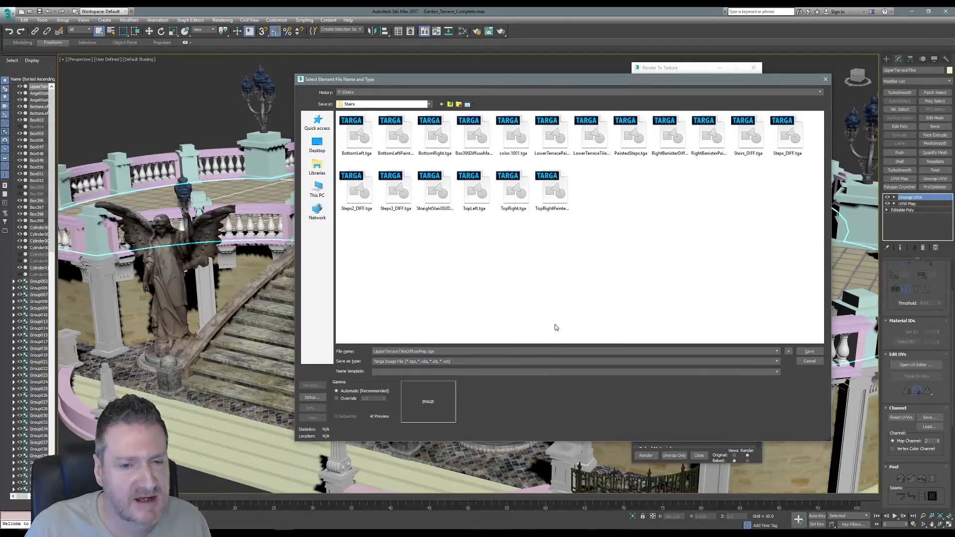
pyautogui.click(809, 352)
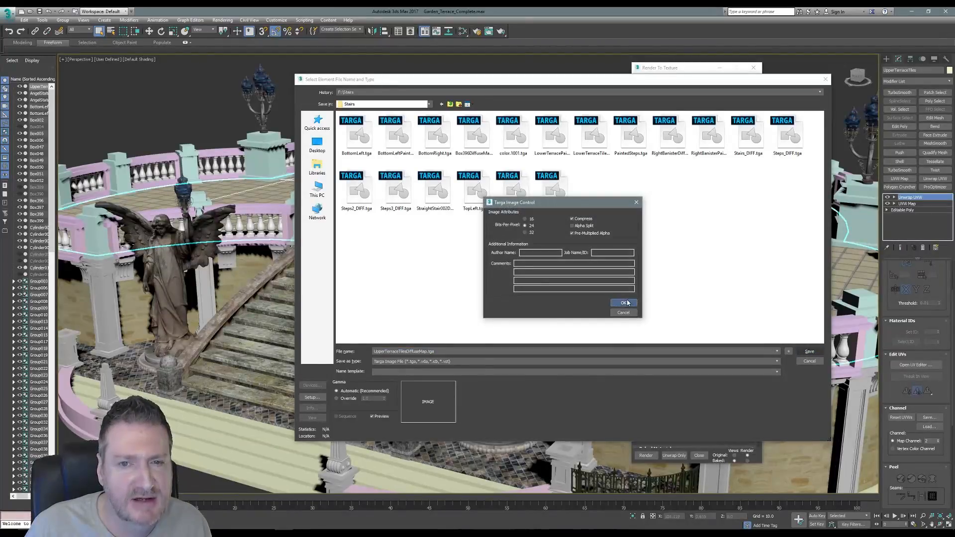
pyautogui.click(624, 303)
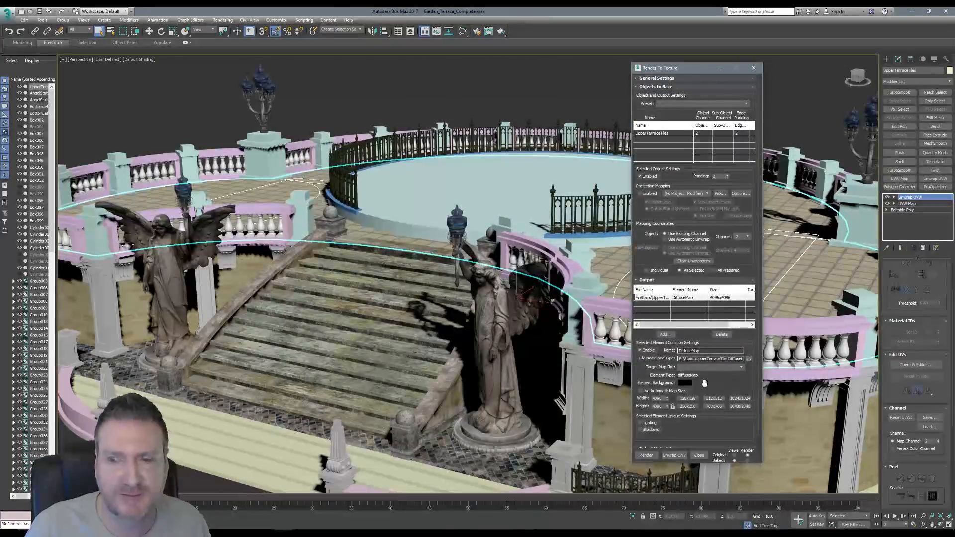
# - Render the terrace tiles' diffuse map to texture, then close the rendered image and the bake settings
pyautogui.click(646, 456)
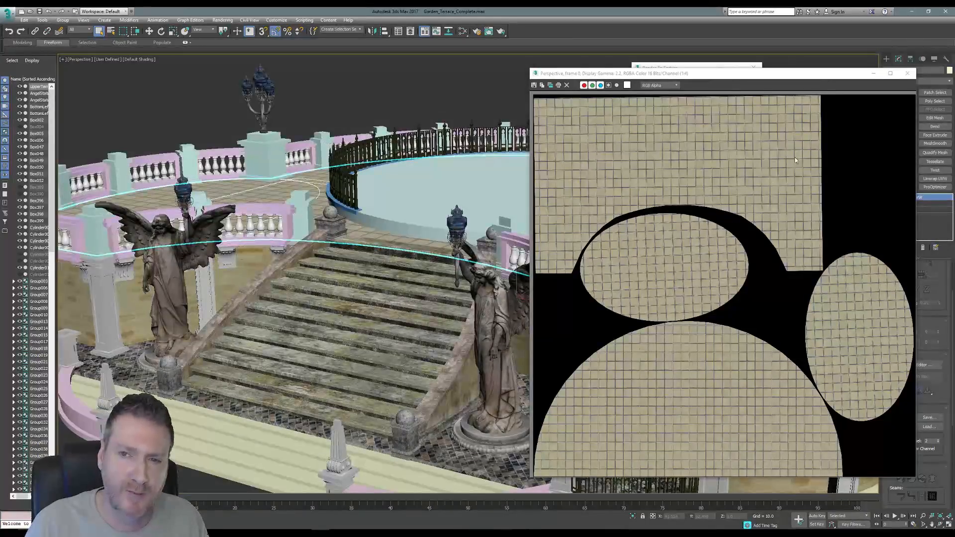
pyautogui.click(908, 73)
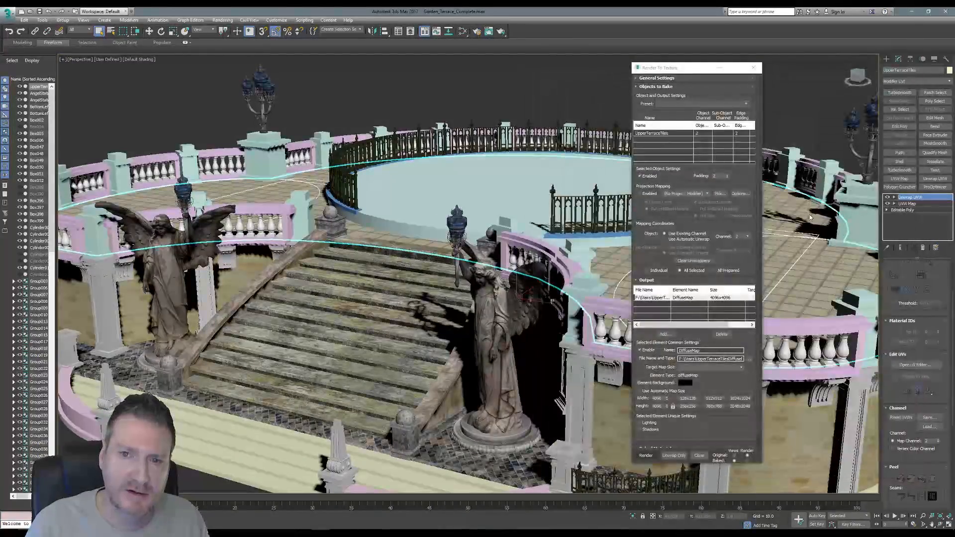
pyautogui.click(754, 68)
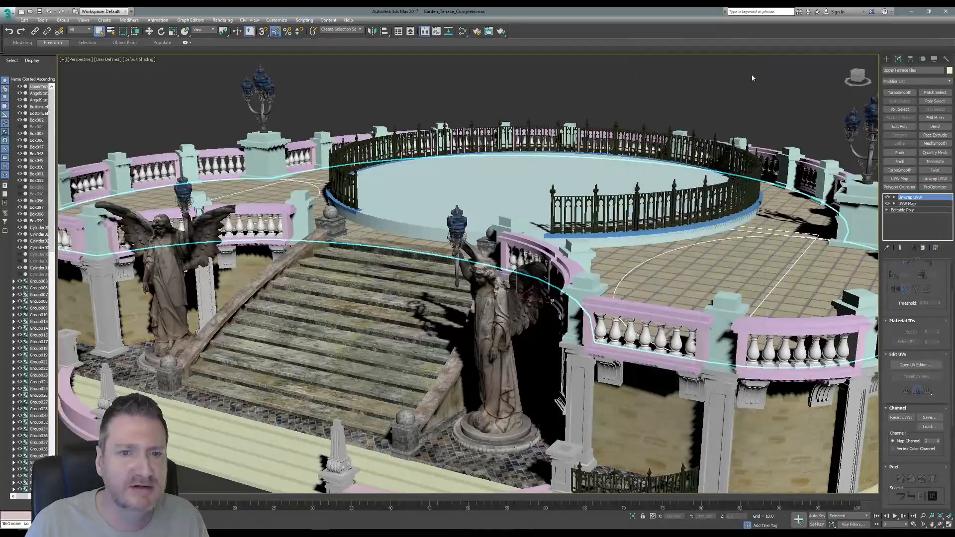
# - Open Map Channel Info for UpperTerraceTiles and copy its 2:map channel
pyautogui.click(947, 60)
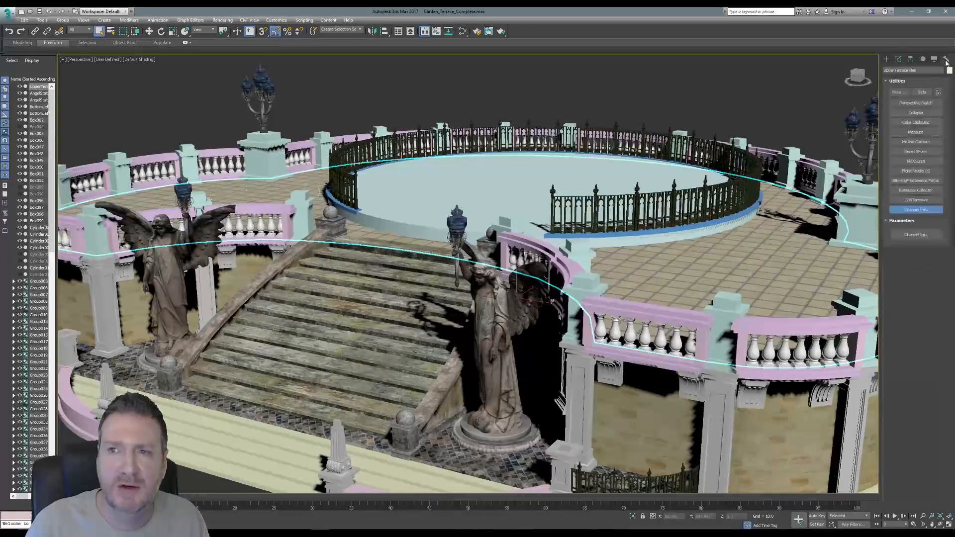
pyautogui.click(916, 234)
pyautogui.moveTo(130, 14); pyautogui.dragTo(205, 39)
pyautogui.click(134, 114)
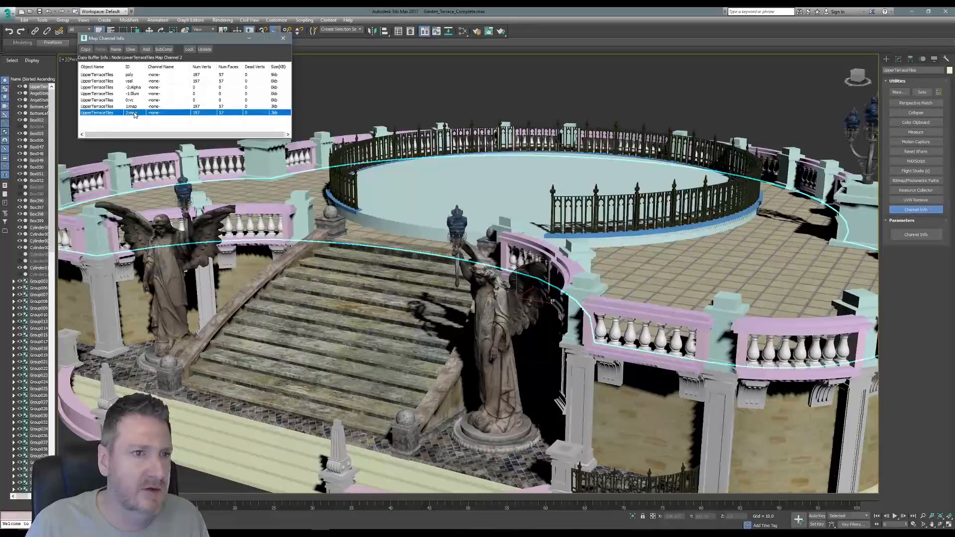
pyautogui.rightClick(134, 115)
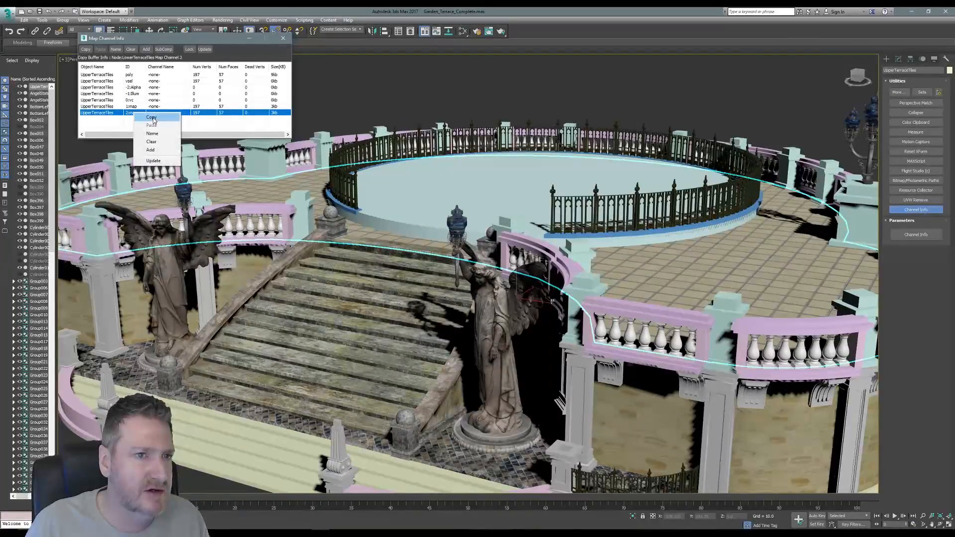
# - Copy map channel 2 of the UpperTerraceTiles object and paste it into map channel 1
pyautogui.click(152, 117)
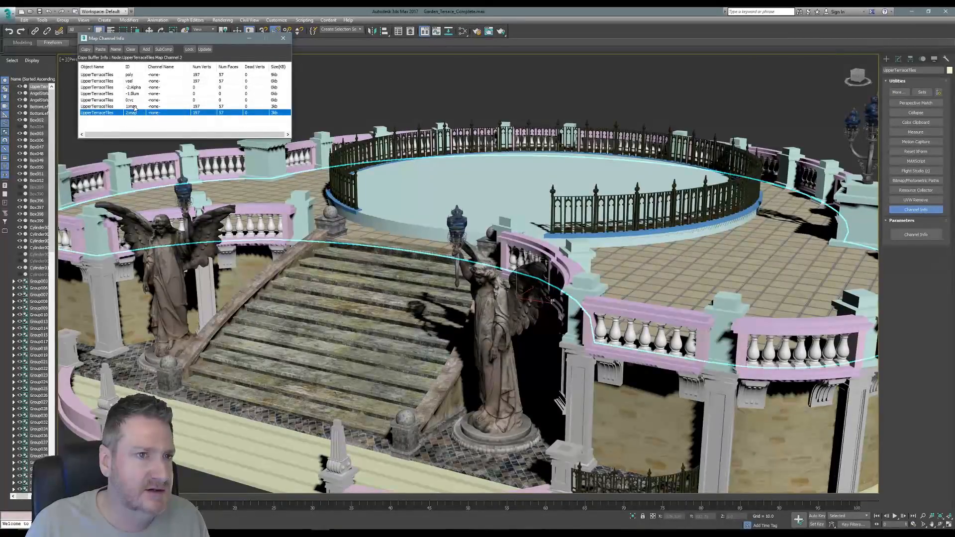
pyautogui.click(133, 107)
pyautogui.rightClick(133, 107)
pyautogui.click(162, 120)
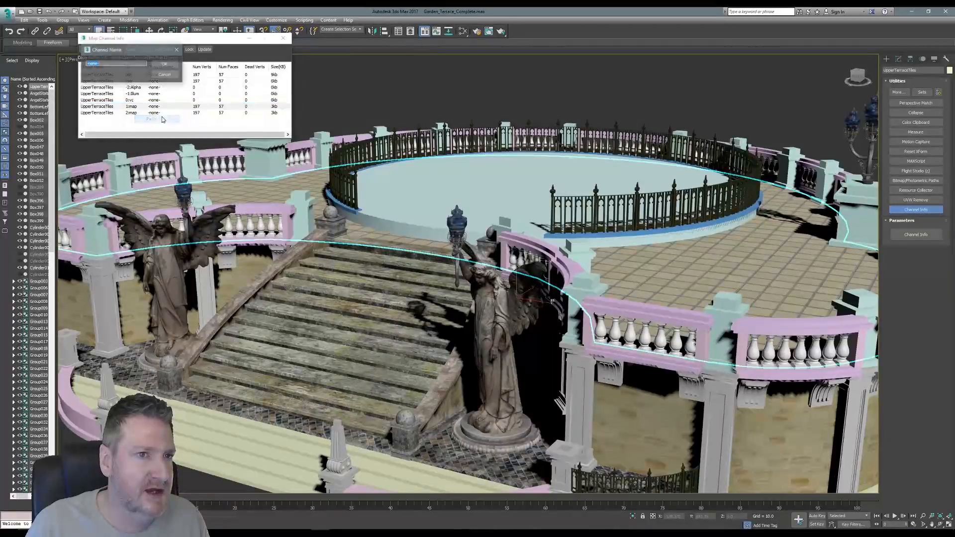
pyautogui.click(164, 64)
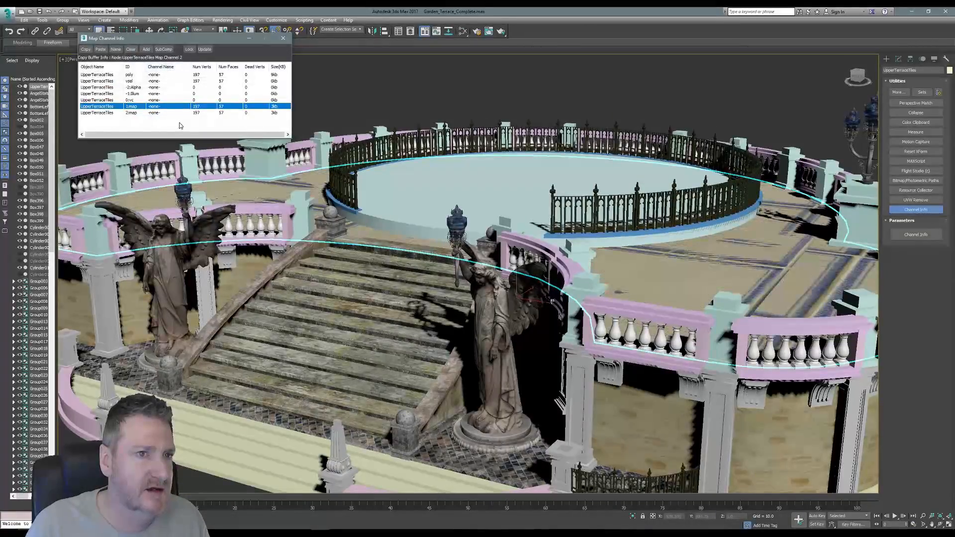
# - Clear map channel 2 of UpperTerraceTiles and close the Map Channel Info window
pyautogui.click(141, 113)
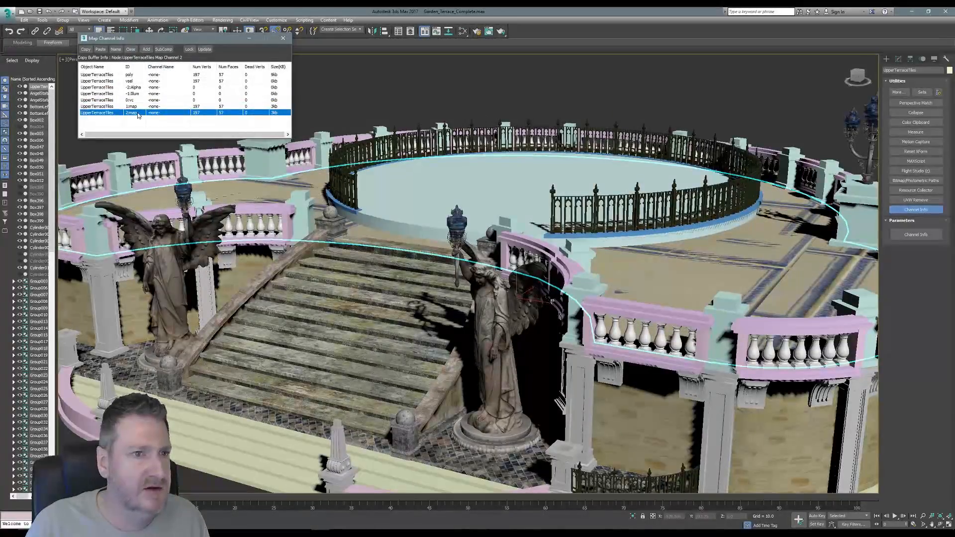
pyautogui.rightClick(140, 113)
pyautogui.click(155, 142)
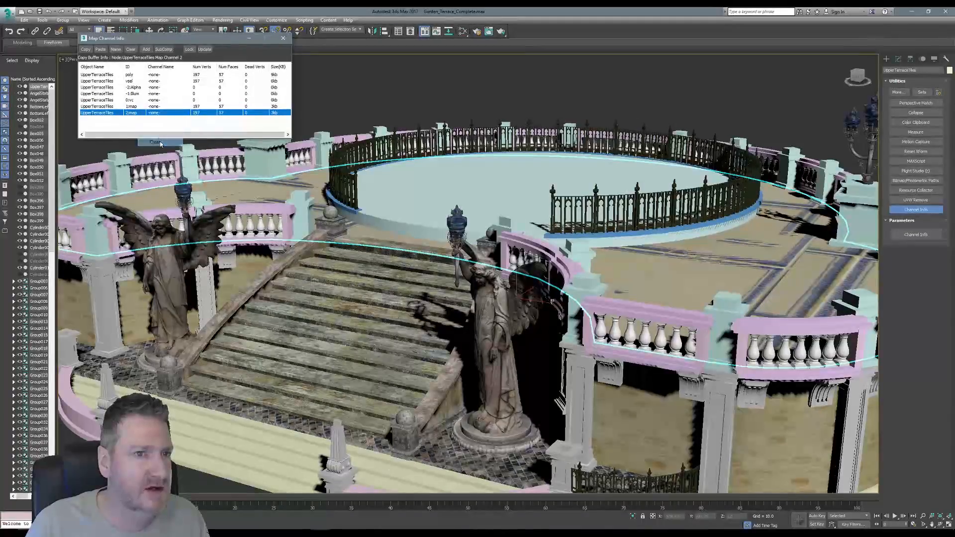
pyautogui.click(283, 39)
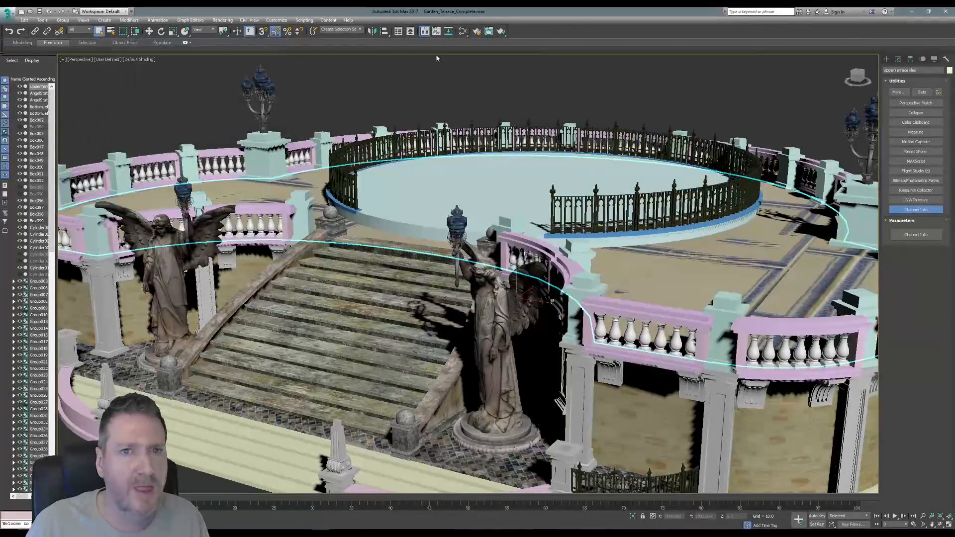
# - Add a new Standard material in the Slate Material Editor, in the empty area below the existing tile material
pyautogui.click(463, 32)
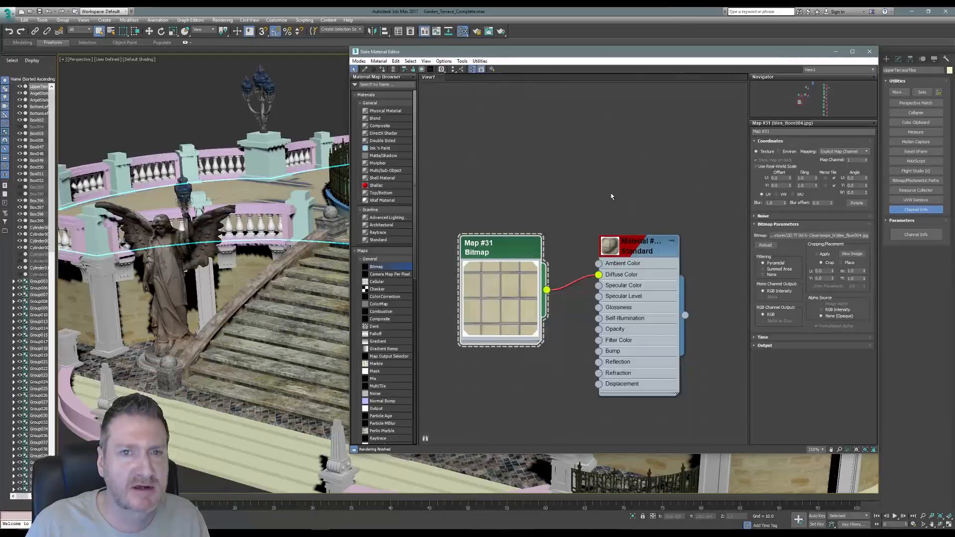
pyautogui.moveTo(595, 224); pyautogui.dragTo(608, 91, button='middle')
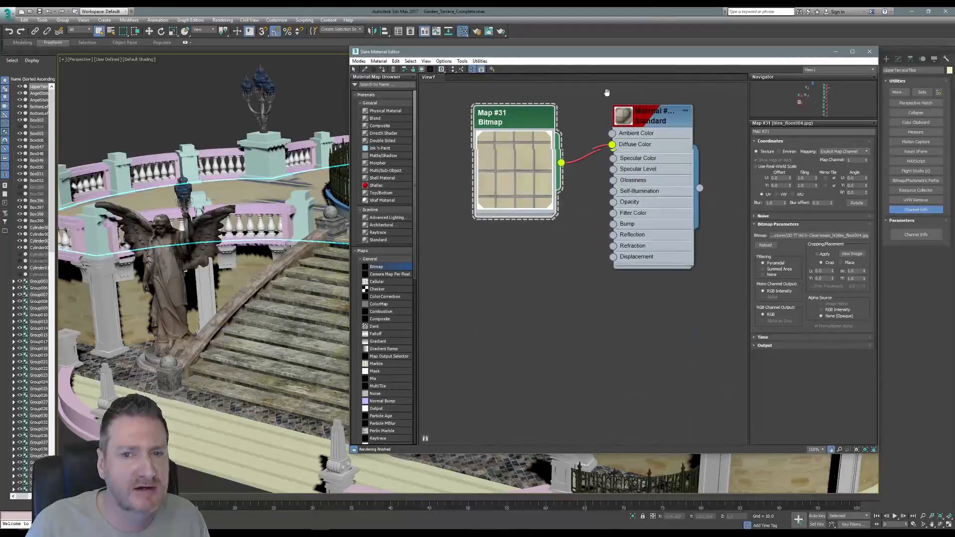
pyautogui.scroll(-1, 598, 253)
pyautogui.moveTo(600, 259); pyautogui.dragTo(582, 214, button='middle')
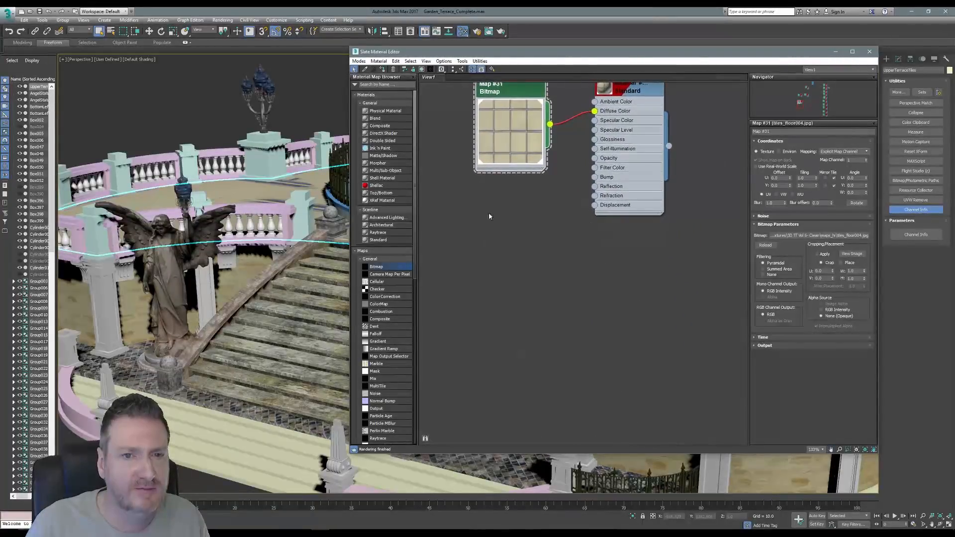
pyautogui.click(391, 241)
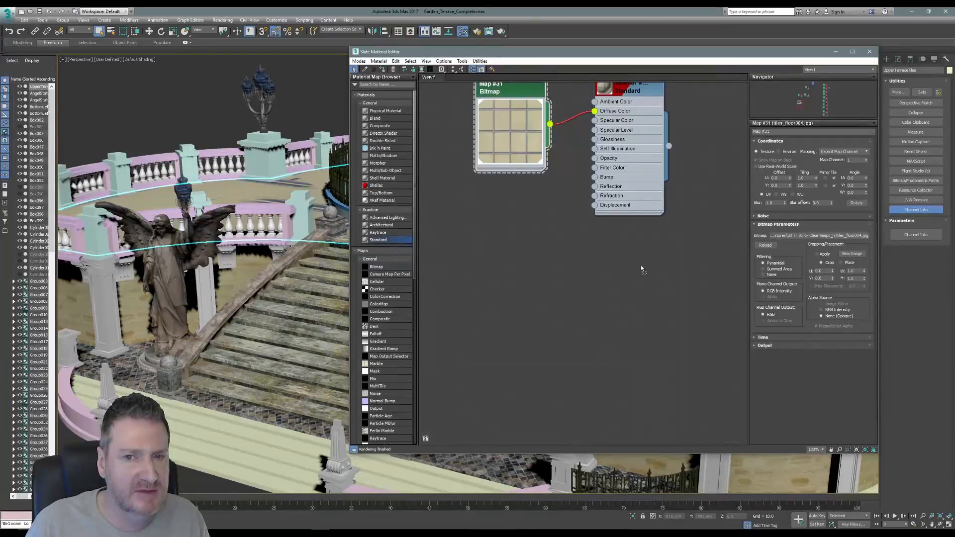
pyautogui.click(641, 269)
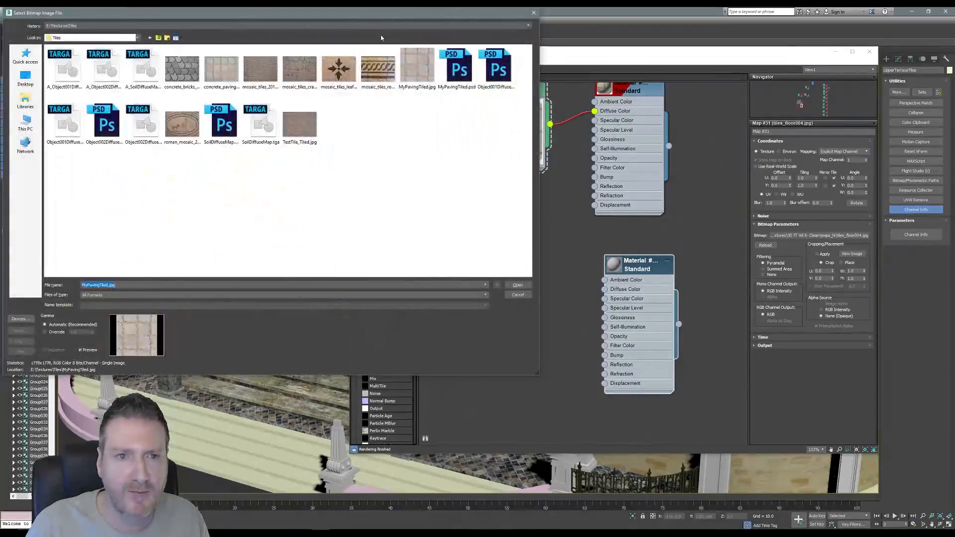
# - Load UpperTerraceTilesDiffuseMap.tga from the Stairs folder as a Bitmap map and connect it to the new material's Diffuse Color
pyautogui.moveTo(352, 15); pyautogui.dragTo(580, 77)
pyautogui.click(298, 88)
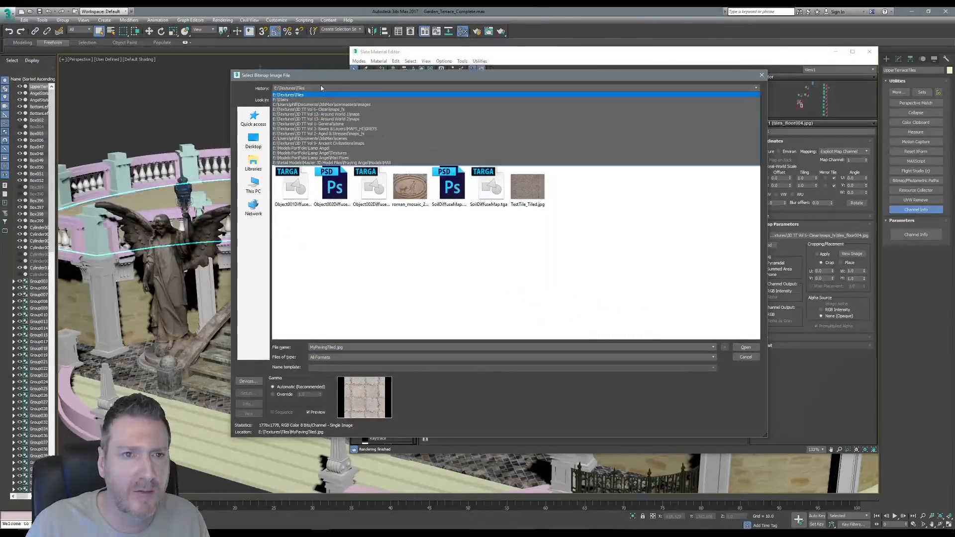
pyautogui.click(299, 100)
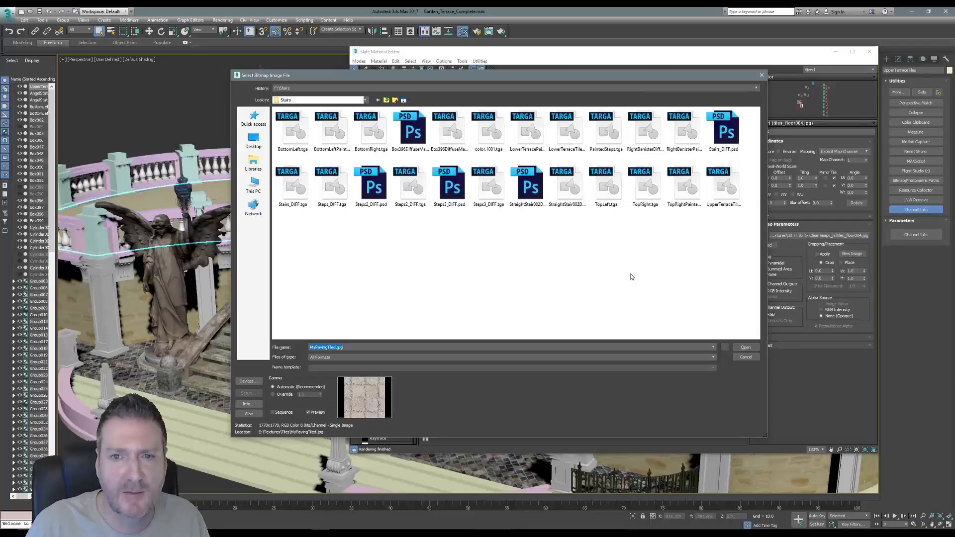
pyautogui.click(721, 190)
pyautogui.press('Return')
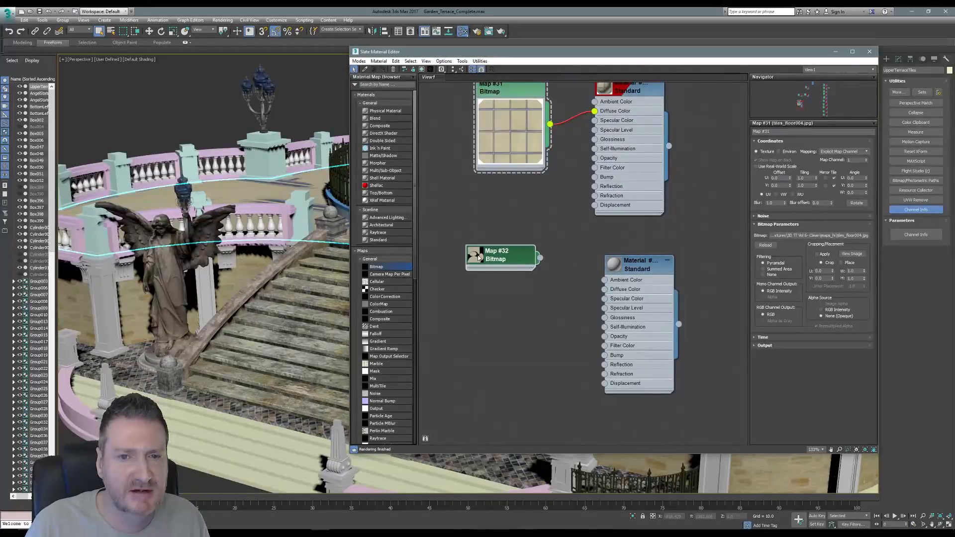
pyautogui.click(479, 258)
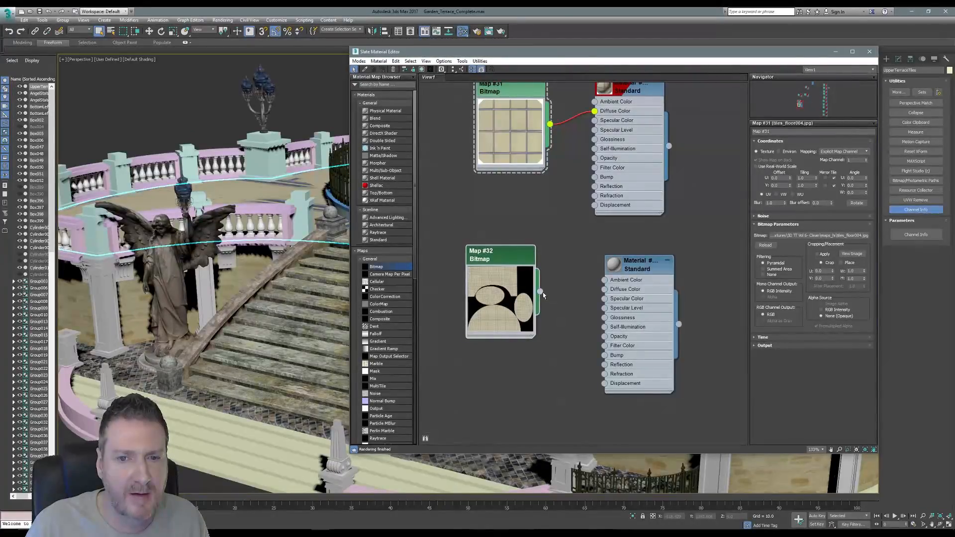
pyautogui.moveTo(587, 295); pyautogui.dragTo(605, 290)
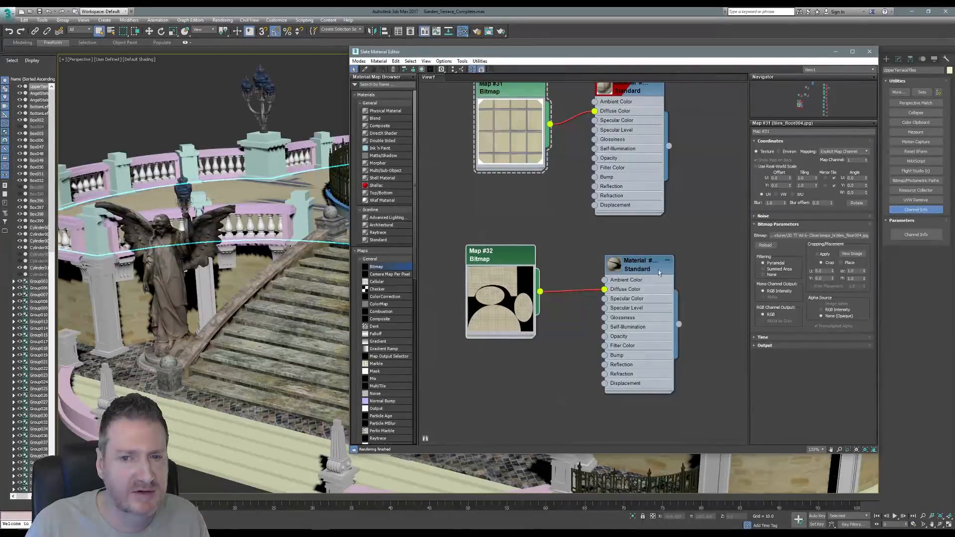
# - Display the new material as shaded and realistic in the viewport, assign it to the selected terrace tiles, and close the material editor
pyautogui.rightClick(627, 270)
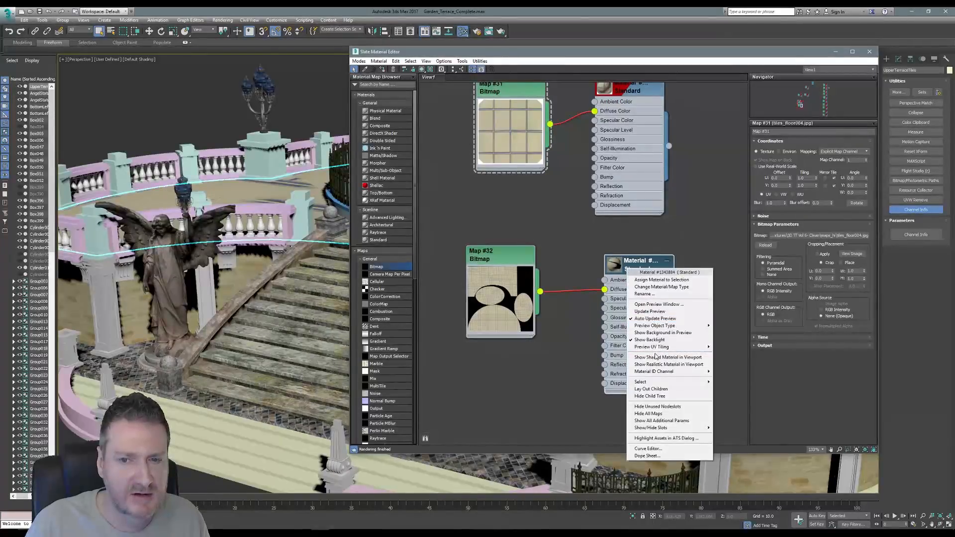
pyautogui.click(657, 357)
pyautogui.rightClick(642, 269)
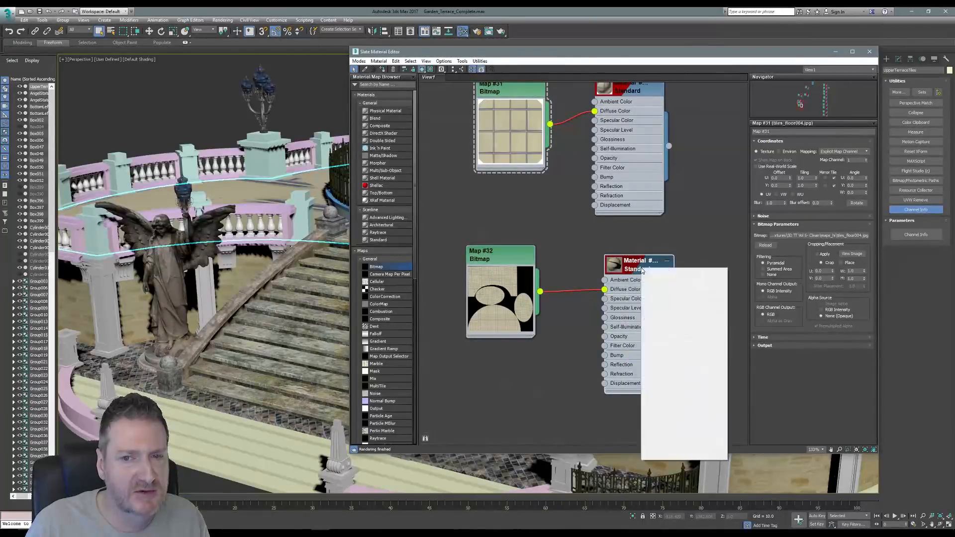
pyautogui.click(683, 366)
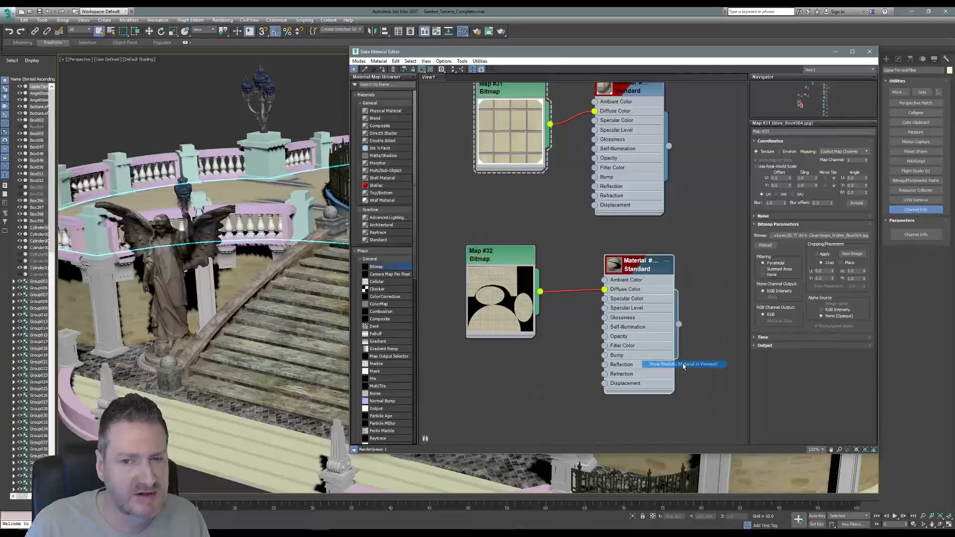
pyautogui.rightClick(629, 269)
pyautogui.click(651, 280)
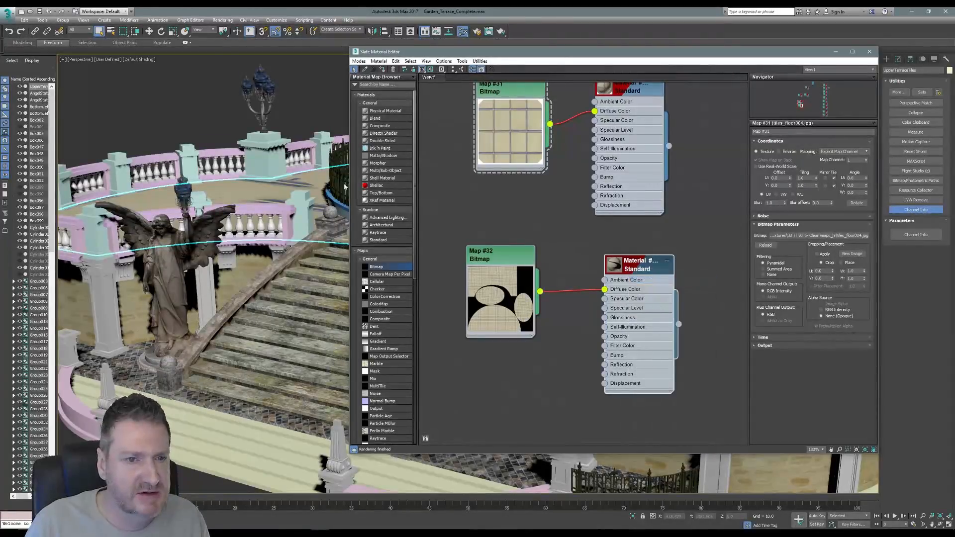
pyautogui.click(870, 51)
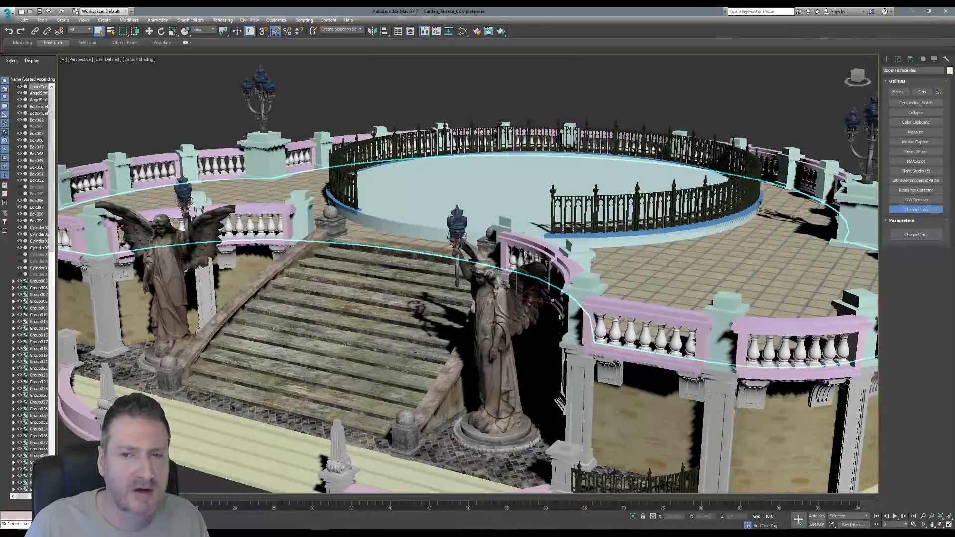
# - Save the scene and export only the selected tiles as an OBJ file named UpperTerraceTiles in the Stairs folder
pyautogui.click(7, 16)
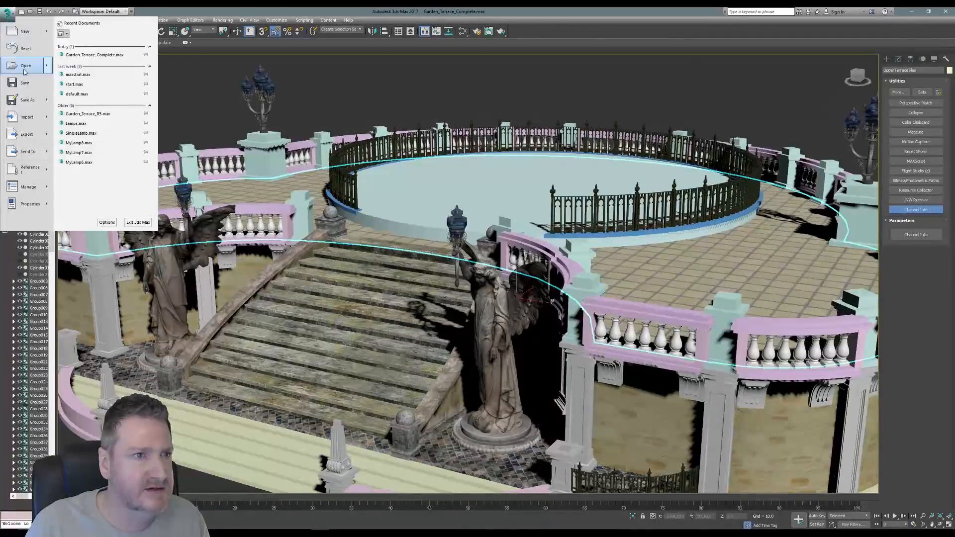
pyautogui.click(24, 85)
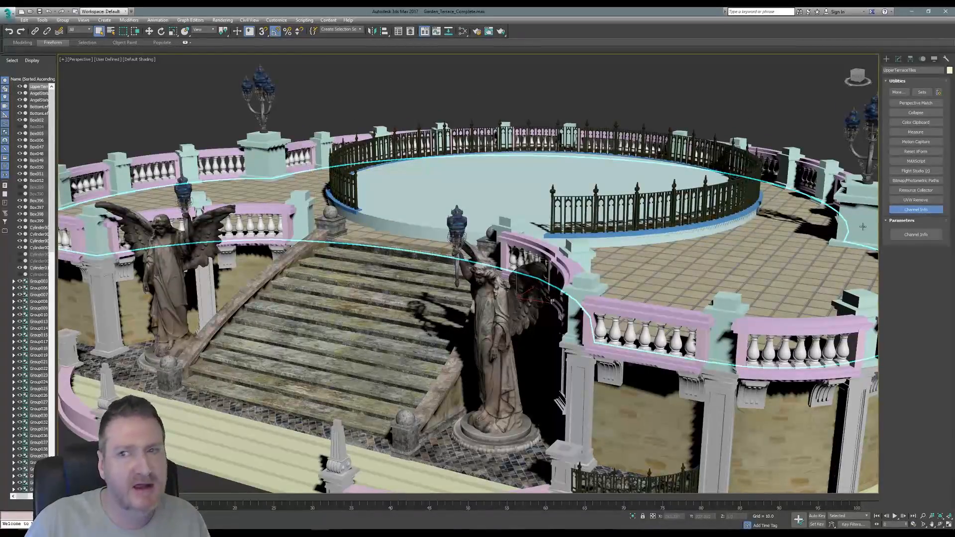
pyautogui.click(5, 17)
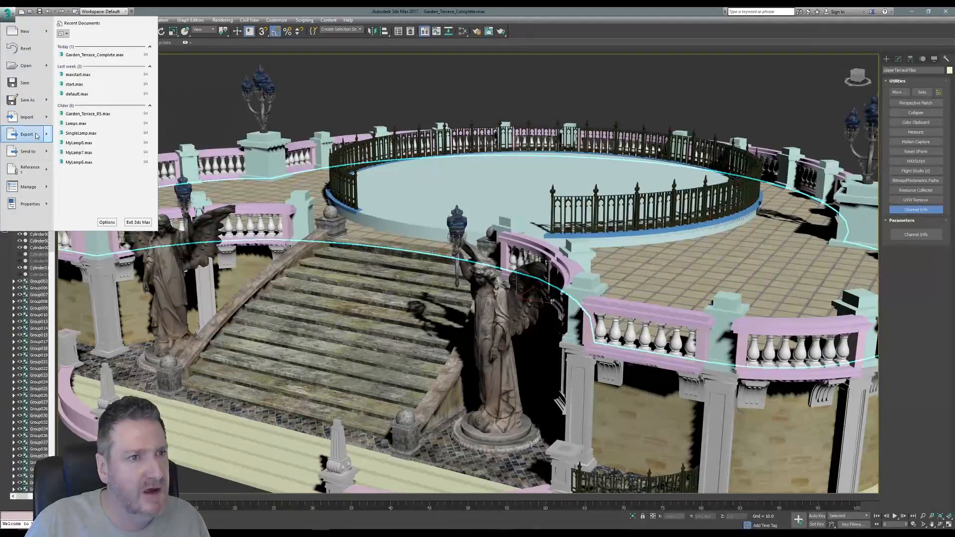
pyautogui.moveTo(33, 138)
pyautogui.click(94, 74)
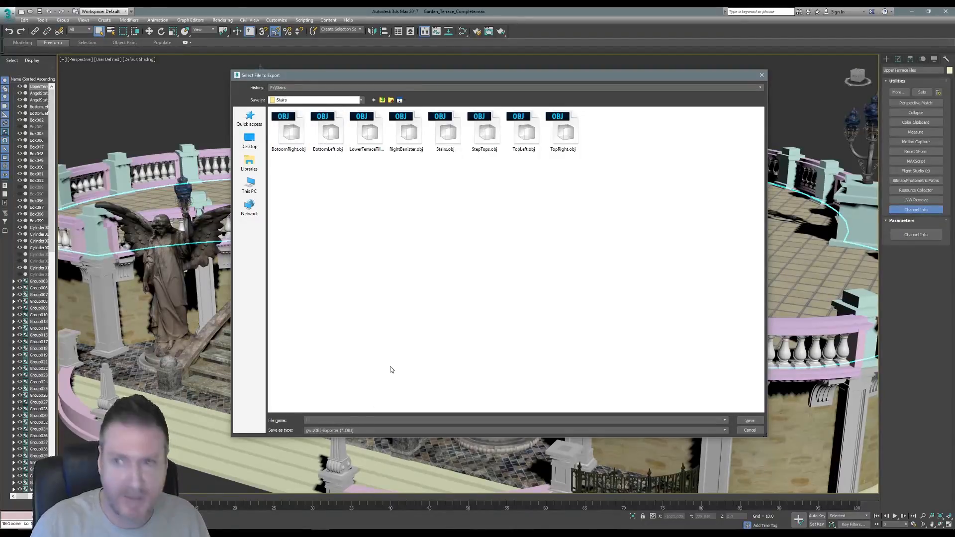
pyautogui.write('UpperTerraceTiles')
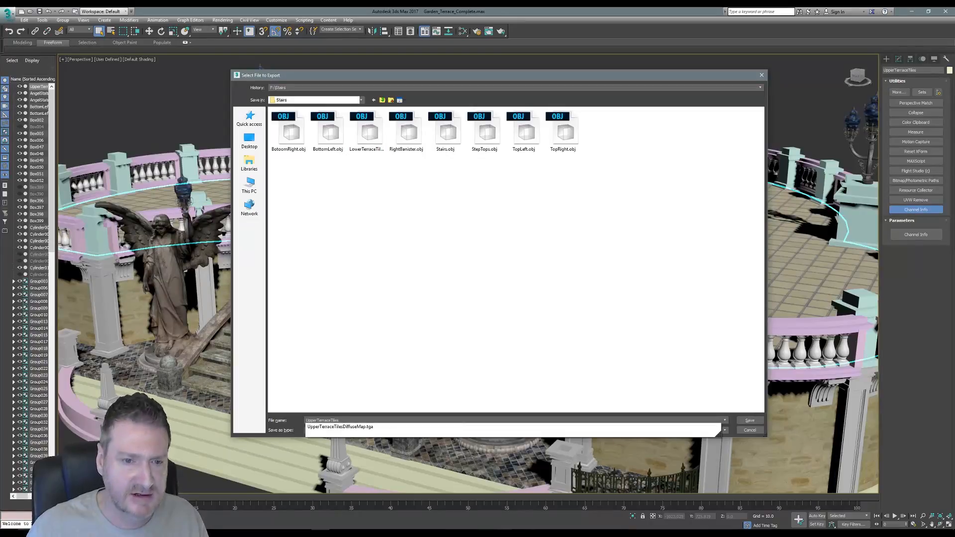
pyautogui.click(542, 355)
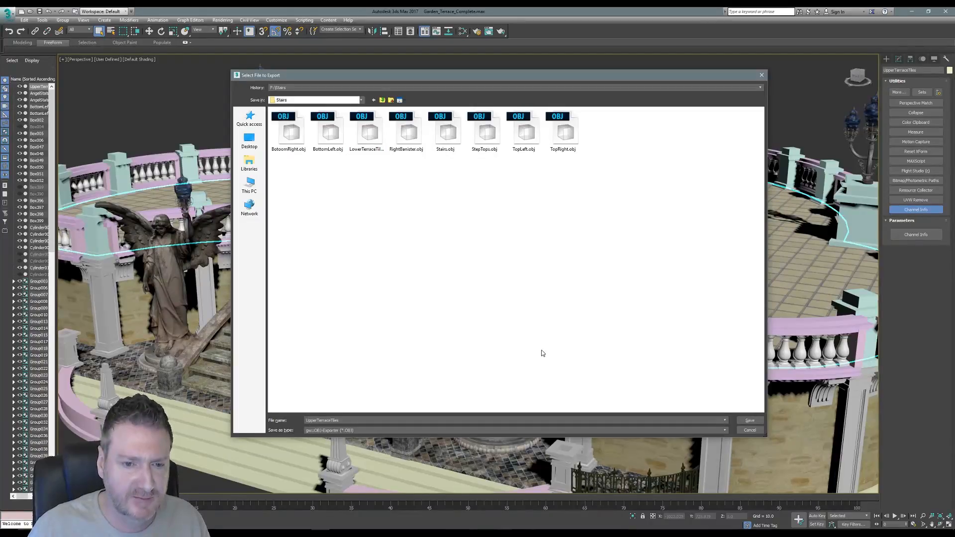
pyautogui.click(749, 421)
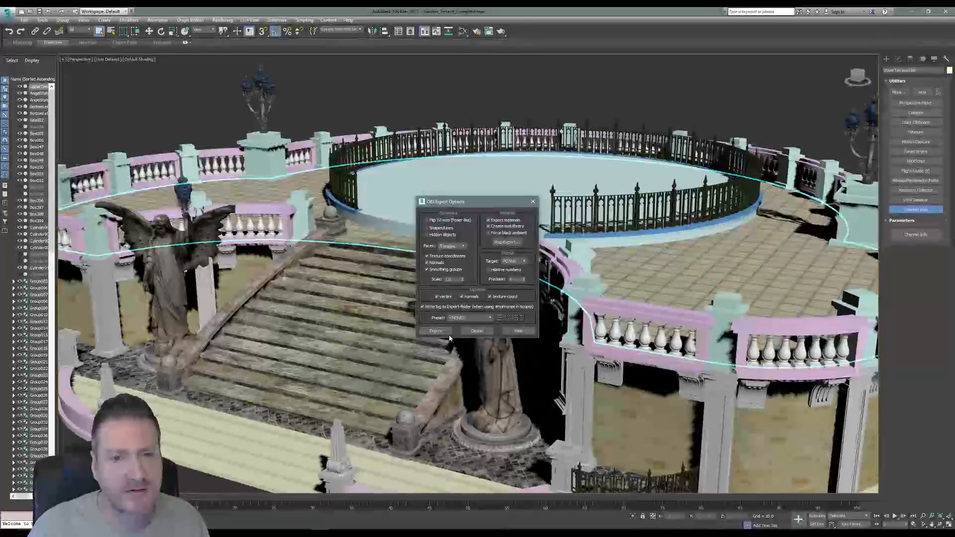
pyautogui.click(437, 331)
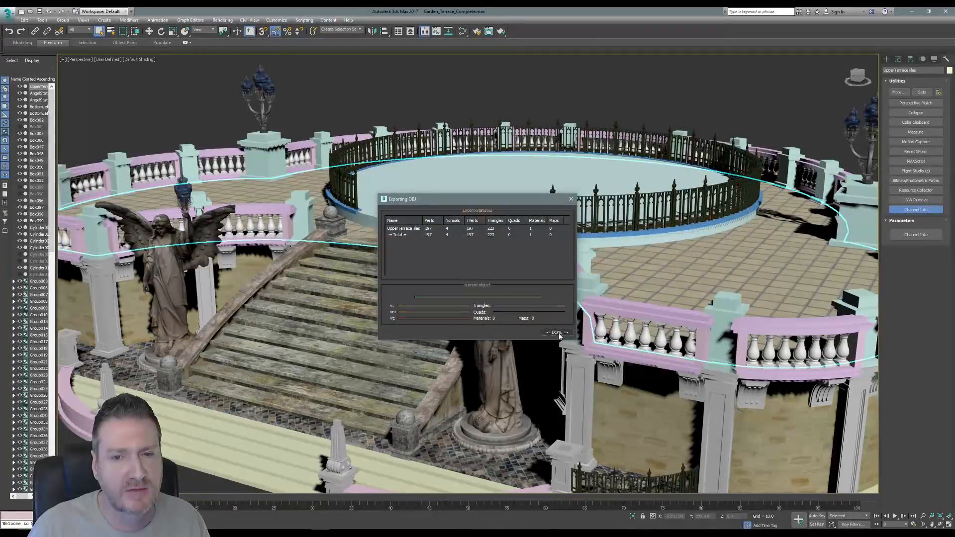
pyautogui.click(557, 332)
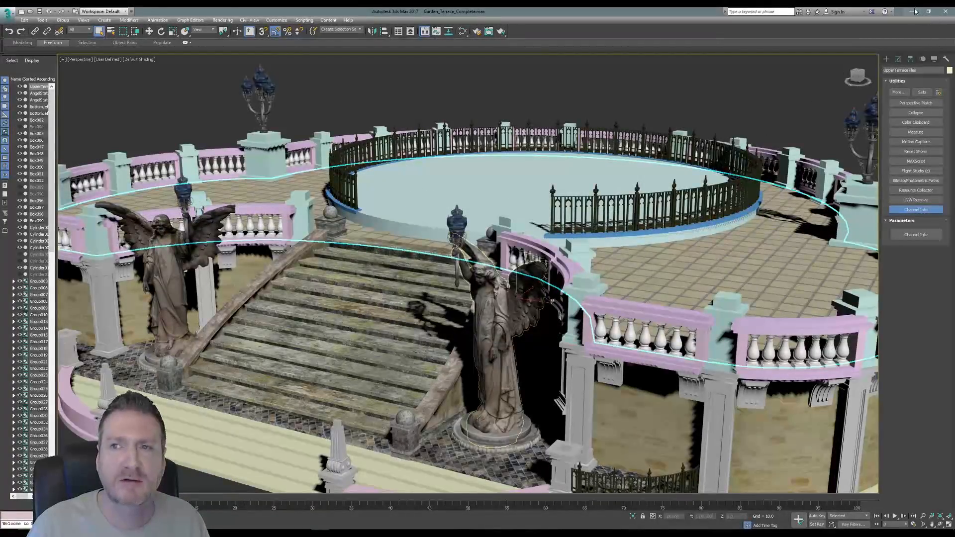
# - Switch to Mari, save the open LowerTerraceTiles project and close it
pyautogui.click(912, 11)
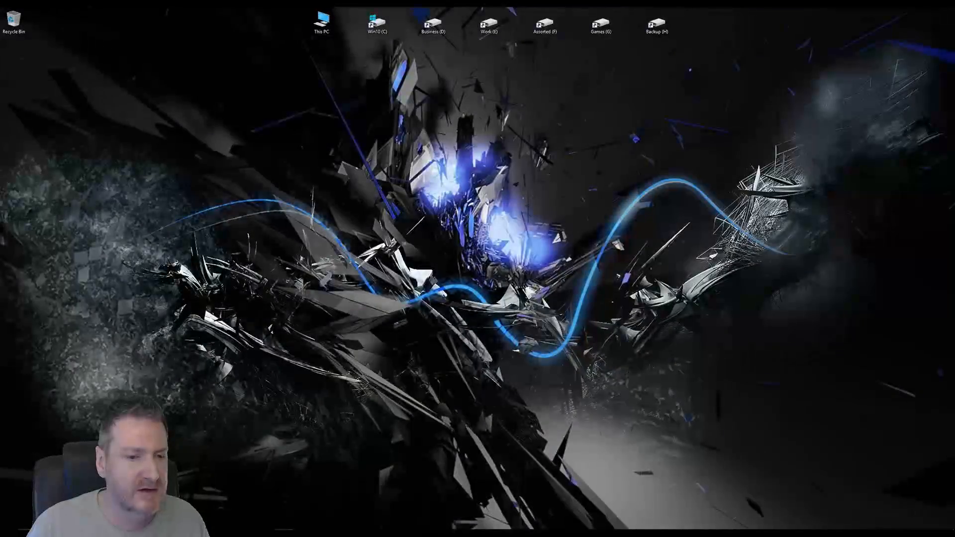
pyautogui.hotkey('alt', 'Tab')
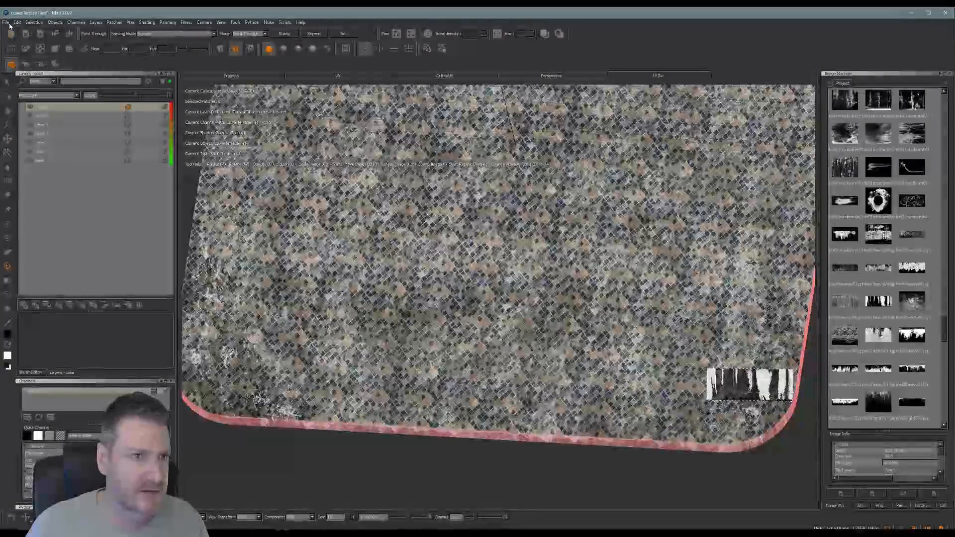
pyautogui.click(9, 24)
pyautogui.click(15, 88)
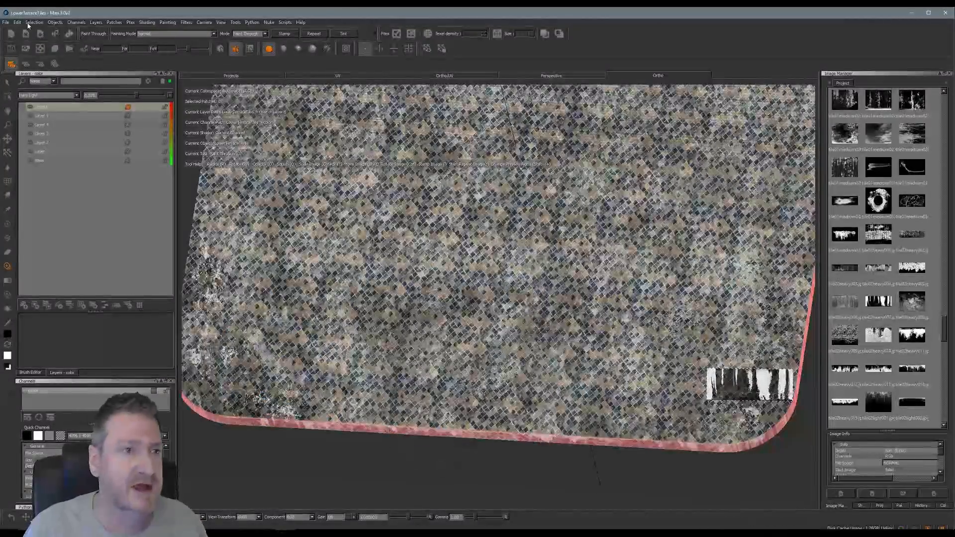
pyautogui.click(6, 23)
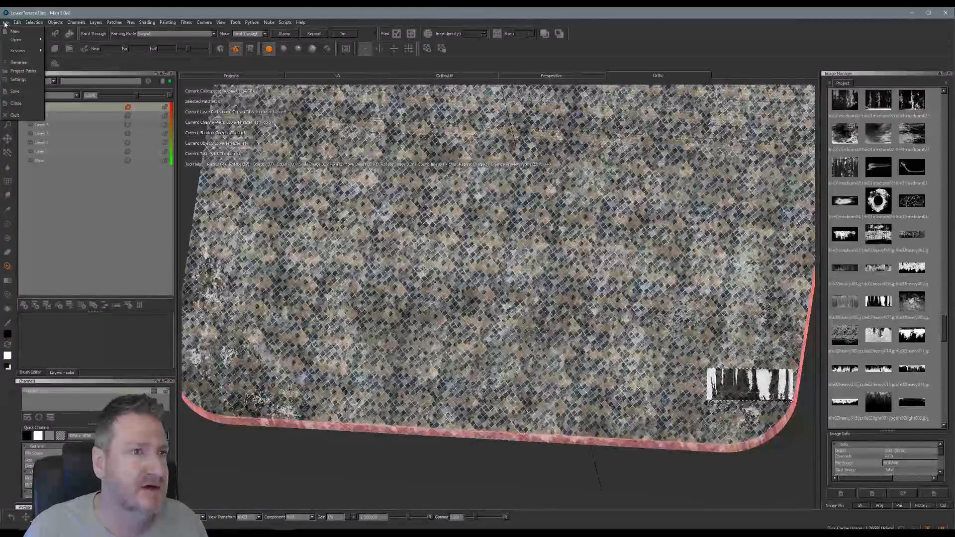
pyautogui.click(16, 104)
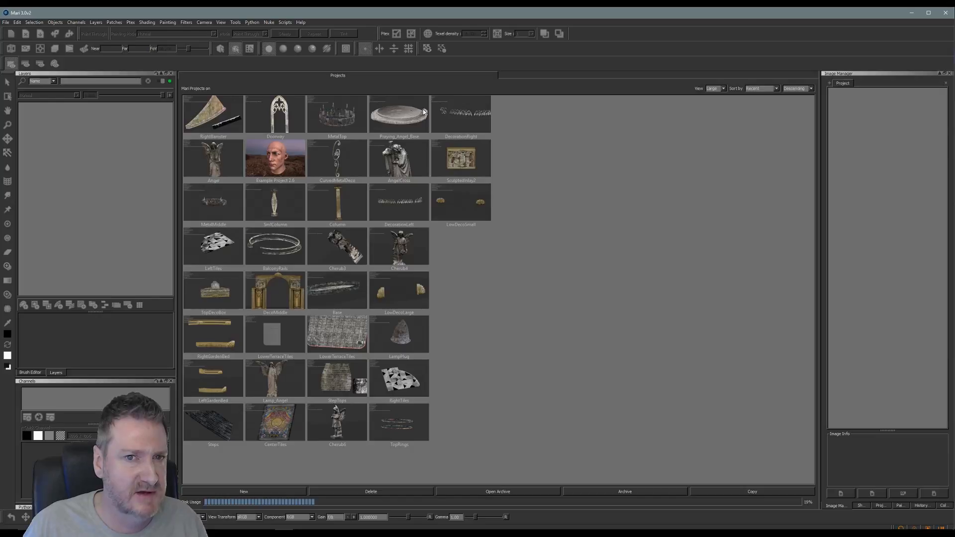
# - Start a new Mari project and name it UpperTerraceTiles
pyautogui.click(407, 159)
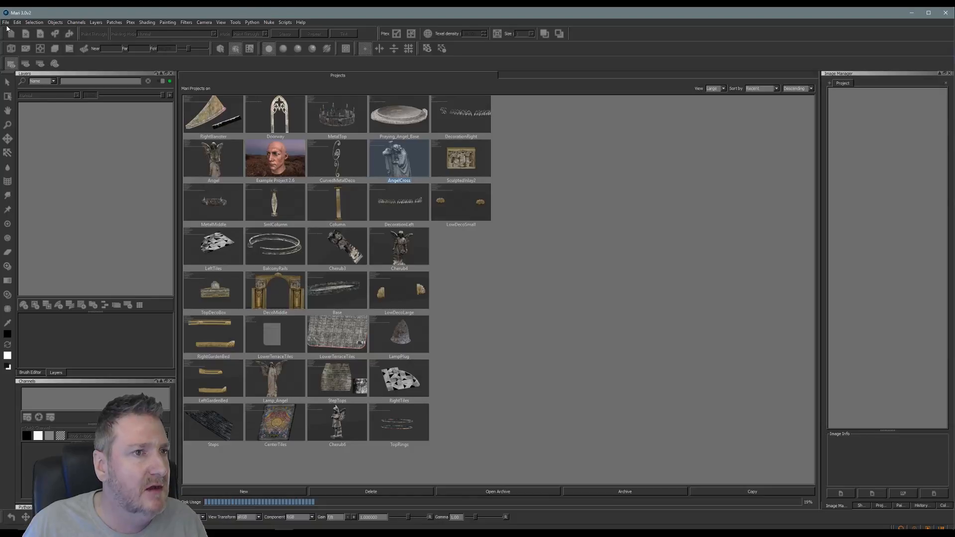
pyautogui.click(6, 23)
pyautogui.click(9, 30)
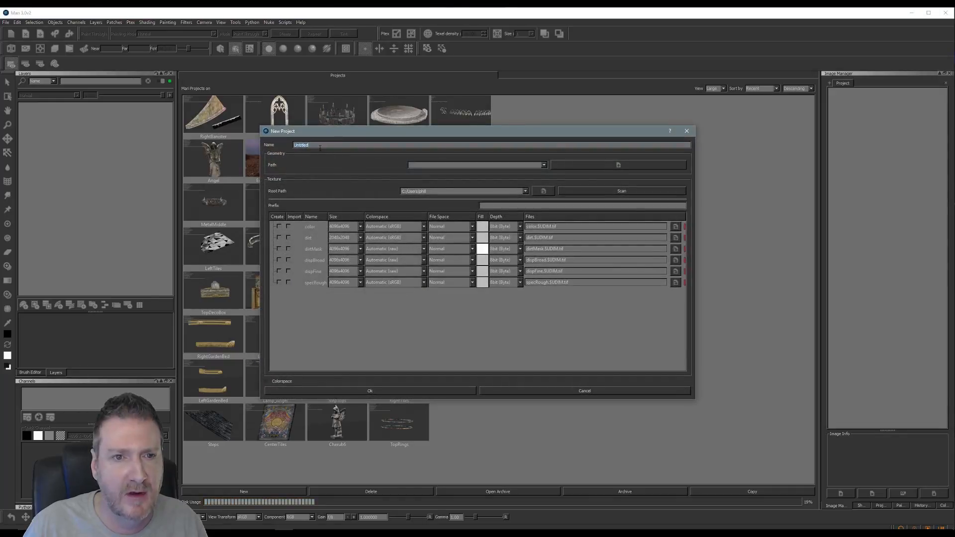
pyautogui.write('Upp')
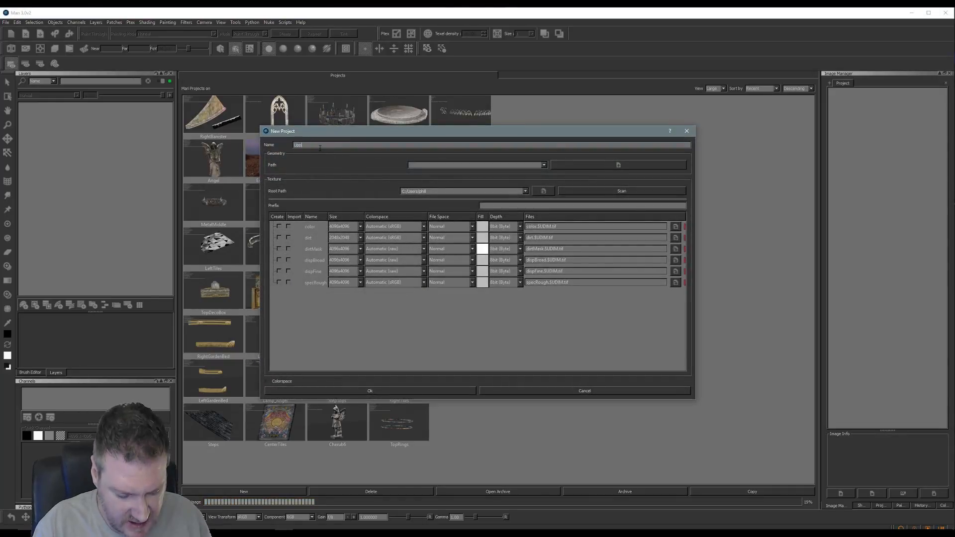
pyautogui.write('erTerrac')
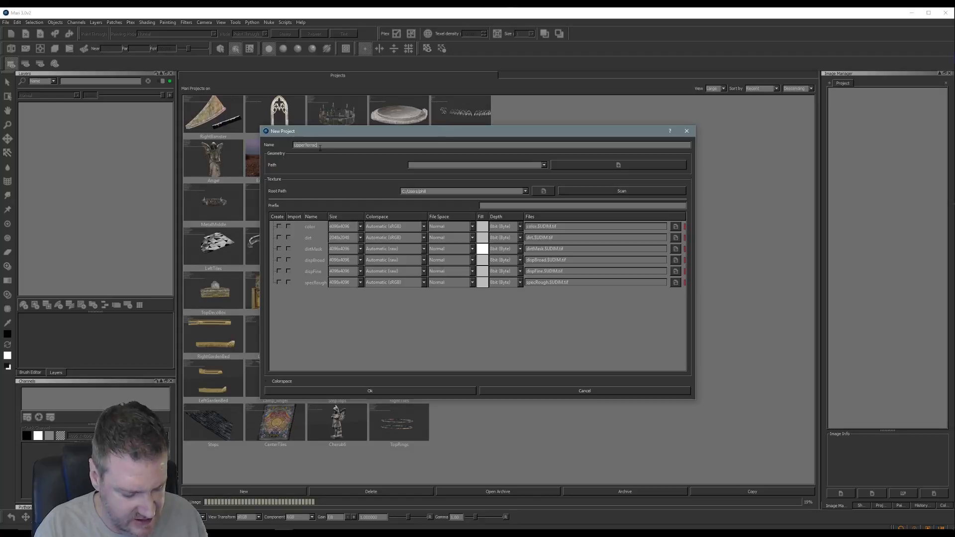
pyautogui.write('e')
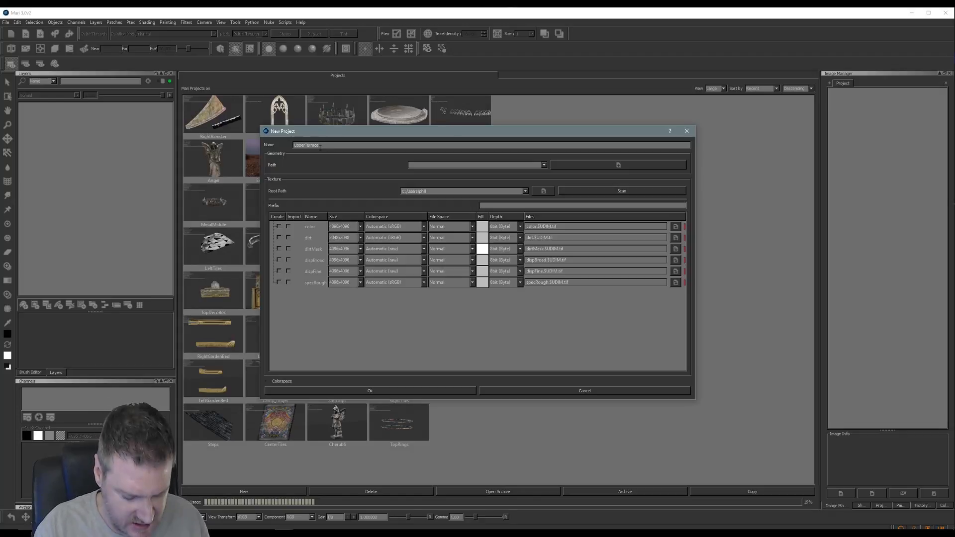
pyautogui.write('Tiles')
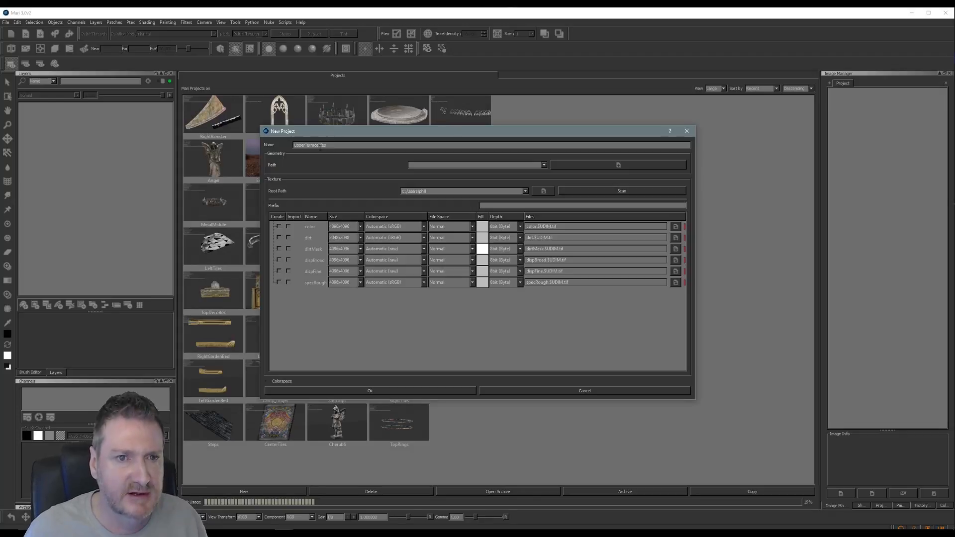
# - Choose UpperTerraceTiles.obj from the Stairs folder as the new project's geometry
pyautogui.click(591, 167)
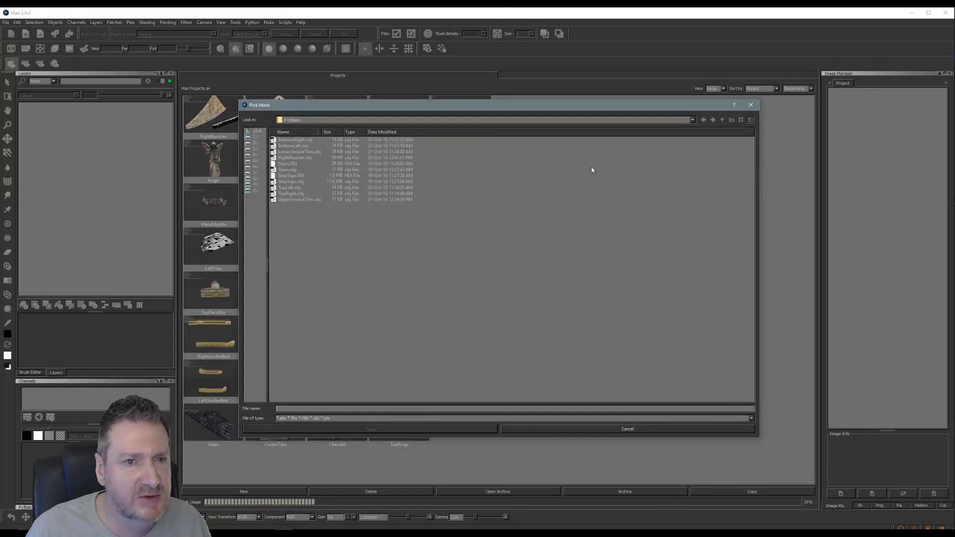
pyautogui.click(301, 199)
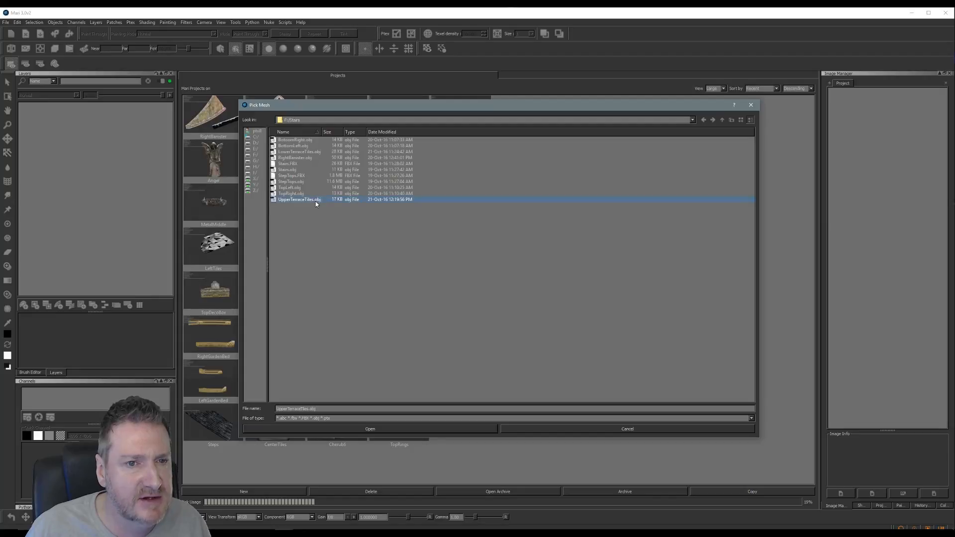
pyautogui.click(369, 430)
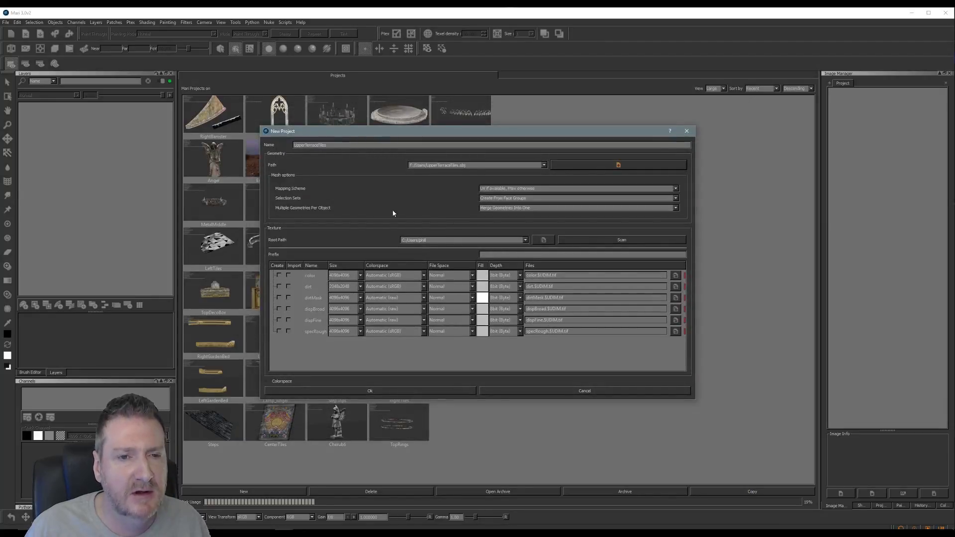
# - Set the texture root path to the Temp folder and create the project with only a color channel
pyautogui.click(525, 240)
pyautogui.click(423, 241)
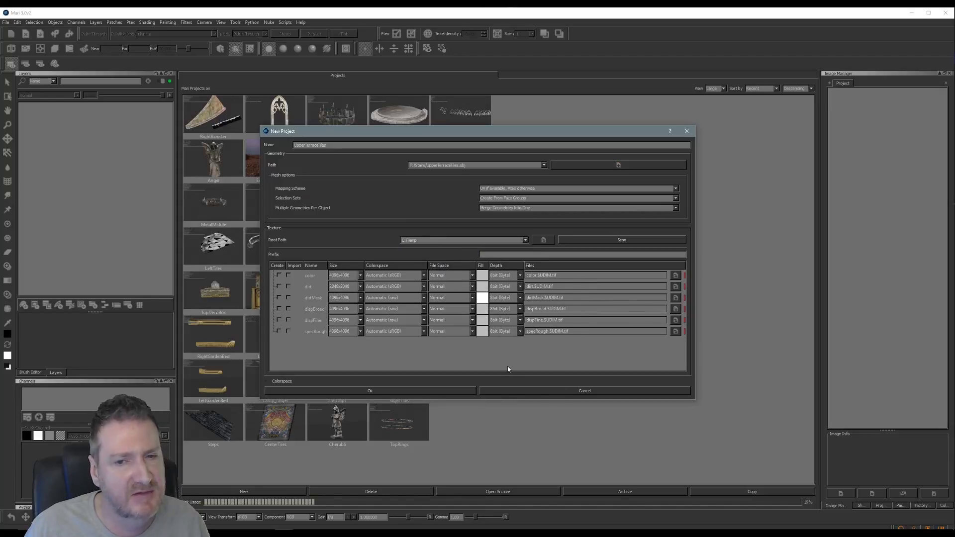
pyautogui.click(278, 276)
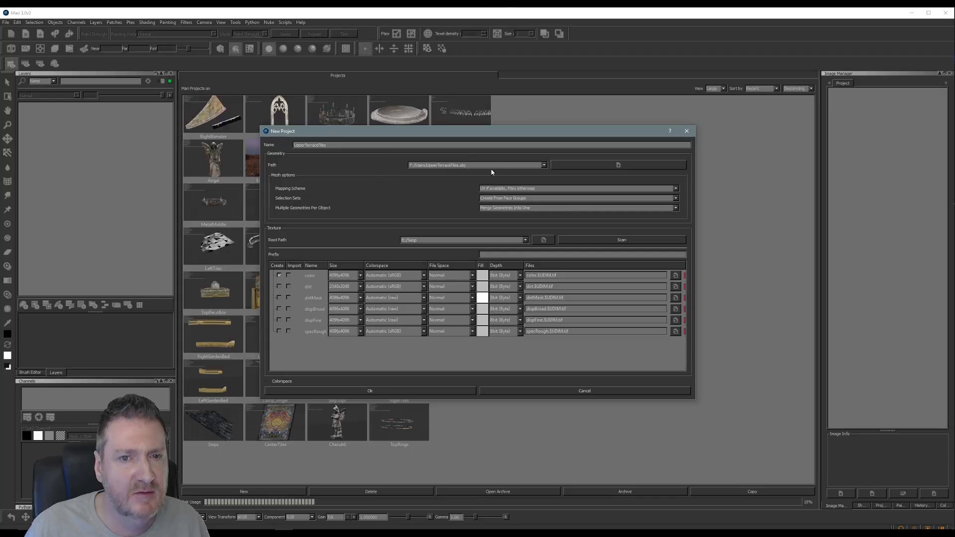
pyautogui.click(280, 276)
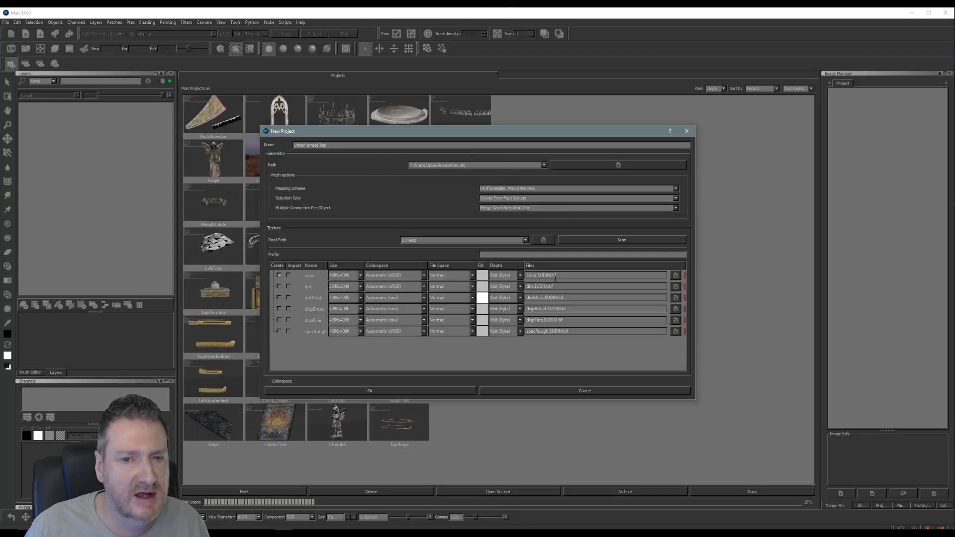
pyautogui.click(349, 391)
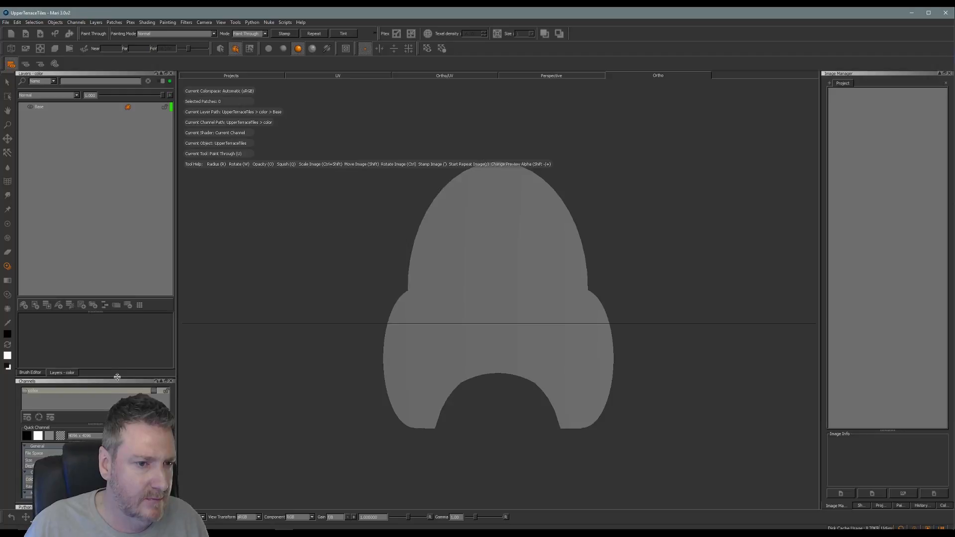
# - Enlarge the Channels palette and bring the color channel's layer list to the front
pyautogui.moveTo(116, 378); pyautogui.dragTo(119, 309)
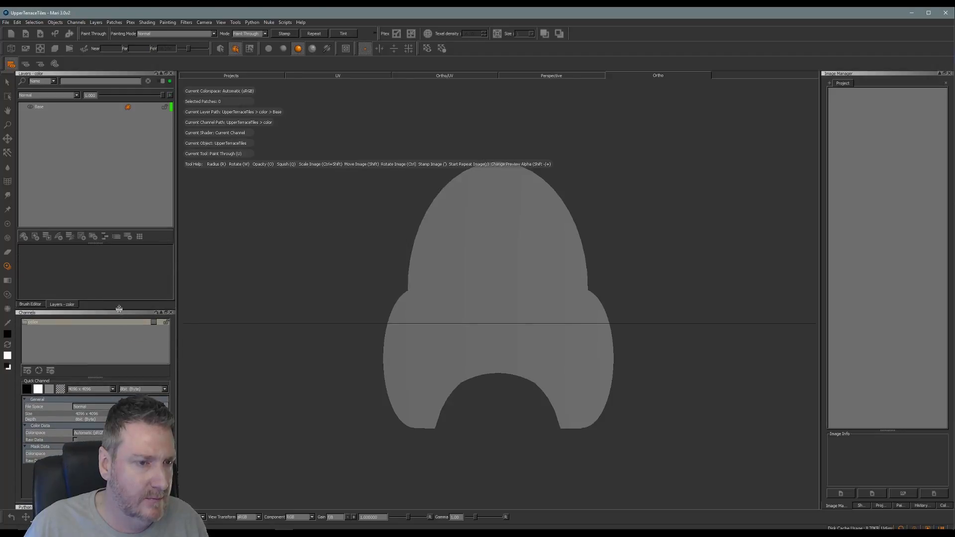
pyautogui.click(35, 306)
pyautogui.click(64, 306)
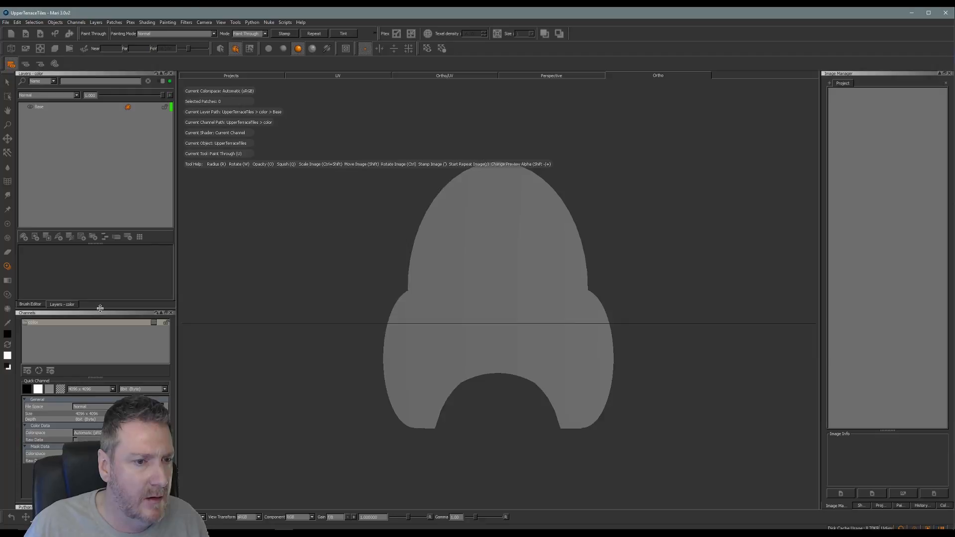
# - Import UpperTerraceTilesDiffuseMap.tga from the F:/Stairs folder into the color channel's layer stack, using the template * to list all images
pyautogui.rightClick(73, 325)
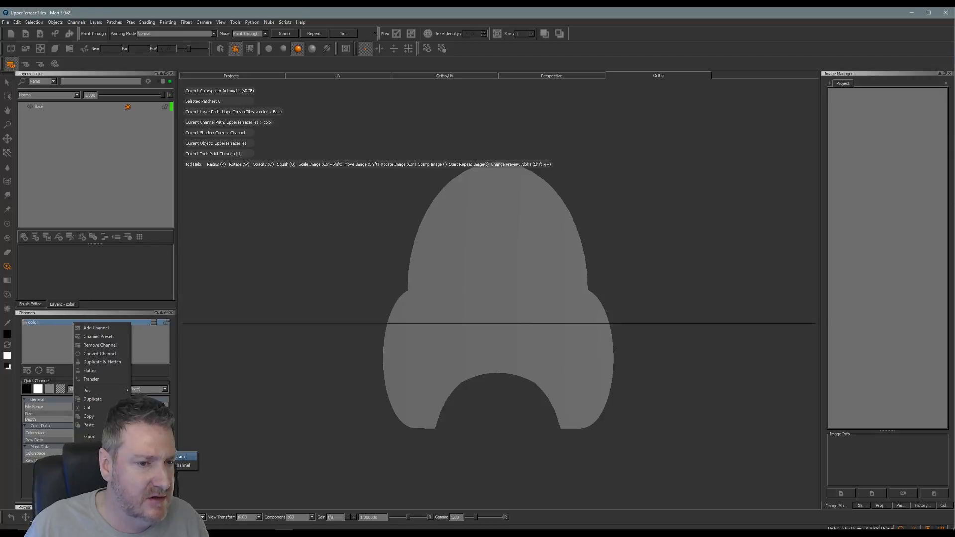
pyautogui.click(174, 458)
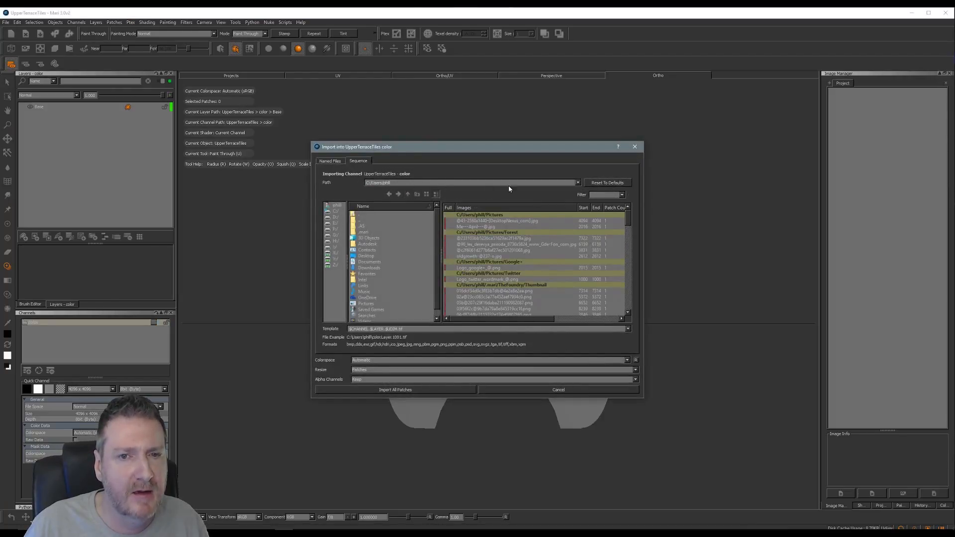
pyautogui.click(336, 229)
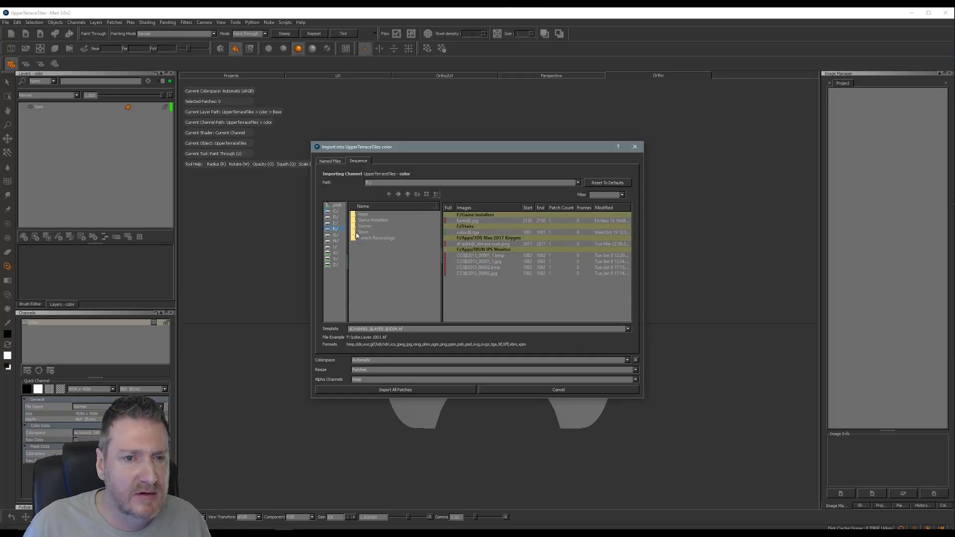
pyautogui.doubleClick(356, 233)
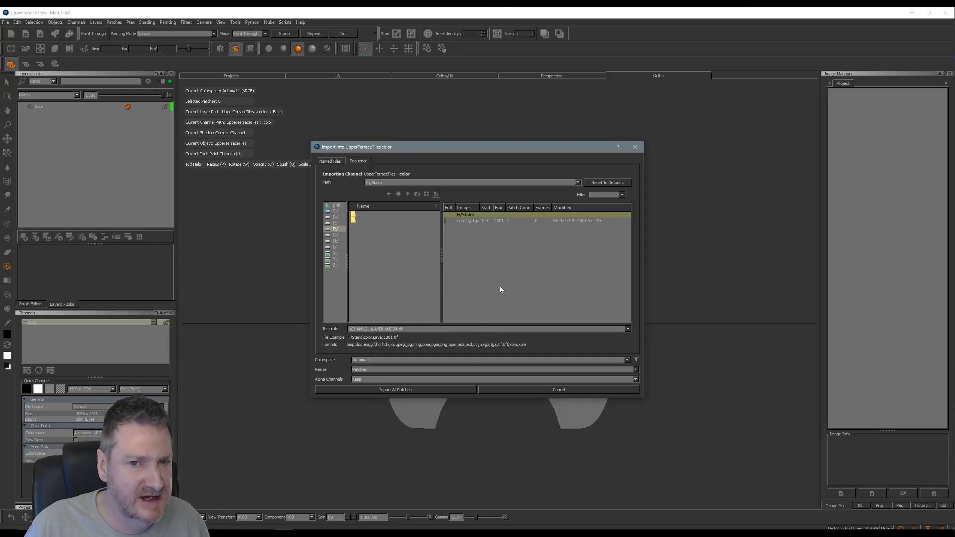
pyautogui.moveTo(411, 329); pyautogui.dragTo(313, 350)
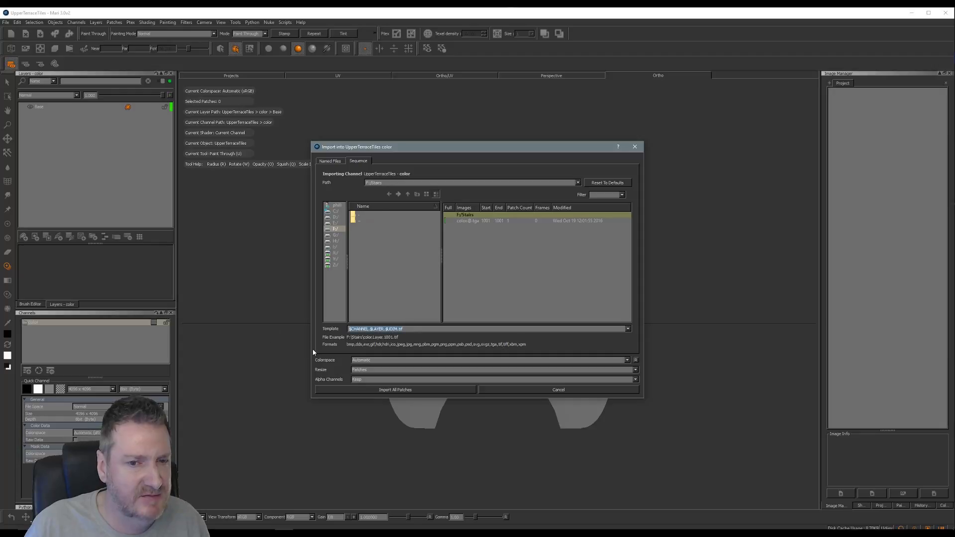
pyautogui.write('*')
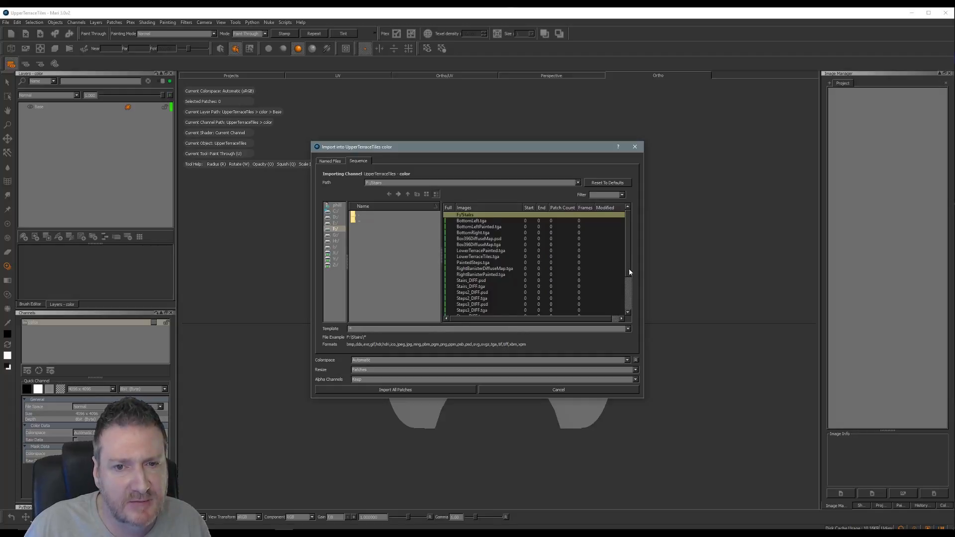
pyautogui.scroll(-3, 629, 272)
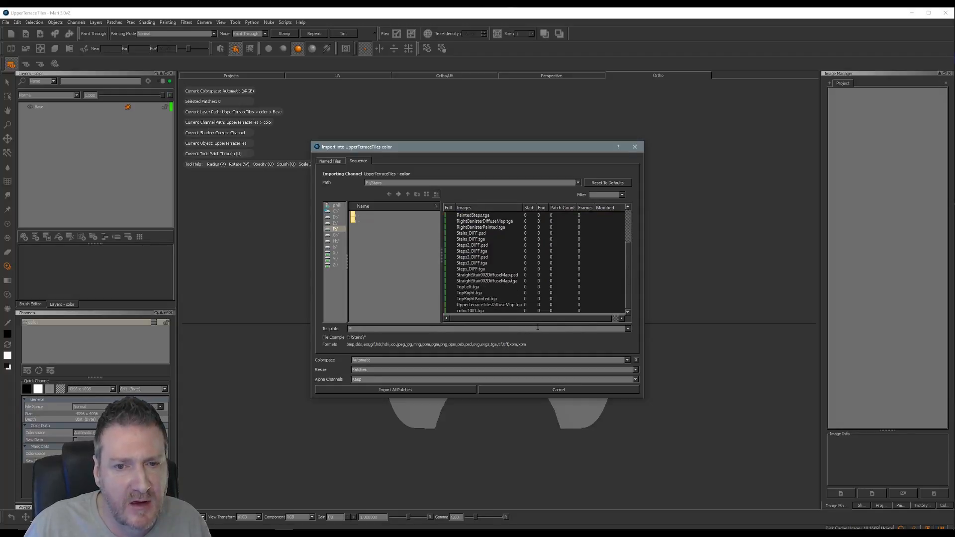
pyautogui.click(501, 305)
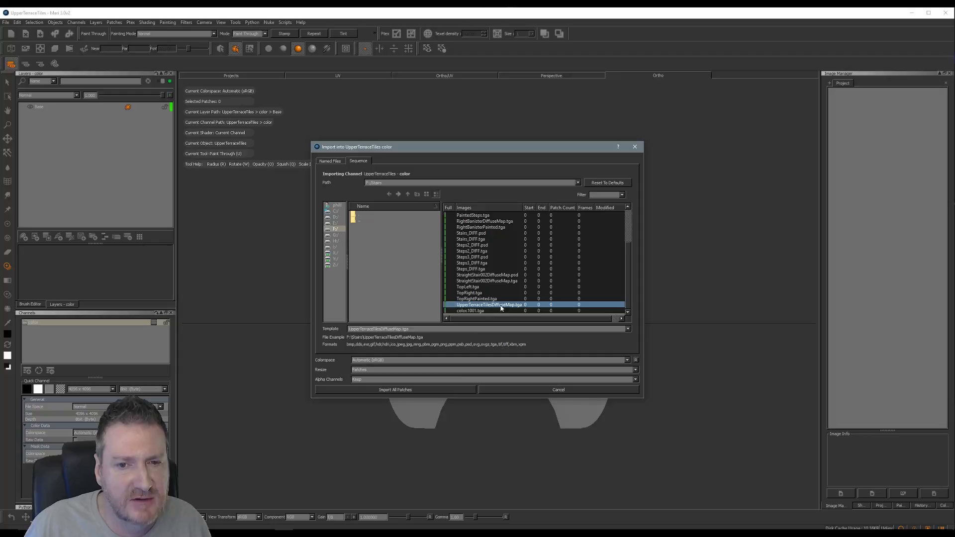
pyautogui.click(392, 391)
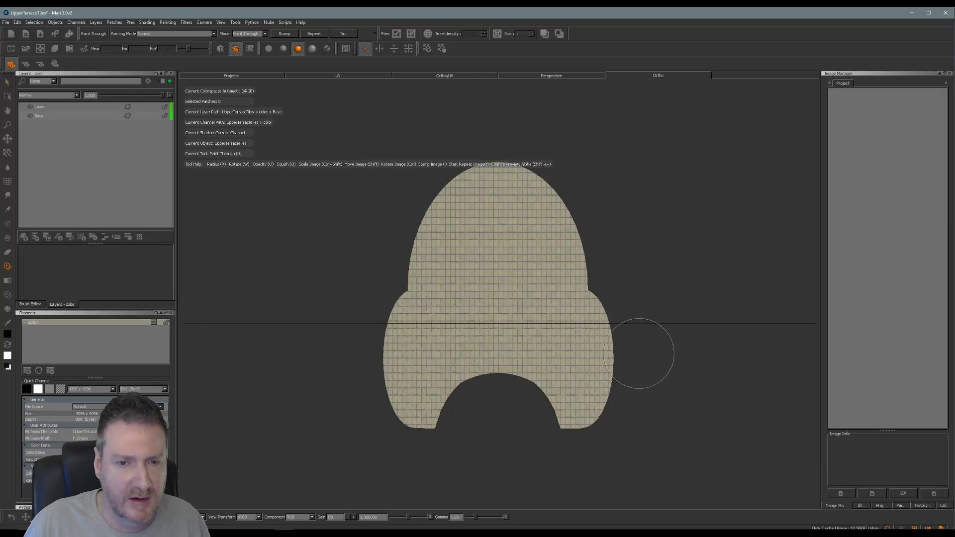
# - Switch the model display to flat lighting and inspect the imported diffuse texture on the terrace tiles from several angles
pyautogui.keyDown('alt'); pyautogui.moveTo(683, 267); pyautogui.dragTo(688, 210); pyautogui.keyUp('alt')
pyautogui.keyDown('alt'); pyautogui.moveTo(426, 252); pyautogui.dragTo(386, 232); pyautogui.keyUp('alt')
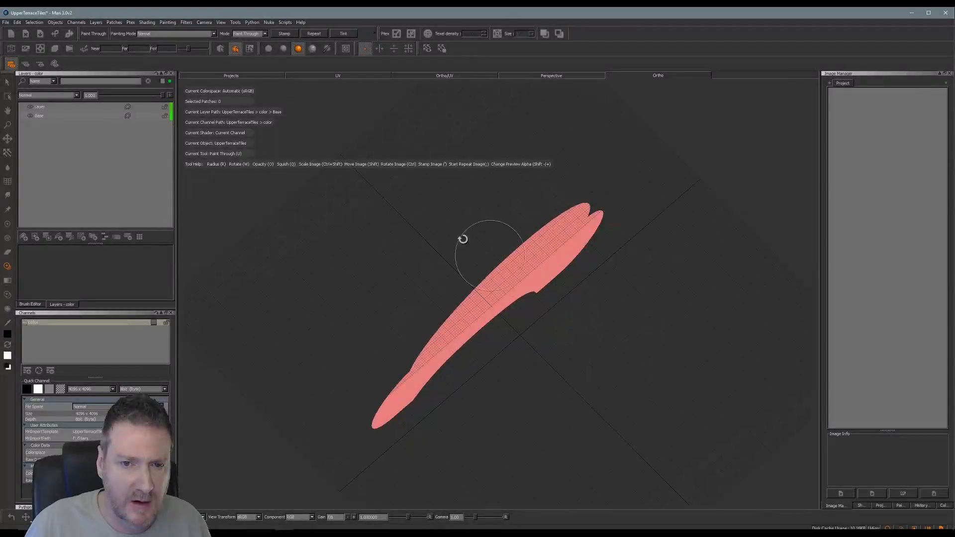
pyautogui.click(269, 48)
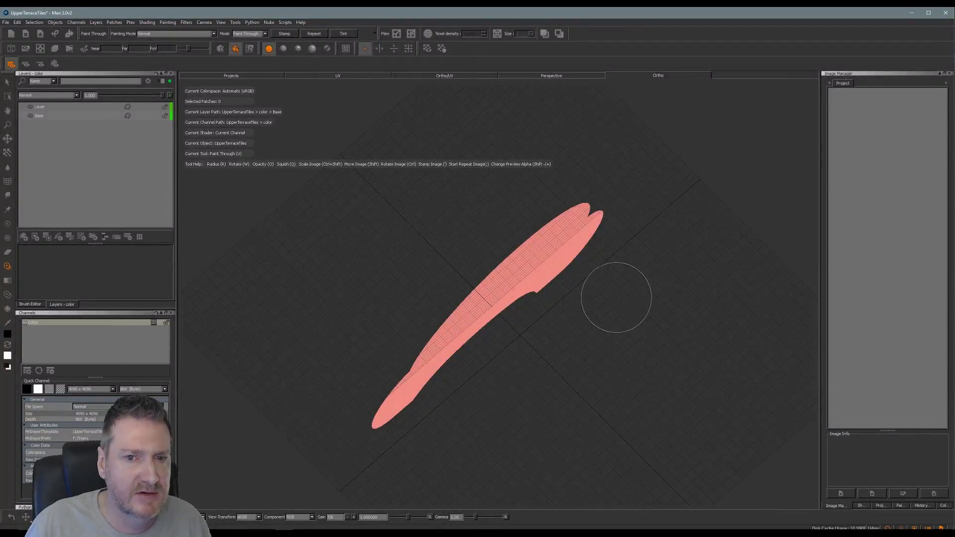
pyautogui.keyDown('alt'); pyautogui.moveTo(617, 298); pyautogui.dragTo(709, 346); pyautogui.keyUp('alt')
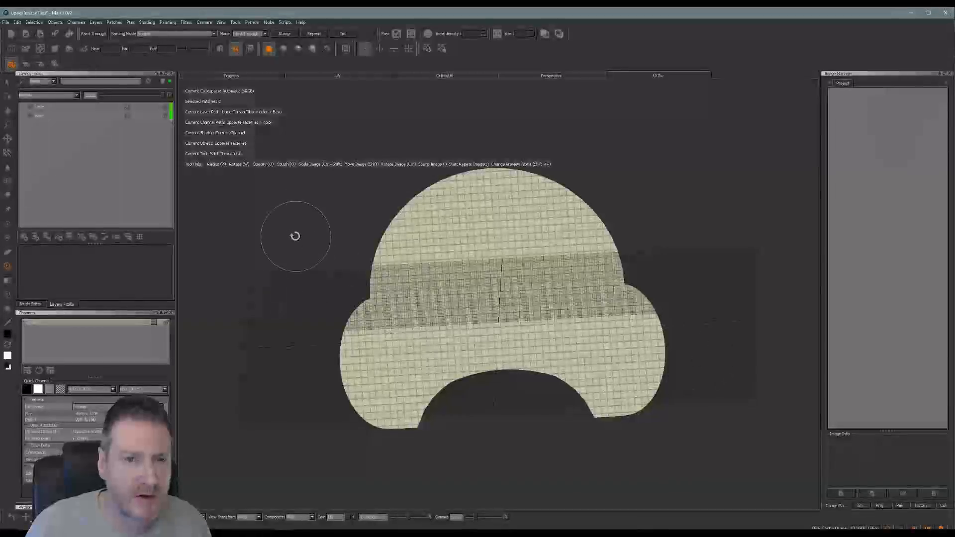
pyautogui.moveTo(280, 219)
pyautogui.keyDown('alt'); pyautogui.mouseDown()
pyautogui.moveTo(260, 176)
pyautogui.moveTo(262, 187)
pyautogui.mouseUp(); pyautogui.keyUp('alt')
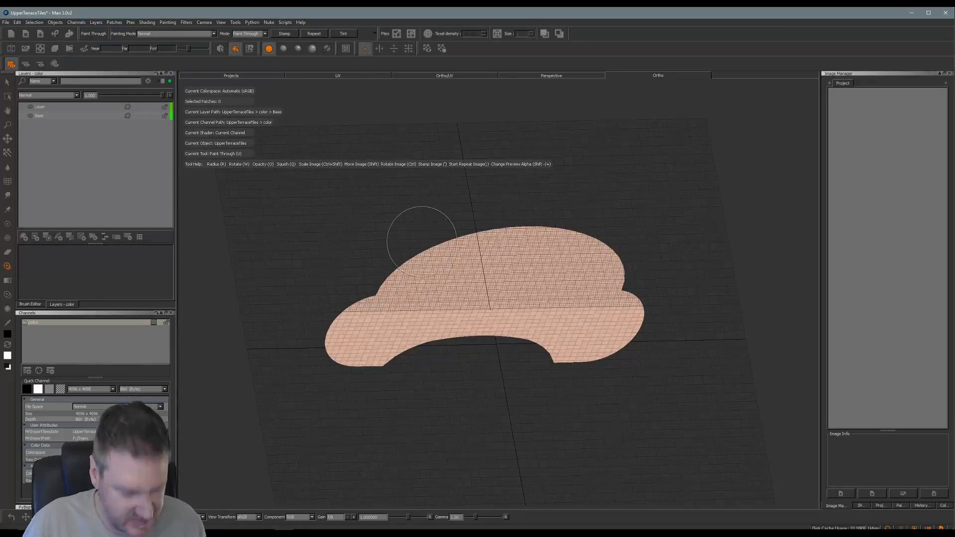
pyautogui.keyDown('alt'); pyautogui.moveTo(425, 241); pyautogui.dragTo(495, 237, button='right'); pyautogui.keyUp('alt')
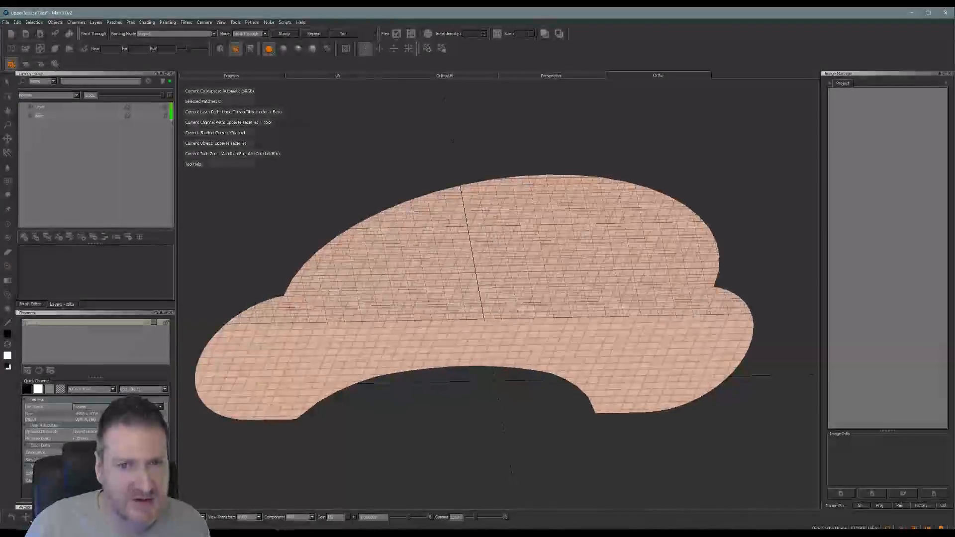
pyautogui.keyDown('alt'); pyautogui.moveTo(487, 261); pyautogui.dragTo(523, 263, button='middle'); pyautogui.keyUp('alt')
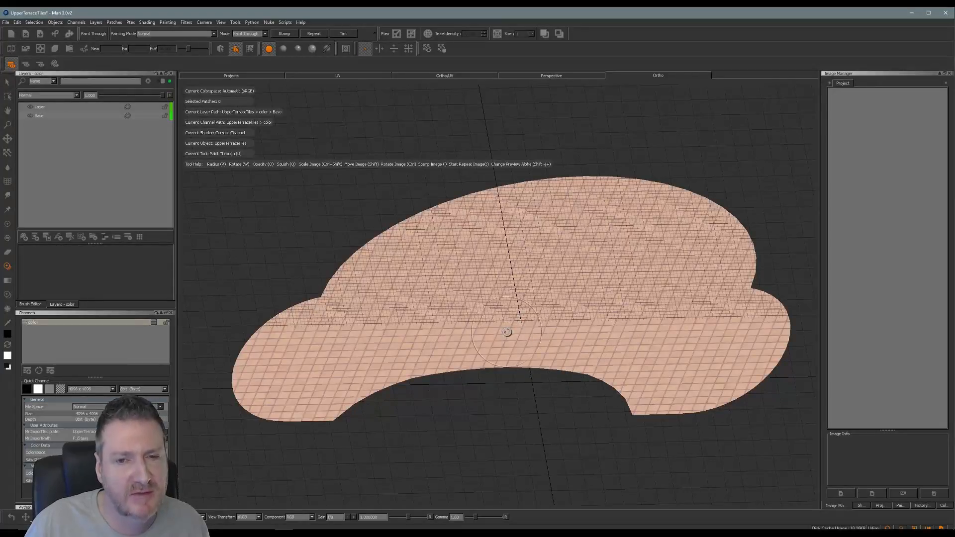
pyautogui.moveTo(508, 333)
pyautogui.keyDown('alt'); pyautogui.mouseDown()
pyautogui.moveTo(513, 352)
pyautogui.moveTo(527, 351)
pyautogui.mouseUp(); pyautogui.keyUp('alt')
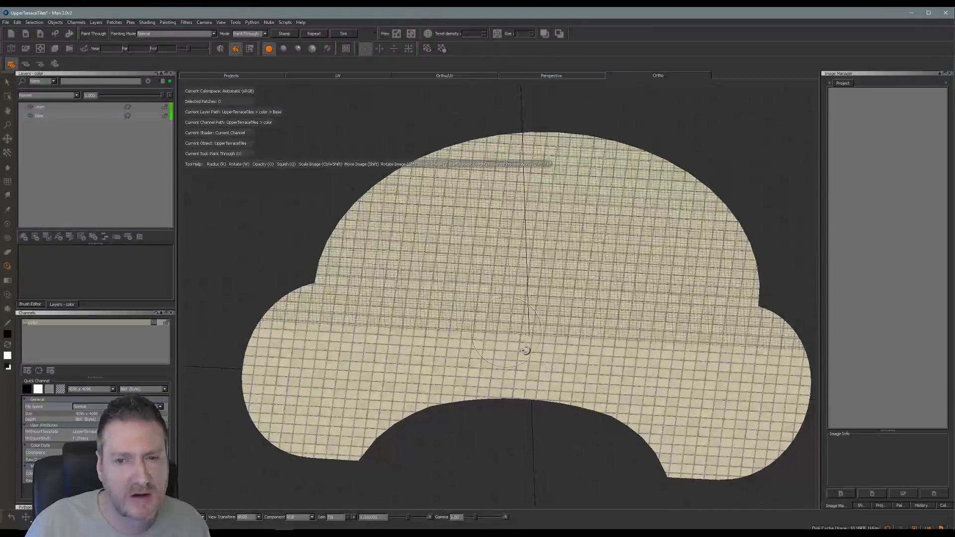
pyautogui.keyDown('alt'); pyautogui.keyDown('shift'); pyautogui.moveTo(553, 316); pyautogui.dragTo(530, 294); pyautogui.keyUp('shift'); pyautogui.keyUp('alt')
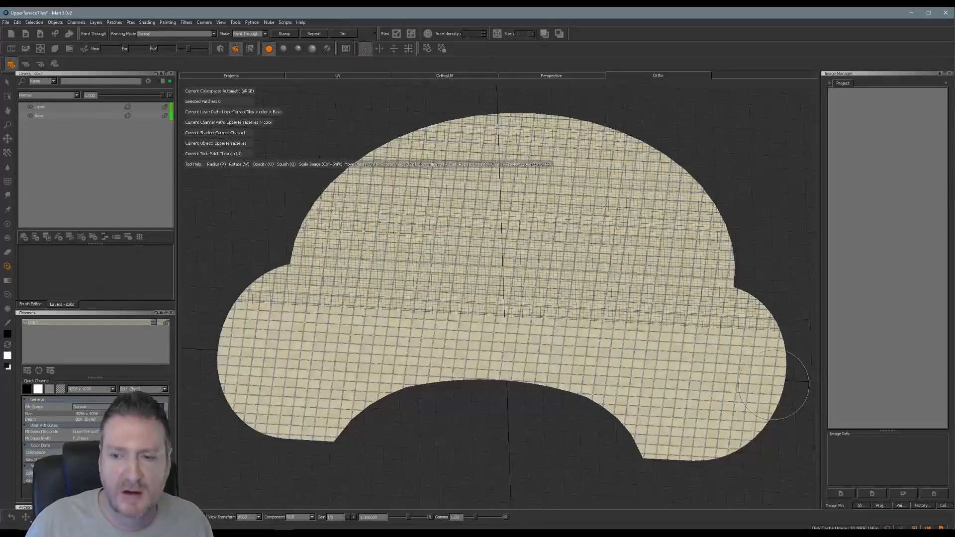
# - Load all images from the Dirt & Graffiti texture volume's maps_hi folder into the Image Manager
pyautogui.click(841, 494)
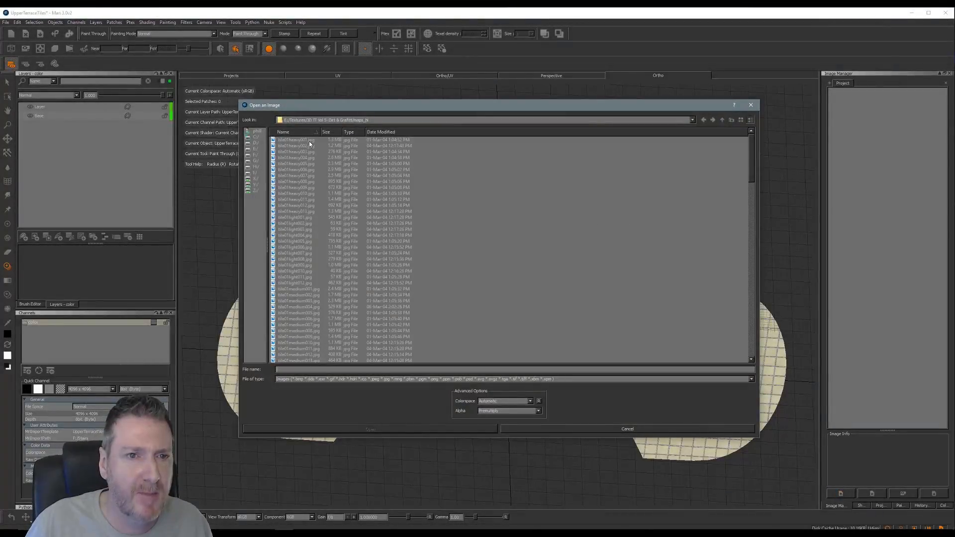
pyautogui.click(309, 142)
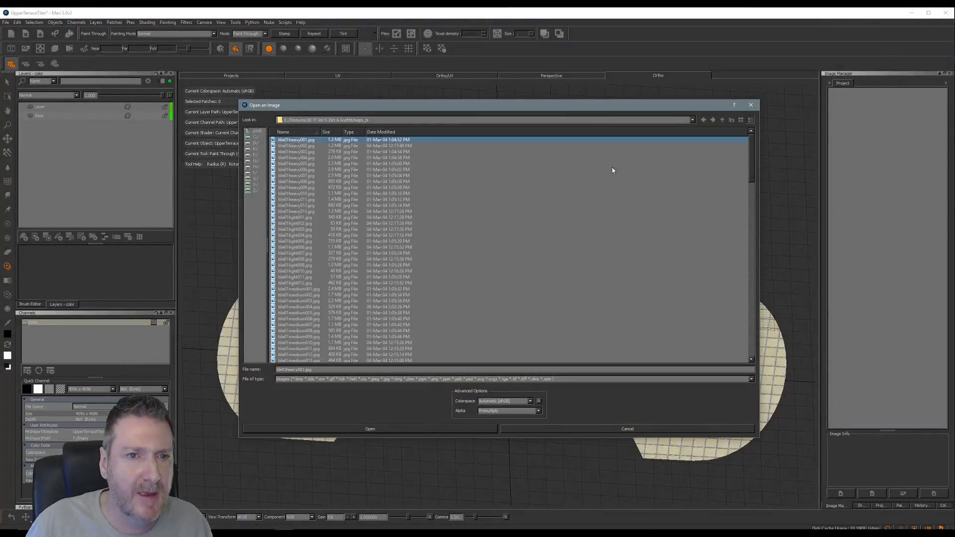
pyautogui.moveTo(753, 165); pyautogui.dragTo(752, 354)
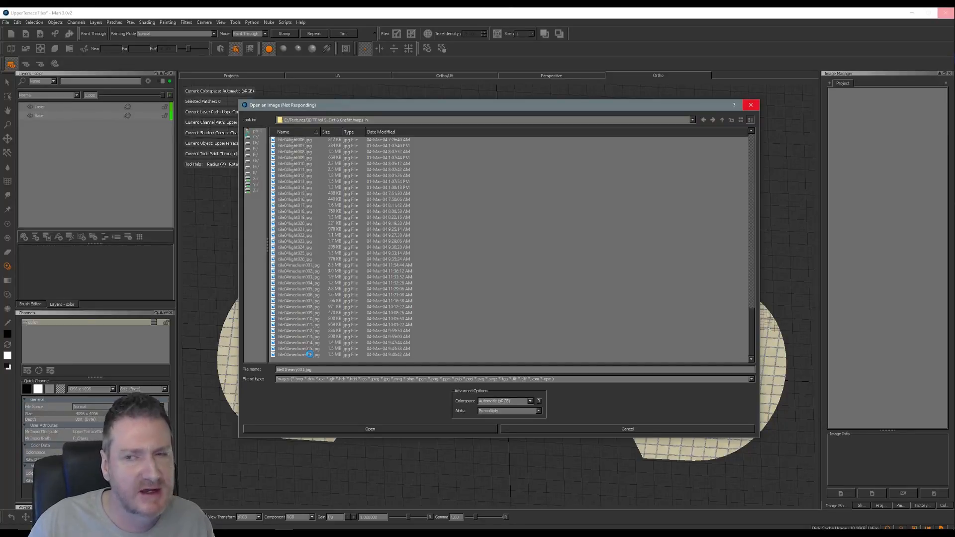
pyautogui.click(337, 429)
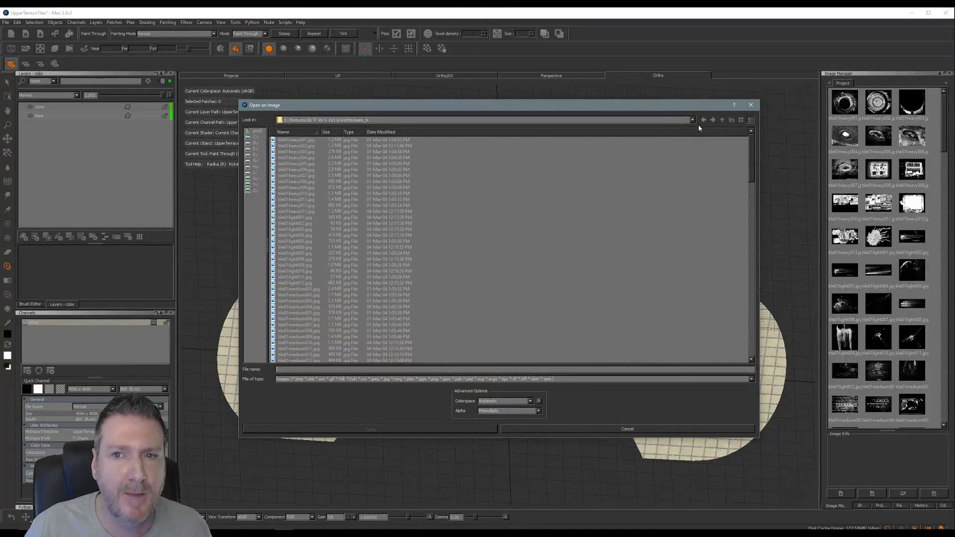
# - Load all images from the maps_hi folder of the 3D TT Vol 2 Aged & Stressed textures in E:/Textures into the Image Manager
pyautogui.click(722, 121)
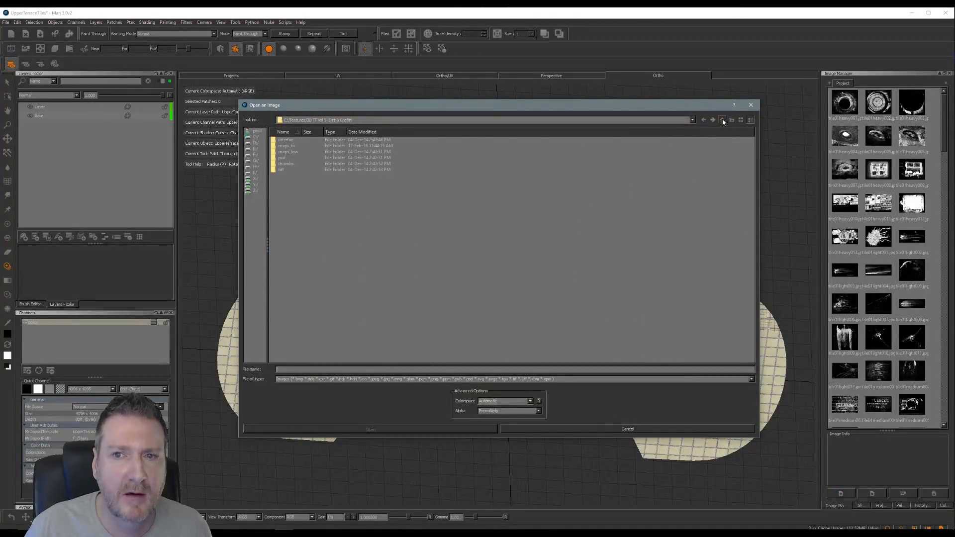
pyautogui.click(722, 121)
pyautogui.doubleClick(349, 146)
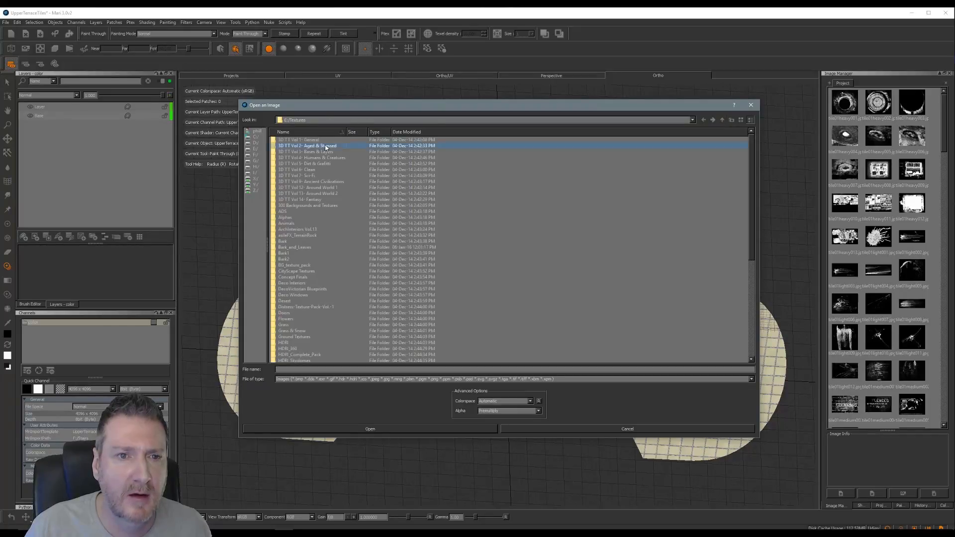
pyautogui.doubleClick(292, 152)
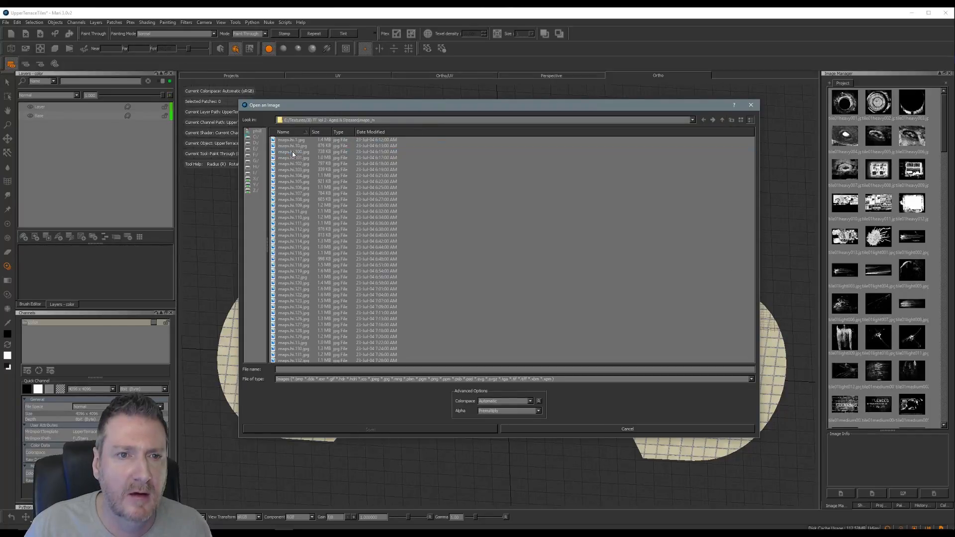
pyautogui.click(299, 141)
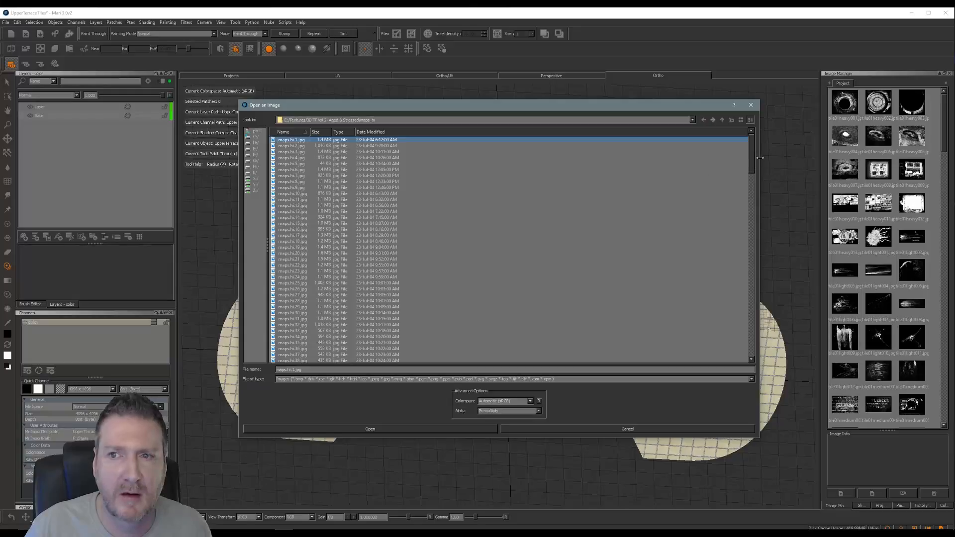
pyautogui.moveTo(751, 167); pyautogui.dragTo(749, 364)
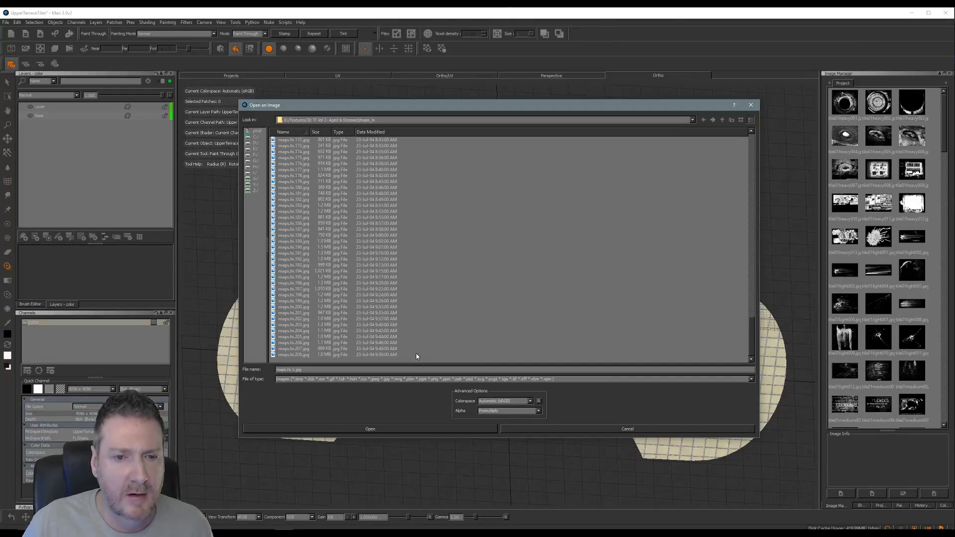
pyautogui.hotkey('ctrl', 'a')
pyautogui.click(359, 428)
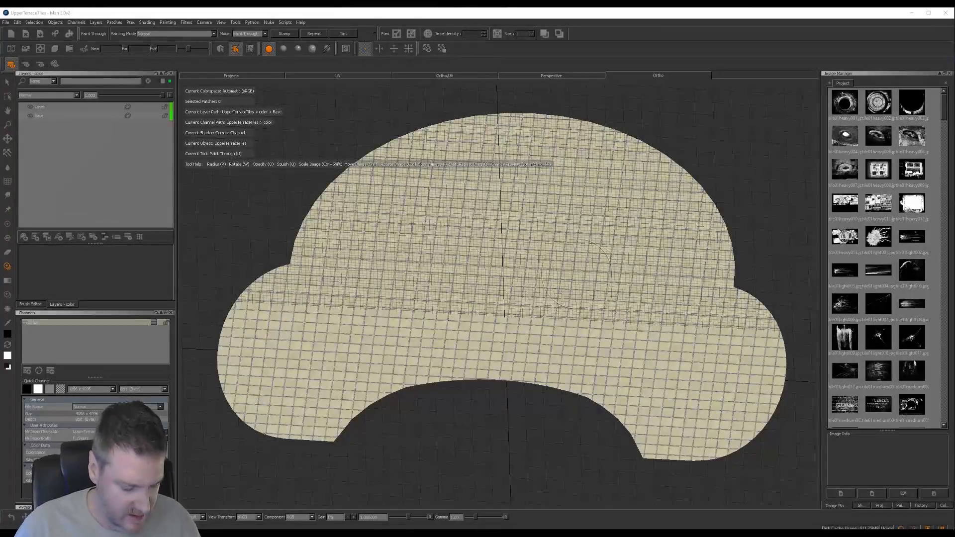
# - Inspect the terrace tiles from several angles and activate the Paint Through tool
pyautogui.keyDown('alt'); pyautogui.moveTo(533, 271); pyautogui.dragTo(538, 292); pyautogui.keyUp('alt')
pyautogui.keyDown('alt'); pyautogui.moveTo(451, 276); pyautogui.dragTo(433, 322, button='middle'); pyautogui.keyUp('alt')
pyautogui.keyDown('alt'); pyautogui.moveTo(717, 282); pyautogui.dragTo(675, 246); pyautogui.keyUp('alt')
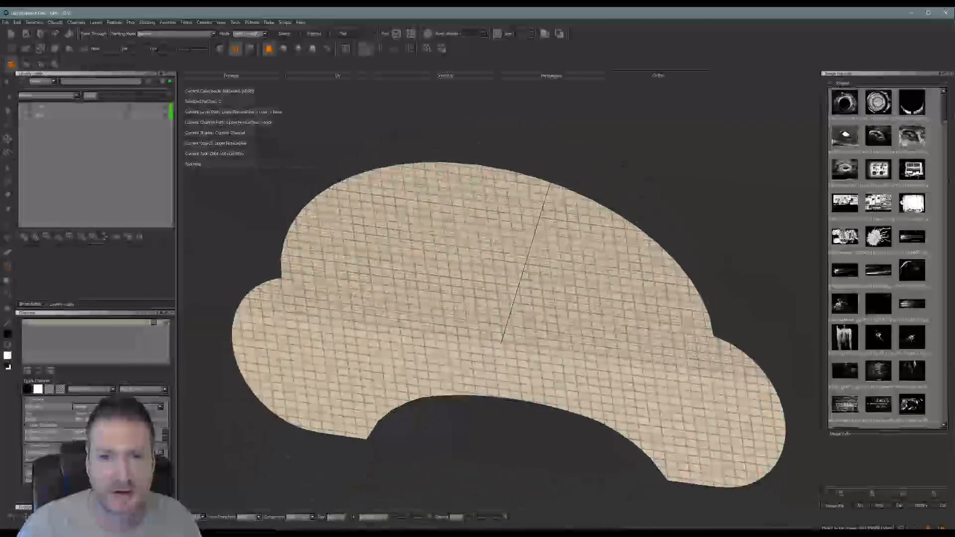
pyautogui.keyDown('alt'); pyautogui.moveTo(302, 267); pyautogui.dragTo(258, 284); pyautogui.keyUp('alt')
pyautogui.moveTo(541, 399)
pyautogui.keyDown('alt'); pyautogui.mouseDown()
pyautogui.moveTo(560, 380)
pyautogui.moveTo(561, 405)
pyautogui.mouseUp(); pyautogui.keyUp('alt')
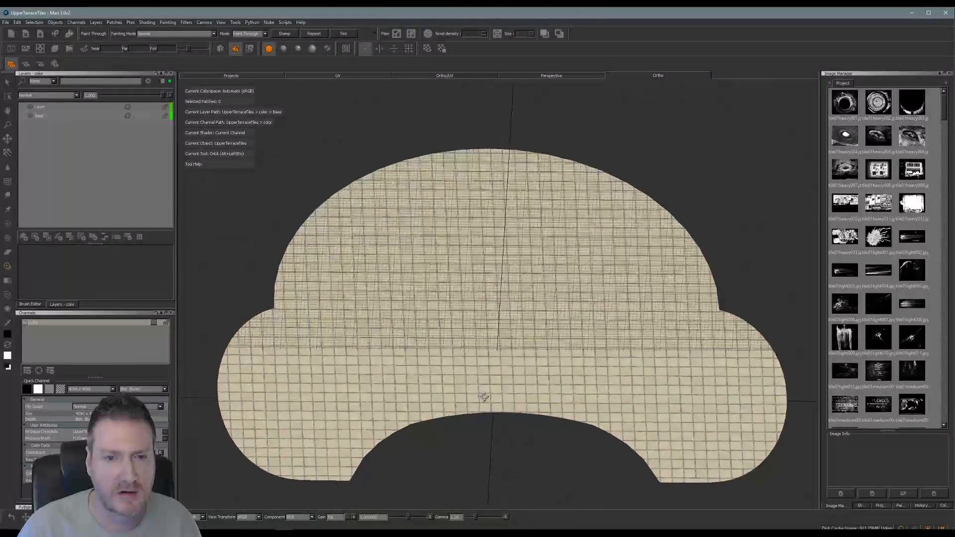
pyautogui.keyDown('alt'); pyautogui.moveTo(484, 397); pyautogui.dragTo(478, 401); pyautogui.keyUp('alt')
pyautogui.press('u')
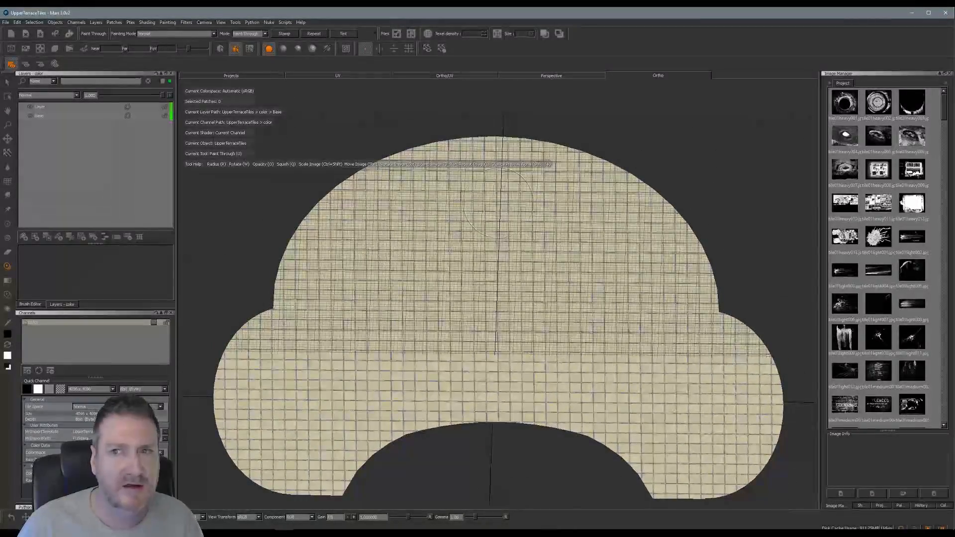
# - Review the available shaders and the projection settings, and return to the loaded images
pyautogui.click(861, 505)
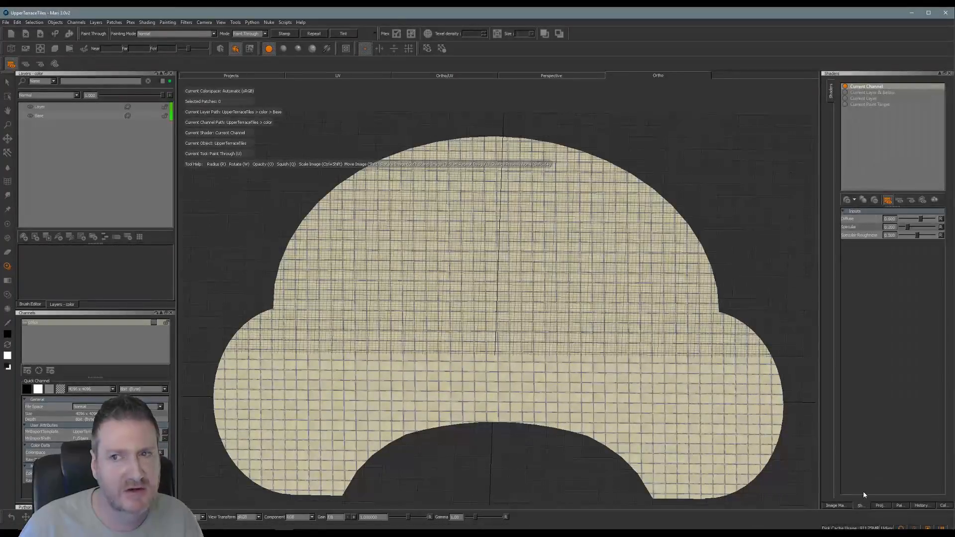
pyautogui.click(881, 506)
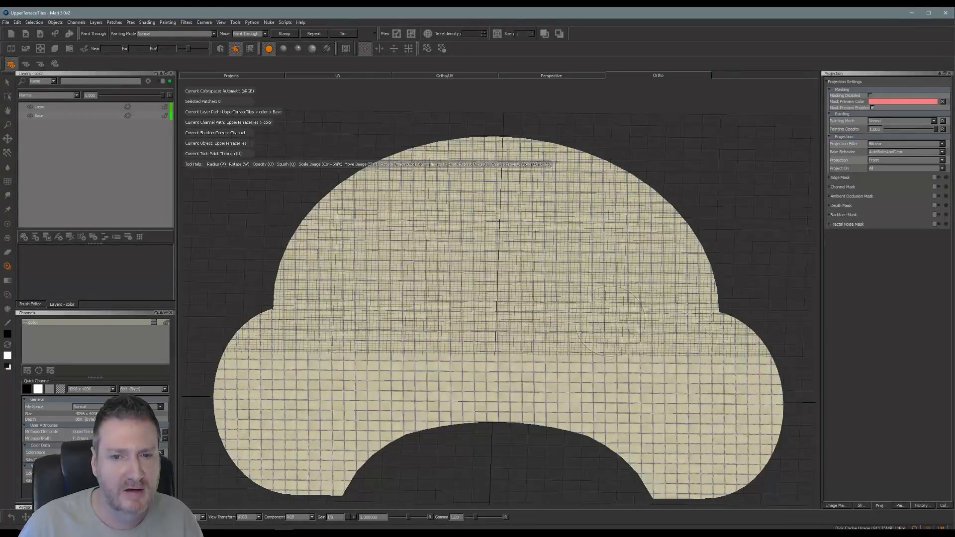
pyautogui.moveTo(560, 299)
pyautogui.keyDown('alt'); pyautogui.mouseDown()
pyautogui.moveTo(595, 225)
pyautogui.moveTo(596, 286)
pyautogui.mouseUp(); pyautogui.keyUp('alt')
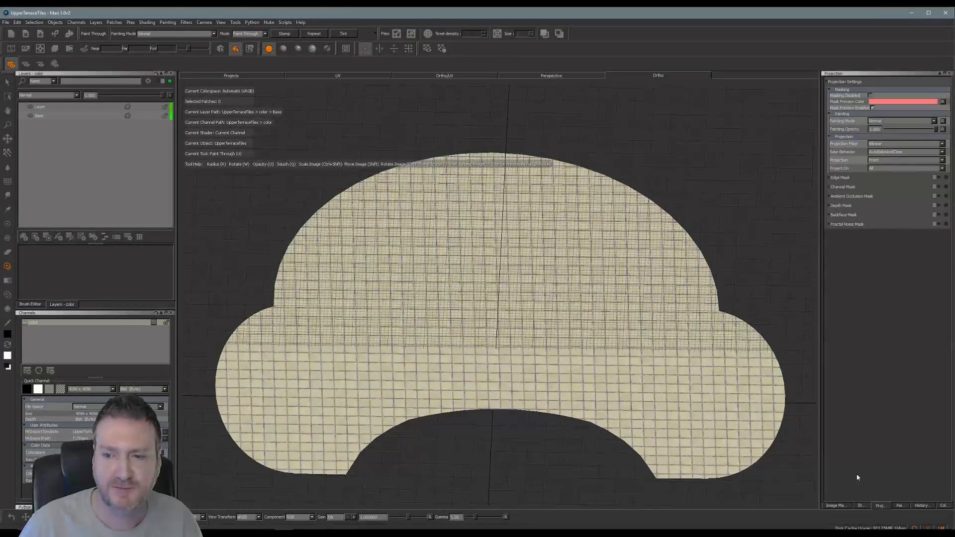
pyautogui.click(836, 506)
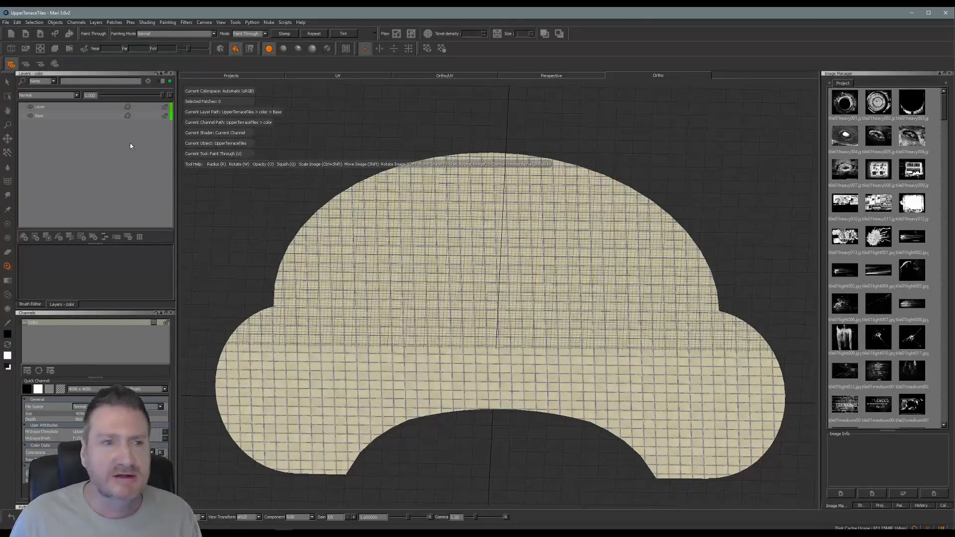
# - Add a new paint layer to the color channel's stack and frame the whole terrace from a steeper angle
pyautogui.click(24, 237)
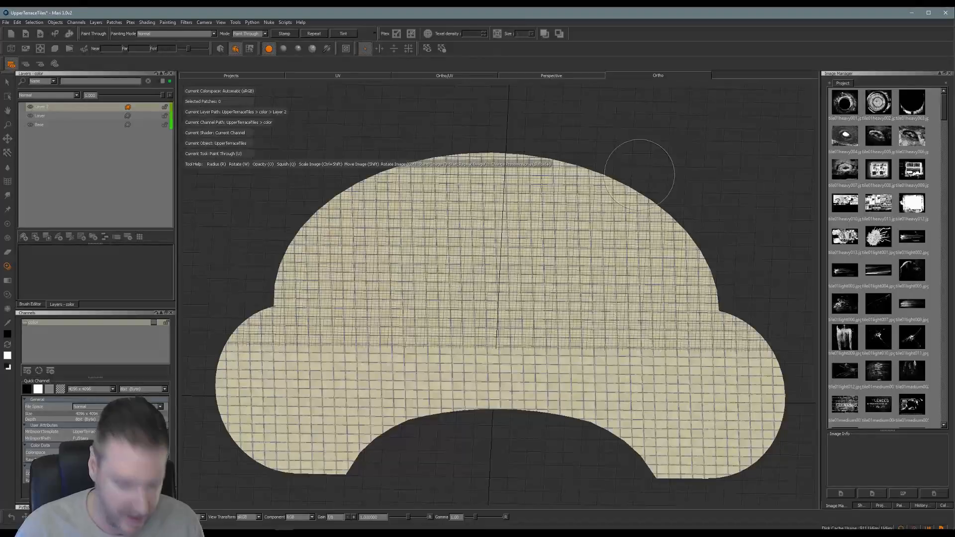
pyautogui.moveTo(668, 158)
pyautogui.keyDown('alt'); pyautogui.mouseDown()
pyautogui.moveTo(656, 198)
pyautogui.moveTo(631, 222)
pyautogui.mouseUp(); pyautogui.keyUp('alt')
pyautogui.keyDown('alt'); pyautogui.moveTo(621, 247); pyautogui.dragTo(623, 224, button='middle'); pyautogui.keyUp('alt')
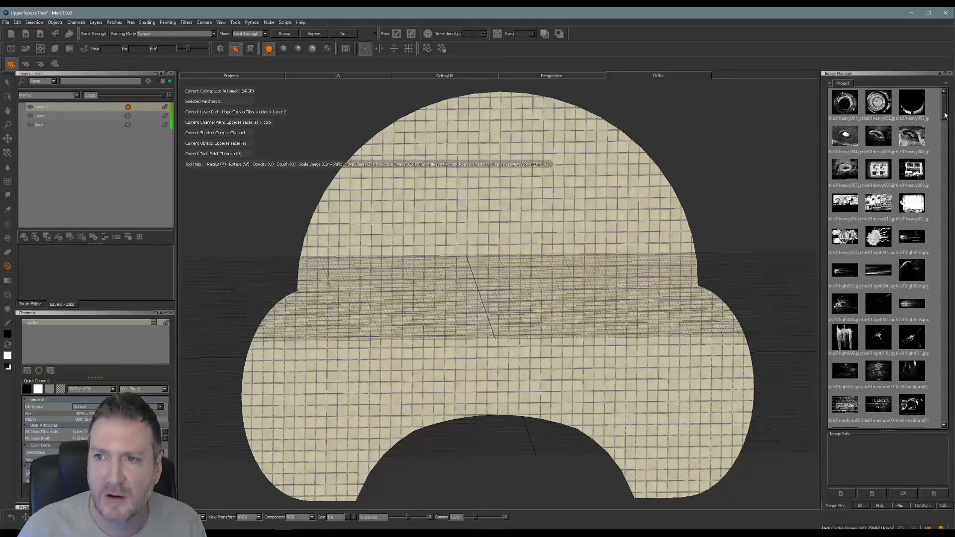
# - Place the grunge image tile04heavy005.jpg for painting through, then scale and move it to cover the upper part of the terrace
pyautogui.moveTo(945, 116); pyautogui.dragTo(934, 173)
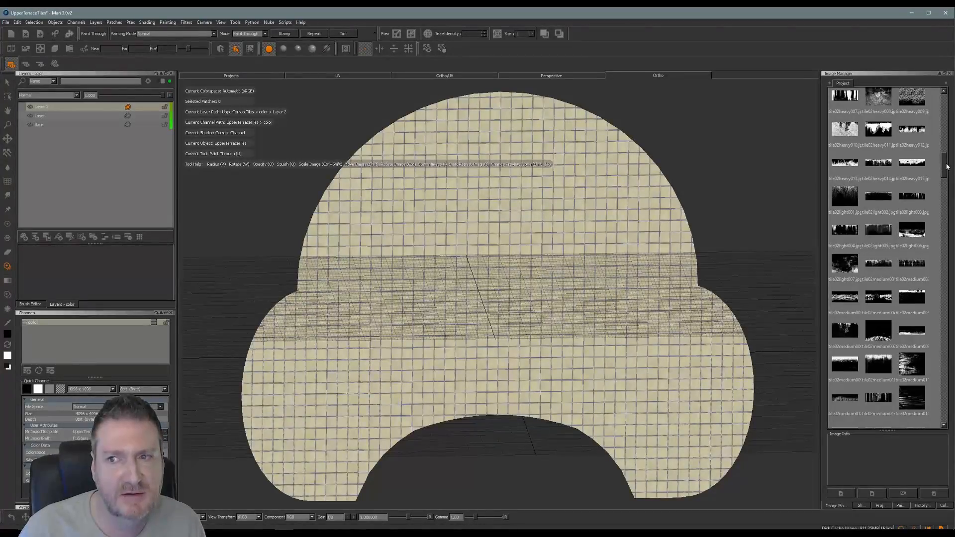
pyautogui.moveTo(947, 167); pyautogui.dragTo(942, 183)
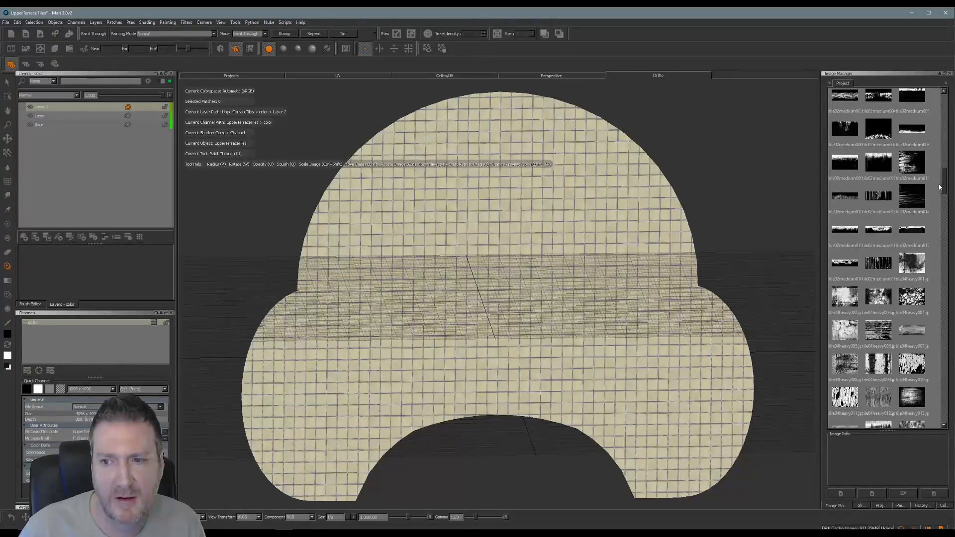
pyautogui.click(851, 332)
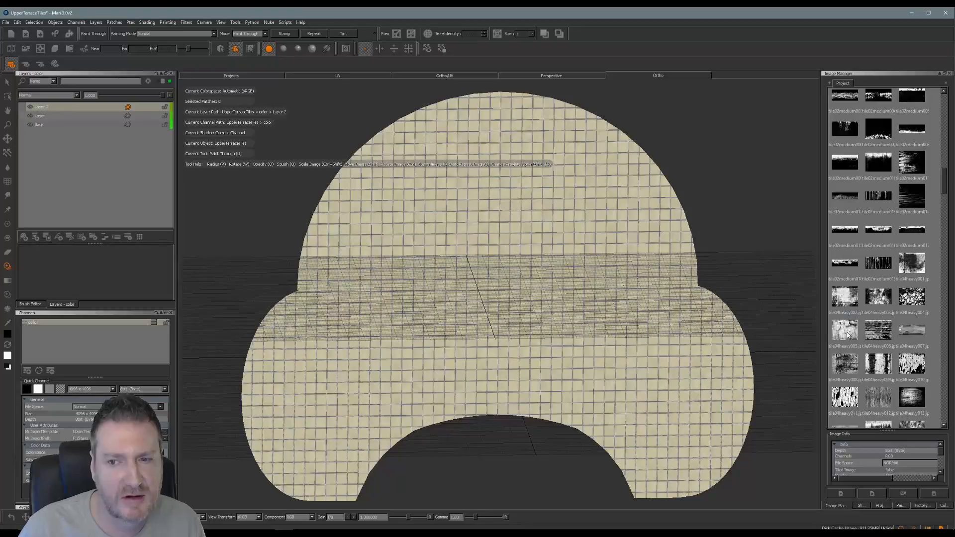
pyautogui.moveTo(848, 335)
pyautogui.mouseDown()
pyautogui.moveTo(543, 254)
pyautogui.moveTo(573, 277)
pyautogui.mouseUp()
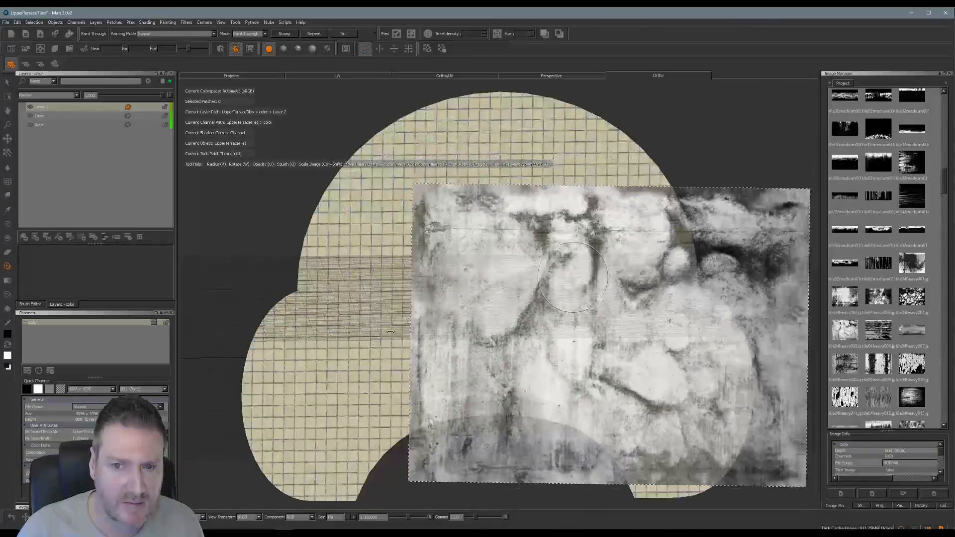
pyautogui.keyDown('ctrl'); pyautogui.keyDown('shift'); pyautogui.moveTo(391, 332); pyautogui.dragTo(405, 333); pyautogui.keyUp('shift'); pyautogui.keyUp('ctrl')
pyautogui.moveTo(554, 370)
pyautogui.keyDown('shift'); pyautogui.mouseDown()
pyautogui.moveTo(454, 316)
pyautogui.moveTo(470, 277)
pyautogui.mouseUp(); pyautogui.keyUp('shift')
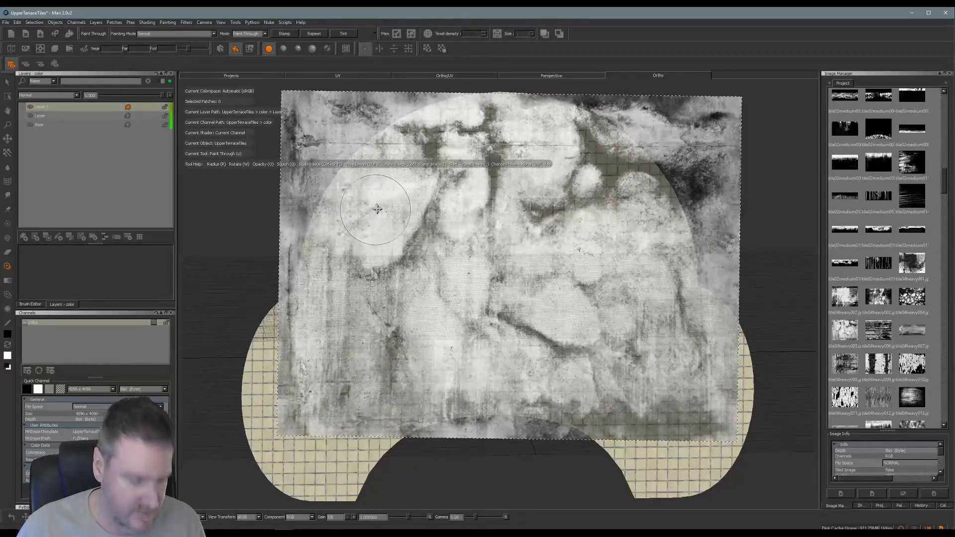
pyautogui.keyDown('shift'); pyautogui.moveTo(377, 210); pyautogui.dragTo(377, 205); pyautogui.keyUp('shift')
# - Paint the grunge image through onto the upper dome and middle band of the terrace tiles with repeated strokes
pyautogui.moveTo(417, 117)
pyautogui.mouseDown()
pyautogui.moveTo(621, 118)
pyautogui.moveTo(592, 142)
pyautogui.moveTo(378, 154)
pyautogui.moveTo(339, 204)
pyautogui.moveTo(689, 219)
pyautogui.moveTo(447, 274)
pyautogui.moveTo(622, 299)
pyautogui.moveTo(423, 328)
pyautogui.moveTo(657, 343)
pyautogui.mouseUp()
pyautogui.moveTo(323, 319); pyautogui.dragTo(190, 342)
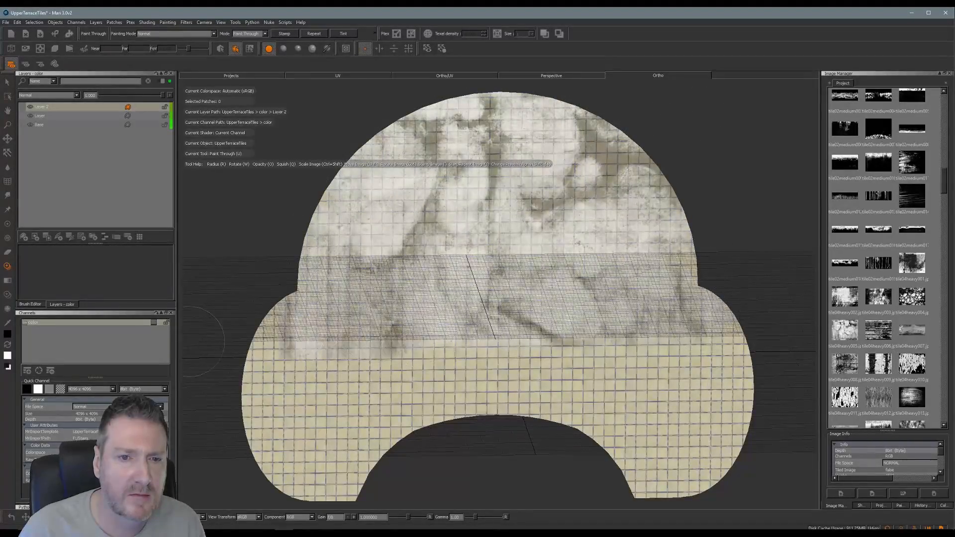
pyautogui.moveTo(427, 286)
pyautogui.mouseDown()
pyautogui.moveTo(423, 231)
pyautogui.moveTo(507, 182)
pyautogui.moveTo(495, 169)
pyautogui.moveTo(502, 180)
pyautogui.mouseUp()
pyautogui.moveTo(498, 174); pyautogui.dragTo(502, 183)
pyautogui.moveTo(421, 206)
pyautogui.mouseDown()
pyautogui.moveTo(467, 214)
pyautogui.moveTo(505, 263)
pyautogui.mouseUp()
pyautogui.moveTo(529, 224); pyautogui.dragTo(597, 241)
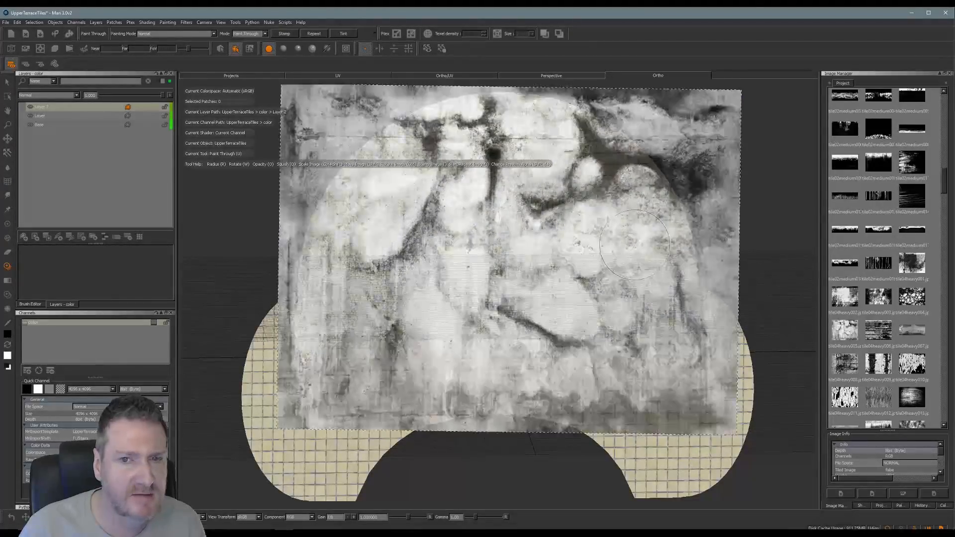
pyautogui.moveTo(511, 269); pyautogui.dragTo(492, 307)
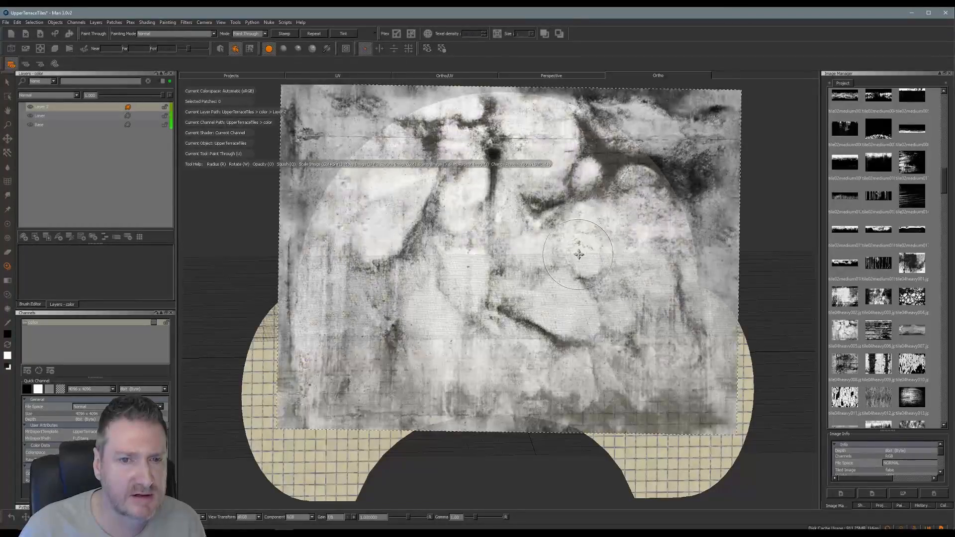
# - Move the grunge image over the terrace's lower-left lobe and paint it onto the tiles there
pyautogui.keyDown('shift'); pyautogui.moveTo(579, 255); pyautogui.dragTo(490, 367); pyautogui.keyUp('shift')
pyautogui.moveTo(349, 308)
pyautogui.mouseDown()
pyautogui.moveTo(307, 343)
pyautogui.moveTo(271, 318)
pyautogui.moveTo(259, 423)
pyautogui.moveTo(296, 471)
pyautogui.moveTo(406, 463)
pyautogui.moveTo(349, 433)
pyautogui.moveTo(393, 373)
pyautogui.moveTo(428, 348)
pyautogui.moveTo(383, 443)
pyautogui.moveTo(493, 380)
pyautogui.moveTo(466, 353)
pyautogui.mouseUp()
pyautogui.moveTo(326, 429); pyautogui.dragTo(303, 468)
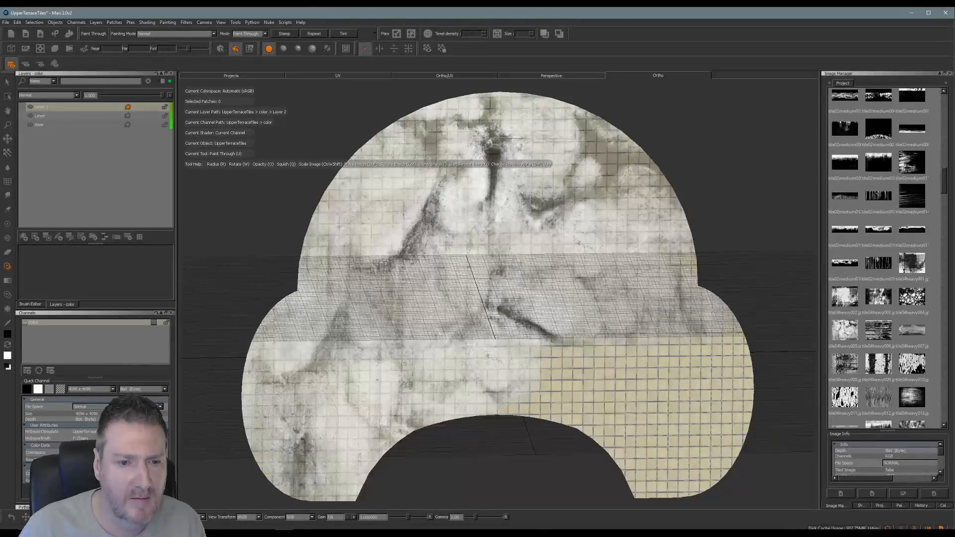
pyautogui.moveTo(303, 420)
pyautogui.mouseDown()
pyautogui.moveTo(299, 396)
pyautogui.moveTo(492, 394)
pyautogui.moveTo(481, 388)
pyautogui.mouseUp()
# - Paint the grunge image onto the terrace's lower-right lobe and move the image towards the model's right side
pyautogui.moveTo(667, 345)
pyautogui.mouseDown()
pyautogui.moveTo(731, 355)
pyautogui.moveTo(548, 374)
pyautogui.moveTo(517, 398)
pyautogui.moveTo(724, 470)
pyautogui.moveTo(658, 463)
pyautogui.moveTo(725, 393)
pyautogui.moveTo(631, 438)
pyautogui.mouseUp()
pyautogui.moveTo(690, 422)
pyautogui.mouseDown()
pyautogui.moveTo(668, 448)
pyautogui.moveTo(737, 360)
pyautogui.mouseUp()
pyautogui.moveTo(650, 365)
pyautogui.keyDown('shift'); pyautogui.mouseDown()
pyautogui.moveTo(690, 452)
pyautogui.moveTo(652, 460)
pyautogui.moveTo(691, 473)
pyautogui.moveTo(610, 444)
pyautogui.moveTo(619, 452)
pyautogui.mouseUp(); pyautogui.keyUp('shift')
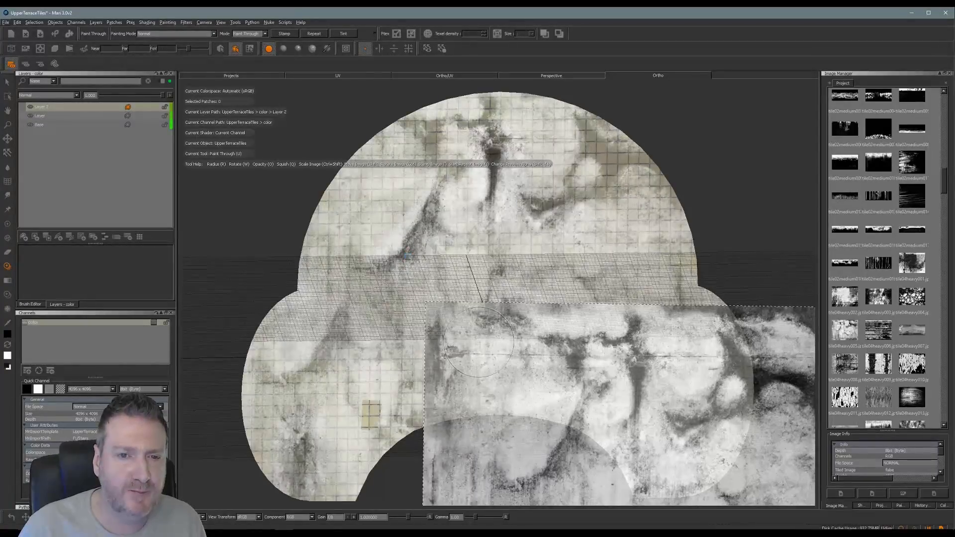
pyautogui.moveTo(505, 370)
pyautogui.keyDown('shift'); pyautogui.mouseDown()
pyautogui.moveTo(530, 381)
pyautogui.moveTo(656, 180)
pyautogui.mouseUp(); pyautogui.keyUp('shift')
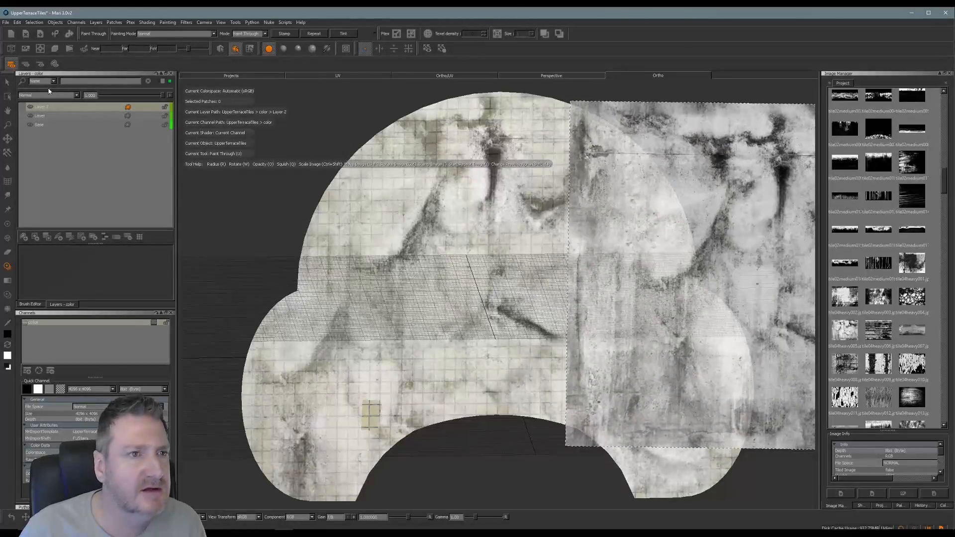
# - Try the Darken and Add blend modes on the painted grunge layer
pyautogui.click(77, 96)
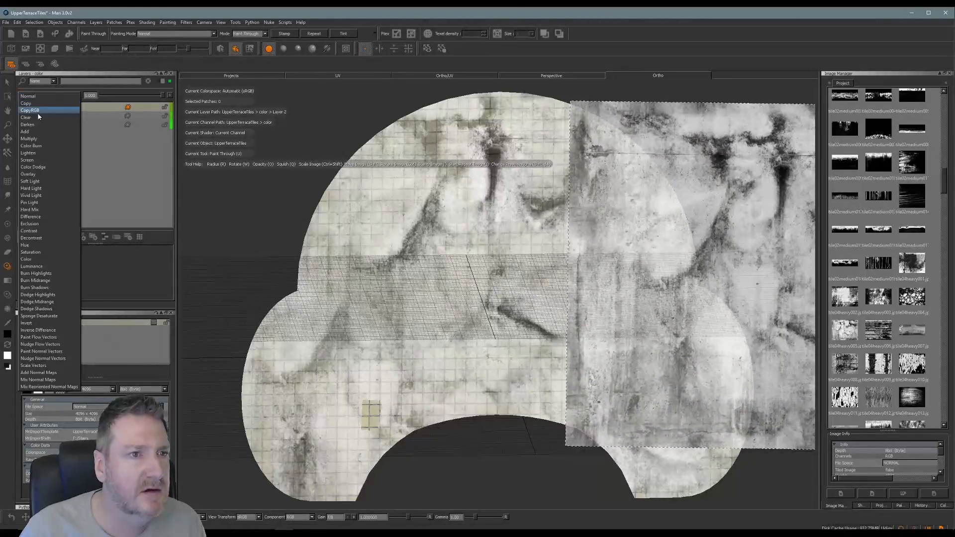
pyautogui.click(35, 125)
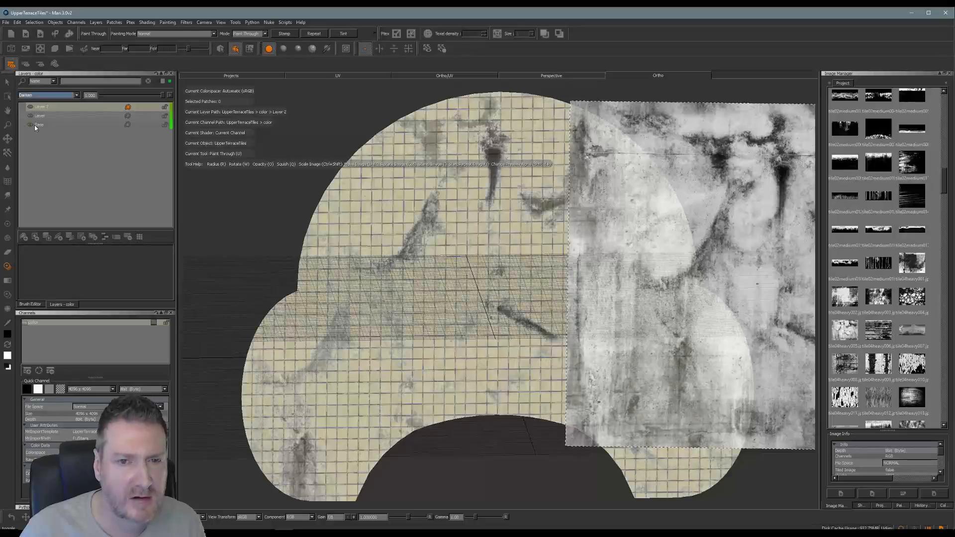
pyautogui.click(75, 96)
pyautogui.click(61, 105)
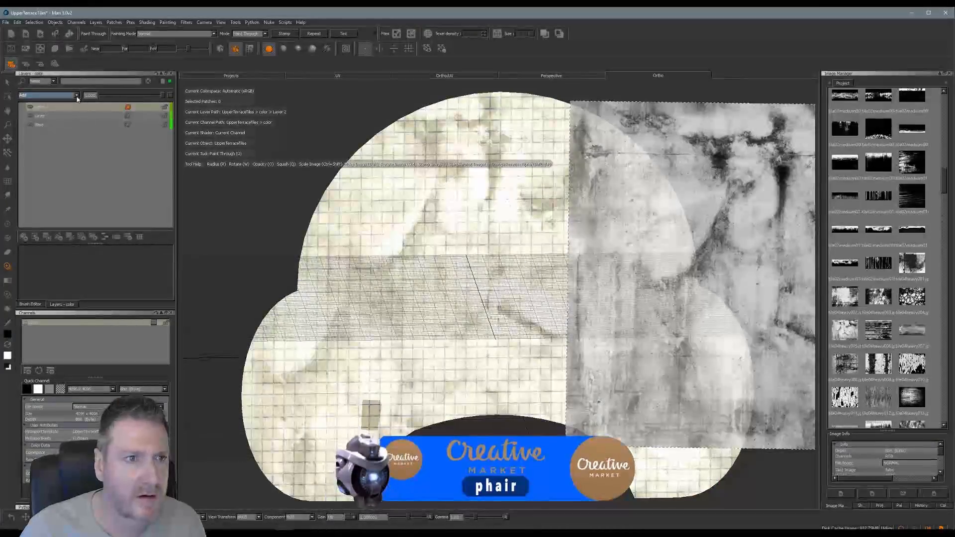
# - Set the grunge layer's blend mode to Multiply and lower its opacity to about half
pyautogui.click(78, 95)
pyautogui.click(61, 103)
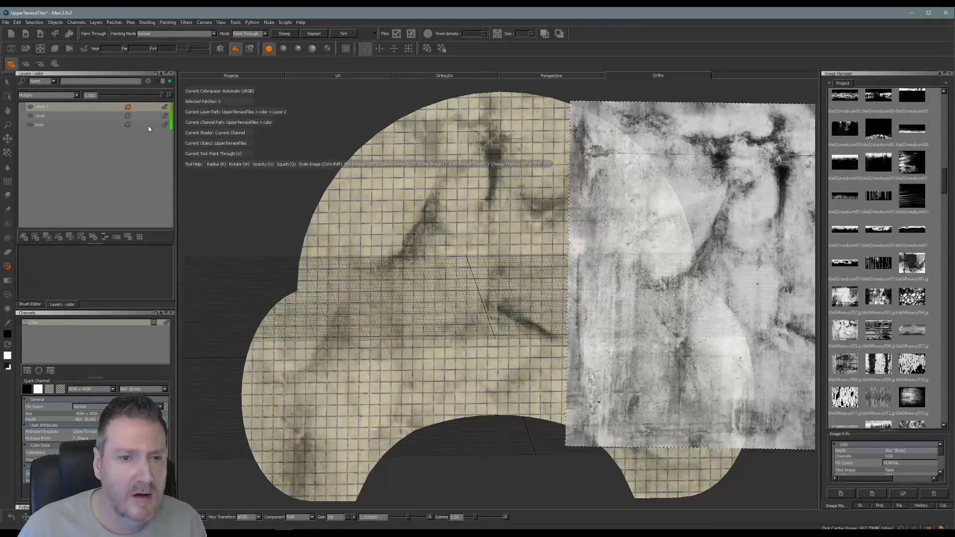
pyautogui.moveTo(163, 97); pyautogui.dragTo(134, 105)
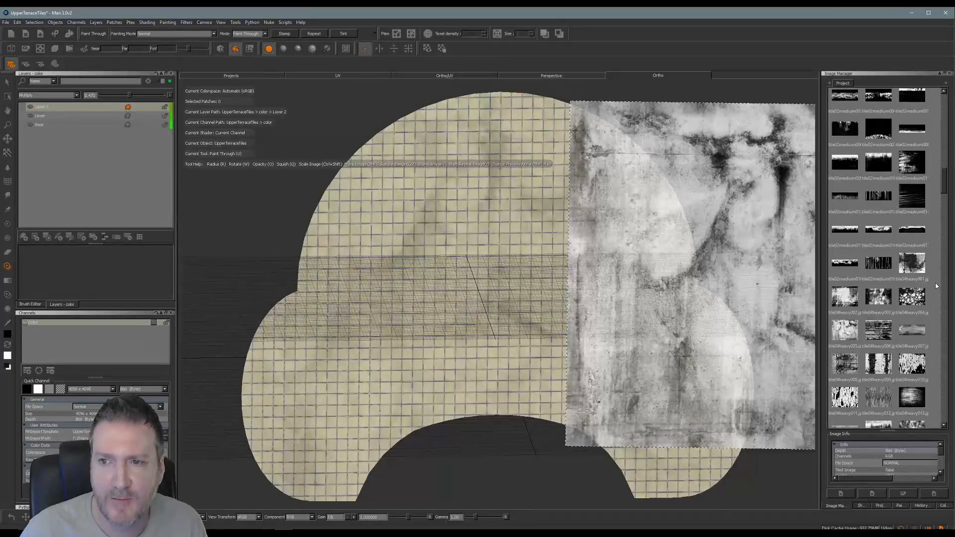
# - Load the white texture with green lichen spots for paint-through, place it over the terrace's top edge and add a new layer
pyautogui.moveTo(944, 188); pyautogui.dragTo(945, 275)
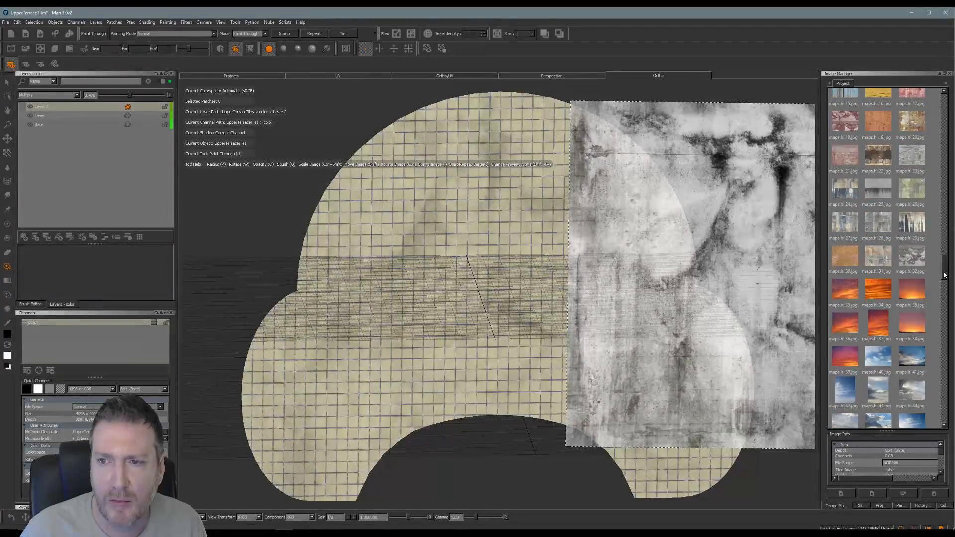
pyautogui.moveTo(943, 278); pyautogui.dragTo(926, 340)
pyautogui.scroll(-5, 925, 340)
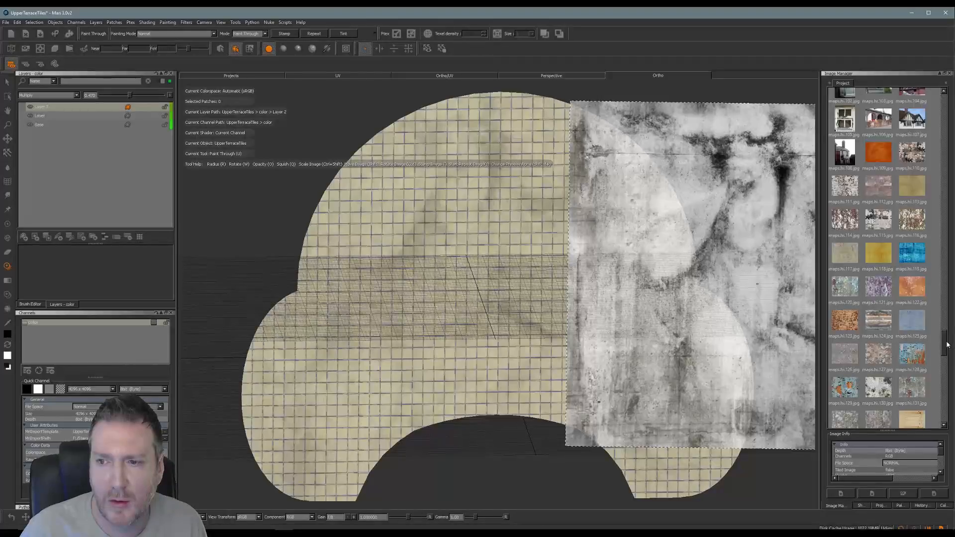
pyautogui.moveTo(948, 345); pyautogui.dragTo(946, 350)
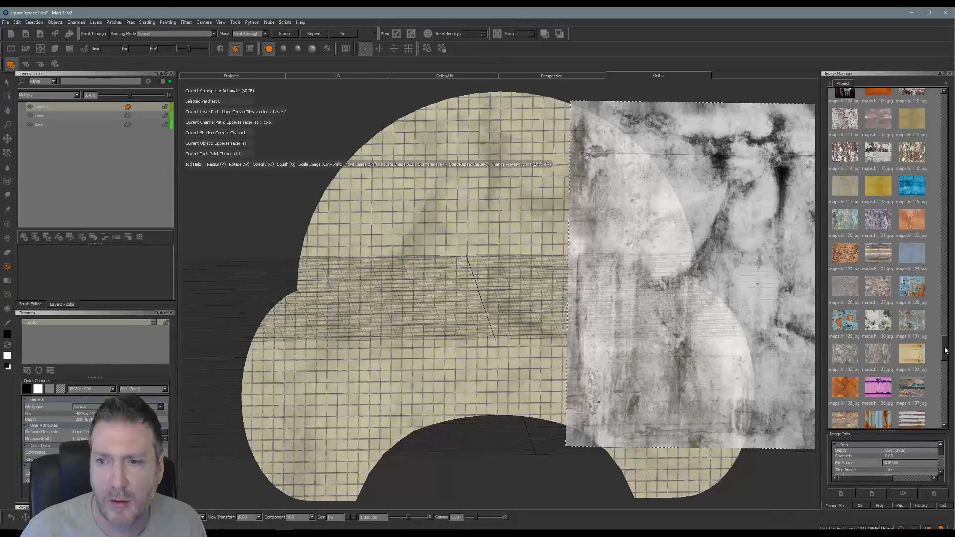
pyautogui.moveTo(881, 321); pyautogui.dragTo(631, 304)
pyautogui.moveTo(773, 281)
pyautogui.keyDown('shift'); pyautogui.mouseDown()
pyautogui.moveTo(545, 294)
pyautogui.moveTo(532, 303)
pyautogui.moveTo(534, 318)
pyautogui.moveTo(414, 231)
pyautogui.moveTo(413, 219)
pyautogui.moveTo(374, 220)
pyautogui.moveTo(466, 152)
pyautogui.mouseUp(); pyautogui.keyUp('shift')
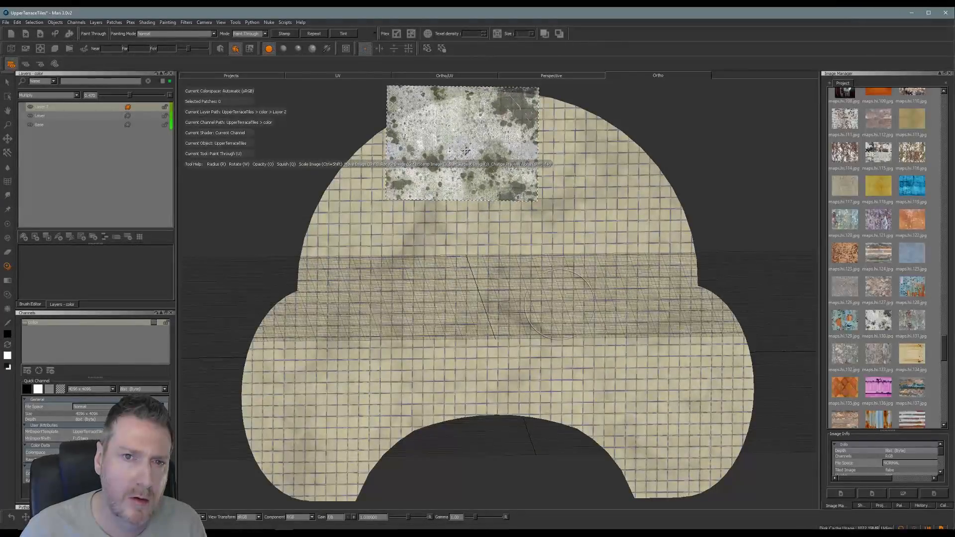
pyautogui.click(23, 237)
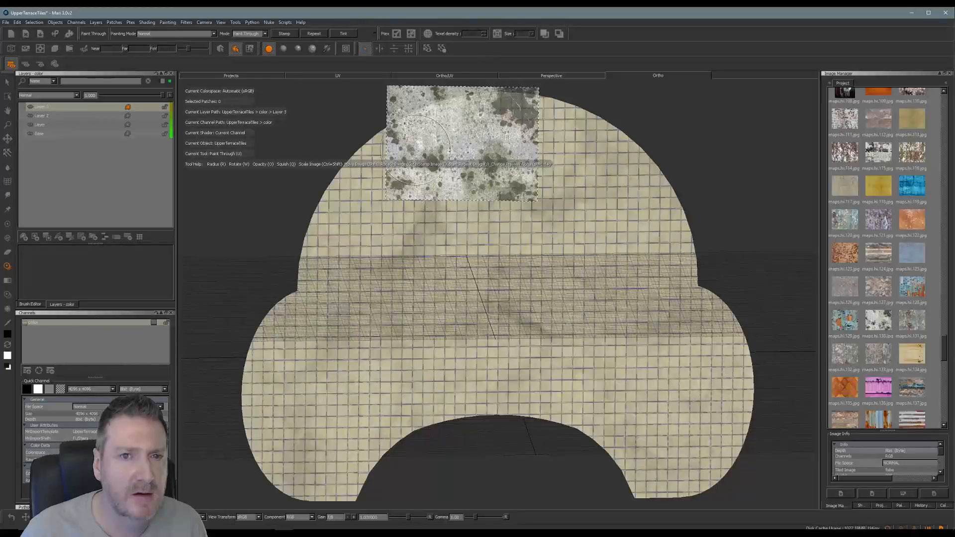
# - Paint the lichen image across the terrace's top, both sides and the two lower lobes, repositioning it for each area
pyautogui.moveTo(447, 142)
pyautogui.mouseDown()
pyautogui.moveTo(484, 127)
pyautogui.moveTo(466, 171)
pyautogui.moveTo(497, 182)
pyautogui.moveTo(462, 149)
pyautogui.moveTo(388, 144)
pyautogui.moveTo(363, 169)
pyautogui.moveTo(398, 137)
pyautogui.moveTo(369, 194)
pyautogui.moveTo(526, 234)
pyautogui.moveTo(512, 234)
pyautogui.moveTo(441, 182)
pyautogui.moveTo(551, 234)
pyautogui.moveTo(623, 149)
pyautogui.moveTo(548, 115)
pyautogui.moveTo(551, 175)
pyautogui.mouseUp()
pyautogui.moveTo(620, 136)
pyautogui.keyDown('shift'); pyautogui.mouseDown()
pyautogui.moveTo(703, 277)
pyautogui.moveTo(693, 285)
pyautogui.mouseUp(); pyautogui.keyUp('shift')
pyautogui.moveTo(664, 305)
pyautogui.mouseDown()
pyautogui.moveTo(678, 294)
pyautogui.moveTo(671, 265)
pyautogui.moveTo(612, 306)
pyautogui.moveTo(636, 314)
pyautogui.moveTo(324, 367)
pyautogui.moveTo(317, 288)
pyautogui.mouseUp()
pyautogui.moveTo(357, 335)
pyautogui.mouseDown()
pyautogui.moveTo(288, 376)
pyautogui.moveTo(299, 373)
pyautogui.moveTo(319, 438)
pyautogui.moveTo(343, 475)
pyautogui.moveTo(288, 443)
pyautogui.moveTo(555, 448)
pyautogui.moveTo(589, 432)
pyautogui.moveTo(645, 468)
pyautogui.mouseUp()
pyautogui.keyDown('shift'); pyautogui.moveTo(539, 443); pyautogui.dragTo(633, 466); pyautogui.keyUp('shift')
pyautogui.moveTo(694, 478)
pyautogui.mouseDown()
pyautogui.moveTo(709, 473)
pyautogui.moveTo(660, 491)
pyautogui.moveTo(720, 428)
pyautogui.moveTo(709, 422)
pyautogui.moveTo(720, 387)
pyautogui.moveTo(710, 384)
pyautogui.moveTo(722, 426)
pyautogui.moveTo(677, 455)
pyautogui.moveTo(670, 476)
pyautogui.mouseUp()
pyautogui.moveTo(694, 438)
pyautogui.keyDown('shift'); pyautogui.mouseDown()
pyautogui.moveTo(661, 461)
pyautogui.moveTo(665, 468)
pyautogui.moveTo(671, 454)
pyautogui.moveTo(425, 440)
pyautogui.mouseUp(); pyautogui.keyUp('shift')
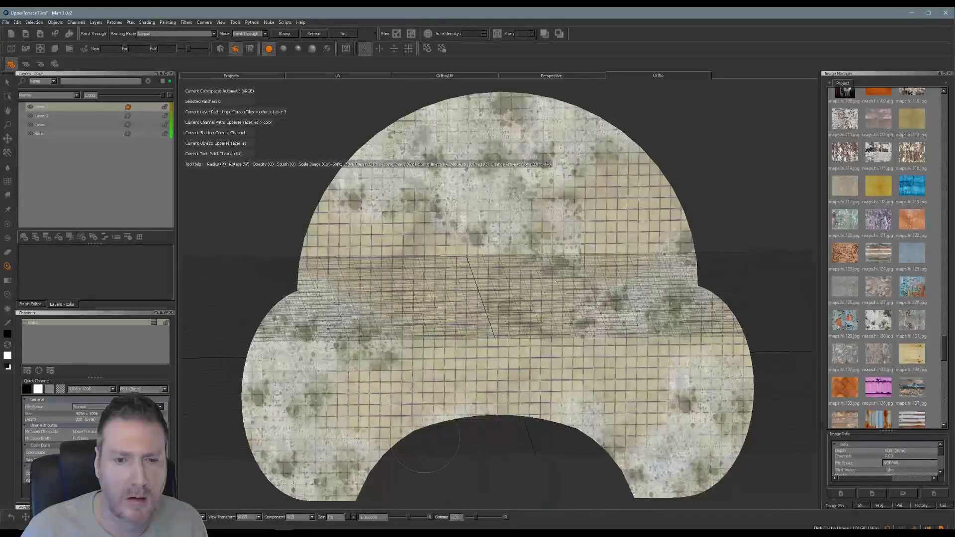
# - Paint the lichen image onto the terrace's upper-left and right edges and move the image towards the upper-right outside of the model
pyautogui.moveTo(485, 458)
pyautogui.keyDown('shift'); pyautogui.mouseDown()
pyautogui.moveTo(646, 244)
pyautogui.moveTo(347, 248)
pyautogui.mouseUp(); pyautogui.keyUp('shift')
pyautogui.moveTo(346, 209)
pyautogui.mouseDown()
pyautogui.moveTo(317, 238)
pyautogui.moveTo(315, 264)
pyautogui.moveTo(650, 224)
pyautogui.mouseUp()
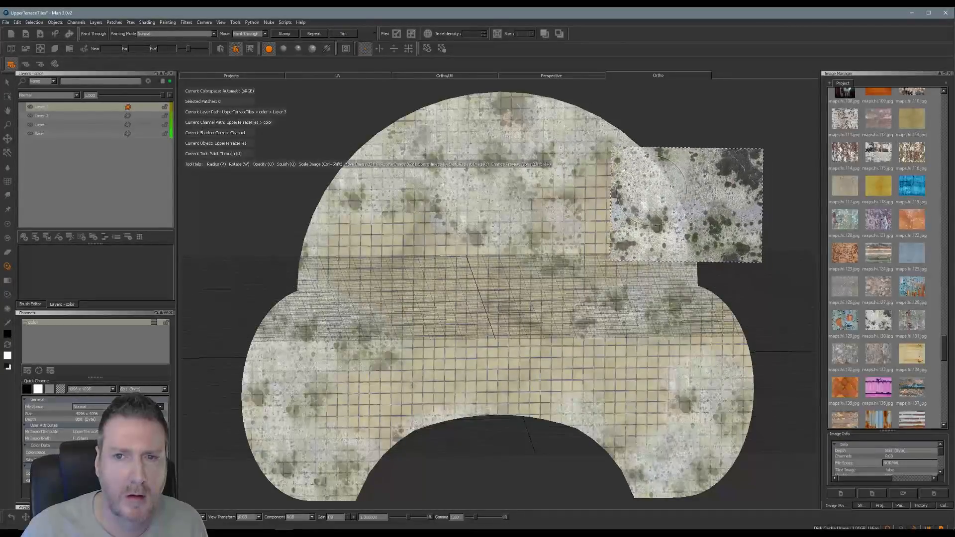
pyautogui.moveTo(649, 188); pyautogui.dragTo(689, 223)
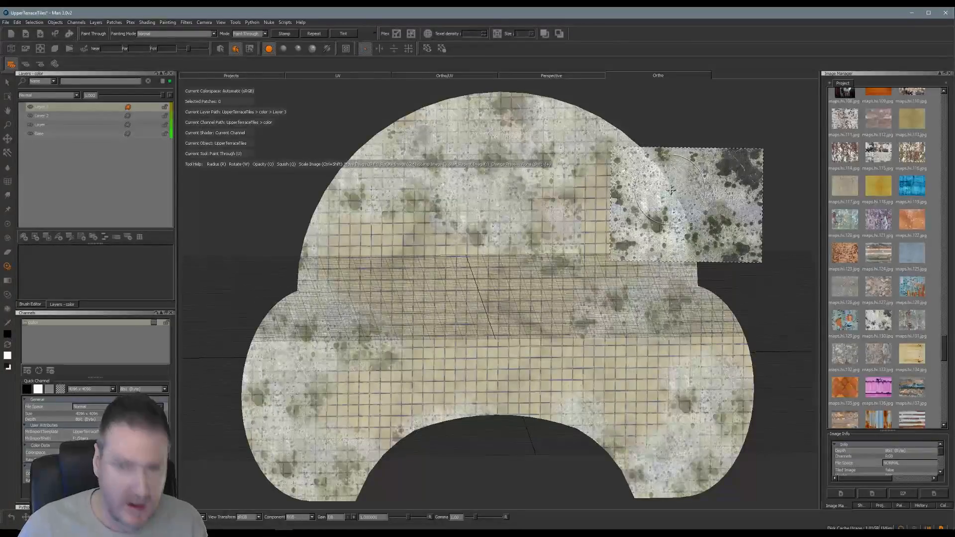
pyautogui.moveTo(667, 194)
pyautogui.keyDown('shift'); pyautogui.mouseDown()
pyautogui.moveTo(746, 153)
pyautogui.moveTo(705, 130)
pyautogui.mouseUp(); pyautogui.keyUp('shift')
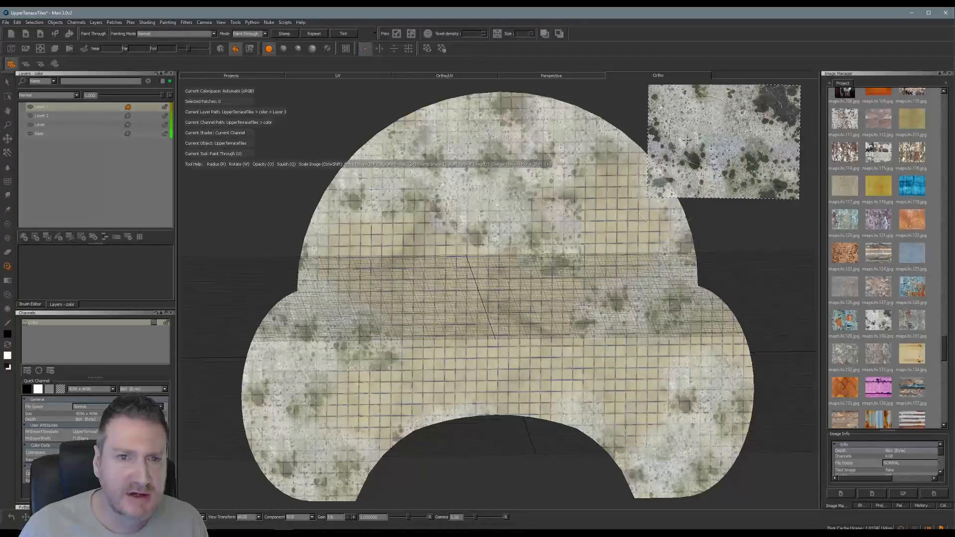
# - Try the Darken and Add blend modes on the lichen layer
pyautogui.click(77, 96)
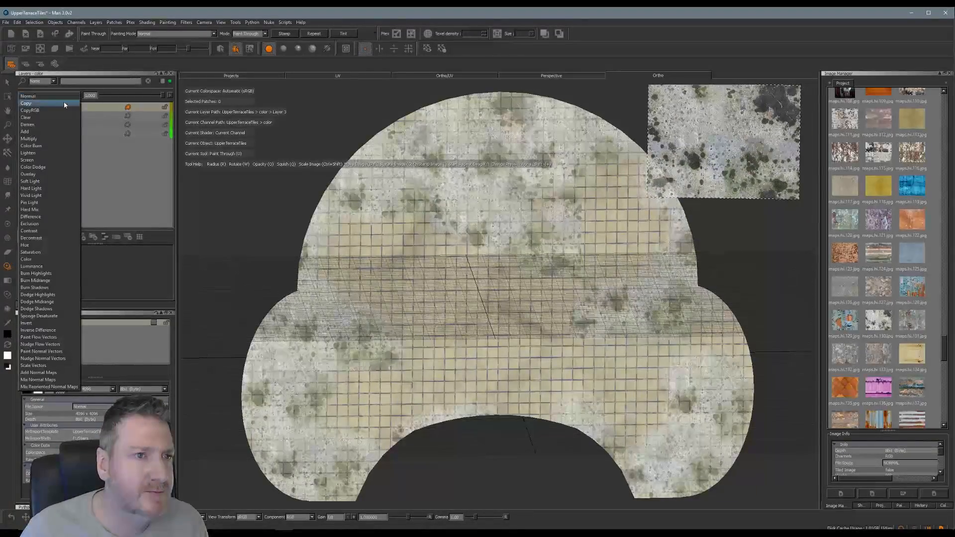
pyautogui.click(38, 123)
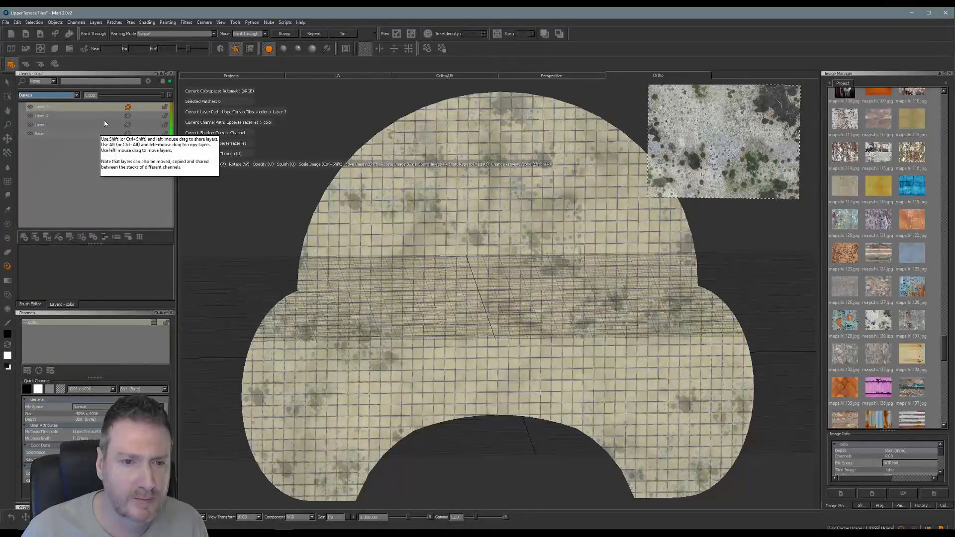
pyautogui.click(77, 95)
pyautogui.click(61, 105)
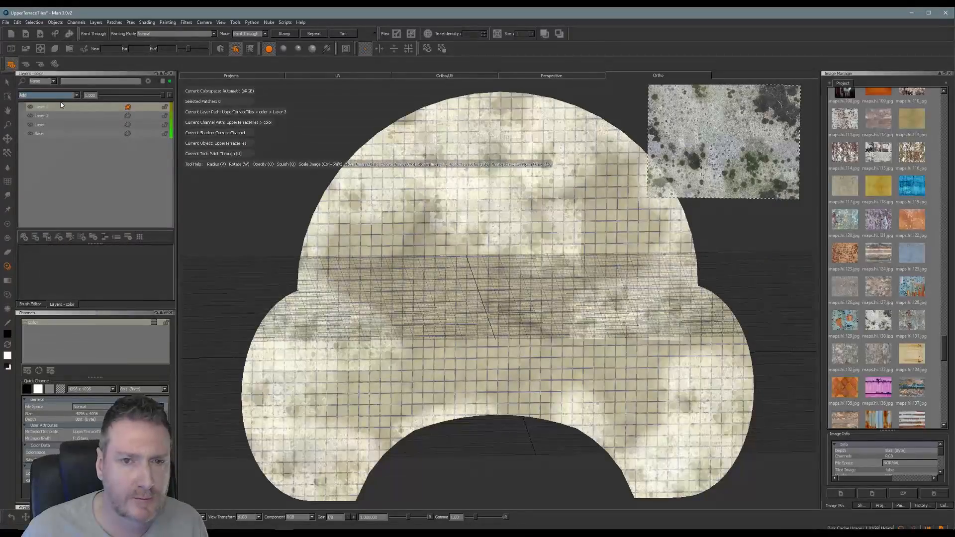
# - Set the lichen layer's blend mode to Multiply and paint the lichen image onto the bare tiles in the terrace's upper right
pyautogui.click(77, 97)
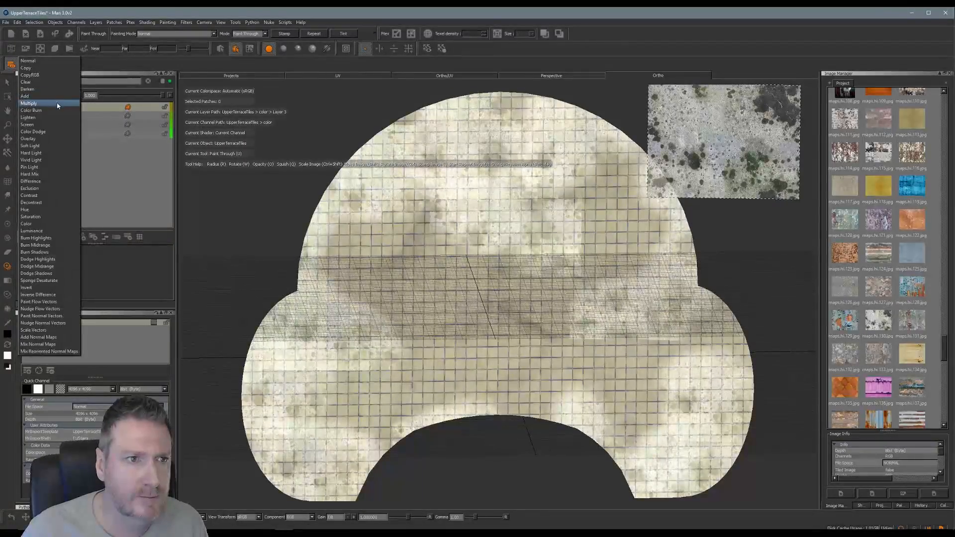
pyautogui.click(57, 105)
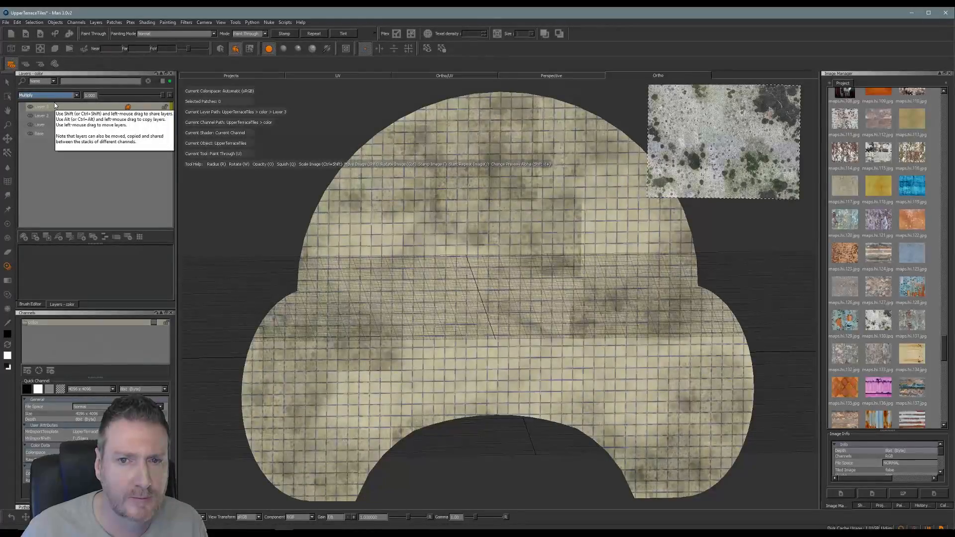
pyautogui.moveTo(735, 135)
pyautogui.keyDown('shift'); pyautogui.mouseDown()
pyautogui.moveTo(599, 216)
pyautogui.moveTo(577, 212)
pyautogui.moveTo(589, 230)
pyautogui.moveTo(579, 245)
pyautogui.moveTo(580, 230)
pyautogui.mouseUp(); pyautogui.keyUp('shift')
pyautogui.moveTo(586, 225)
pyautogui.mouseDown()
pyautogui.moveTo(600, 206)
pyautogui.moveTo(692, 171)
pyautogui.moveTo(710, 153)
pyautogui.mouseUp()
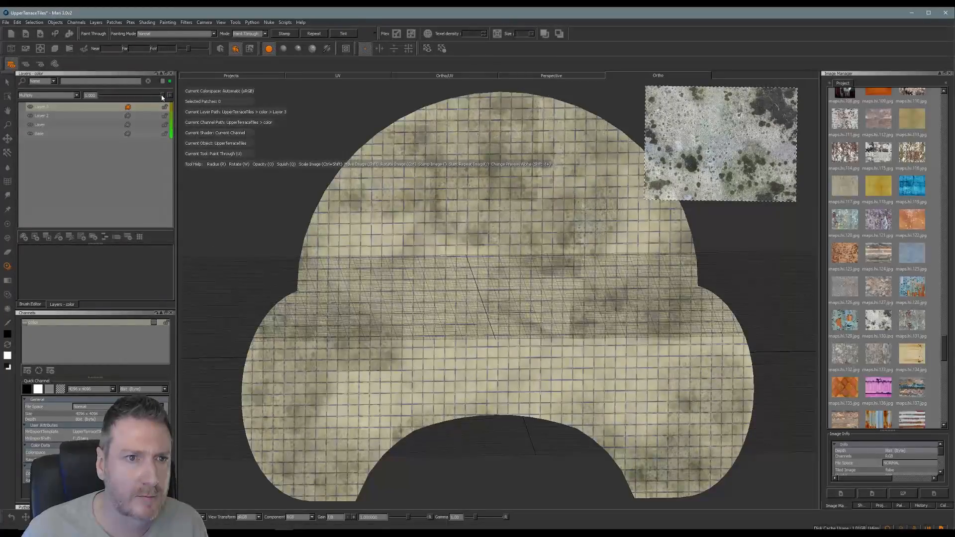
# - Lower the lichen layer's opacity to about two thirds
pyautogui.click(145, 95)
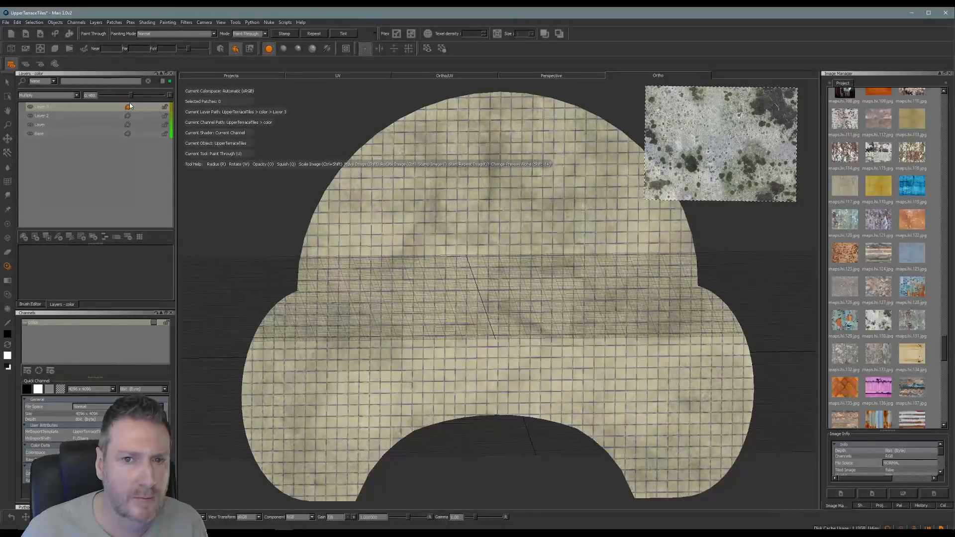
pyautogui.click(143, 95)
pyautogui.moveTo(142, 103); pyautogui.dragTo(142, 103)
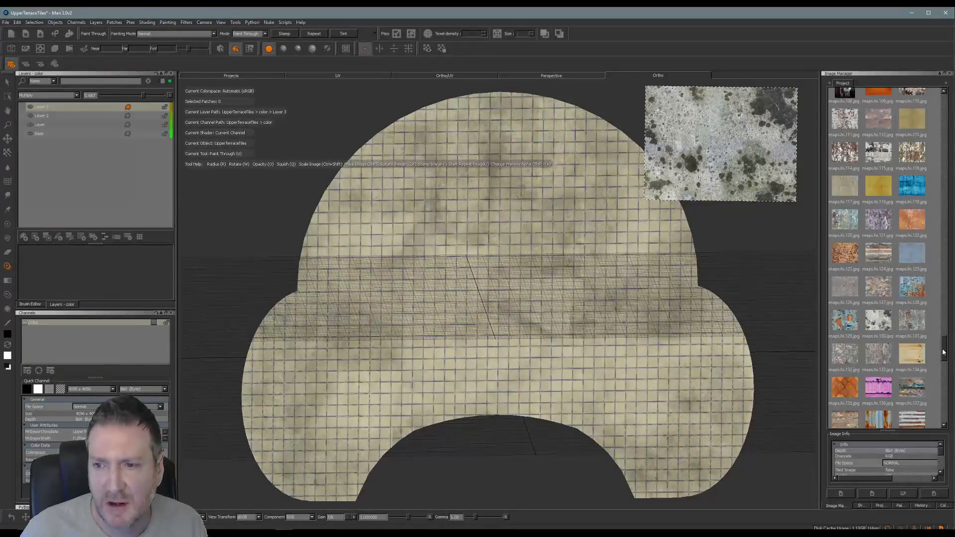
# - Add another layer on top of the stack, set its blend mode to Multiply and lower its opacity slightly
pyautogui.click(23, 236)
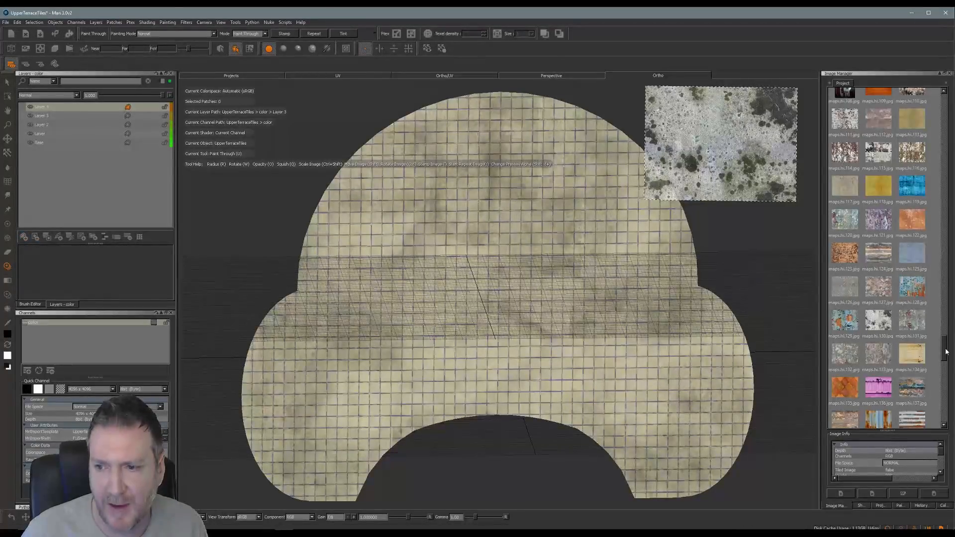
pyautogui.moveTo(946, 351); pyautogui.dragTo(926, 380)
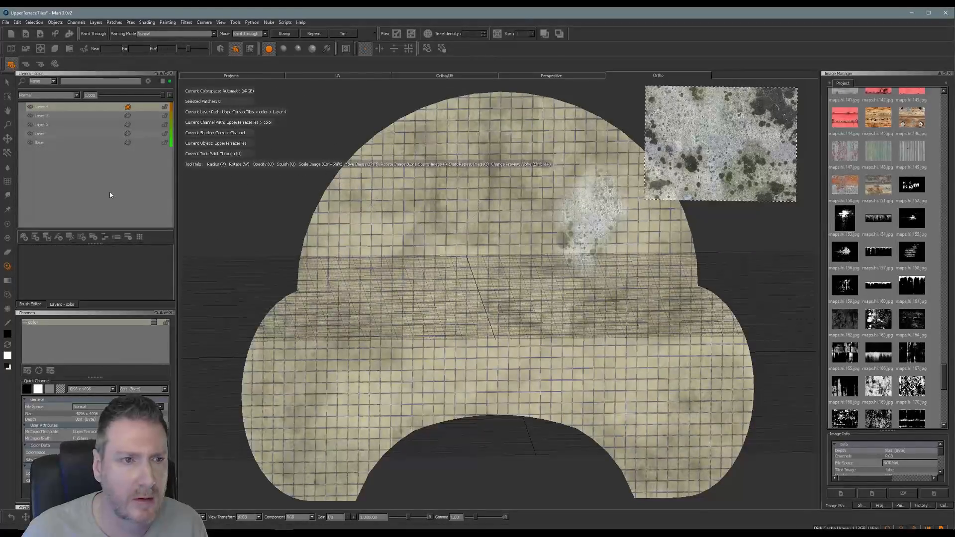
pyautogui.click(31, 108)
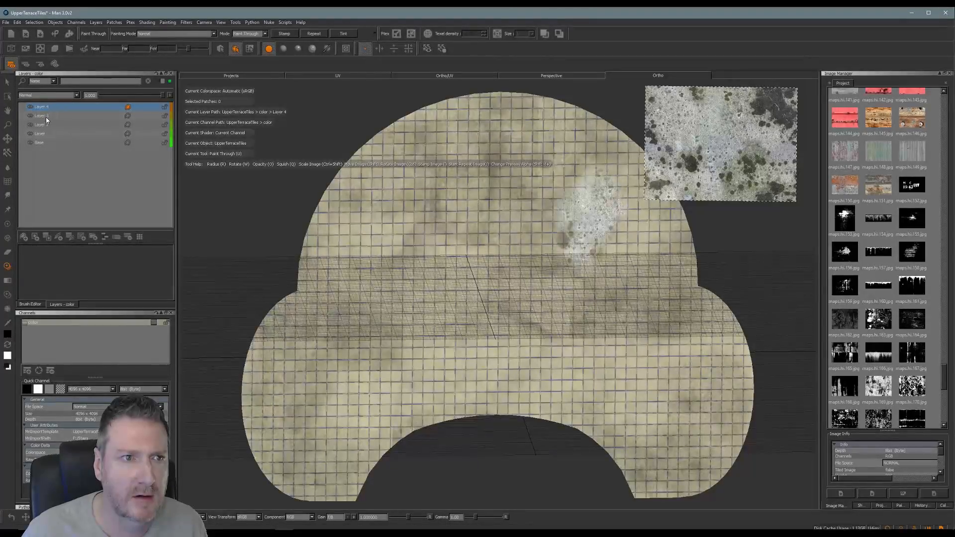
pyautogui.click(46, 117)
pyautogui.click(48, 107)
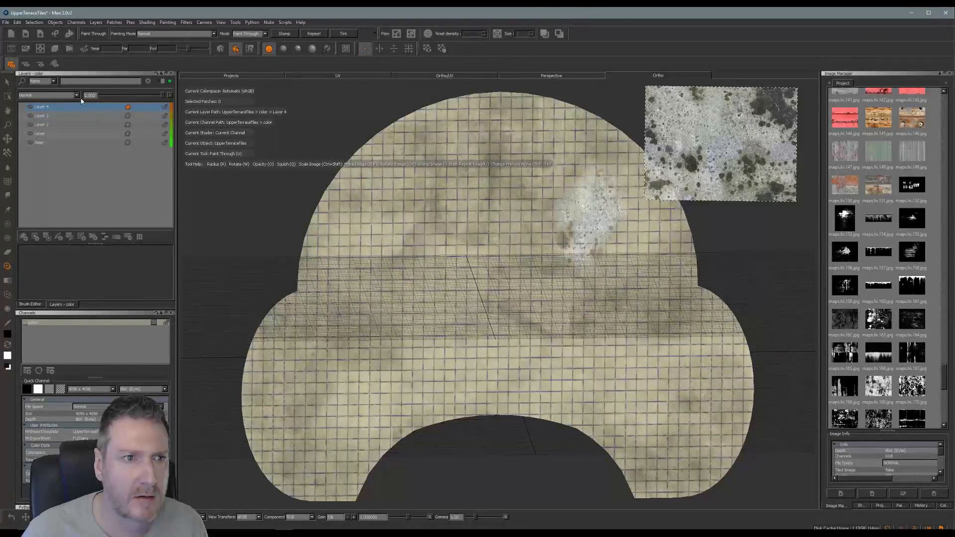
pyautogui.click(77, 95)
pyautogui.click(41, 136)
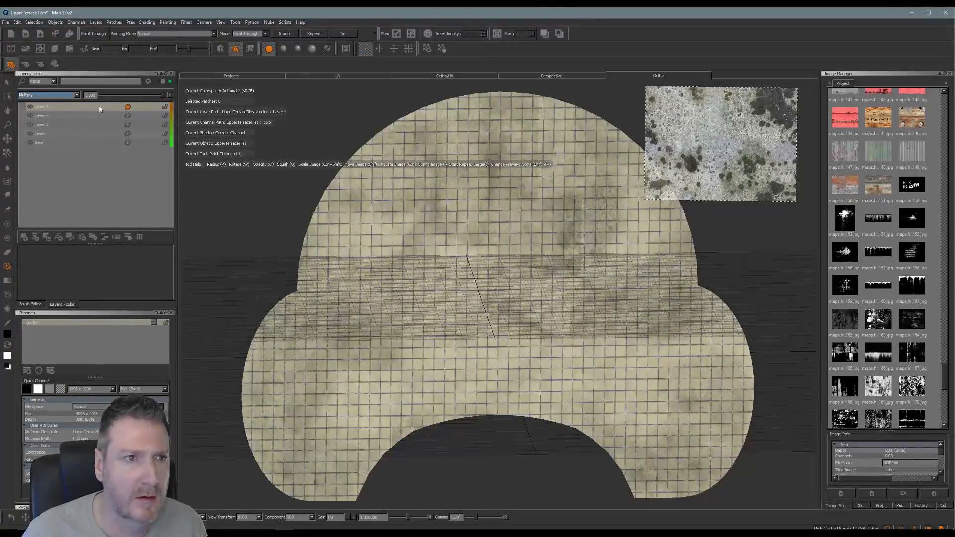
pyautogui.moveTo(162, 98); pyautogui.dragTo(153, 102)
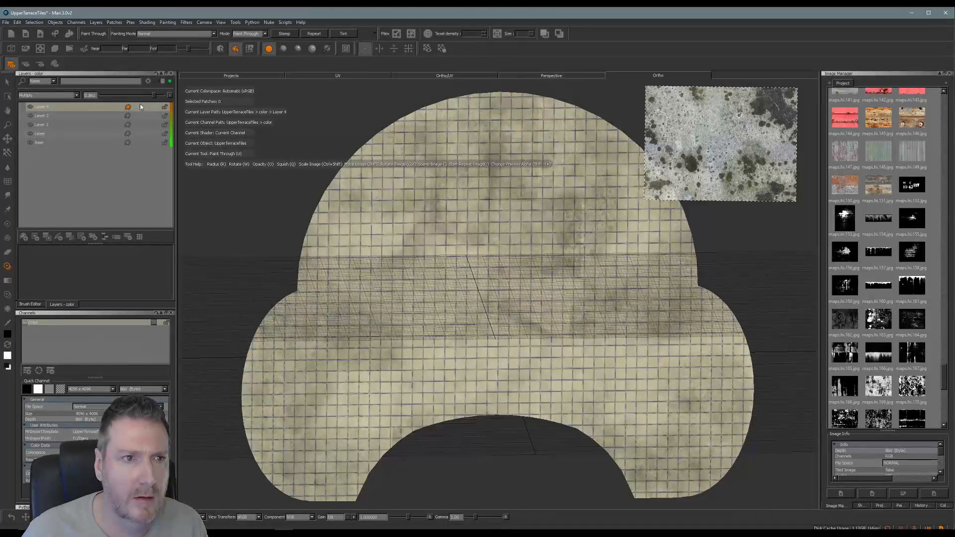
# - Move the lichen image farther off the terrace and lower the topmost layer's opacity to about 60 percent
pyautogui.click(83, 117)
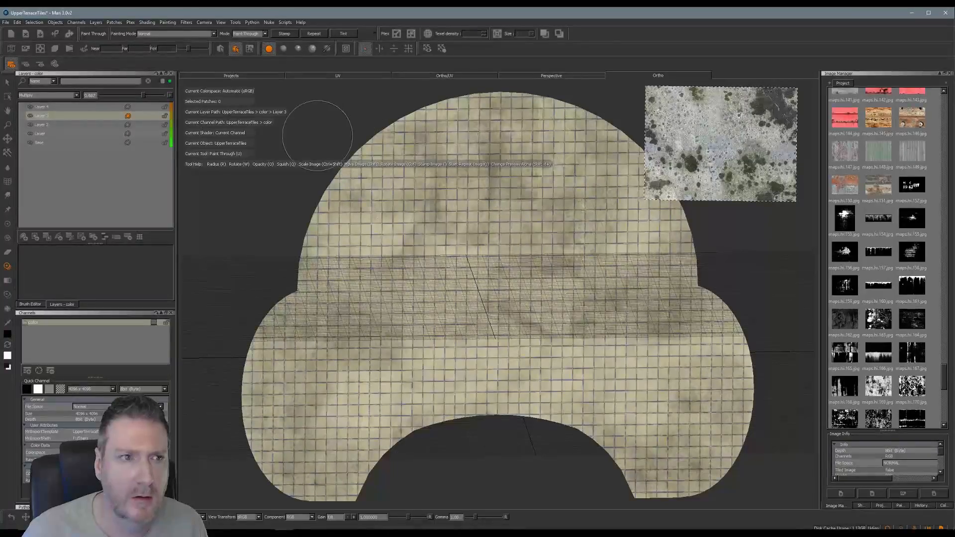
pyautogui.keyDown('shift'); pyautogui.moveTo(727, 150); pyautogui.dragTo(653, 205); pyautogui.keyUp('shift')
pyautogui.keyDown('shift'); pyautogui.moveTo(678, 187); pyautogui.dragTo(802, 135); pyautogui.keyUp('shift')
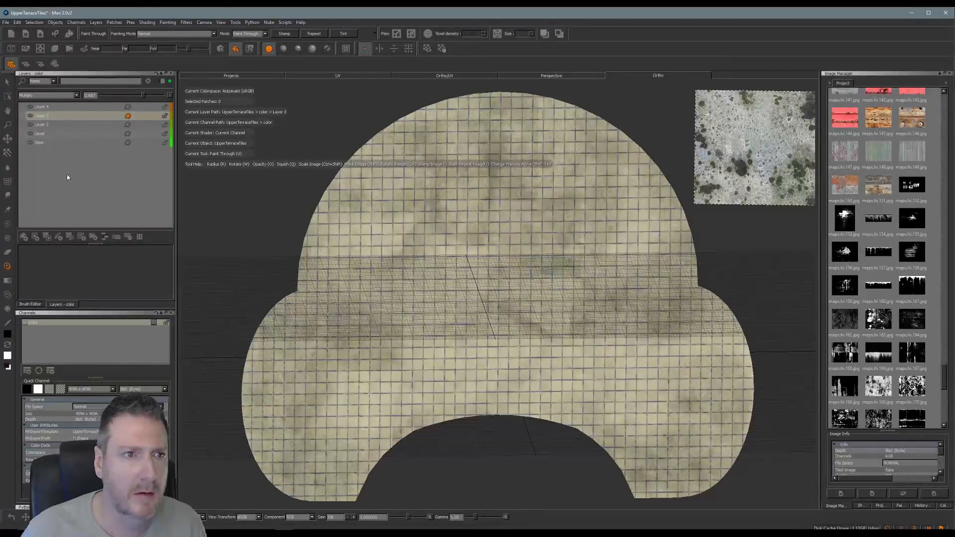
pyautogui.click(59, 108)
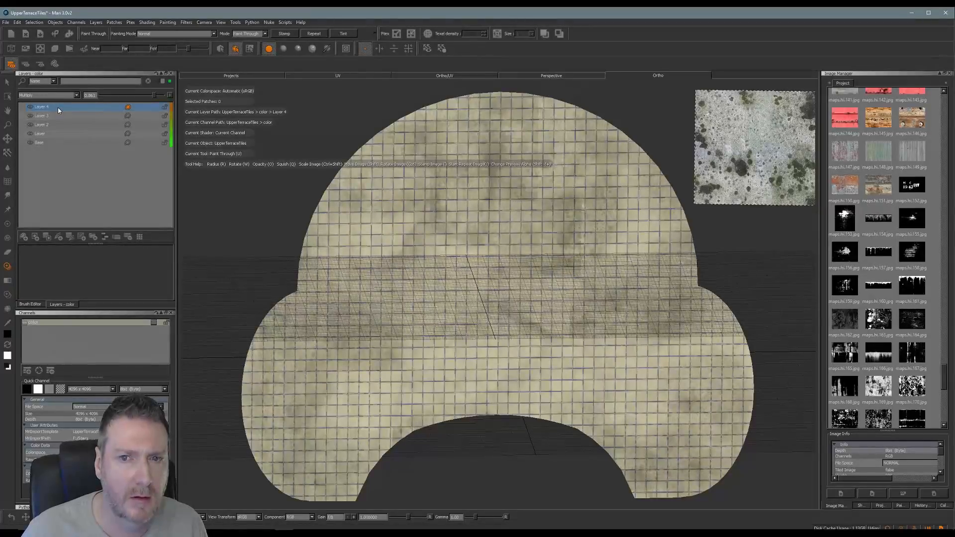
pyautogui.moveTo(152, 95); pyautogui.dragTo(137, 103)
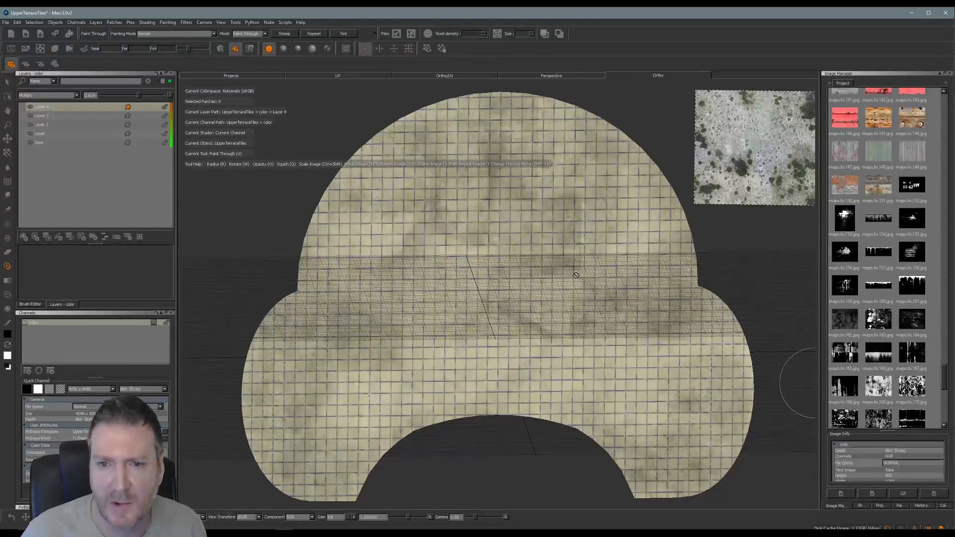
# - Load the black-and-white splatter image for paint-through, enlarge it and place it over the terrace's lower-left area
pyautogui.click(885, 386)
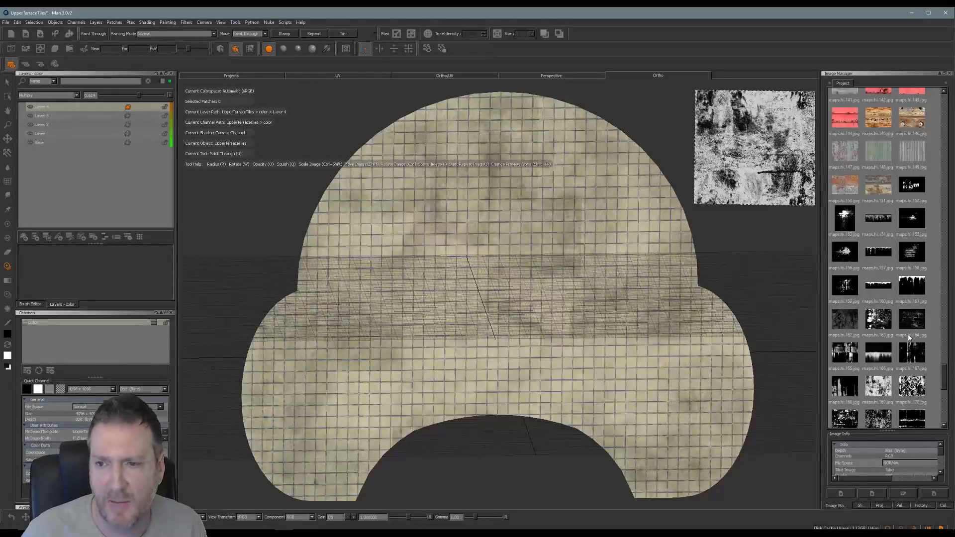
pyautogui.moveTo(885, 323); pyautogui.dragTo(664, 291)
pyautogui.moveTo(755, 187)
pyautogui.keyDown('shift'); pyautogui.mouseDown()
pyautogui.moveTo(693, 218)
pyautogui.moveTo(492, 232)
pyautogui.moveTo(505, 214)
pyautogui.moveTo(494, 220)
pyautogui.mouseUp(); pyautogui.keyUp('shift')
pyautogui.moveTo(538, 242)
pyautogui.keyDown('ctrl'); pyautogui.keyDown('shift'); pyautogui.mouseDown()
pyautogui.moveTo(521, 229)
pyautogui.moveTo(411, 378)
pyautogui.moveTo(430, 355)
pyautogui.mouseUp(); pyautogui.keyUp('shift'); pyautogui.keyUp('ctrl')
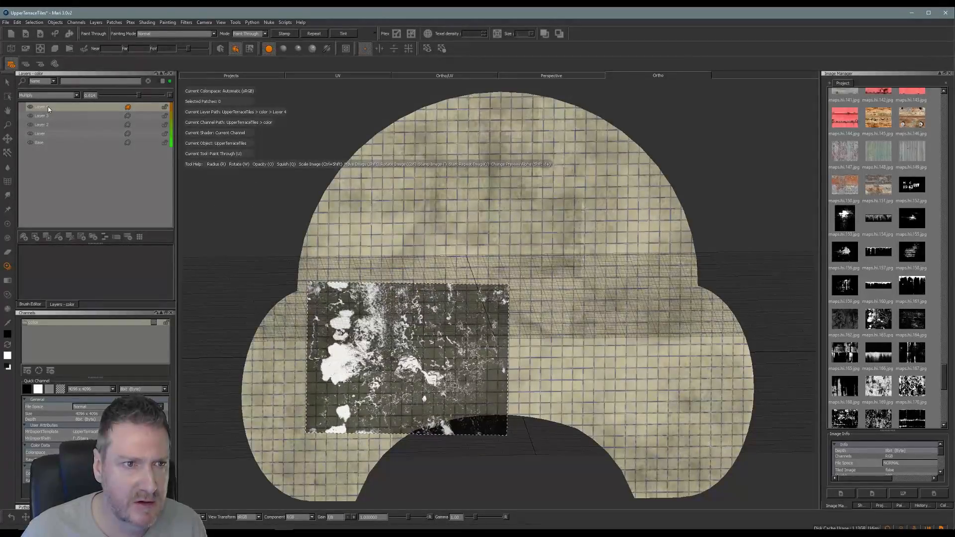
pyautogui.click(24, 237)
pyautogui.click(590, 222)
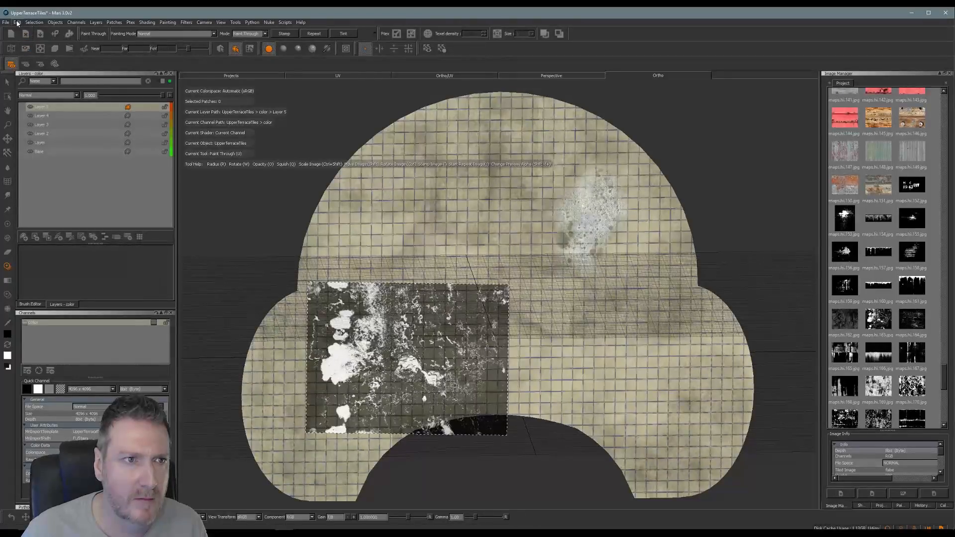
pyautogui.click(17, 23)
pyautogui.click(27, 31)
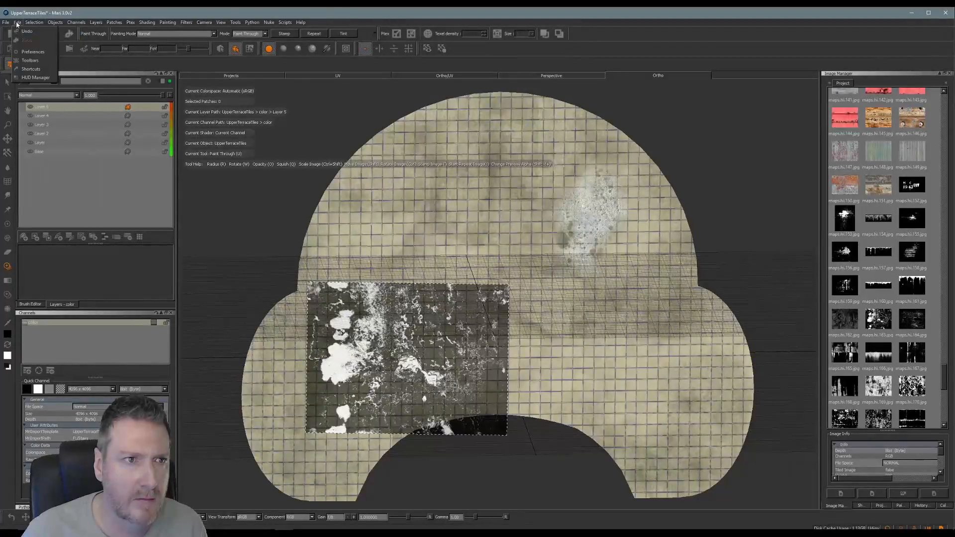
pyautogui.click(52, 49)
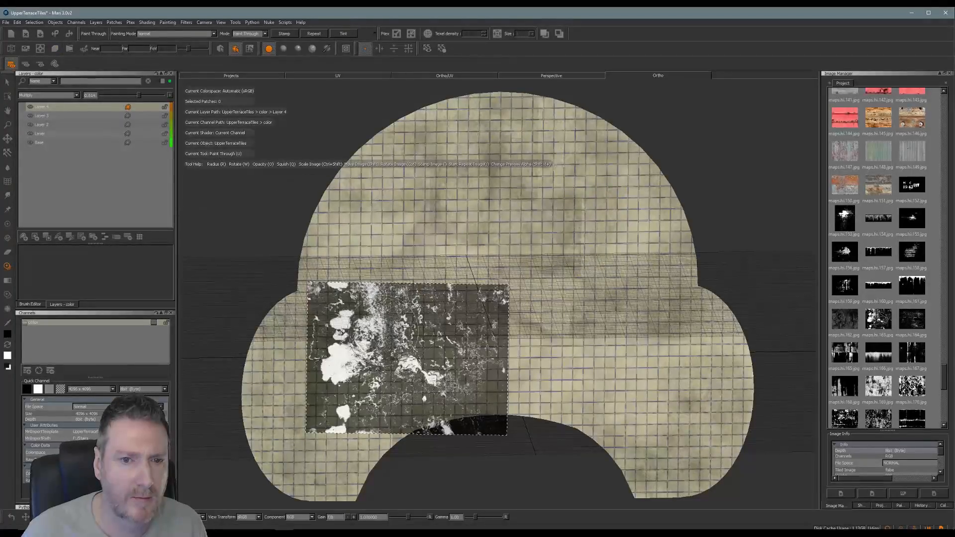
# - Paint the splatter image onto patches of the terrace's upper area and both lower lobes, and move the image off the terrace
pyautogui.moveTo(398, 358)
pyautogui.keyDown('shift'); pyautogui.mouseDown()
pyautogui.moveTo(581, 233)
pyautogui.moveTo(573, 204)
pyautogui.mouseUp(); pyautogui.keyUp('shift')
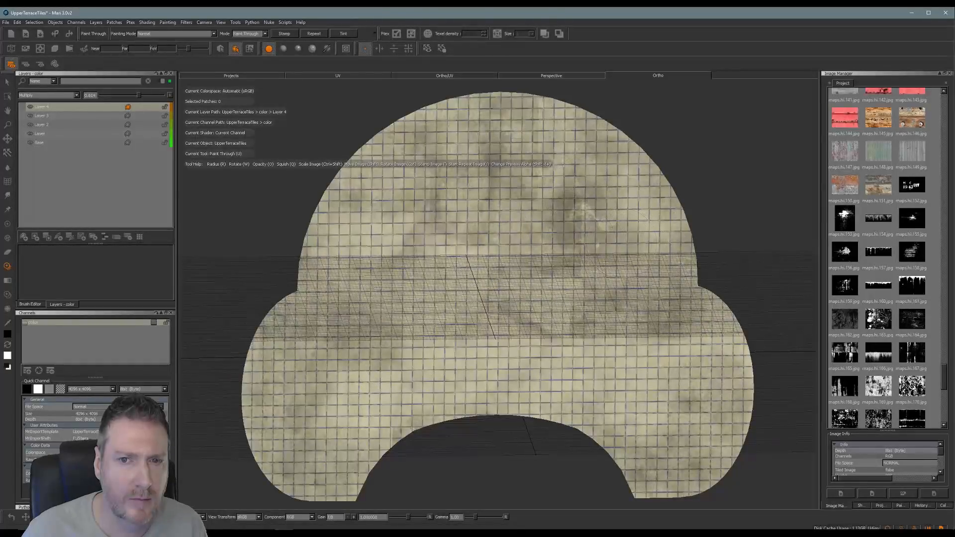
pyautogui.keyDown('shift'); pyautogui.moveTo(606, 224); pyautogui.dragTo(345, 420); pyautogui.keyUp('shift')
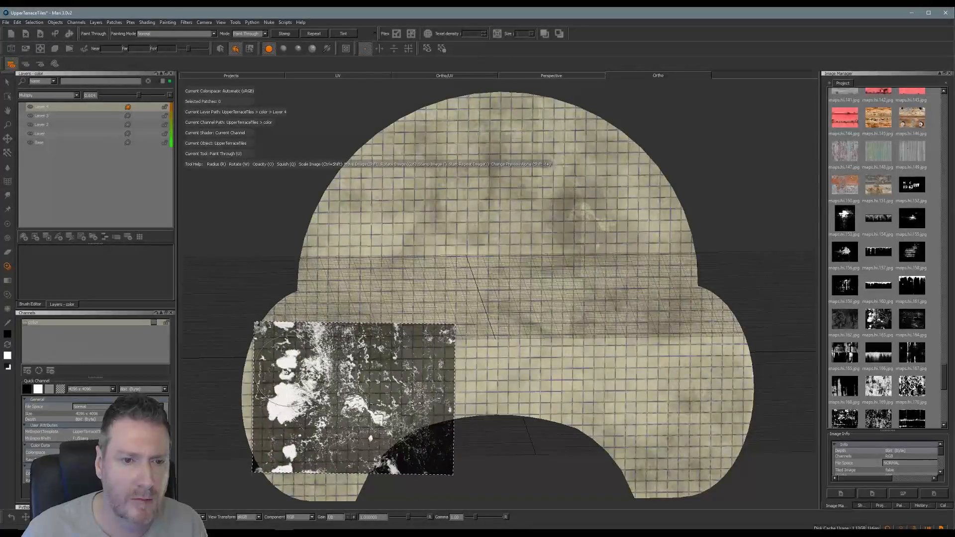
pyautogui.moveTo(287, 398)
pyautogui.mouseDown()
pyautogui.moveTo(288, 359)
pyautogui.moveTo(425, 411)
pyautogui.moveTo(580, 375)
pyautogui.moveTo(609, 357)
pyautogui.moveTo(594, 378)
pyautogui.mouseUp()
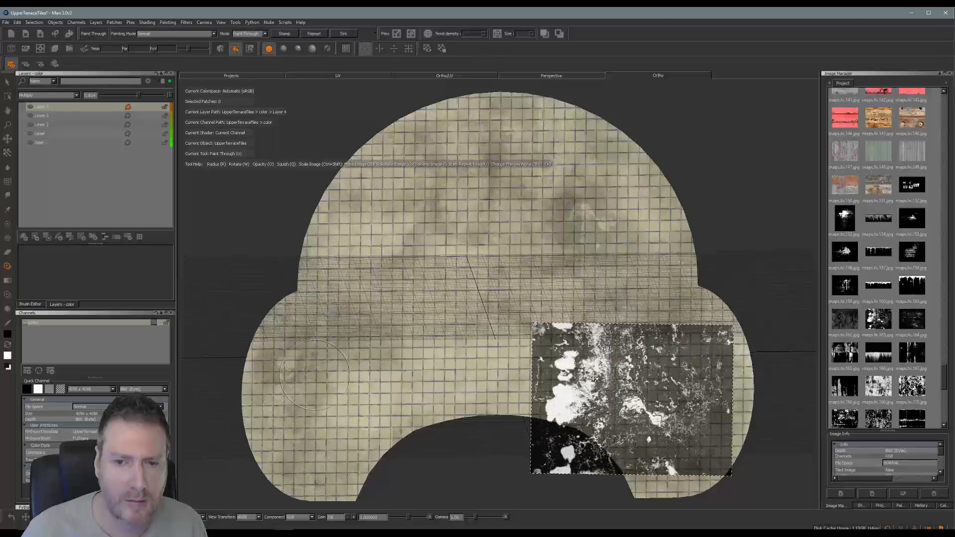
pyautogui.moveTo(677, 431)
pyautogui.mouseDown()
pyautogui.moveTo(689, 399)
pyautogui.moveTo(531, 448)
pyautogui.moveTo(437, 389)
pyautogui.moveTo(371, 401)
pyautogui.moveTo(455, 425)
pyautogui.moveTo(500, 250)
pyautogui.moveTo(436, 203)
pyautogui.moveTo(424, 215)
pyautogui.moveTo(450, 217)
pyautogui.moveTo(411, 223)
pyautogui.moveTo(660, 242)
pyautogui.moveTo(736, 174)
pyautogui.moveTo(725, 174)
pyautogui.mouseUp()
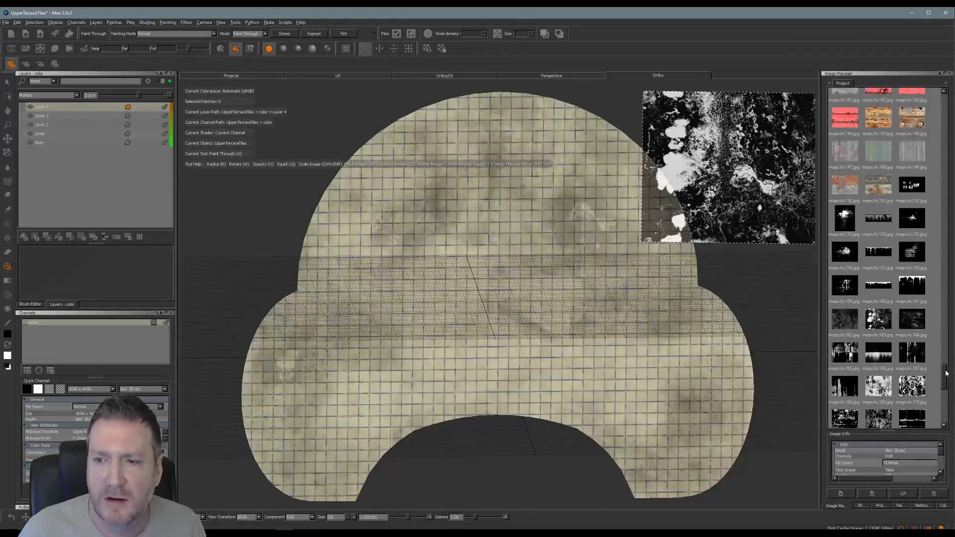
# - Add a new layer on top of the stack and try several concrete images for paint-through, keeping the smudged light grey one
pyautogui.moveTo(945, 373); pyautogui.dragTo(942, 395)
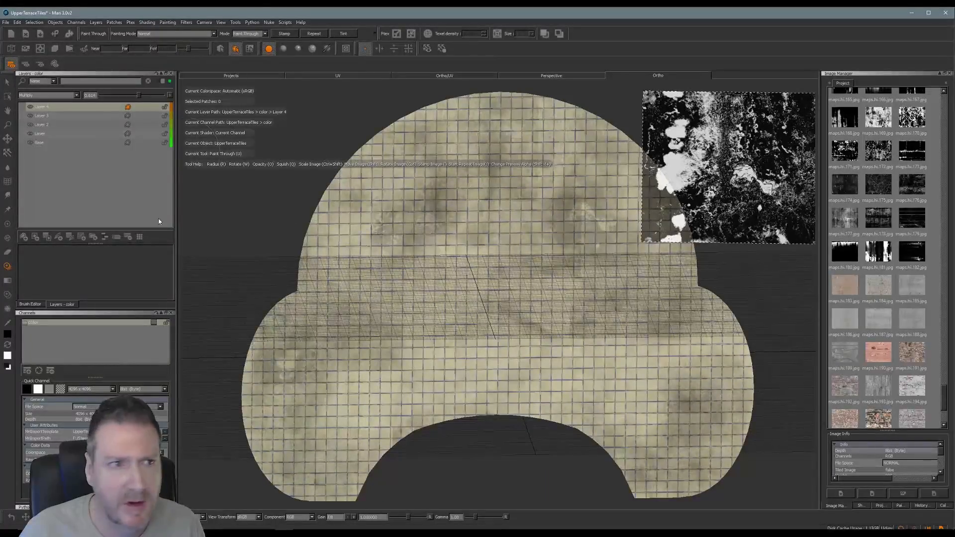
pyautogui.click(24, 238)
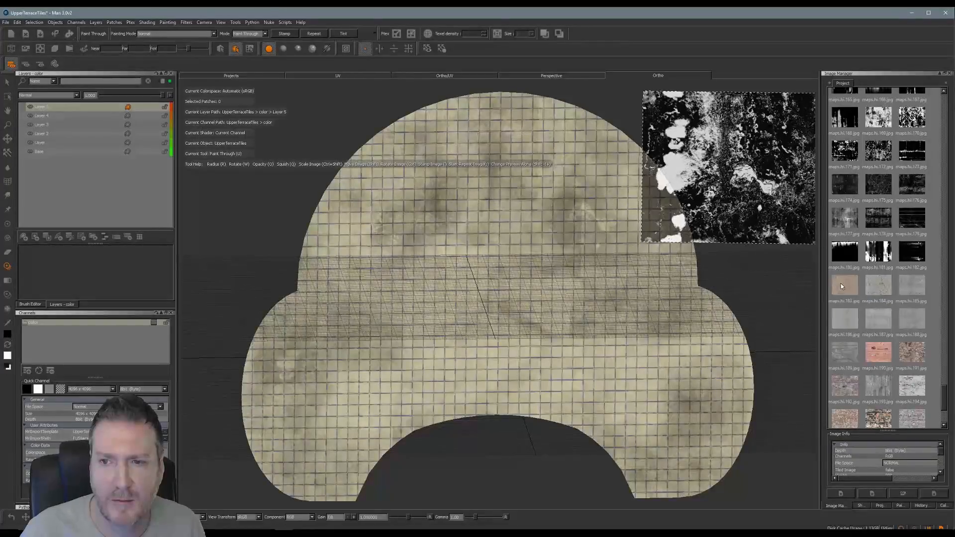
pyautogui.moveTo(841, 284); pyautogui.dragTo(714, 220)
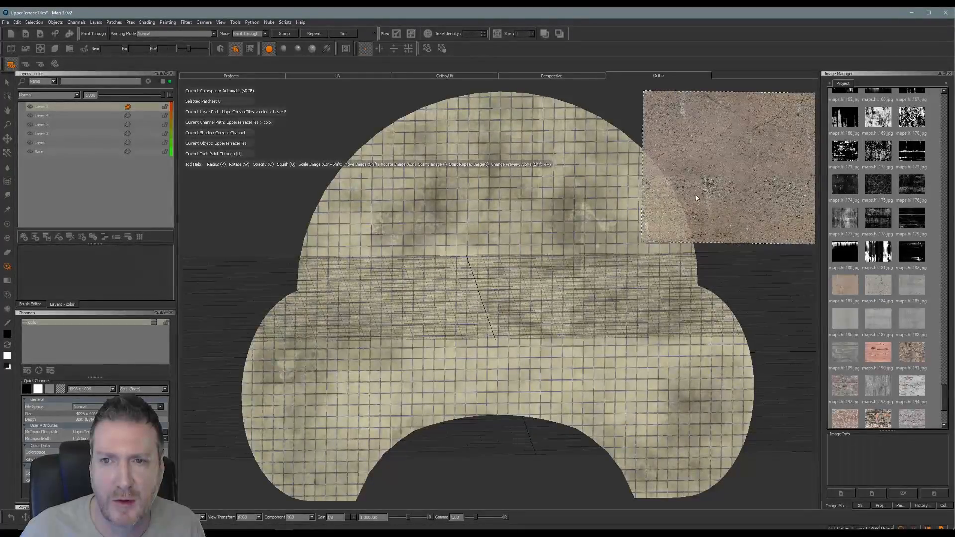
pyautogui.moveTo(878, 298)
pyautogui.mouseDown()
pyautogui.moveTo(879, 289)
pyautogui.moveTo(734, 213)
pyautogui.mouseUp()
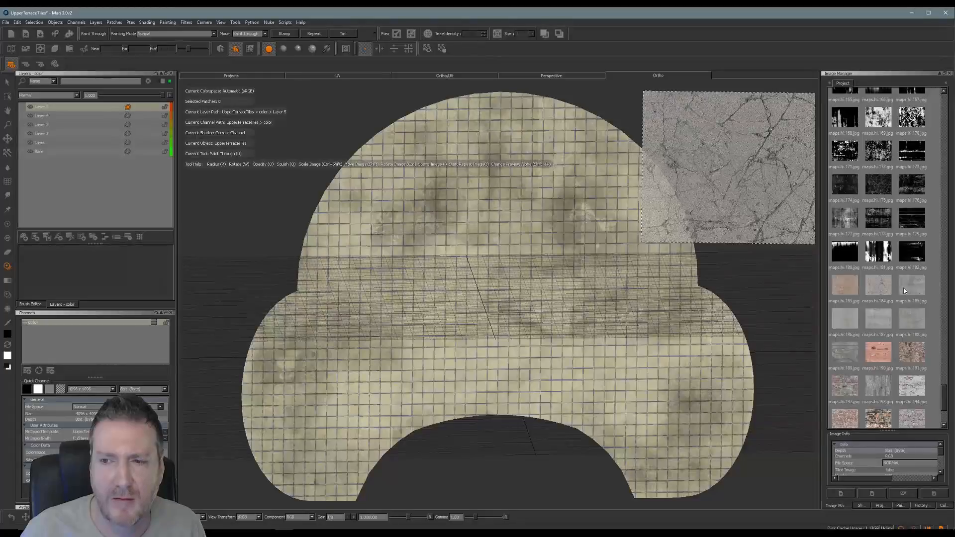
pyautogui.moveTo(918, 289); pyautogui.dragTo(747, 209)
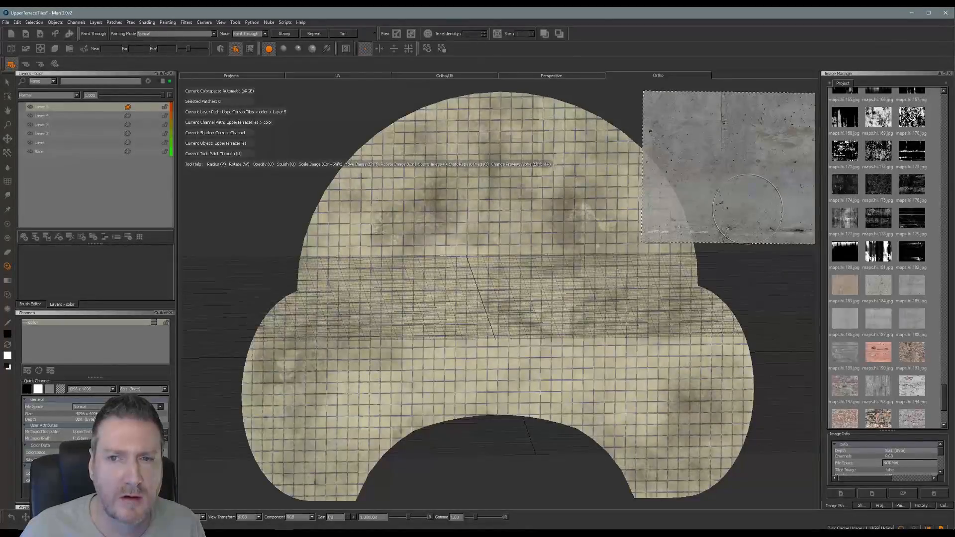
pyautogui.moveTo(861, 327); pyautogui.dragTo(728, 201)
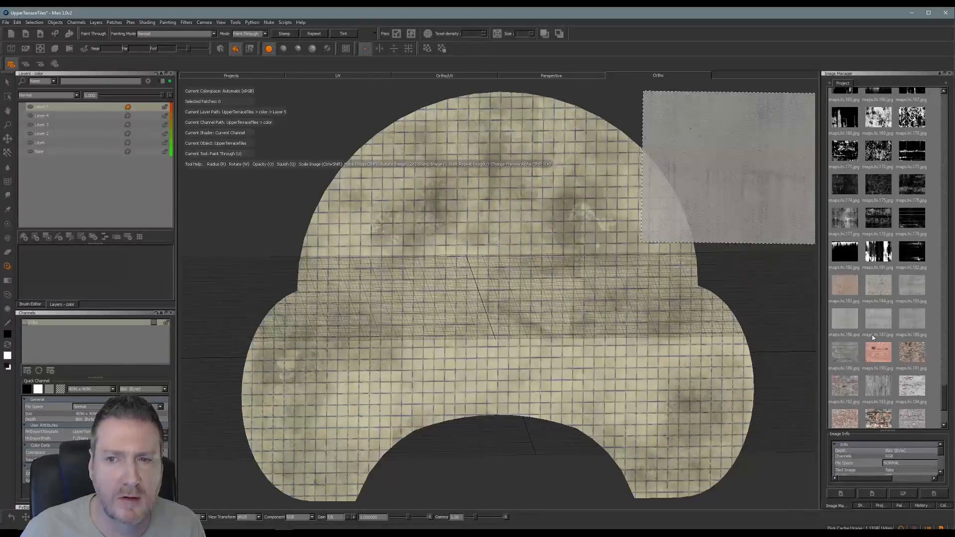
pyautogui.moveTo(882, 324); pyautogui.dragTo(734, 219)
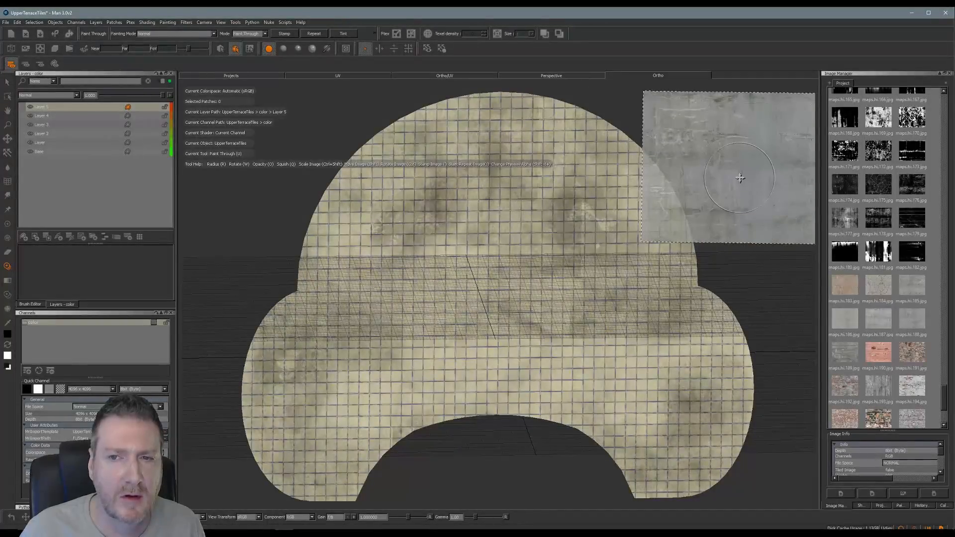
# - Place the grey concrete image over the terrace's upper sides and paint it along the upper-left and upper-right edges
pyautogui.moveTo(741, 187)
pyautogui.keyDown('shift'); pyautogui.mouseDown()
pyautogui.moveTo(547, 190)
pyautogui.moveTo(527, 219)
pyautogui.moveTo(485, 361)
pyautogui.moveTo(471, 362)
pyautogui.moveTo(468, 425)
pyautogui.moveTo(374, 291)
pyautogui.moveTo(373, 230)
pyautogui.mouseUp(); pyautogui.keyUp('shift')
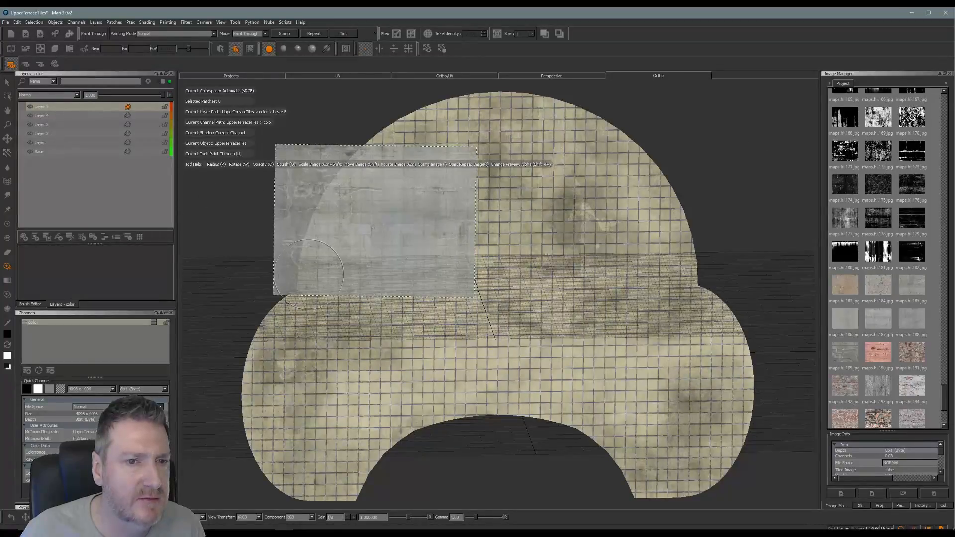
pyautogui.moveTo(311, 272); pyautogui.dragTo(310, 250)
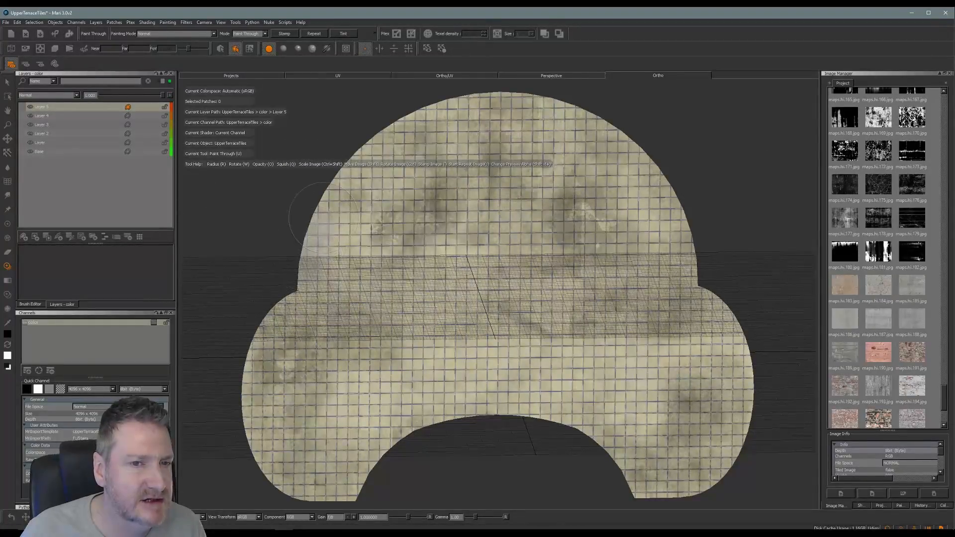
pyautogui.moveTo(349, 167)
pyautogui.mouseDown()
pyautogui.moveTo(377, 141)
pyautogui.moveTo(374, 199)
pyautogui.moveTo(394, 234)
pyautogui.moveTo(571, 331)
pyautogui.moveTo(587, 330)
pyautogui.moveTo(668, 264)
pyautogui.moveTo(672, 211)
pyautogui.mouseUp()
pyautogui.moveTo(643, 168); pyautogui.dragTo(673, 219)
pyautogui.moveTo(662, 224); pyautogui.dragTo(641, 228)
# - Move the grey concrete image over the terrace's lower-left lobe and paint it through there
pyautogui.moveTo(680, 236)
pyautogui.mouseDown()
pyautogui.moveTo(719, 254)
pyautogui.moveTo(755, 403)
pyautogui.moveTo(726, 365)
pyautogui.moveTo(697, 280)
pyautogui.moveTo(722, 423)
pyautogui.moveTo(707, 428)
pyautogui.moveTo(637, 368)
pyautogui.moveTo(405, 437)
pyautogui.moveTo(402, 367)
pyautogui.moveTo(364, 356)
pyautogui.mouseUp()
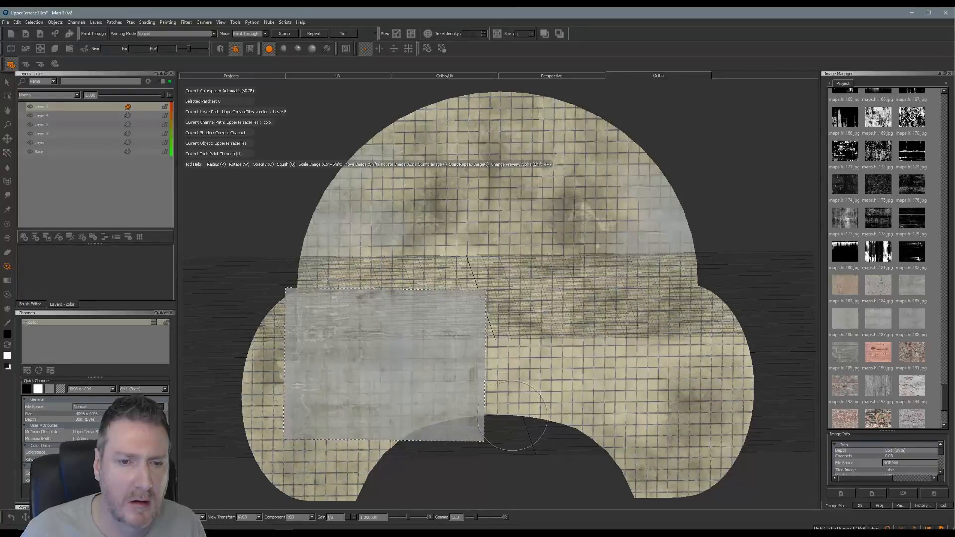
pyautogui.moveTo(299, 330)
pyautogui.keyDown('shift'); pyautogui.mouseDown()
pyautogui.moveTo(467, 416)
pyautogui.moveTo(305, 343)
pyautogui.mouseUp(); pyautogui.keyUp('shift')
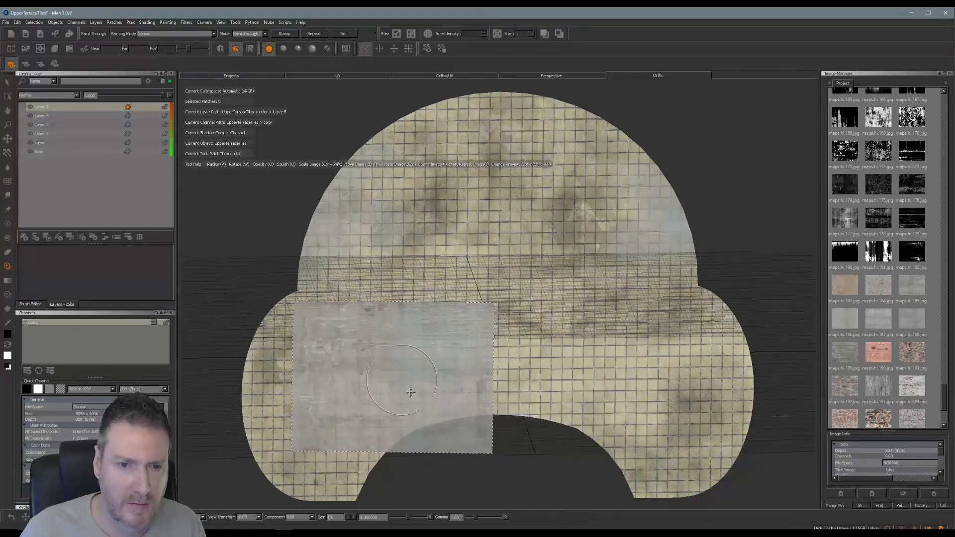
pyautogui.moveTo(374, 368)
pyautogui.mouseDown()
pyautogui.moveTo(336, 367)
pyautogui.moveTo(347, 371)
pyautogui.mouseUp()
pyautogui.moveTo(356, 373)
pyautogui.mouseDown()
pyautogui.moveTo(381, 368)
pyautogui.moveTo(393, 350)
pyautogui.mouseUp()
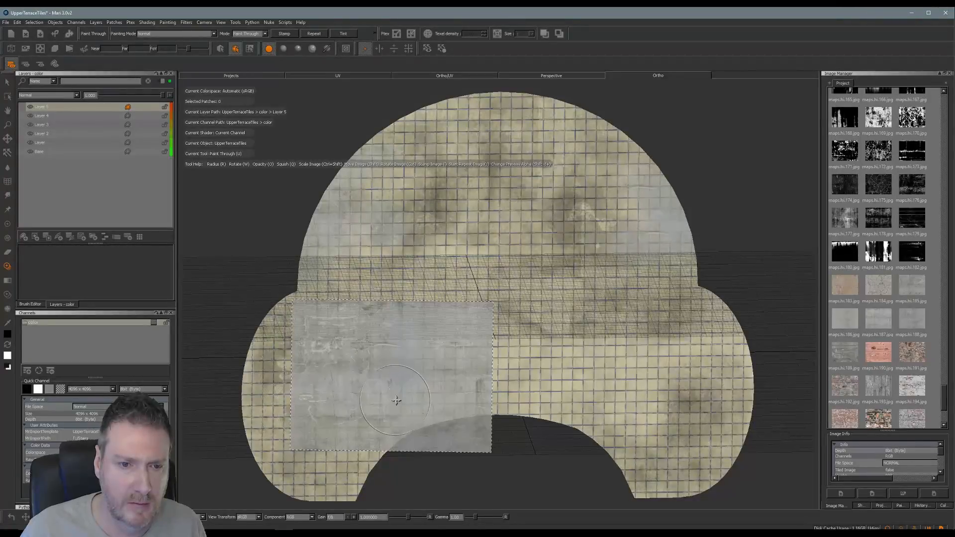
# - Reposition the grey concrete image over the terrace's lower-right lobe and paint it onto the tiles there
pyautogui.moveTo(397, 400)
pyautogui.keyDown('shift'); pyautogui.mouseDown()
pyautogui.moveTo(334, 423)
pyautogui.moveTo(549, 501)
pyautogui.moveTo(726, 506)
pyautogui.mouseUp(); pyautogui.keyUp('shift')
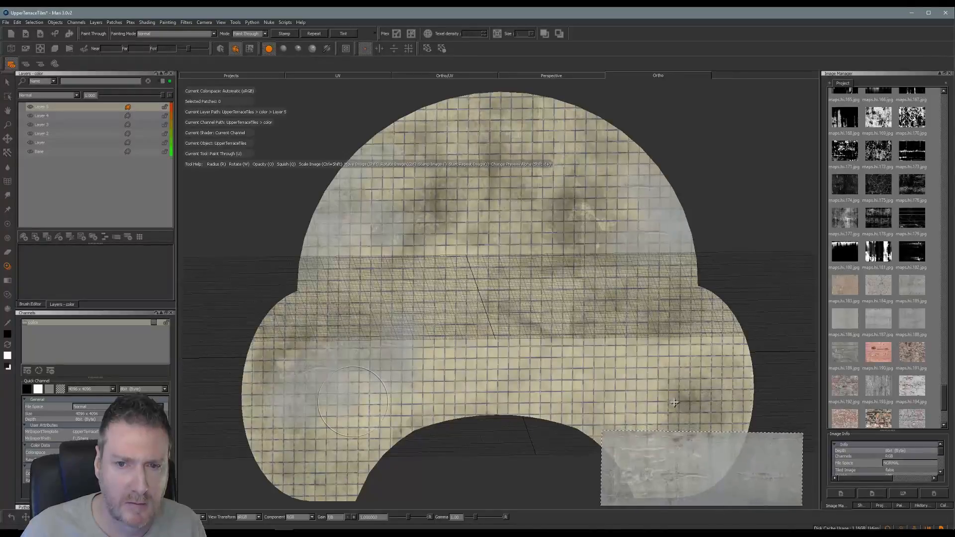
pyautogui.keyDown('shift'); pyautogui.moveTo(674, 402); pyautogui.dragTo(669, 401); pyautogui.keyUp('shift')
pyautogui.moveTo(634, 367); pyautogui.dragTo(656, 362)
pyautogui.moveTo(664, 363); pyautogui.dragTo(669, 411)
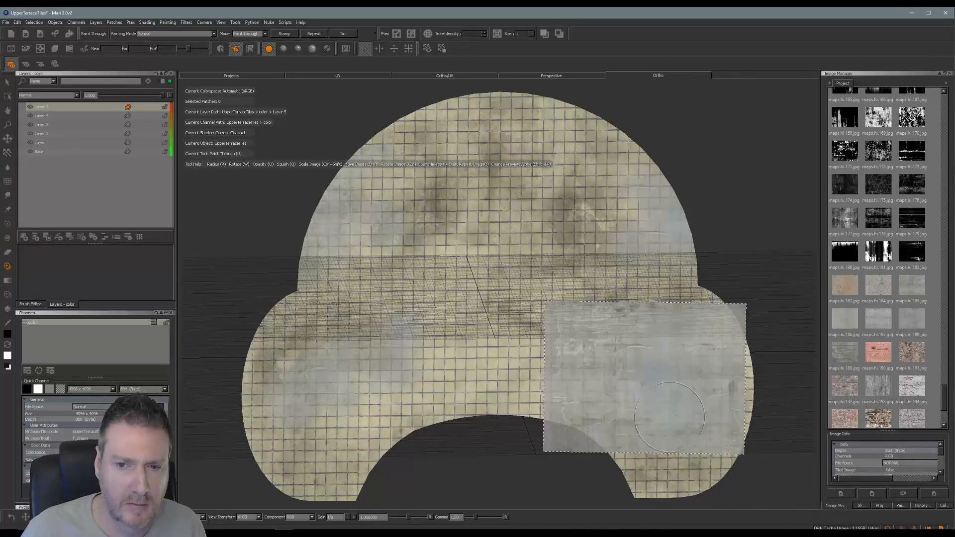
pyautogui.moveTo(584, 410); pyautogui.dragTo(623, 411)
# - Paint concrete onto the lower-left tip and centre of the terrace, and lower the layer's opacity to about half
pyautogui.moveTo(673, 355)
pyautogui.keyDown('shift'); pyautogui.mouseDown()
pyautogui.moveTo(717, 397)
pyautogui.moveTo(760, 395)
pyautogui.moveTo(608, 200)
pyautogui.moveTo(655, 141)
pyautogui.moveTo(704, 246)
pyautogui.moveTo(482, 458)
pyautogui.moveTo(415, 475)
pyautogui.moveTo(370, 470)
pyautogui.mouseUp(); pyautogui.keyUp('shift')
pyautogui.moveTo(324, 497); pyautogui.dragTo(327, 492)
pyautogui.moveTo(440, 466)
pyautogui.keyDown('shift'); pyautogui.mouseDown()
pyautogui.moveTo(634, 468)
pyautogui.moveTo(709, 490)
pyautogui.moveTo(597, 431)
pyautogui.moveTo(521, 300)
pyautogui.moveTo(647, 405)
pyautogui.moveTo(777, 397)
pyautogui.moveTo(716, 334)
pyautogui.moveTo(542, 278)
pyautogui.moveTo(518, 280)
pyautogui.mouseUp(); pyautogui.keyUp('shift')
pyautogui.moveTo(519, 338)
pyautogui.mouseDown()
pyautogui.moveTo(475, 328)
pyautogui.moveTo(458, 349)
pyautogui.moveTo(538, 339)
pyautogui.mouseUp()
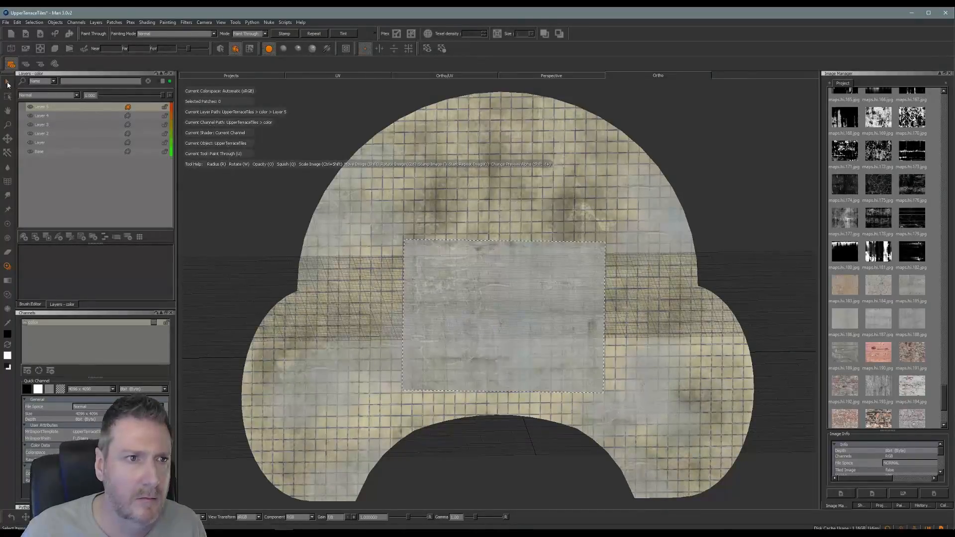
pyautogui.moveTo(465, 310)
pyautogui.keyDown('shift'); pyautogui.mouseDown()
pyautogui.moveTo(520, 298)
pyautogui.moveTo(775, 135)
pyautogui.mouseUp(); pyautogui.keyUp('shift')
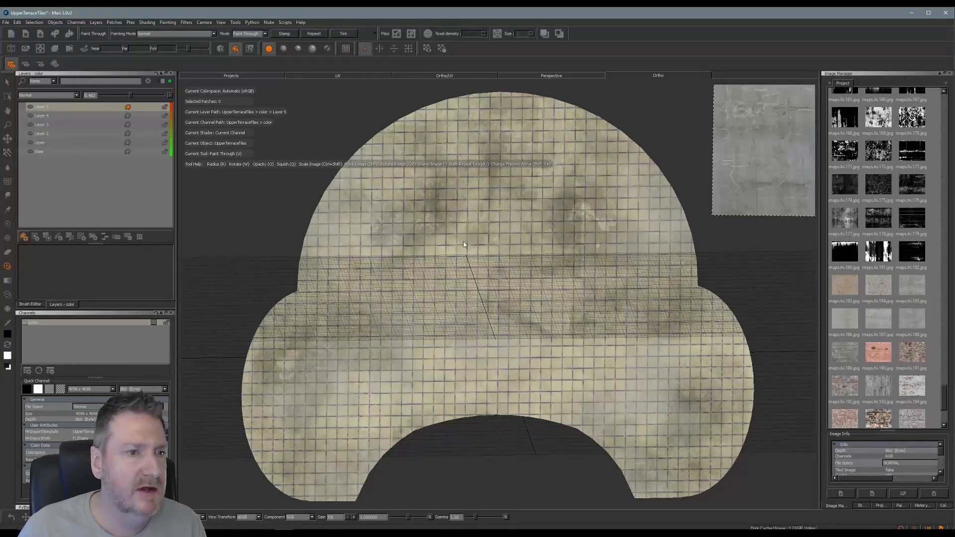
# - Add another layer on top of the stack and load the black-and-white ring splatter image for paint-through
pyautogui.click(24, 237)
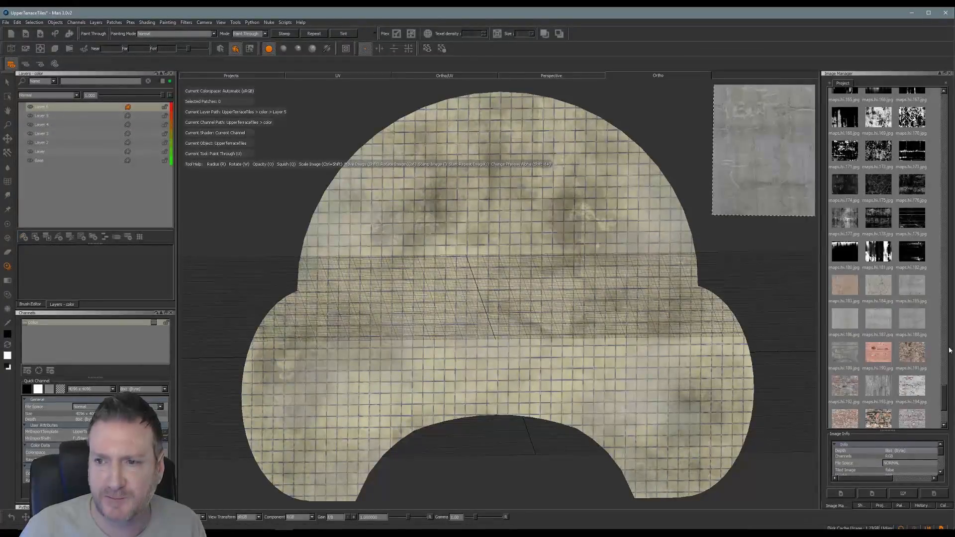
pyautogui.moveTo(946, 400); pyautogui.dragTo(954, 147)
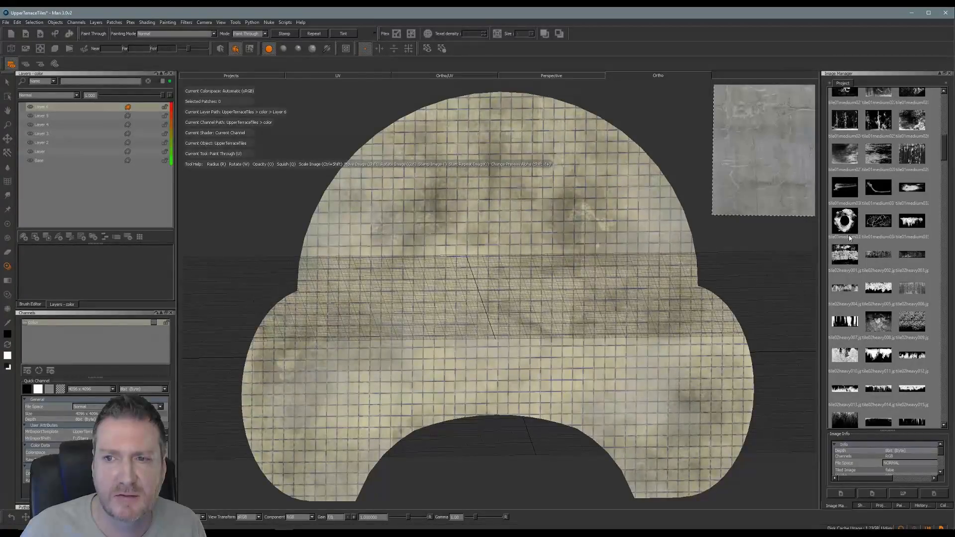
pyautogui.moveTo(849, 238)
pyautogui.mouseDown()
pyautogui.moveTo(735, 189)
pyautogui.moveTo(750, 193)
pyautogui.moveTo(571, 265)
pyautogui.mouseUp()
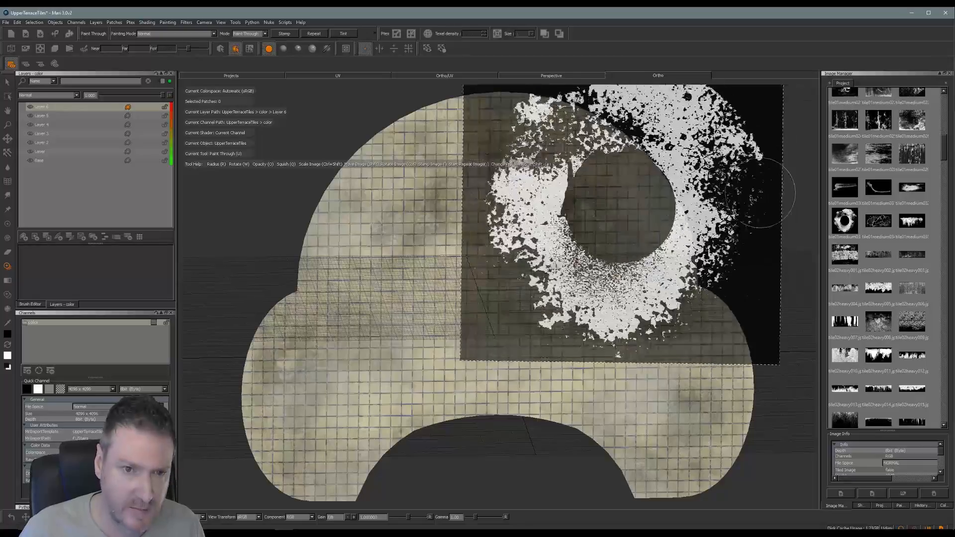
# - Rotate the ring splatter image and position it over the terrace's lower-left lobe
pyautogui.keyDown('shift'); pyautogui.moveTo(760, 193); pyautogui.dragTo(571, 275); pyautogui.keyUp('shift')
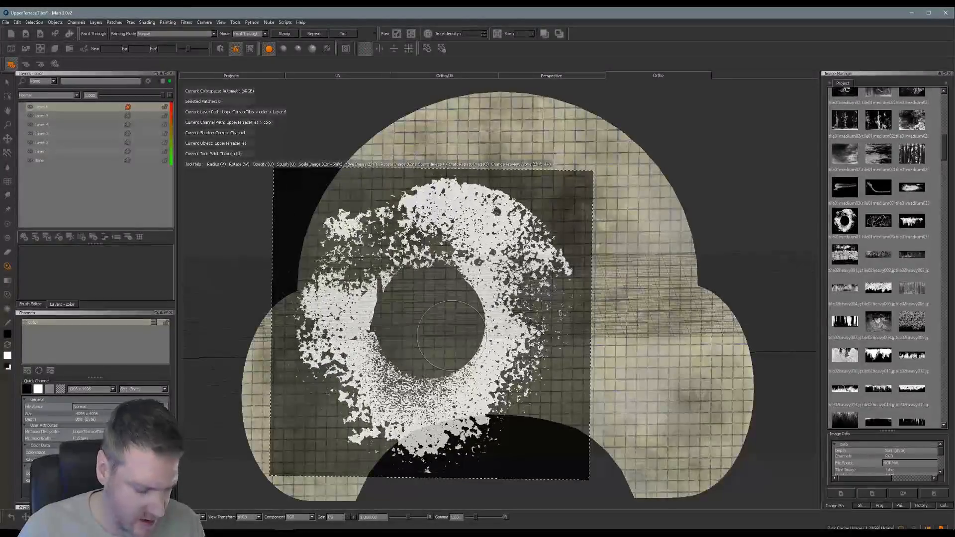
pyautogui.keyDown('ctrl'); pyautogui.moveTo(472, 240); pyautogui.dragTo(474, 239); pyautogui.keyUp('ctrl')
pyautogui.moveTo(423, 328)
pyautogui.keyDown('shift'); pyautogui.mouseDown()
pyautogui.moveTo(396, 319)
pyautogui.moveTo(374, 395)
pyautogui.mouseUp(); pyautogui.keyUp('shift')
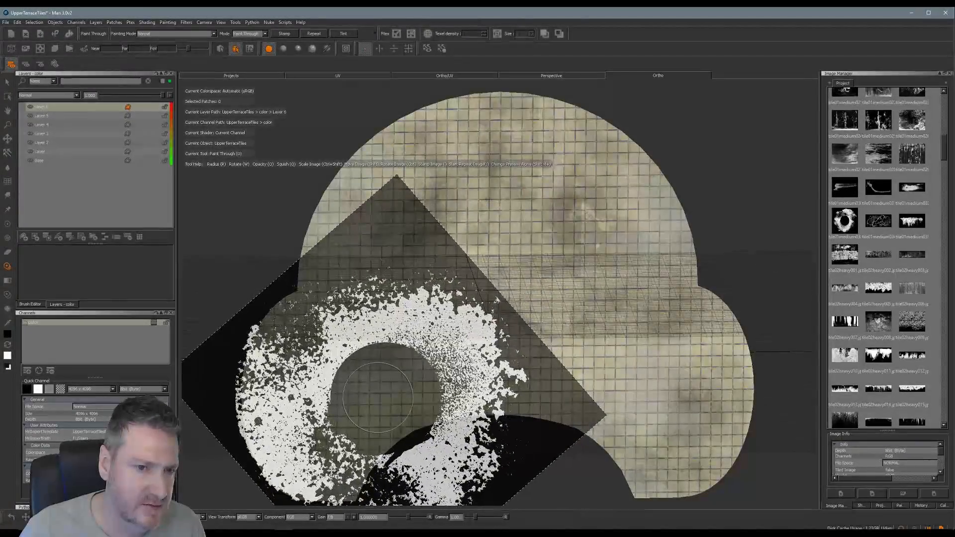
# - Test a stroke of the ring splatter and lower the brush opacity to slightly below one half
pyautogui.moveTo(294, 390)
pyautogui.mouseDown()
pyautogui.moveTo(298, 380)
pyautogui.moveTo(276, 369)
pyautogui.moveTo(266, 403)
pyautogui.moveTo(272, 448)
pyautogui.moveTo(303, 483)
pyautogui.moveTo(329, 471)
pyautogui.moveTo(330, 417)
pyautogui.moveTo(368, 465)
pyautogui.mouseUp()
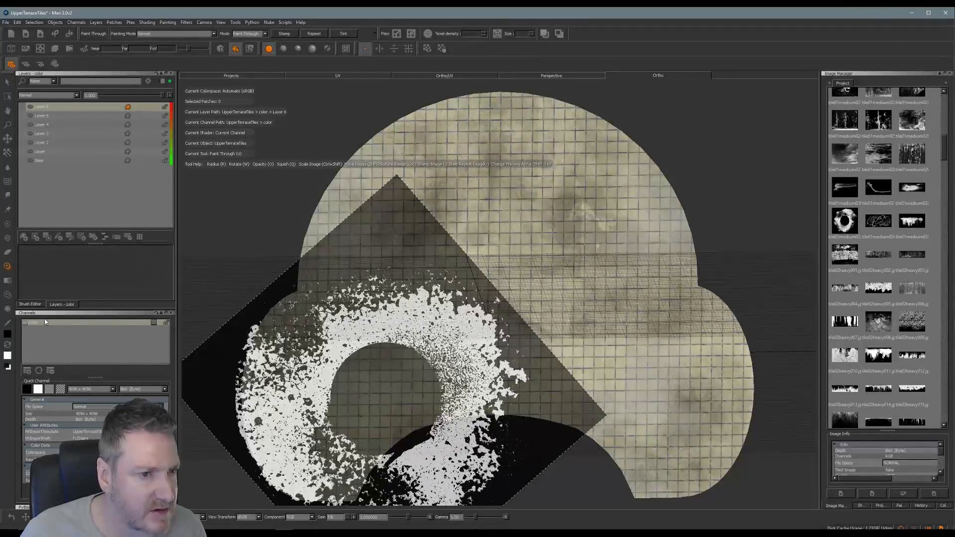
pyautogui.click(30, 305)
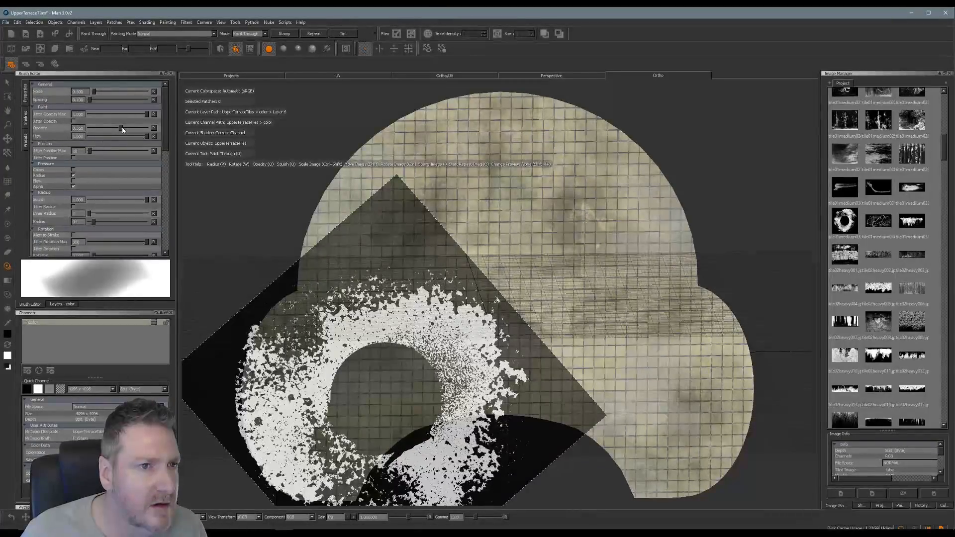
pyautogui.moveTo(122, 130); pyautogui.dragTo(118, 131)
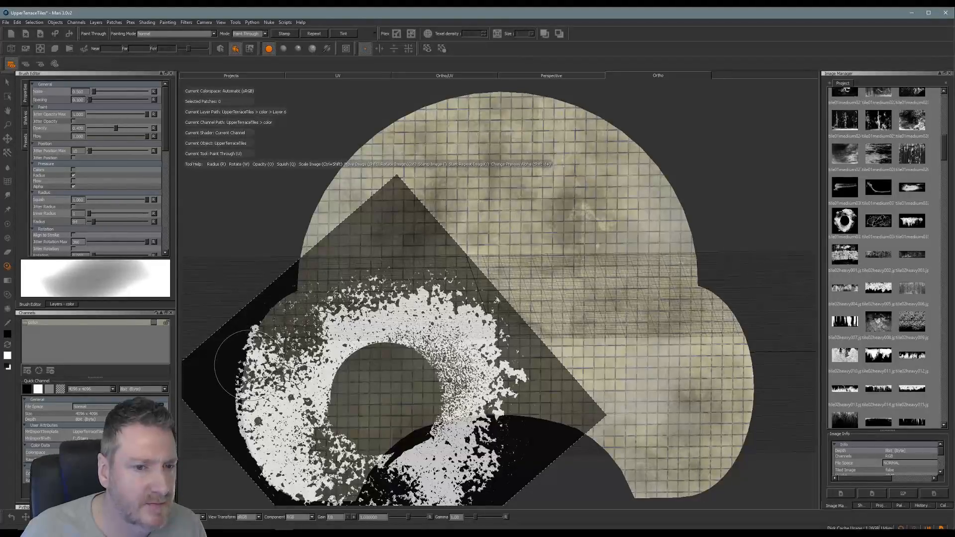
# - Paint the ring splatter along the outer edges of the terrace's lower-left and lower-right lobes
pyautogui.moveTo(234, 364)
pyautogui.mouseDown()
pyautogui.moveTo(251, 344)
pyautogui.moveTo(244, 416)
pyautogui.moveTo(252, 415)
pyautogui.mouseUp()
pyautogui.moveTo(280, 374)
pyautogui.mouseDown()
pyautogui.moveTo(291, 364)
pyautogui.moveTo(278, 466)
pyautogui.moveTo(331, 481)
pyautogui.moveTo(314, 447)
pyautogui.moveTo(350, 453)
pyautogui.moveTo(311, 432)
pyautogui.moveTo(272, 367)
pyautogui.moveTo(268, 317)
pyautogui.mouseUp()
pyautogui.keyDown('shift'); pyautogui.moveTo(225, 418); pyautogui.dragTo(468, 399); pyautogui.keyUp('shift')
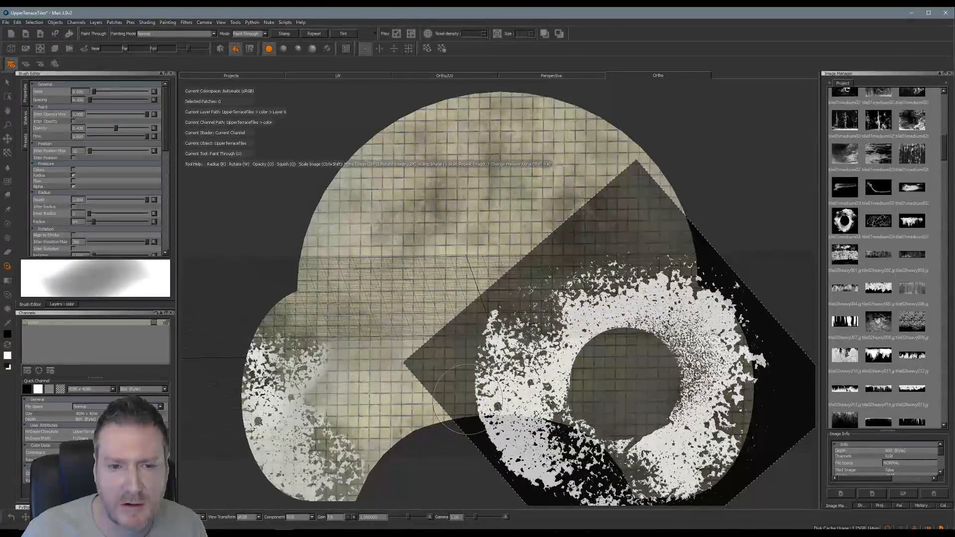
pyautogui.moveTo(721, 501)
pyautogui.mouseDown()
pyautogui.moveTo(667, 501)
pyautogui.moveTo(715, 459)
pyautogui.moveTo(706, 413)
pyautogui.moveTo(637, 468)
pyautogui.moveTo(707, 369)
pyautogui.moveTo(744, 393)
pyautogui.moveTo(738, 351)
pyautogui.moveTo(719, 336)
pyautogui.moveTo(712, 351)
pyautogui.mouseUp()
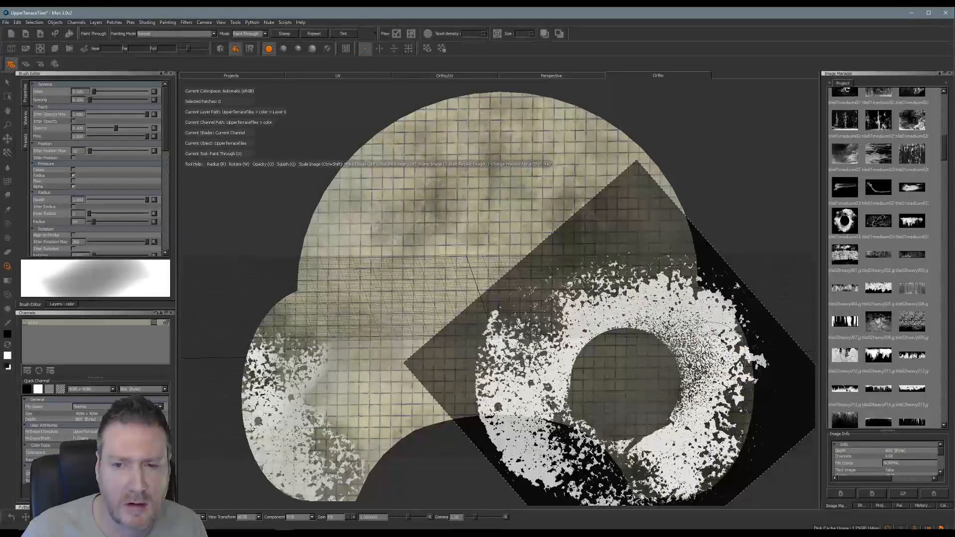
# - Centre and enlarge the ring splatter image over the terrace and paint it along the upper dome
pyautogui.moveTo(709, 385)
pyautogui.keyDown('shift'); pyautogui.mouseDown()
pyautogui.moveTo(619, 336)
pyautogui.moveTo(583, 284)
pyautogui.mouseUp(); pyautogui.keyUp('shift')
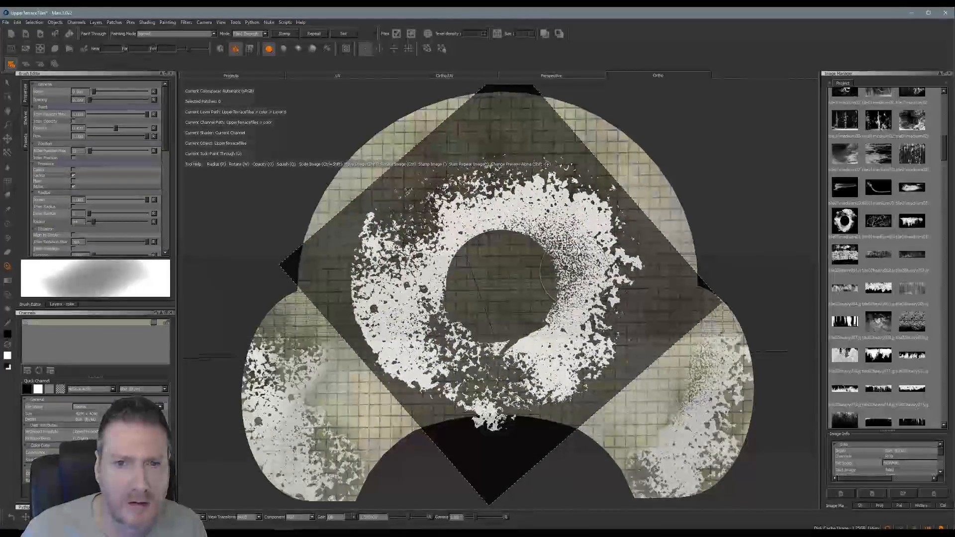
pyautogui.keyDown('ctrl'); pyautogui.keyDown('shift'); pyautogui.moveTo(520, 262); pyautogui.dragTo(622, 233); pyautogui.keyUp('shift'); pyautogui.keyUp('ctrl')
pyautogui.moveTo(425, 145)
pyautogui.mouseDown()
pyautogui.moveTo(358, 201)
pyautogui.moveTo(414, 197)
pyautogui.mouseUp()
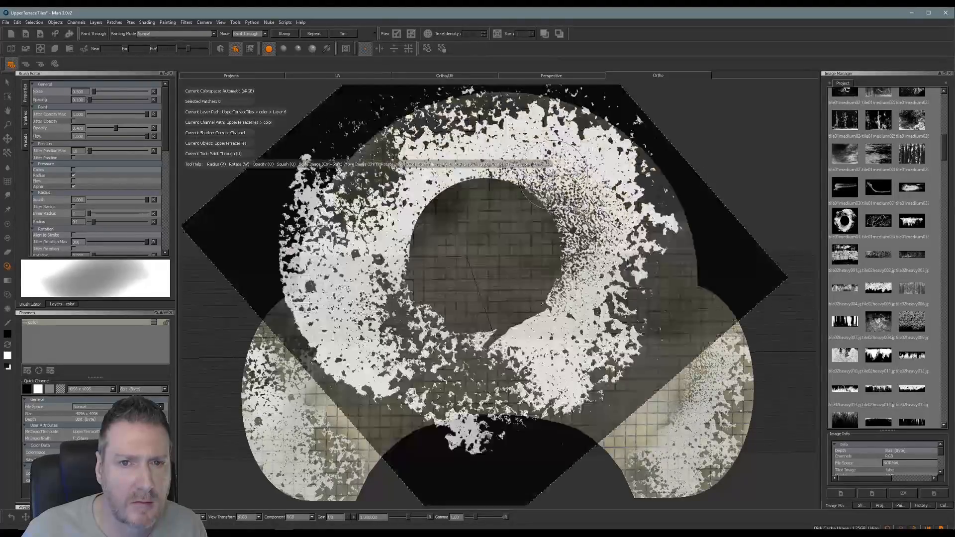
# - Rotate and shift the ring splatter image, paint more splatter inside the upper dome and bake the paint onto the layer
pyautogui.keyDown('shift'); pyautogui.moveTo(501, 236); pyautogui.dragTo(560, 194); pyautogui.keyUp('shift')
pyautogui.moveTo(455, 192)
pyautogui.mouseDown()
pyautogui.moveTo(422, 218)
pyautogui.moveTo(500, 175)
pyautogui.mouseUp()
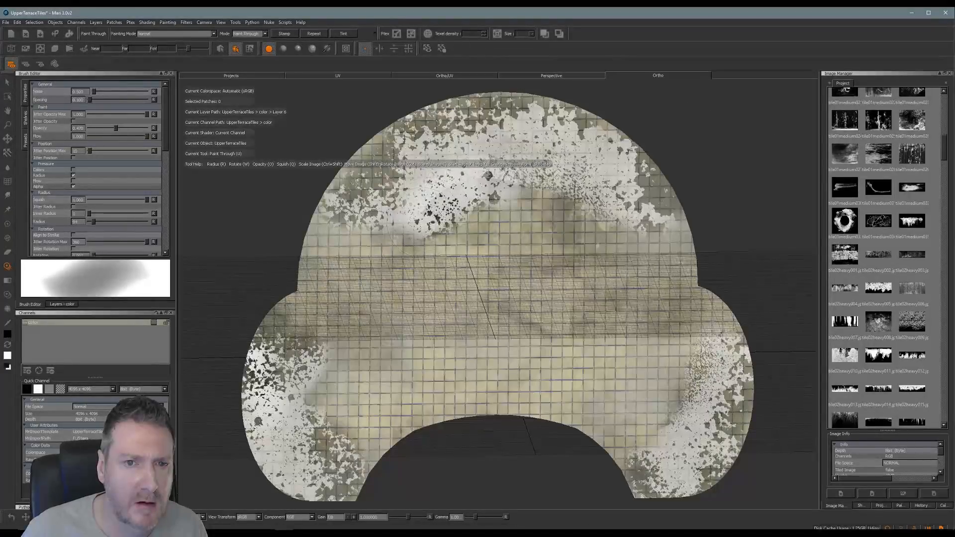
pyautogui.moveTo(414, 228); pyautogui.dragTo(420, 222)
pyautogui.moveTo(437, 211); pyautogui.dragTo(527, 183)
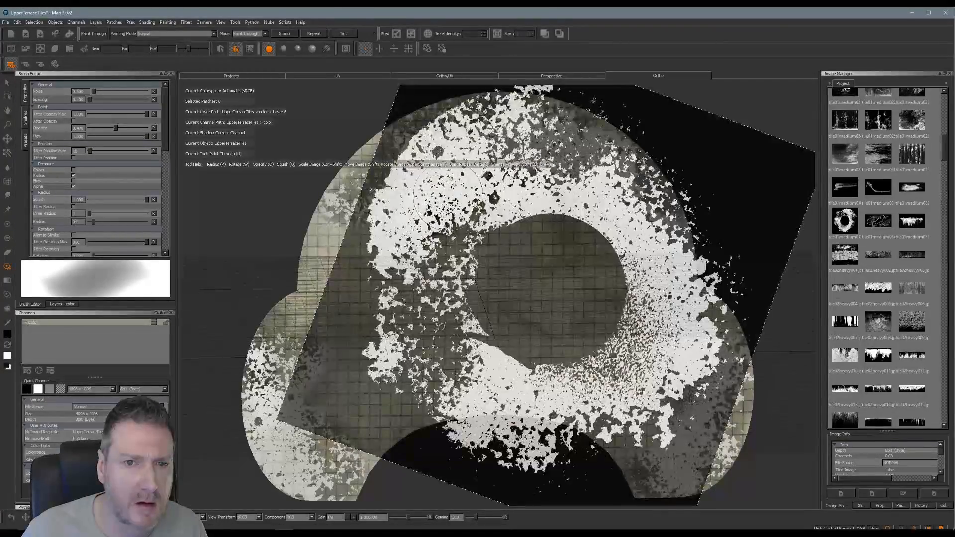
pyautogui.moveTo(448, 196); pyautogui.dragTo(480, 210)
pyautogui.press('b')
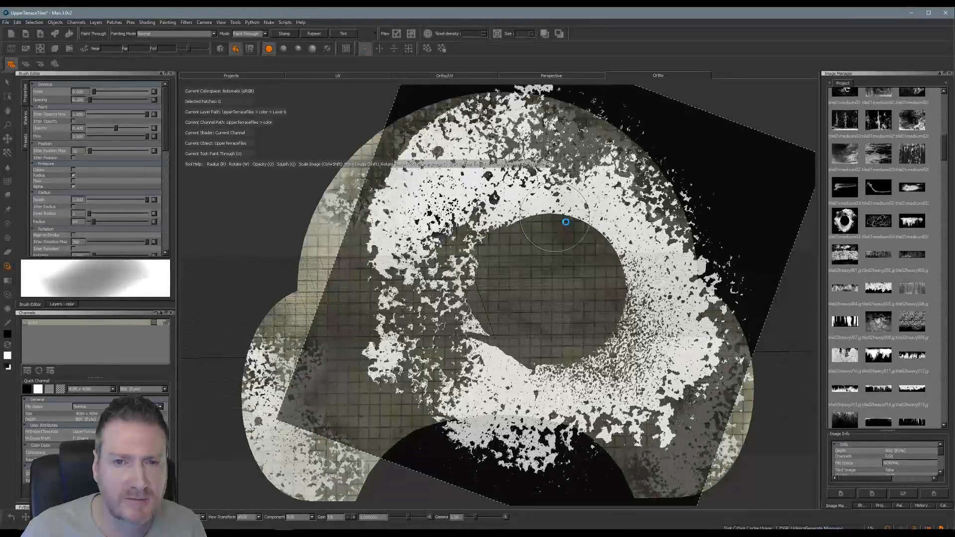
# - Move the splatter image off the terrace, set the top layer's blend mode to Darken and lower its opacity to about 0.4
pyautogui.moveTo(555, 217)
pyautogui.mouseDown()
pyautogui.moveTo(522, 204)
pyautogui.moveTo(784, 171)
pyautogui.mouseUp()
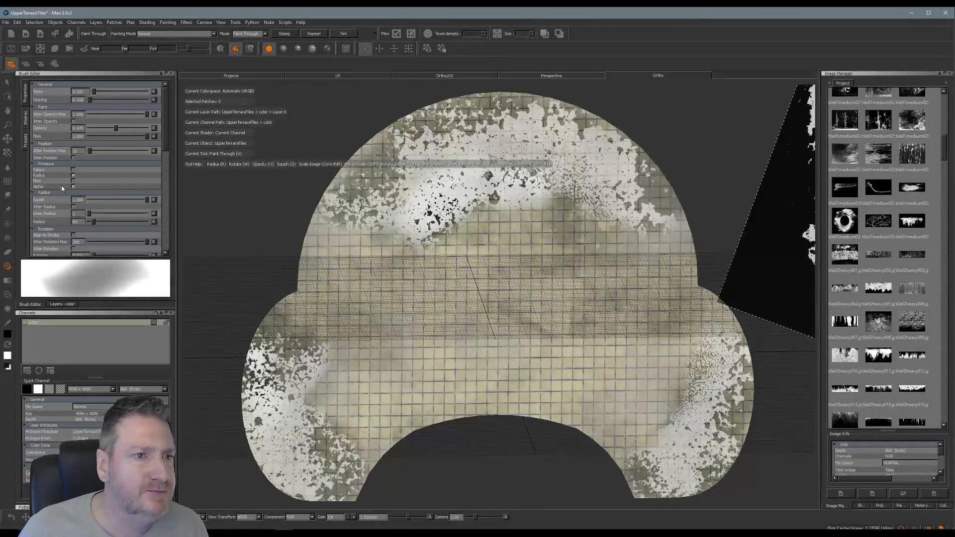
pyautogui.click(61, 304)
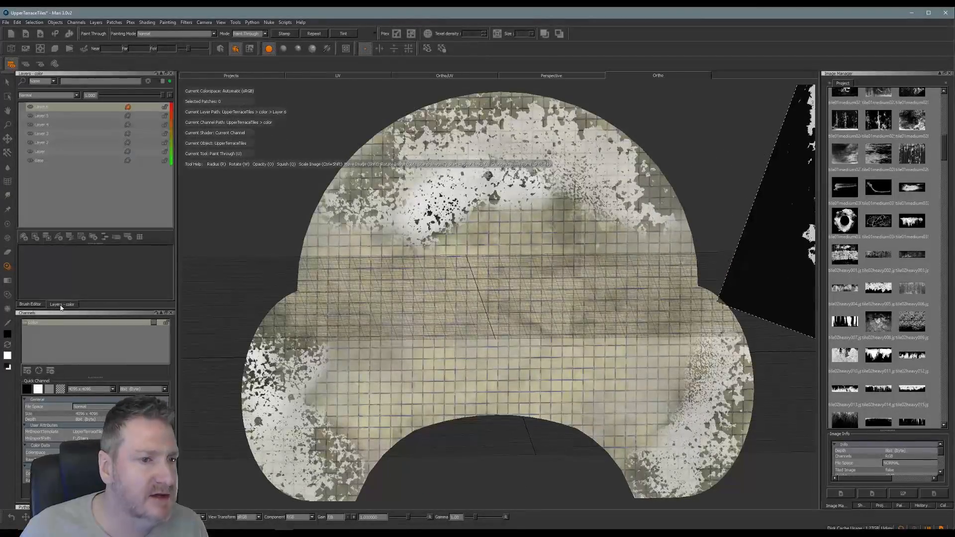
pyautogui.click(77, 96)
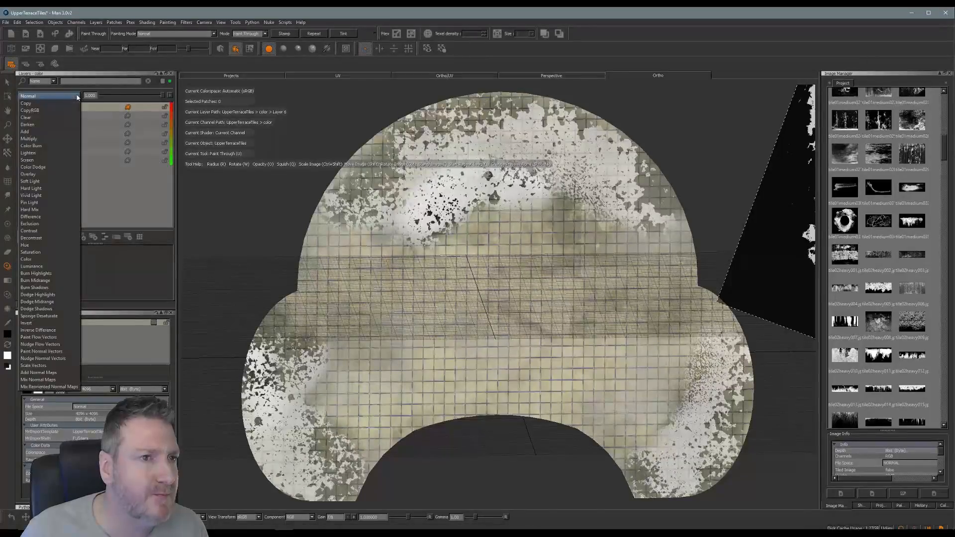
pyautogui.click(34, 124)
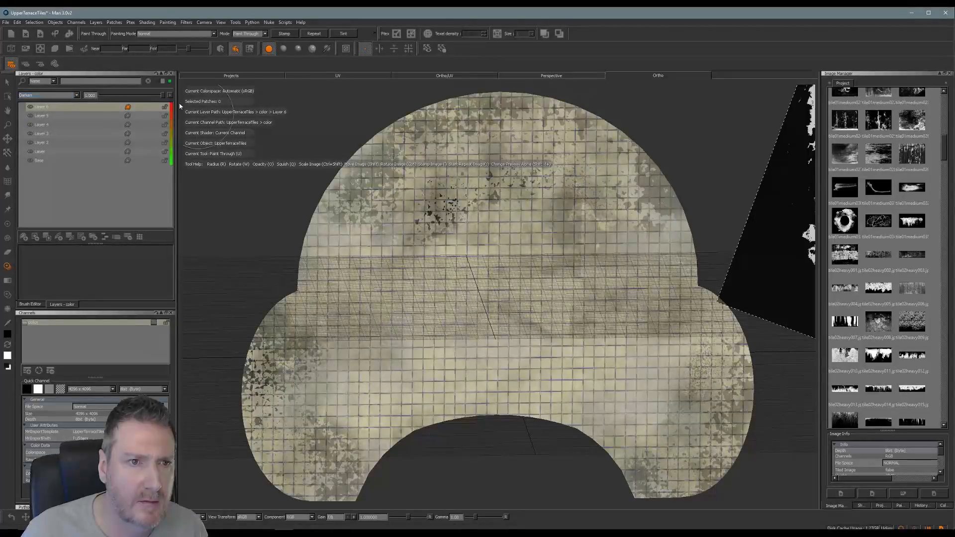
pyautogui.moveTo(163, 99); pyautogui.dragTo(138, 99)
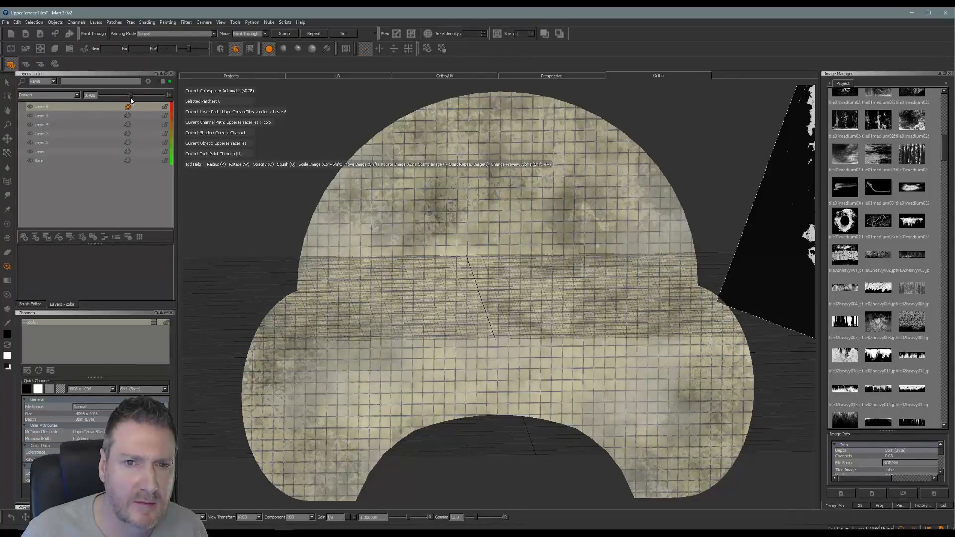
pyautogui.moveTo(132, 101); pyautogui.dragTo(131, 101)
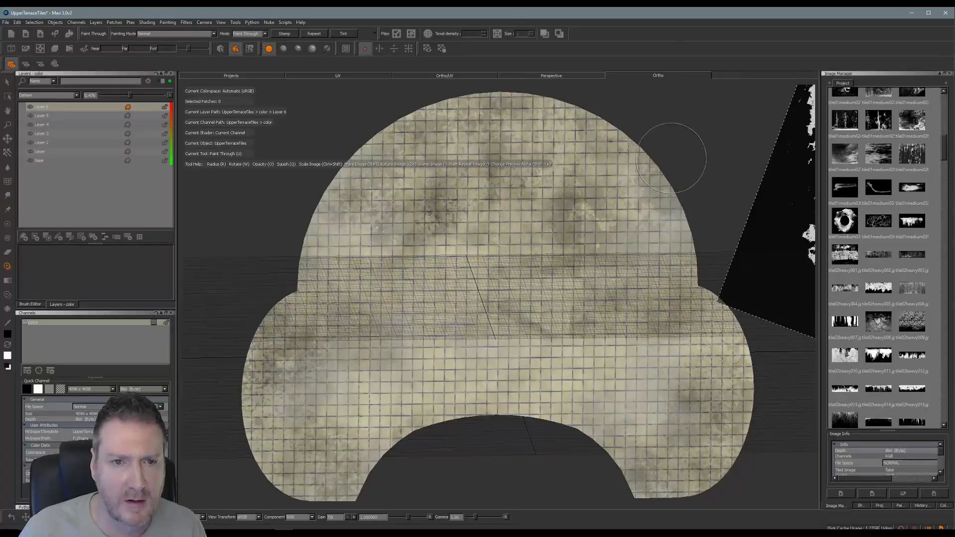
# - Save the UpperTerraceTiles project
pyautogui.click(8, 23)
pyautogui.click(15, 92)
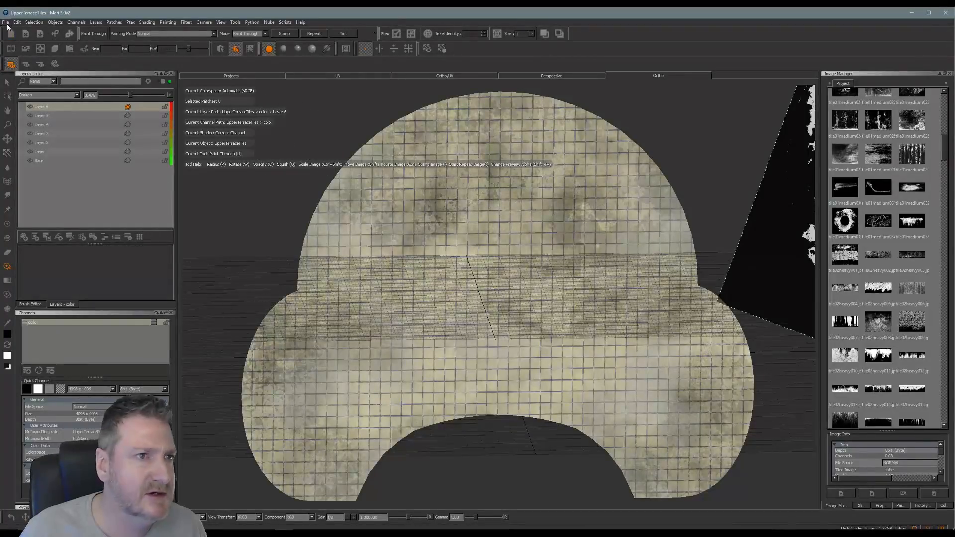
pyautogui.click(6, 23)
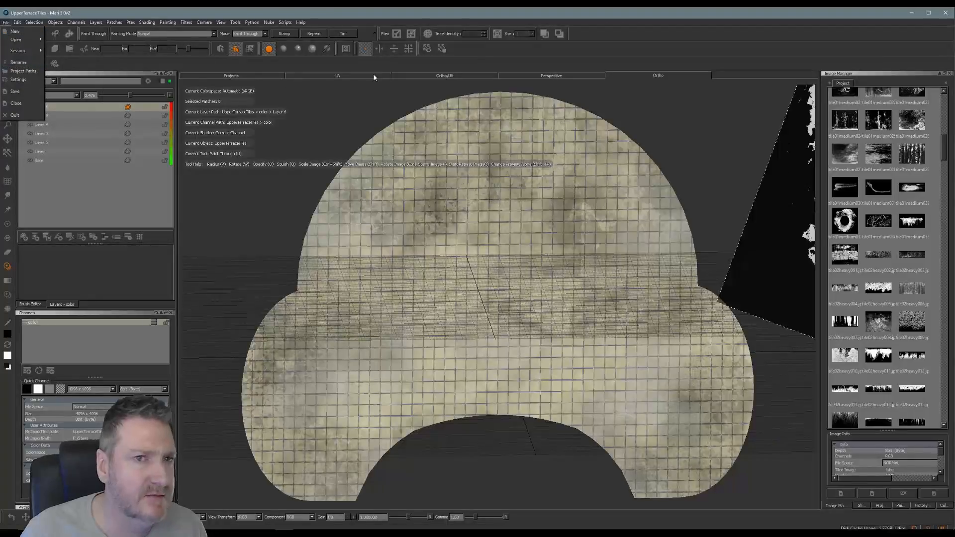
pyautogui.click(599, 15)
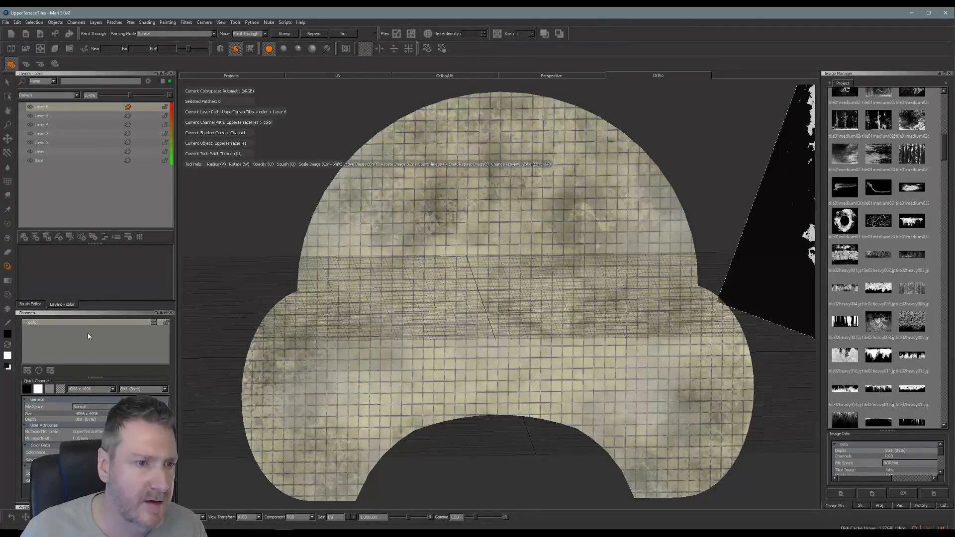
# - Export everything flattened from the color channel to F:/Stairs as UpperTerraceTilesPainted.tga
pyautogui.rightClick(98, 325)
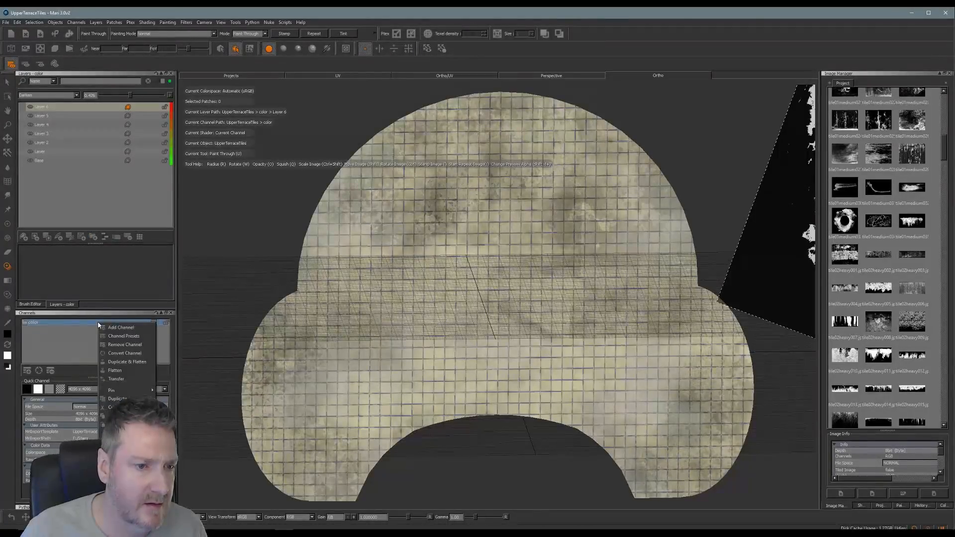
pyautogui.moveTo(129, 444)
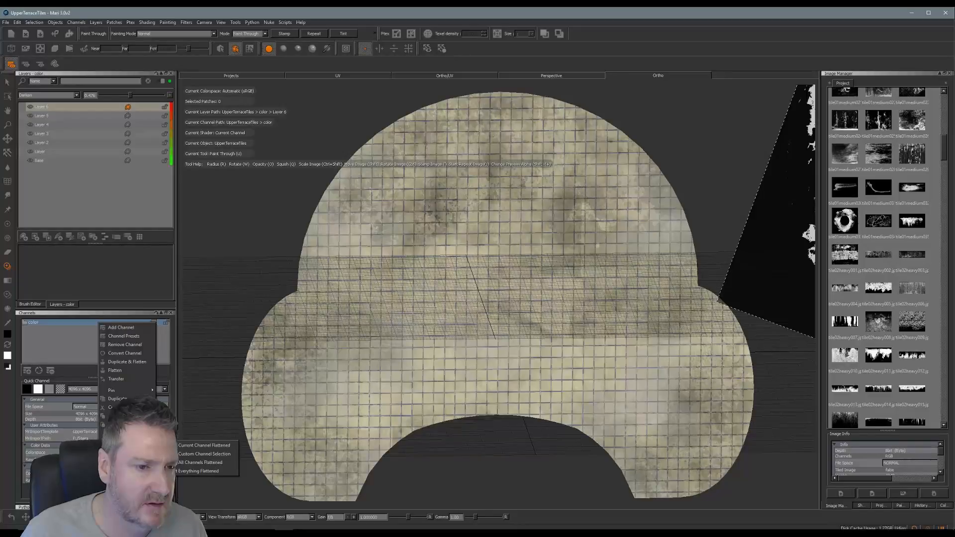
pyautogui.click(190, 471)
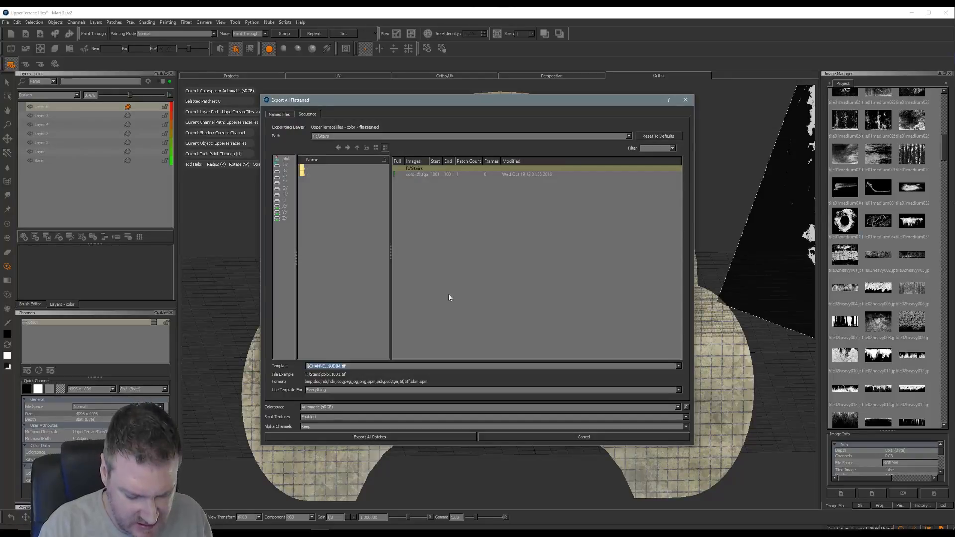
pyautogui.write('UpperTerraceTilesPainted.tga')
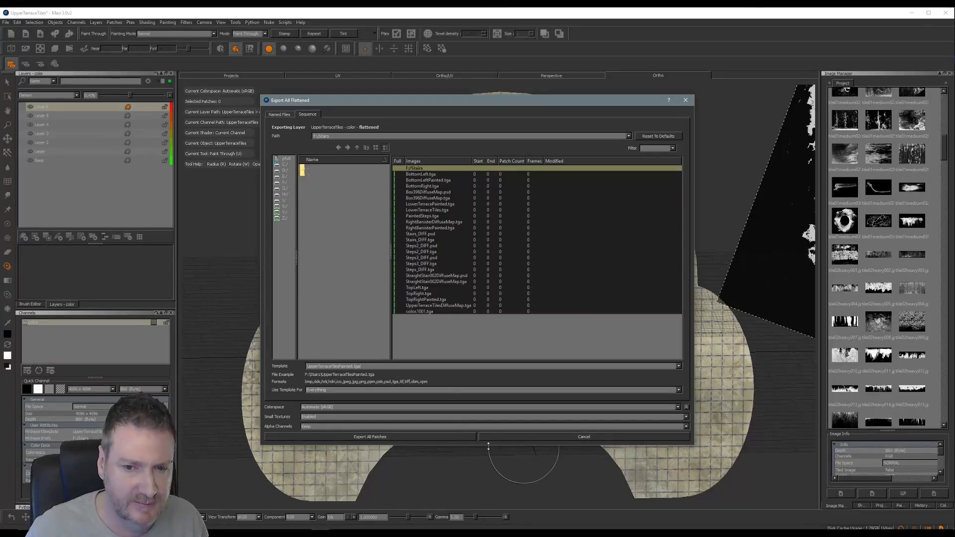
pyautogui.click(368, 436)
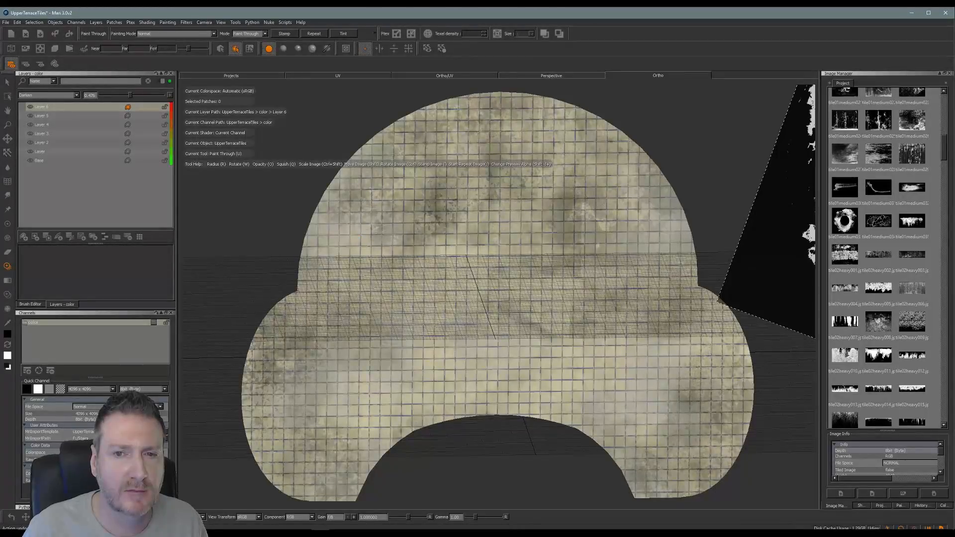
# - Switch to 3ds Max and open the parameters of the upper terrace tiles' Map #32 bitmap in the Slate Material Editor
pyautogui.click(913, 13)
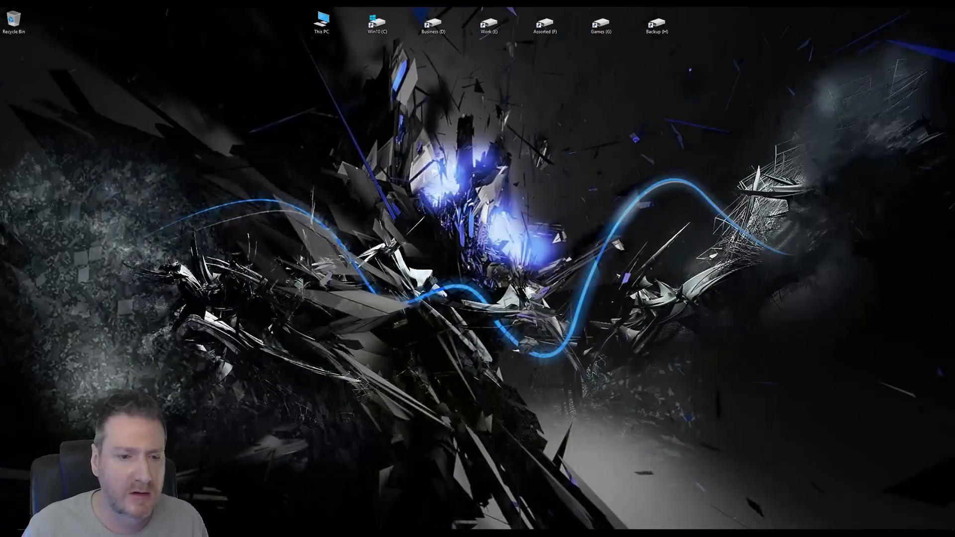
pyautogui.hotkey('alt', 'Tab')
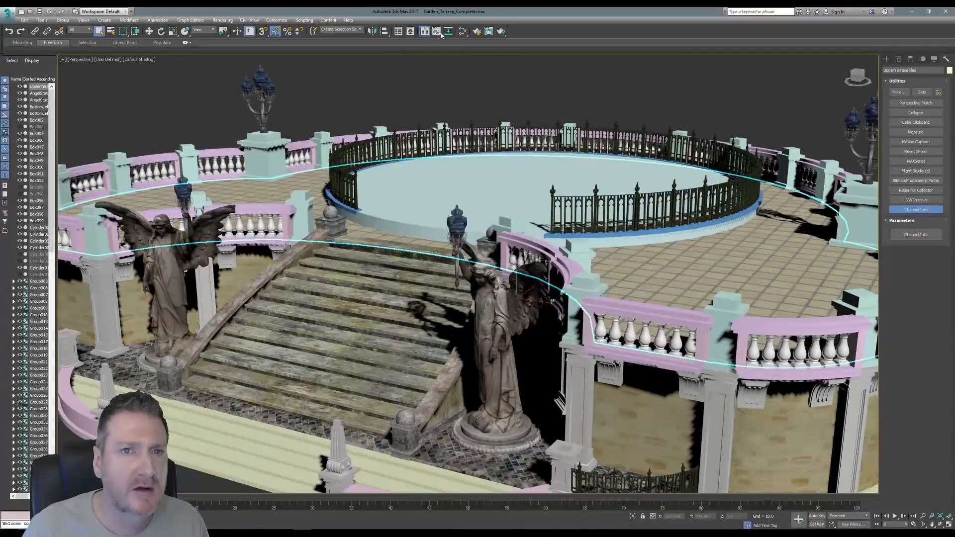
pyautogui.click(463, 32)
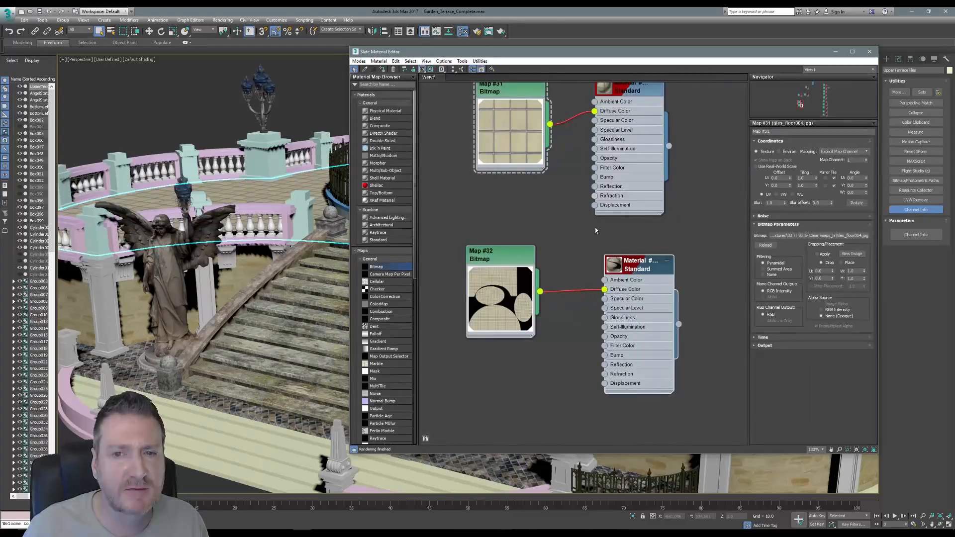
pyautogui.doubleClick(524, 259)
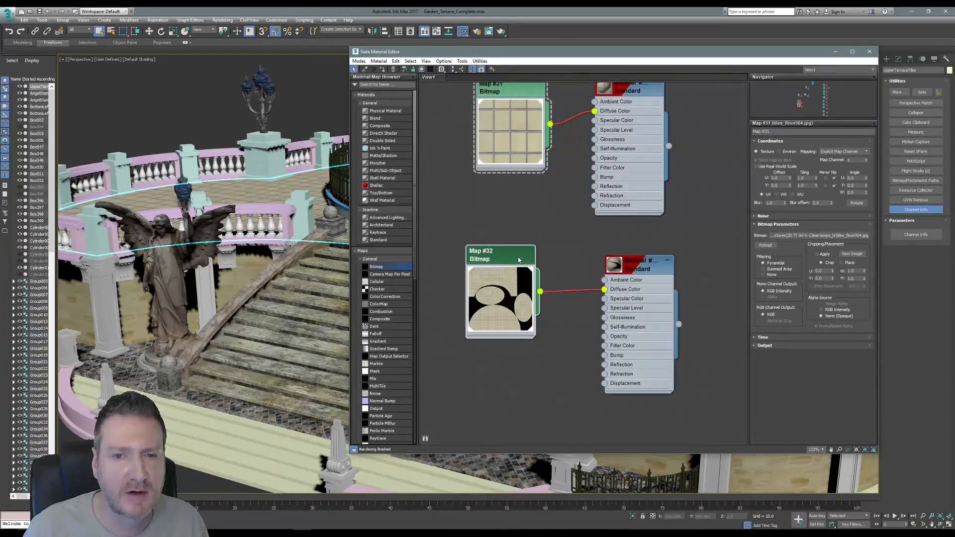
# - Replace the Map #32 image with UpperTerraceTilesPainted.tga from the Stairs folder and close the material editor
pyautogui.click(822, 237)
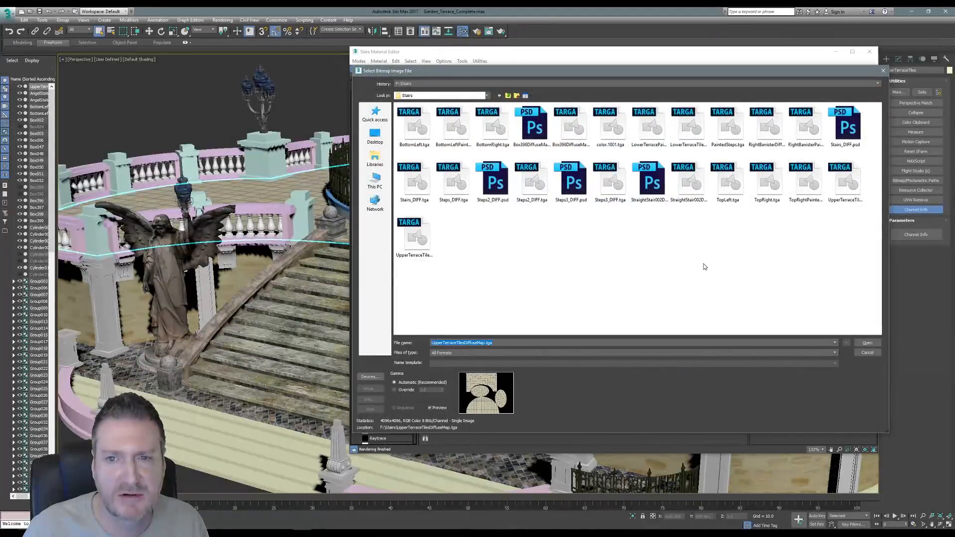
pyautogui.click(841, 233)
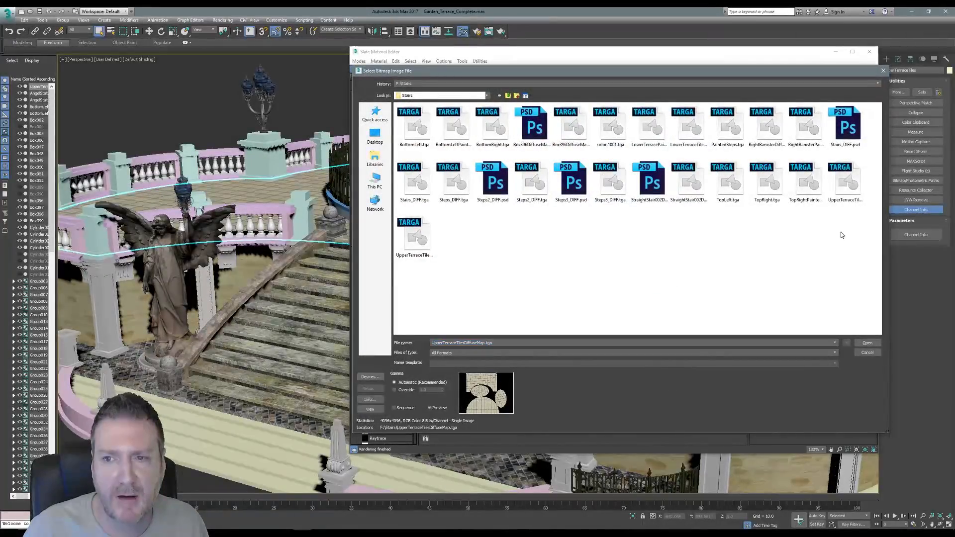
pyautogui.click(847, 197)
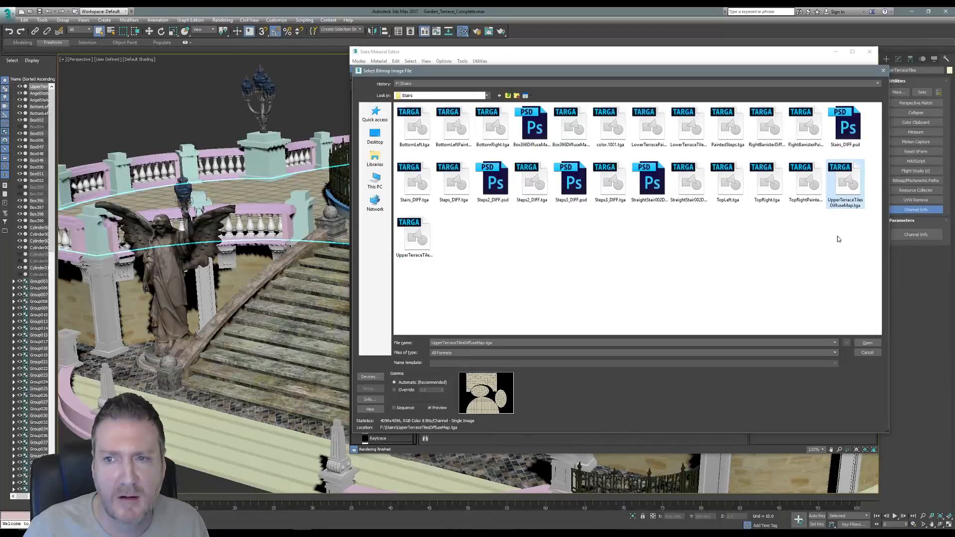
pyautogui.click(429, 244)
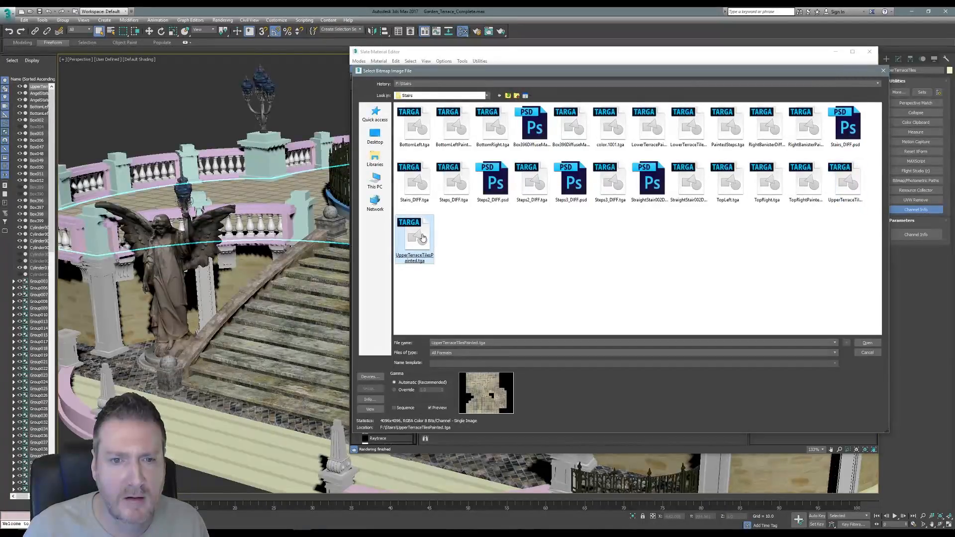
pyautogui.press('Escape')
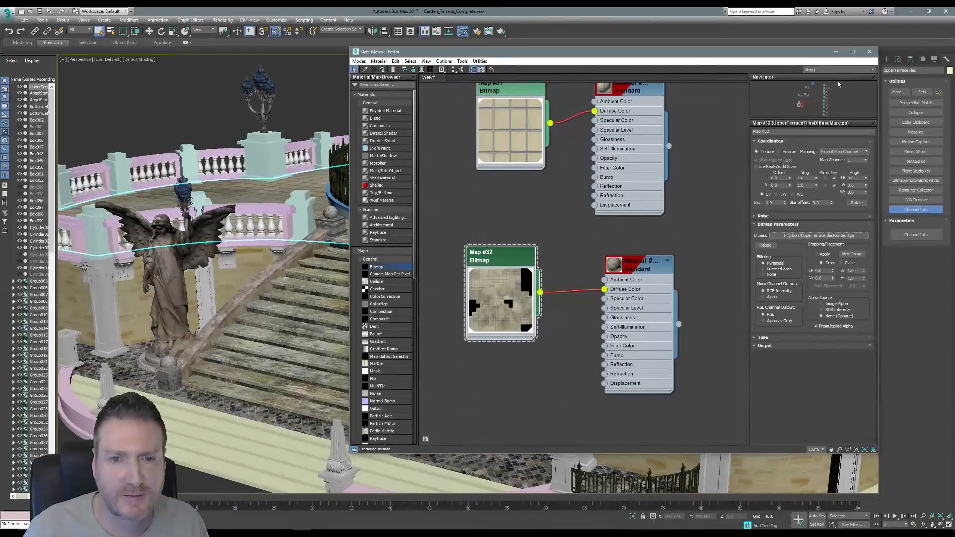
pyautogui.click(870, 52)
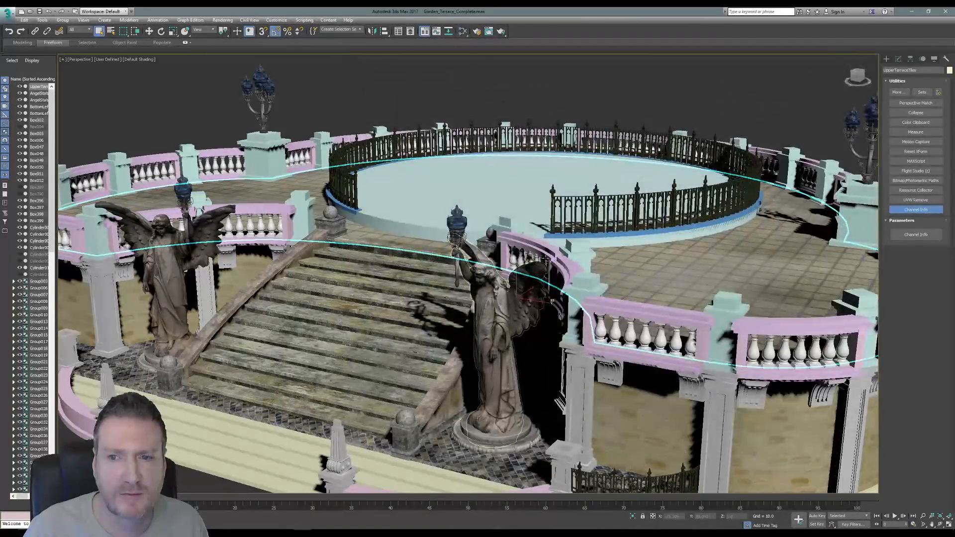
# - Examine the painted upper terrace tiles together with the stairs and lower terrace from several distances and angles
pyautogui.scroll(-6, 467, 273)
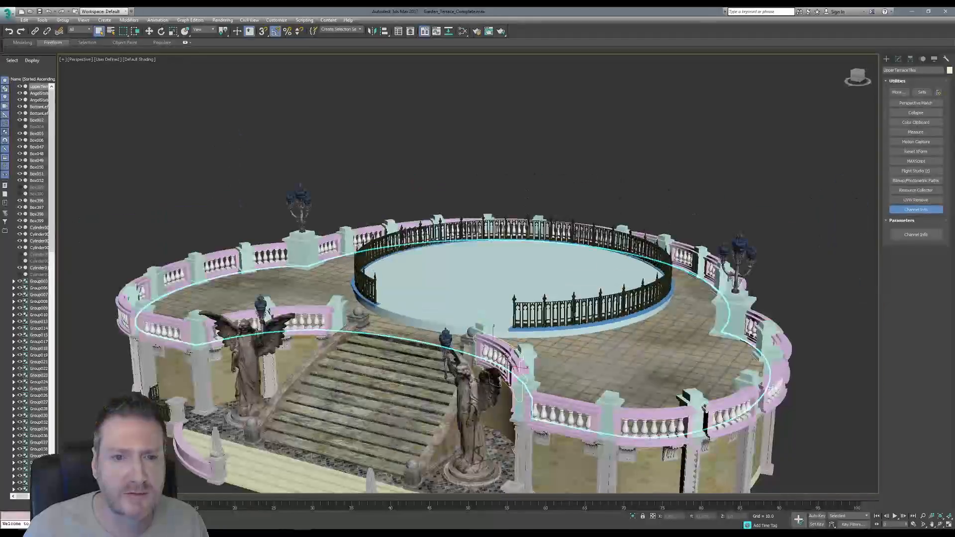
pyautogui.moveTo(515, 371); pyautogui.dragTo(456, 376, button='middle')
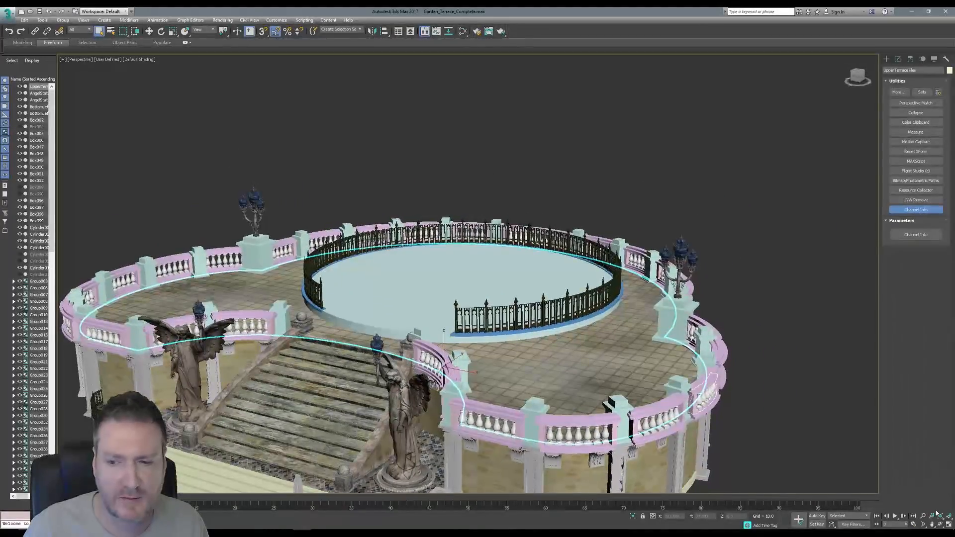
pyautogui.click(940, 524)
pyautogui.moveTo(405, 312); pyautogui.dragTo(444, 334)
pyautogui.moveTo(444, 334); pyautogui.dragTo(387, 241, button='middle')
pyautogui.scroll(-3, 393, 258)
pyautogui.keyDown('alt'); pyautogui.moveTo(394, 258); pyautogui.dragTo(370, 268, button='middle'); pyautogui.keyUp('alt')
pyautogui.scroll(5, 378, 265)
pyautogui.scroll(3, 378, 265)
pyautogui.moveTo(378, 265); pyautogui.dragTo(401, 246)
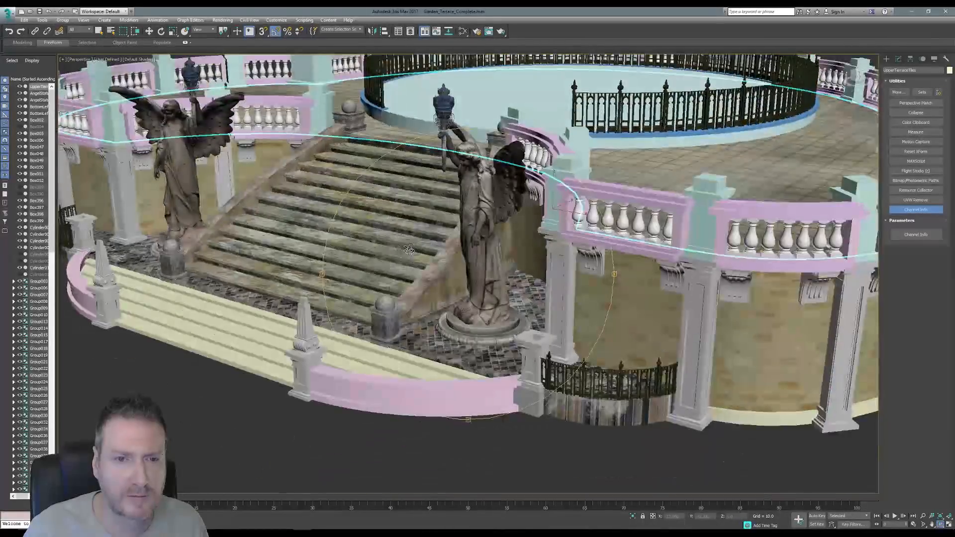
pyautogui.moveTo(406, 253); pyautogui.dragTo(418, 354, button='middle')
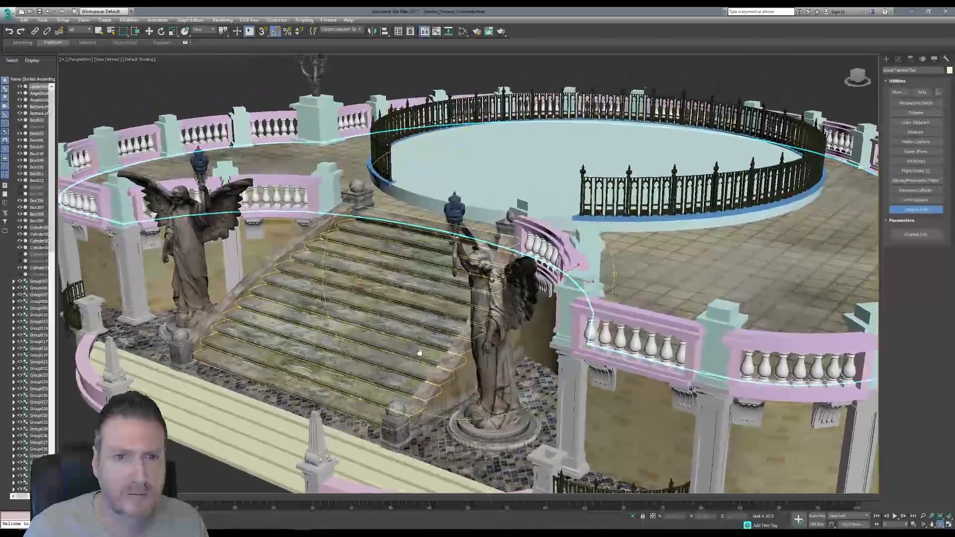
pyautogui.moveTo(420, 309); pyautogui.dragTo(416, 319, button='middle')
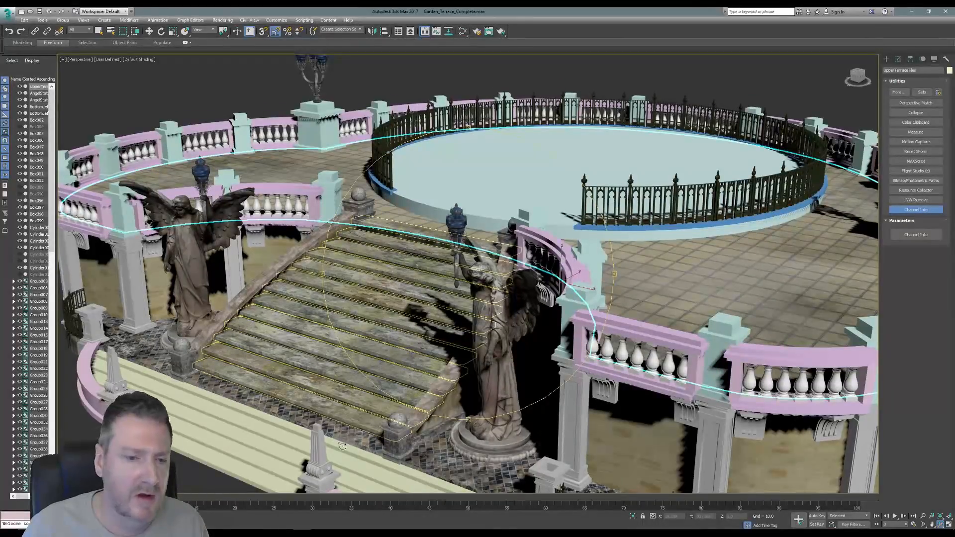
# - Switch to Photoshop, close TestTile_Tiled.jpg and open UpperTerraceTilesPainted.tga from the F: drive's Stairs folder
pyautogui.click(912, 11)
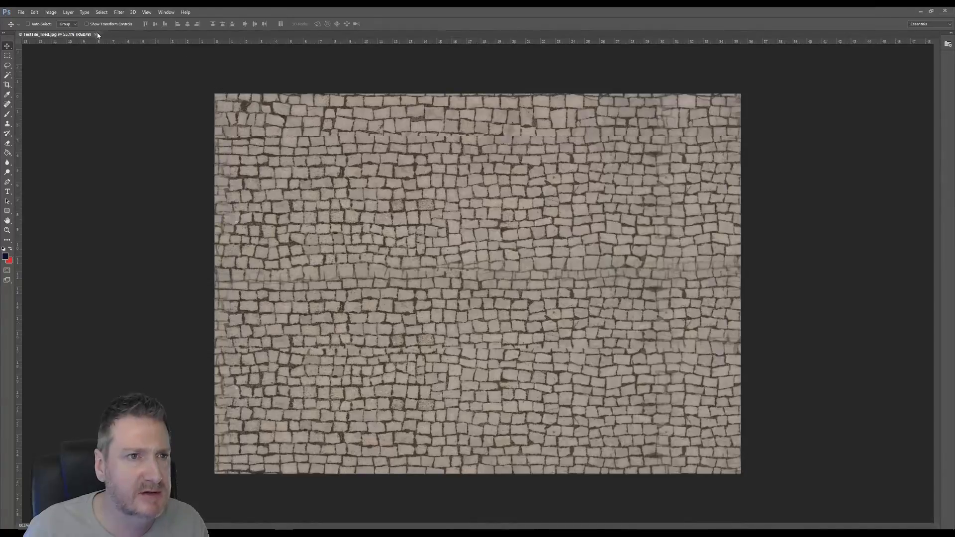
pyautogui.click(96, 34)
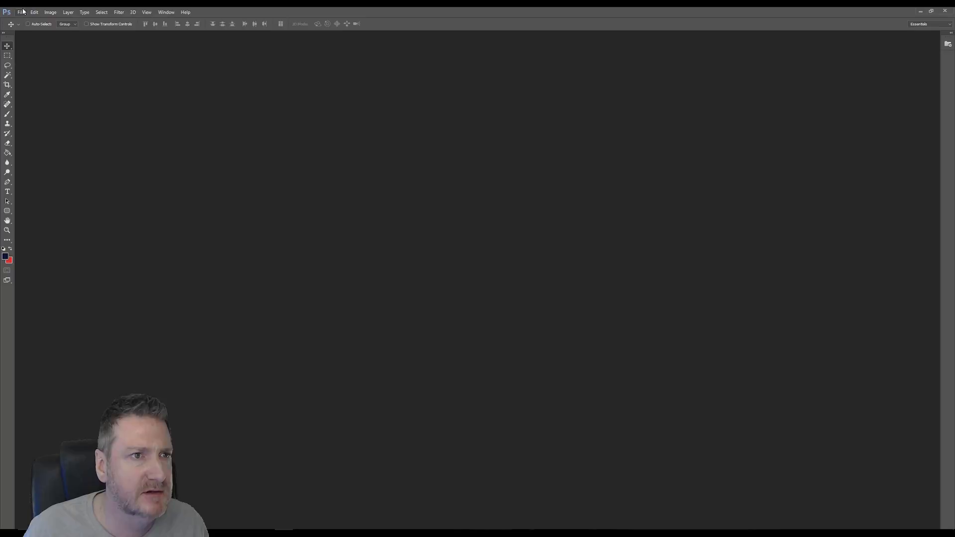
pyautogui.click(20, 12)
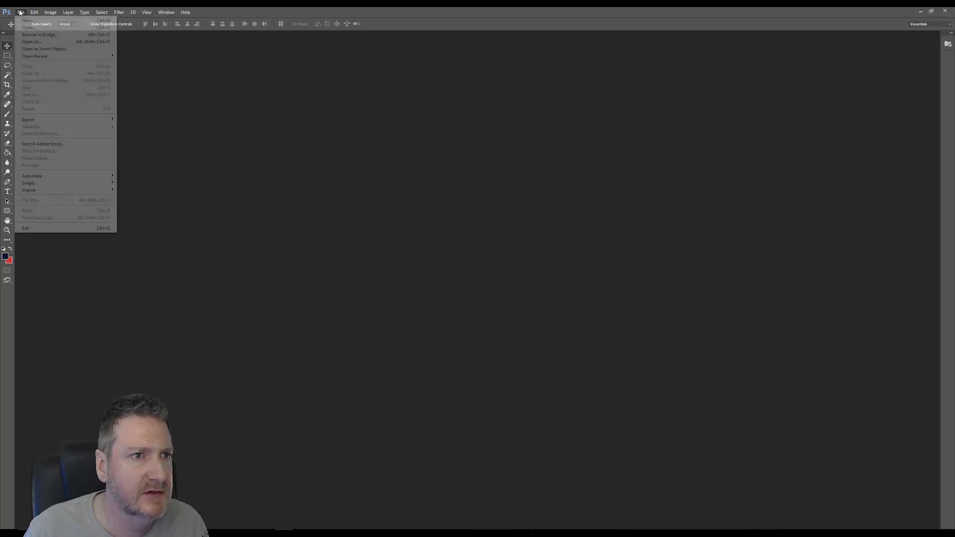
pyautogui.click(25, 22)
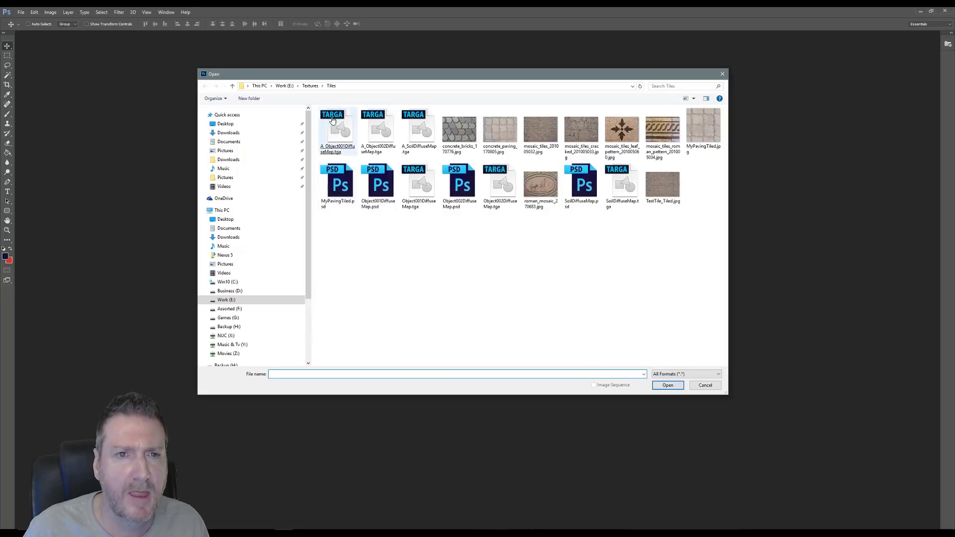
pyautogui.click(229, 310)
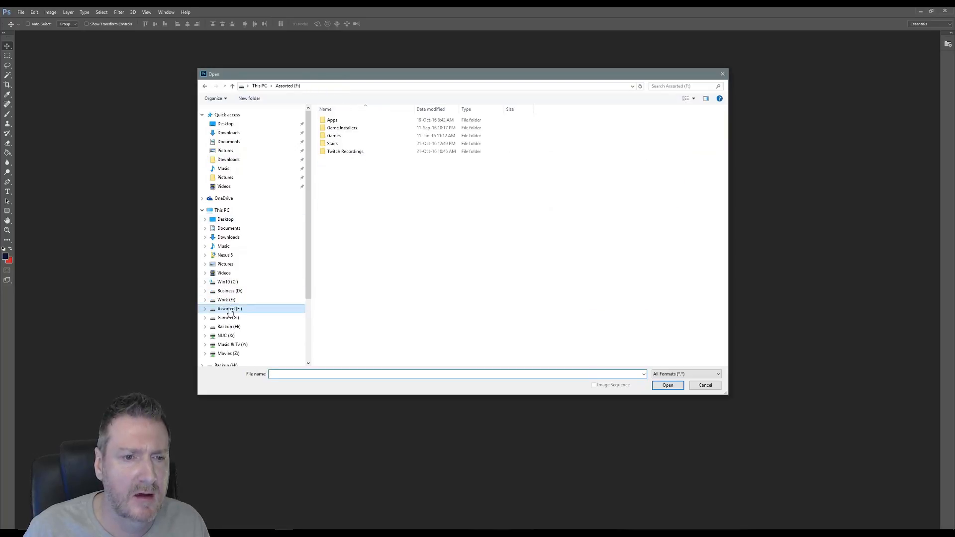
pyautogui.doubleClick(331, 143)
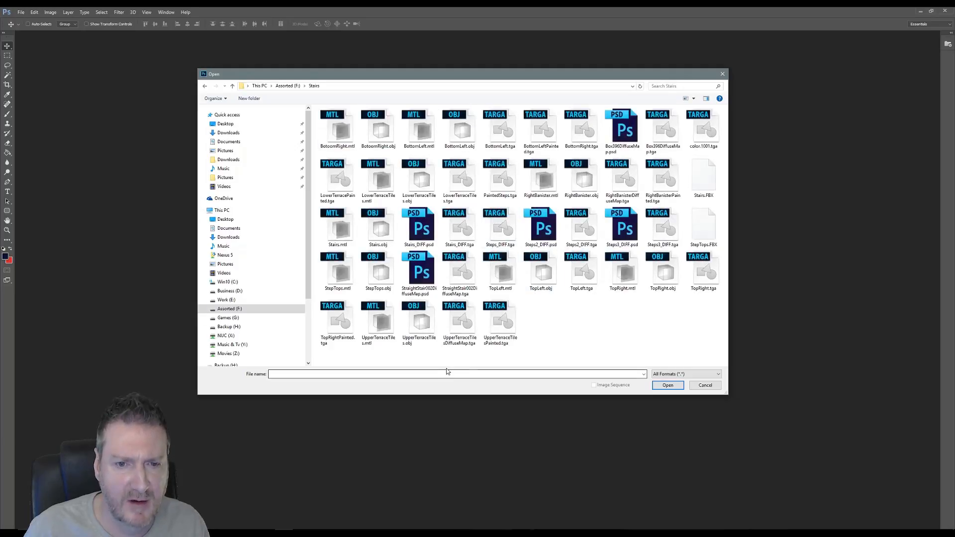
pyautogui.doubleClick(509, 328)
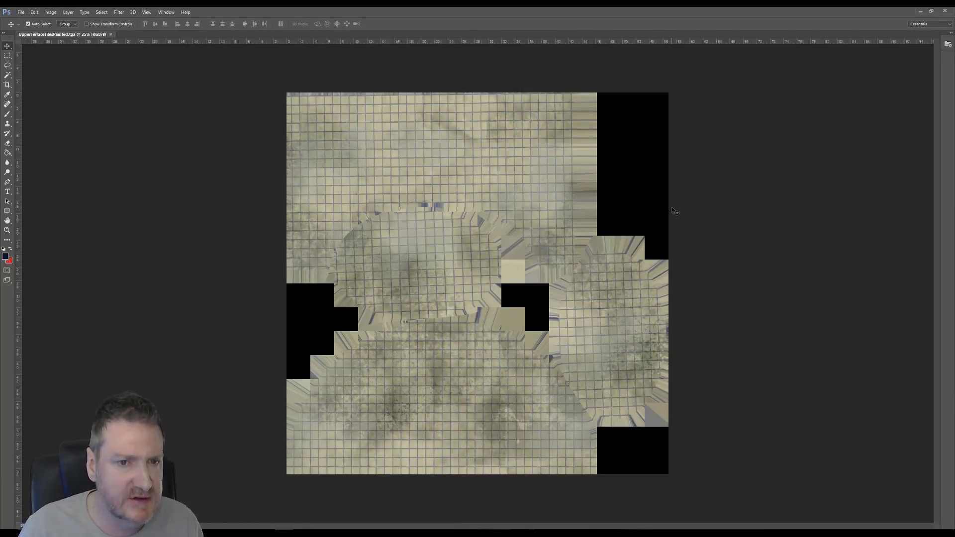
# - Duplicate the tile texture onto a new layer and set its Color Balance midtones to -14, +3 and +11
pyautogui.hotkey('ctrl', 'j')
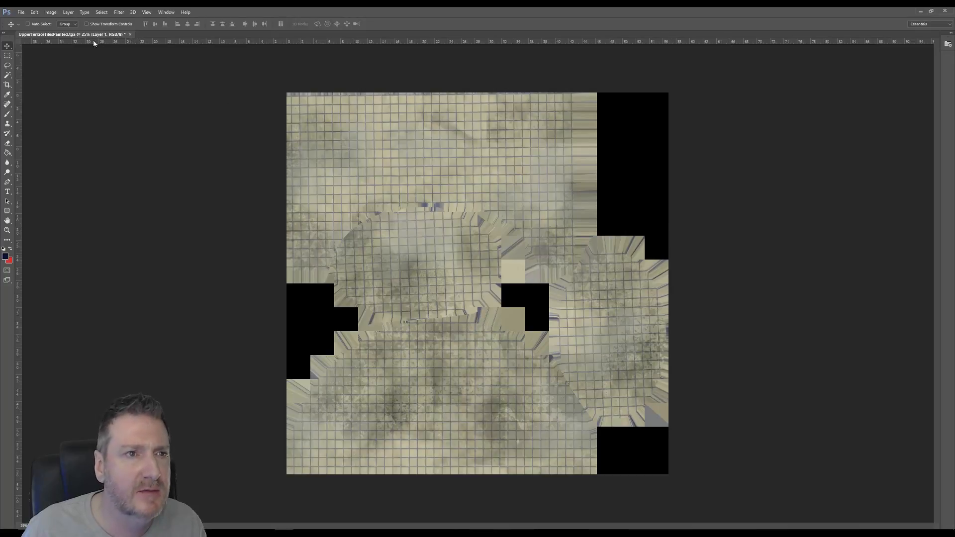
pyautogui.click(50, 12)
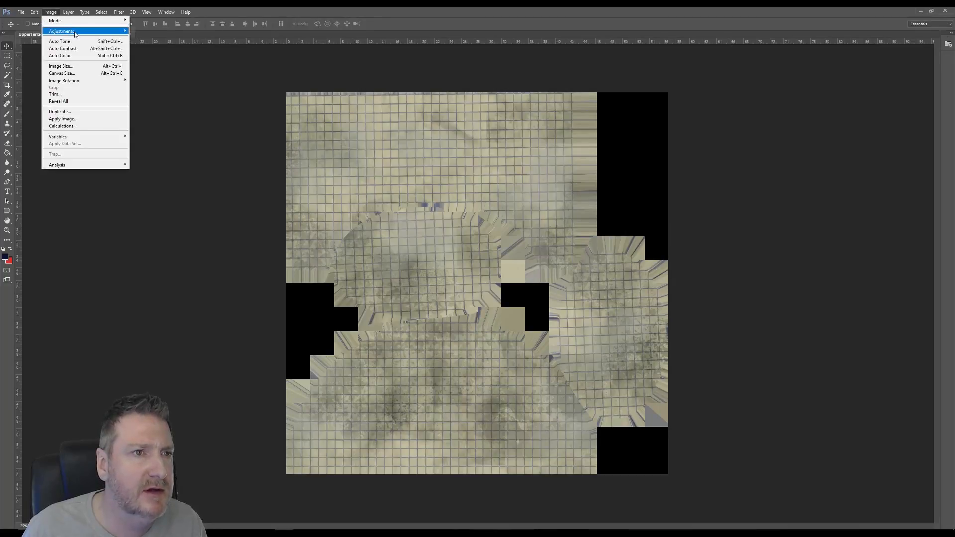
pyautogui.moveTo(76, 33)
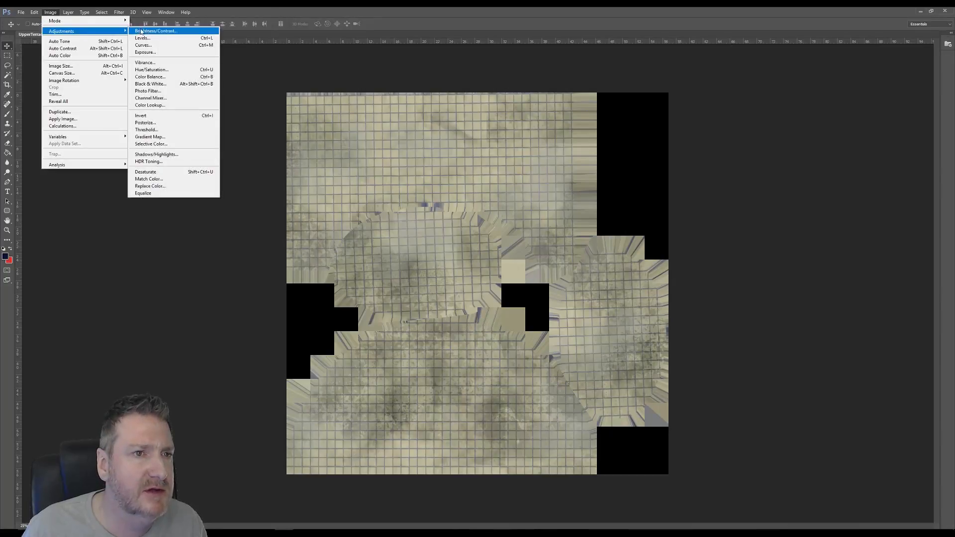
pyautogui.click(161, 78)
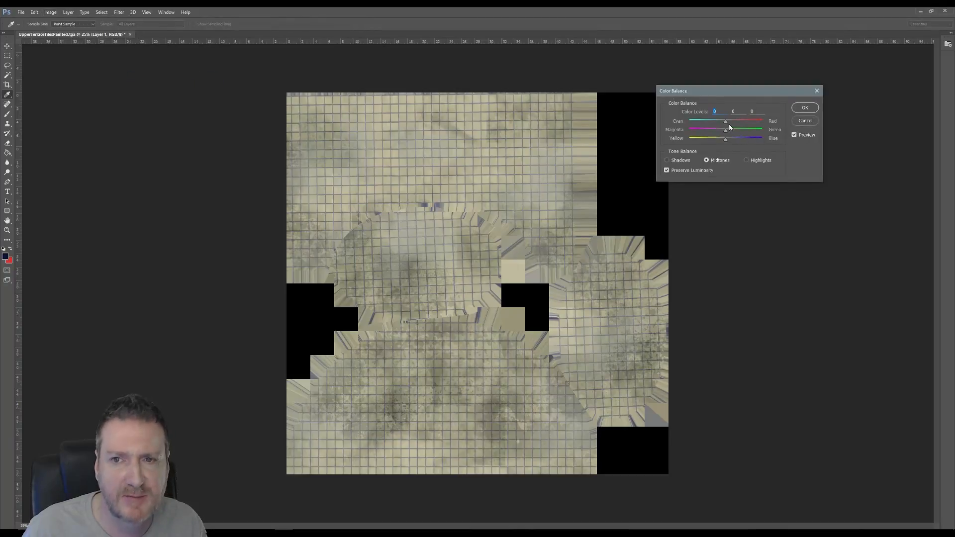
pyautogui.moveTo(726, 124); pyautogui.dragTo(720, 127)
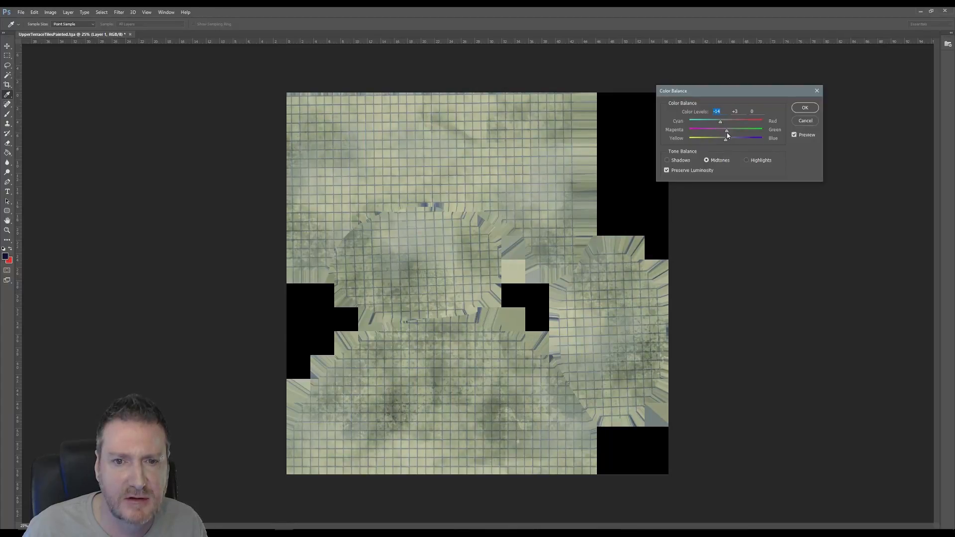
pyautogui.moveTo(728, 142); pyautogui.dragTo(730, 142)
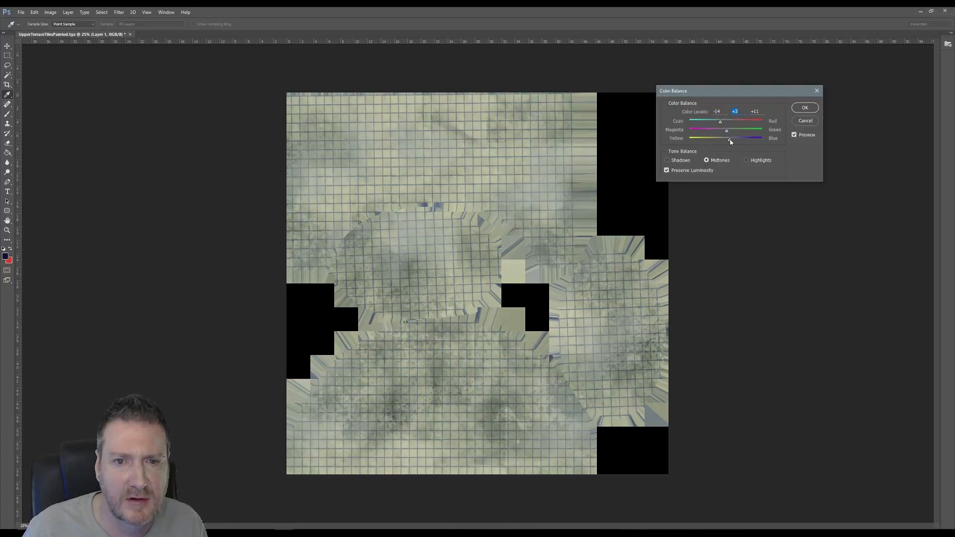
# - Set the Color Balance shadows to 0, +9, +15 and the highlights to 0, +3, +4, and apply the adjustment
pyautogui.click(680, 164)
pyautogui.moveTo(727, 130); pyautogui.dragTo(729, 132)
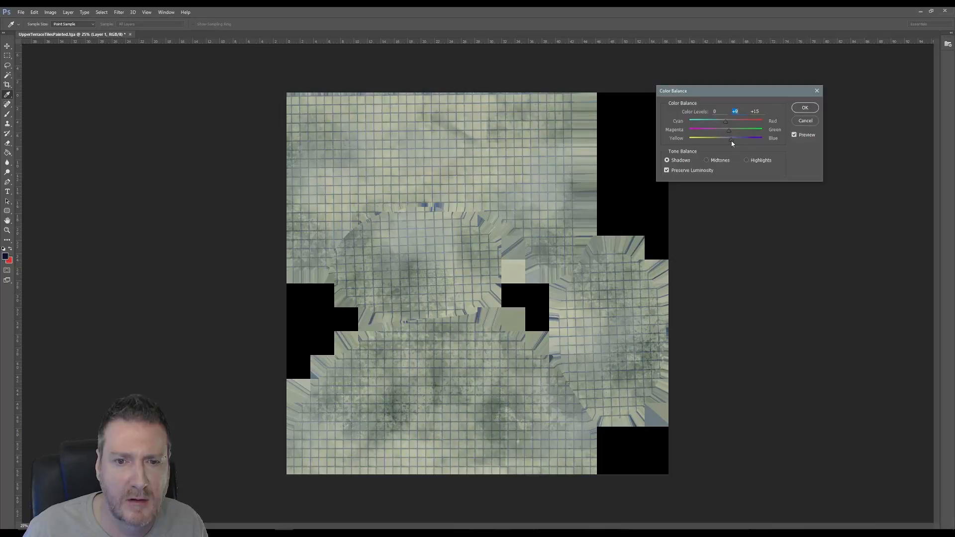
pyautogui.click(746, 159)
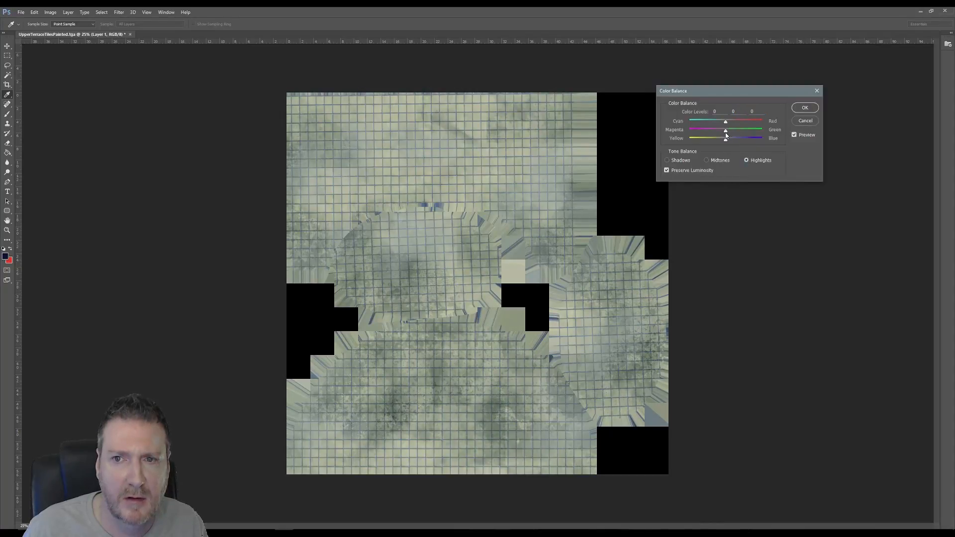
pyautogui.moveTo(726, 133); pyautogui.dragTo(730, 133)
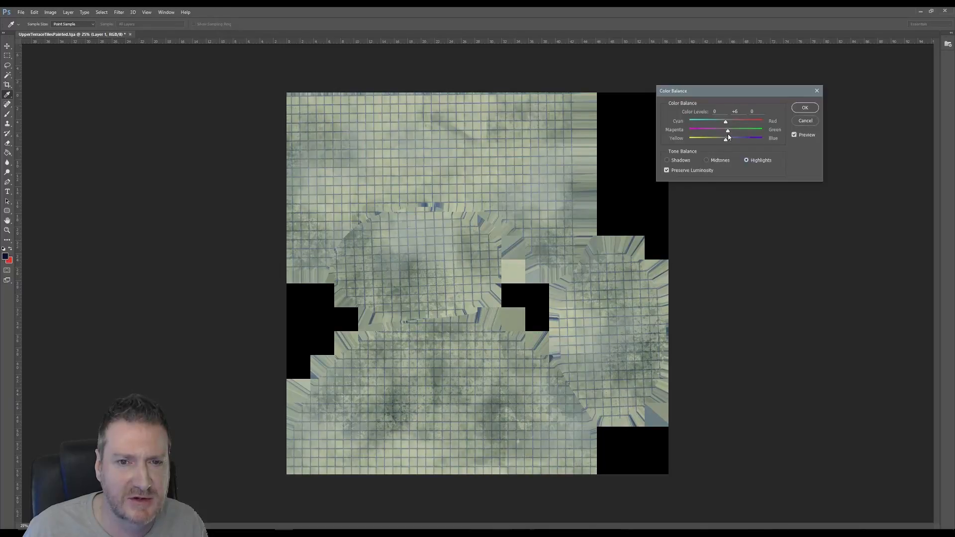
pyautogui.moveTo(727, 134); pyautogui.dragTo(729, 142)
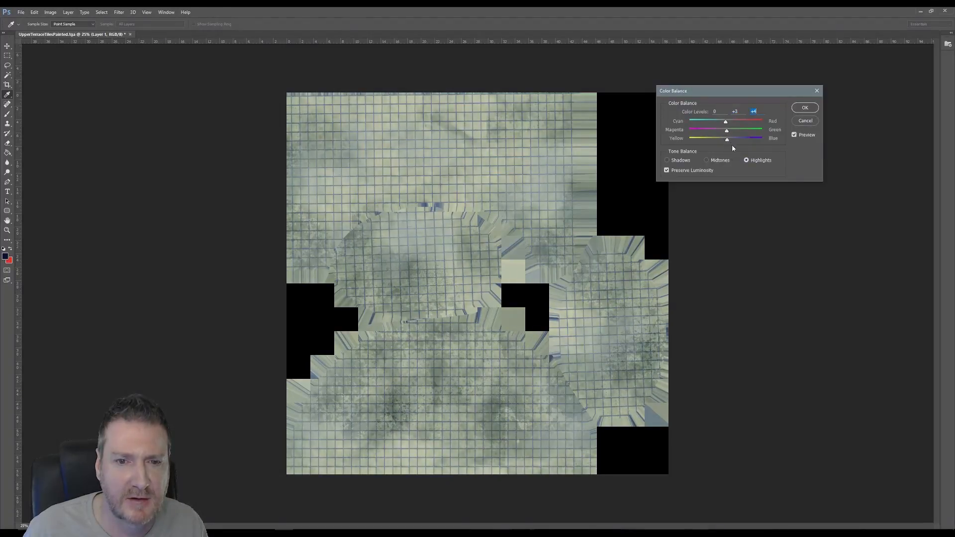
pyautogui.click(804, 108)
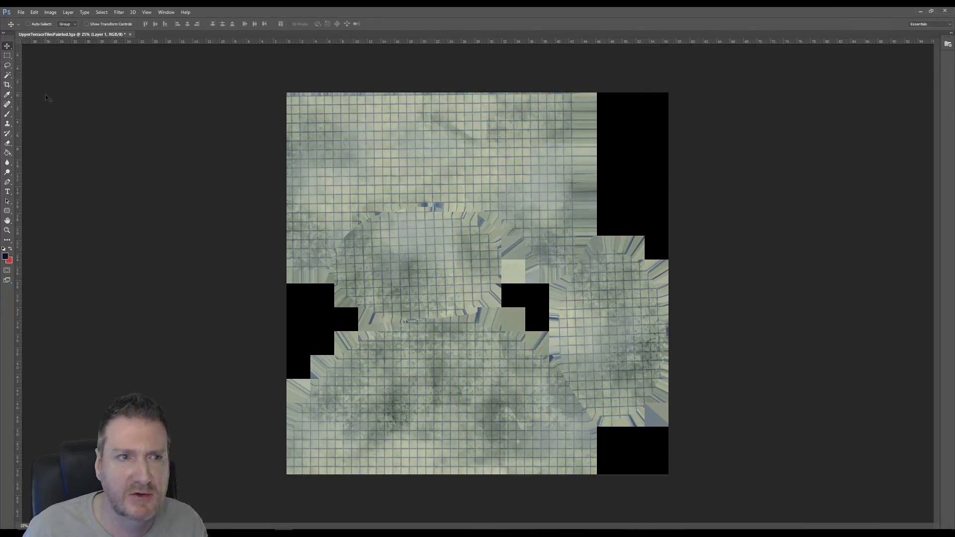
# - Enlarge the Eraser brush to 1400 px and erase soft patches of the tinted layer so the original tile colour shows through
pyautogui.click(8, 143)
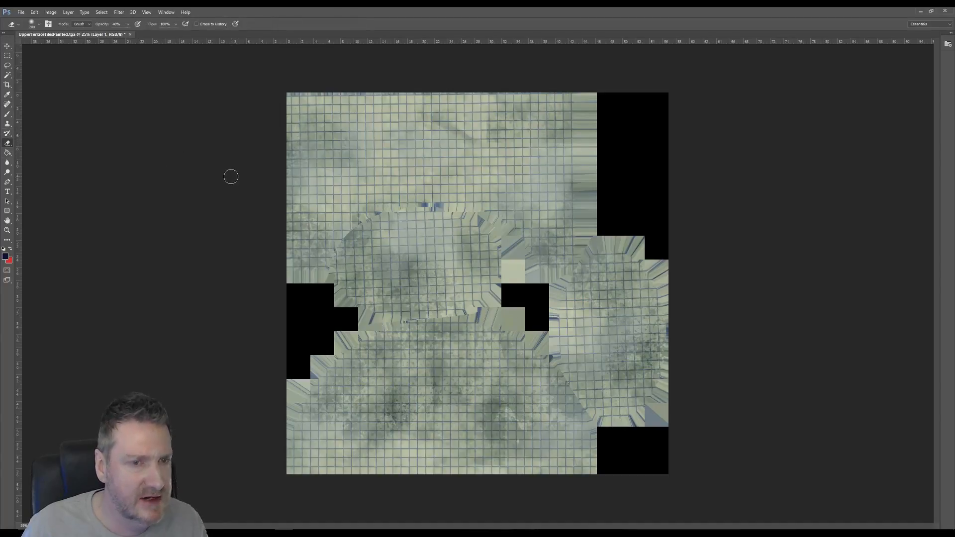
pyautogui.press(']')
pyautogui.press(']')
pyautogui.press(']')
pyautogui.press(']')
pyautogui.press(']')
pyautogui.press(']')
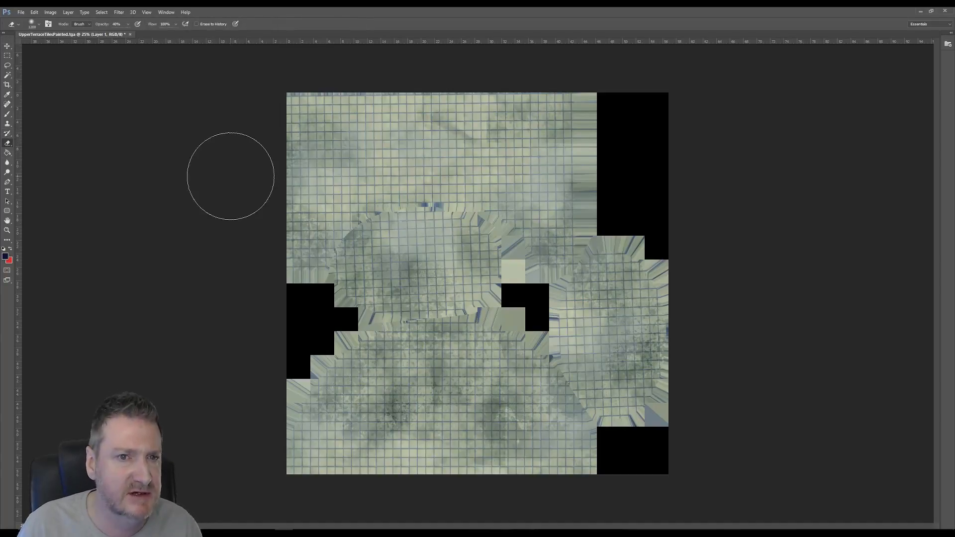
pyautogui.press(']')
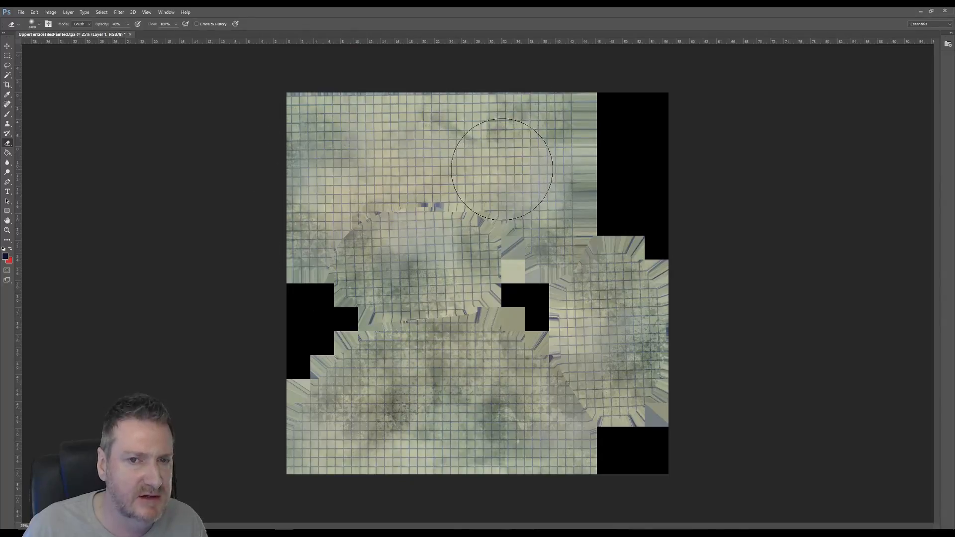
# - Save the retinted texture in Targa format over UpperTerraceTilesPainted.tga in the Stairs folder
pyautogui.click(7, 46)
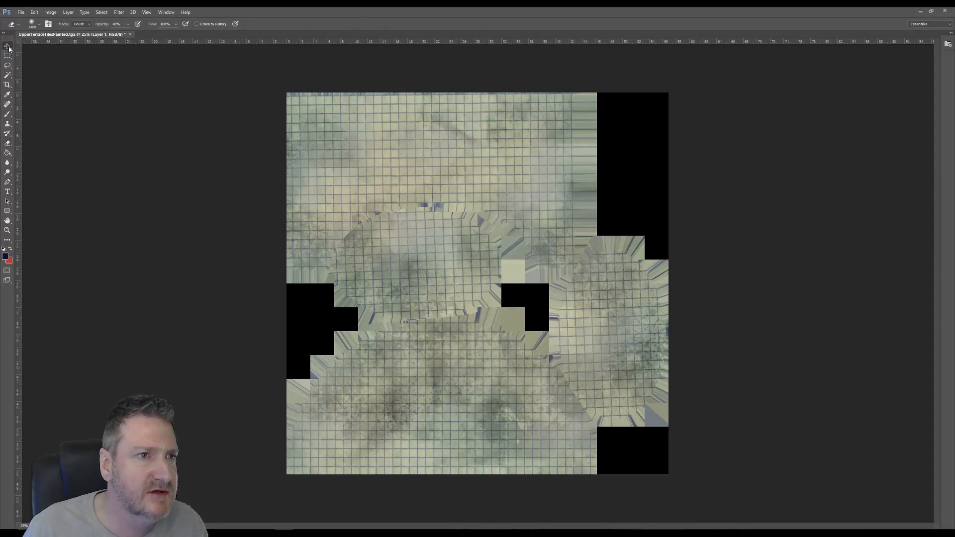
pyautogui.click(21, 13)
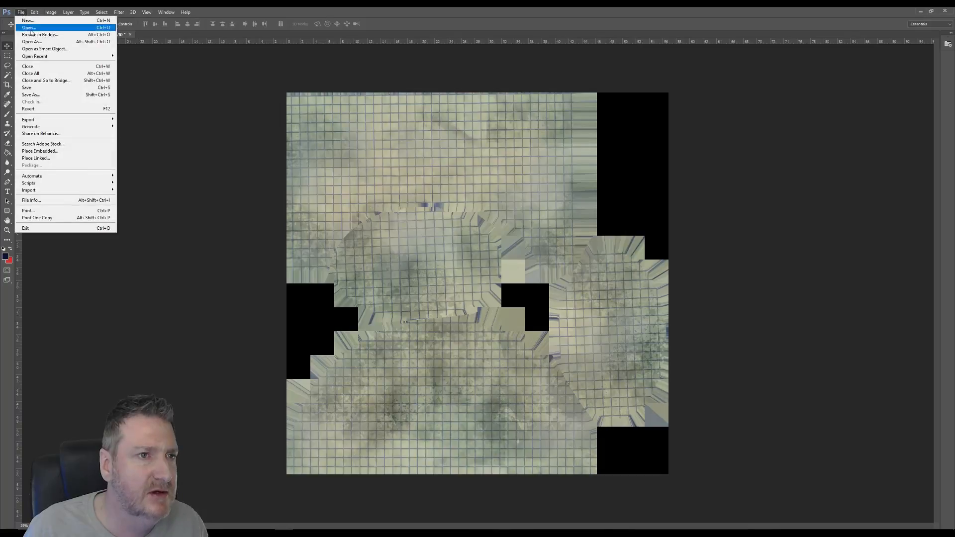
pyautogui.click(37, 89)
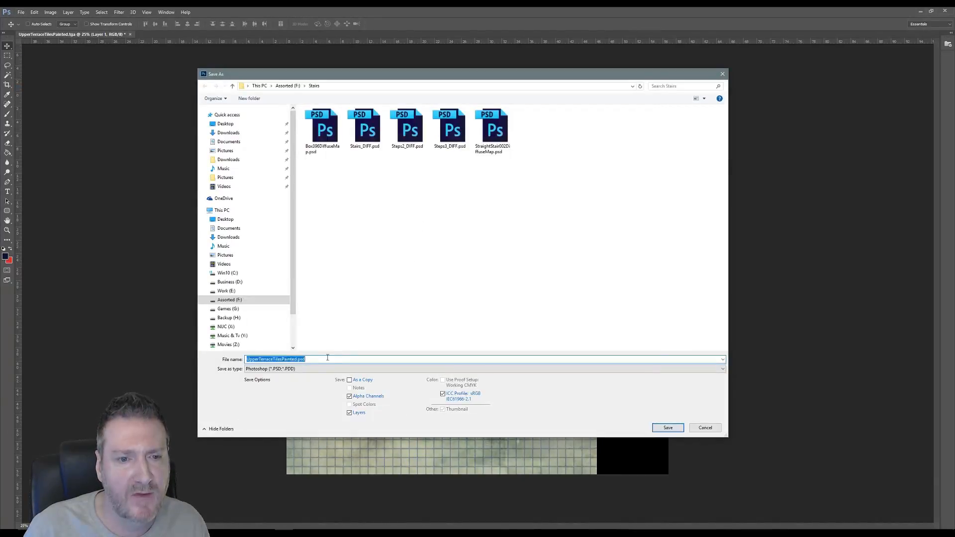
pyautogui.click(304, 369)
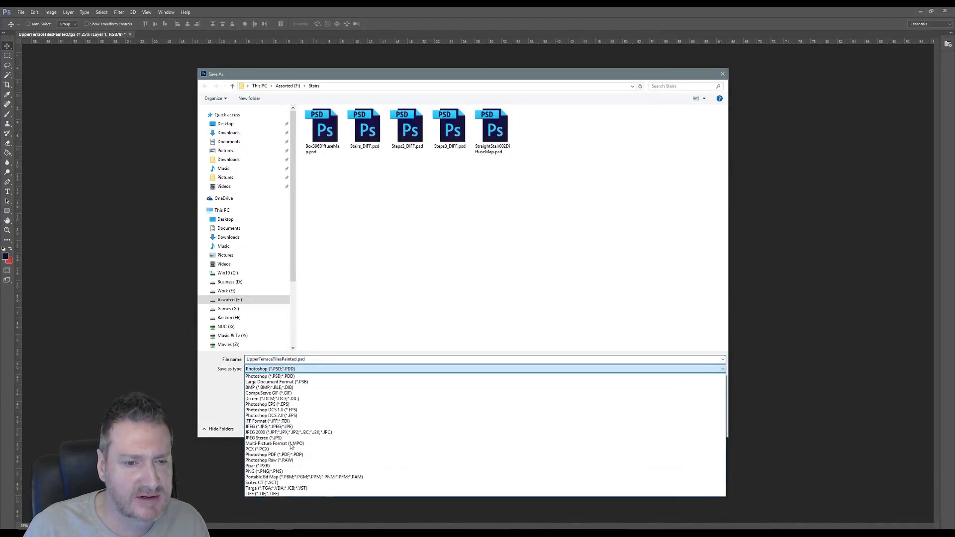
pyautogui.click(287, 489)
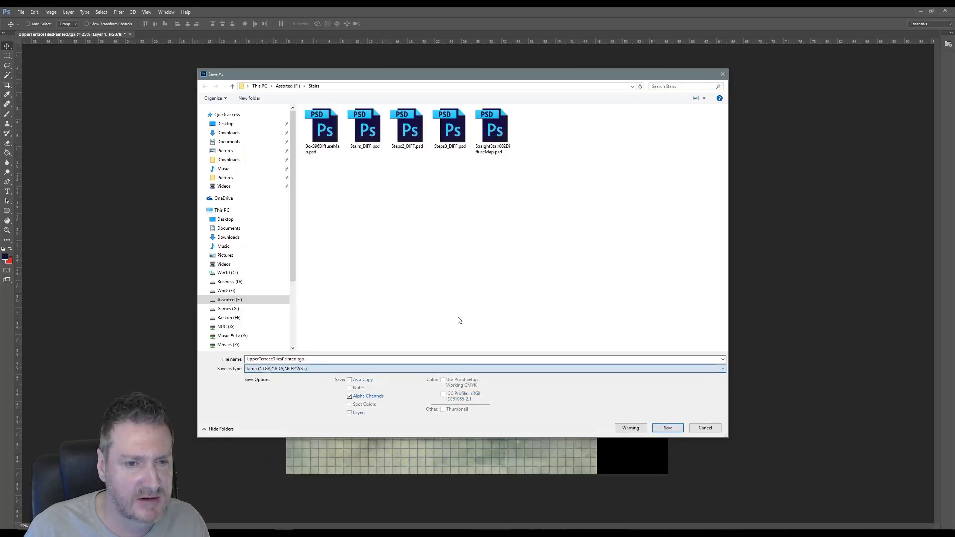
pyautogui.click(668, 426)
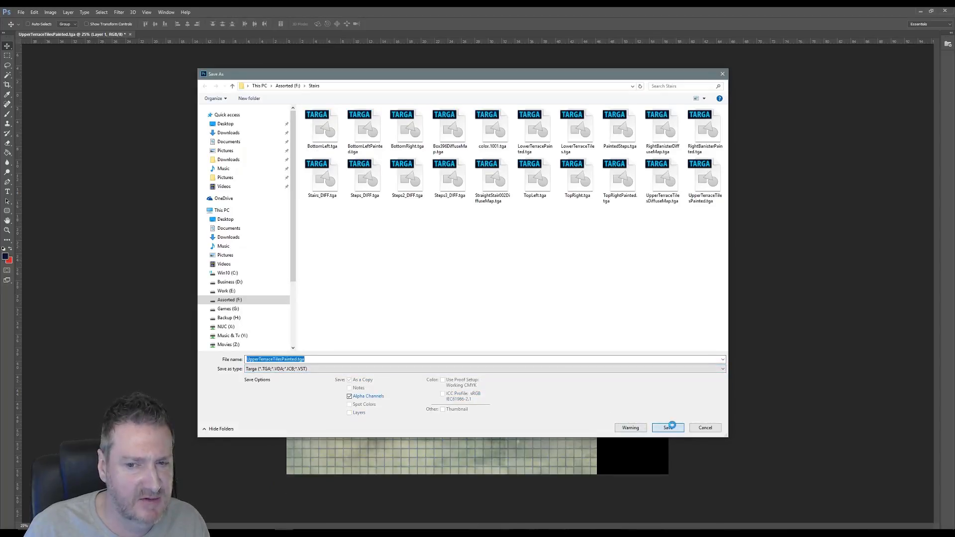
pyautogui.click(491, 273)
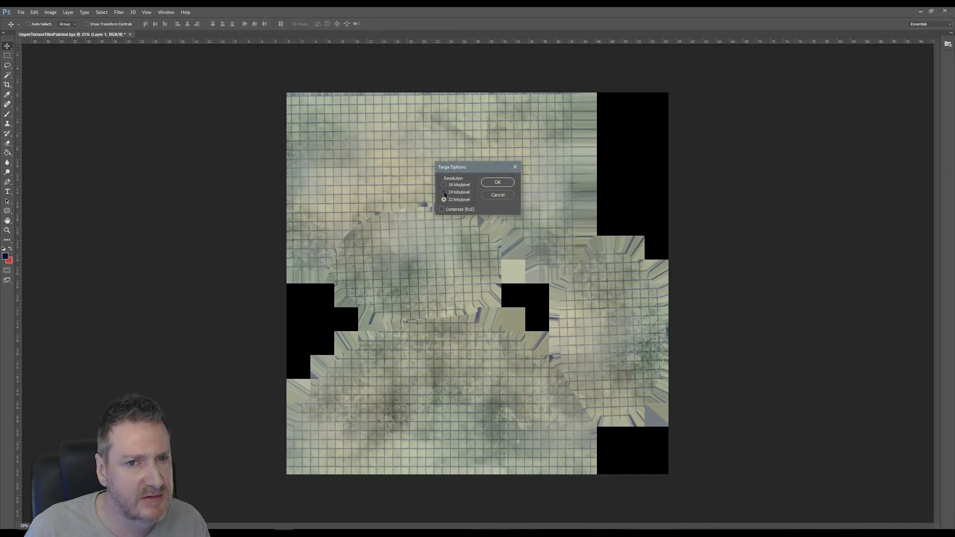
pyautogui.click(499, 184)
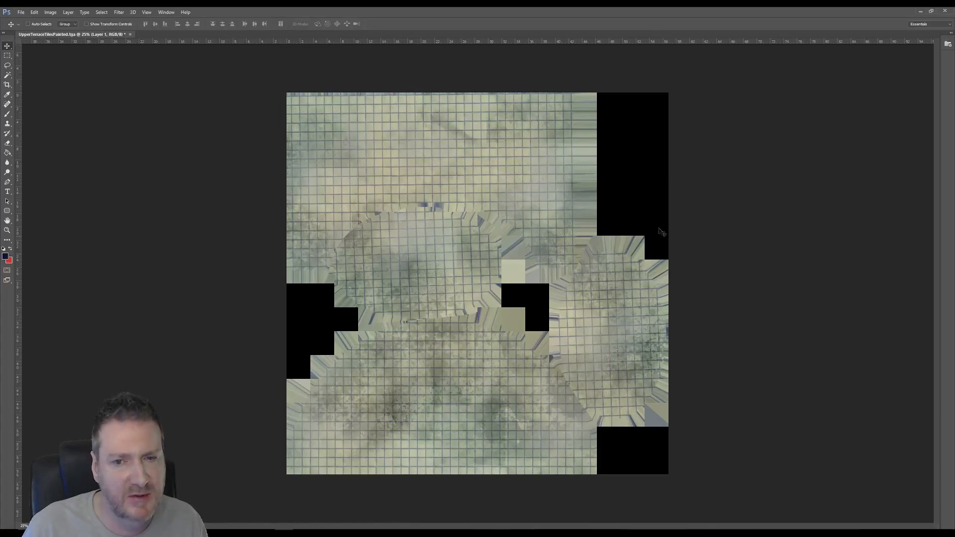
# - Switch to 3ds Max, check the retinted upper terrace tiles in the scene and save Garden_Terrace_Complete.max
pyautogui.click(921, 11)
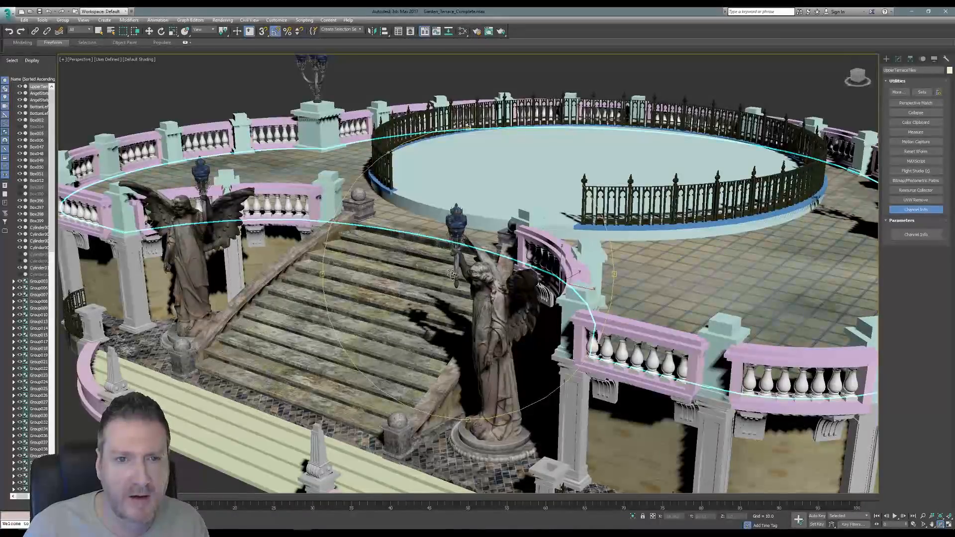
pyautogui.scroll(-3, 461, 293)
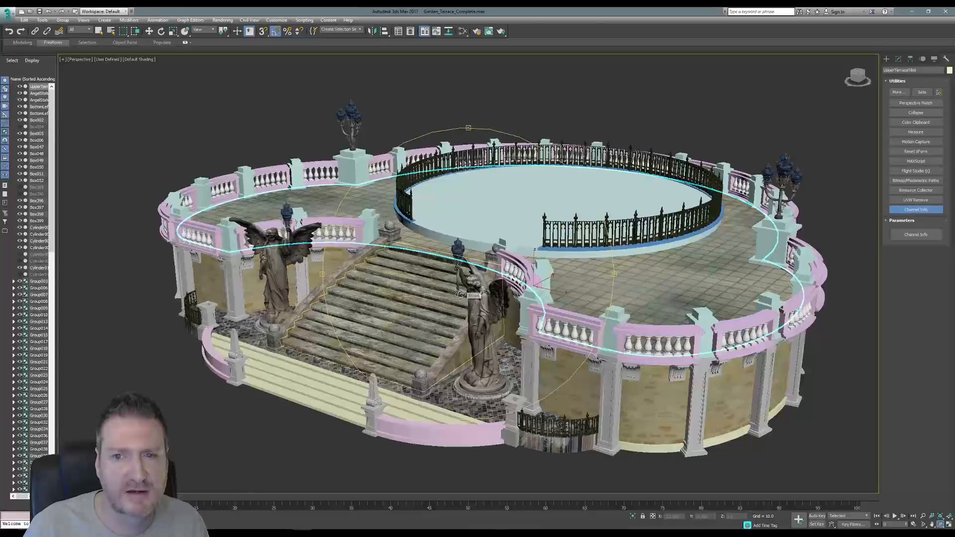
pyautogui.keyDown('alt'); pyautogui.moveTo(459, 294); pyautogui.dragTo(431, 277, button='middle'); pyautogui.keyUp('alt')
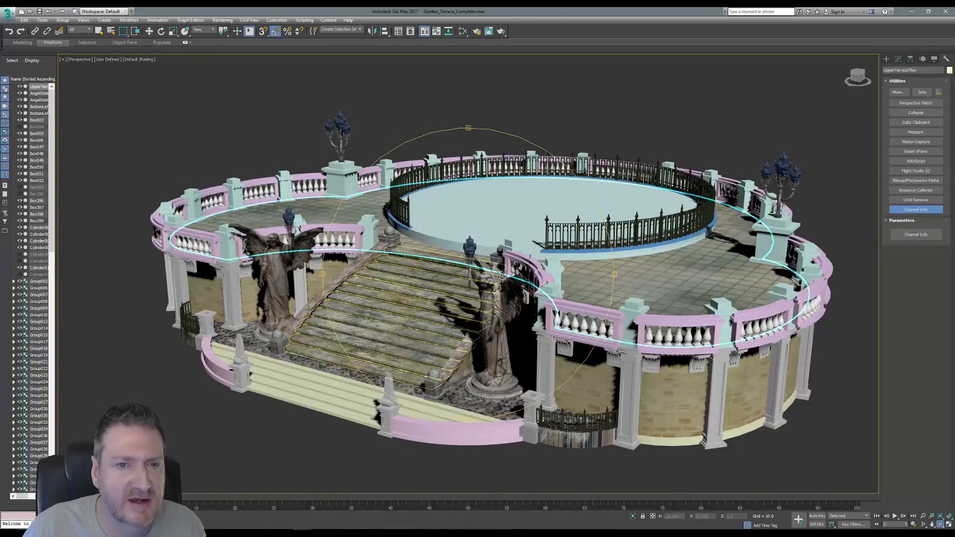
pyautogui.keyDown('alt'); pyautogui.moveTo(503, 277); pyautogui.dragTo(462, 258, button='middle'); pyautogui.keyUp('alt')
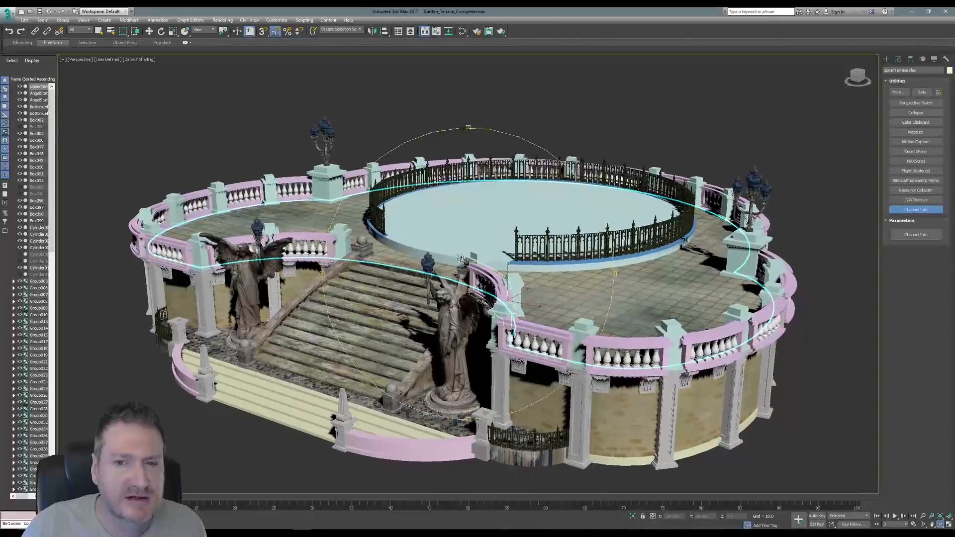
pyautogui.click(11, 20)
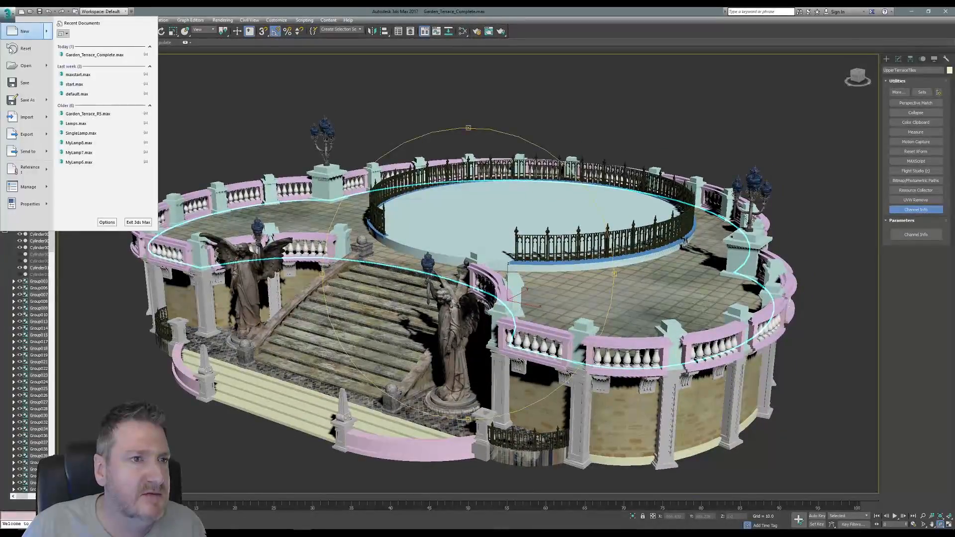
pyautogui.click(18, 87)
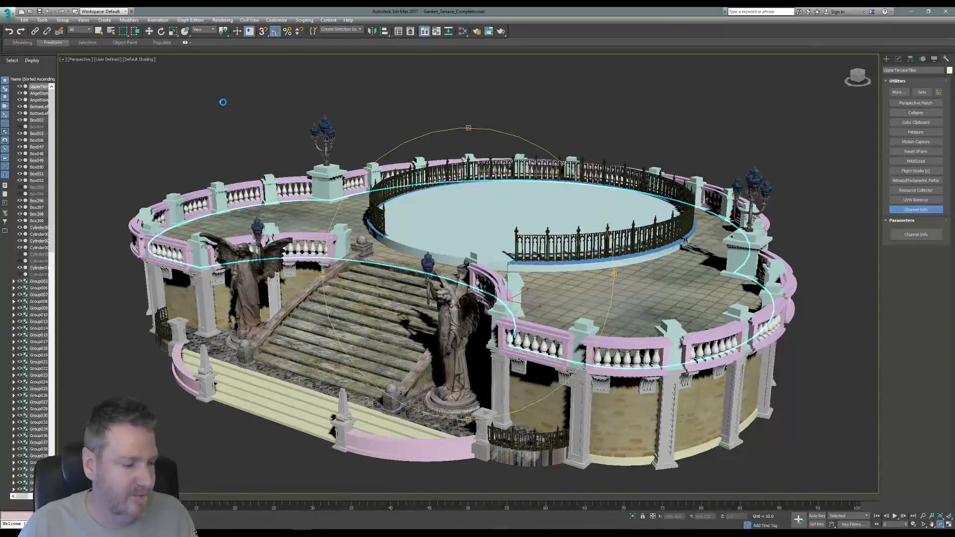
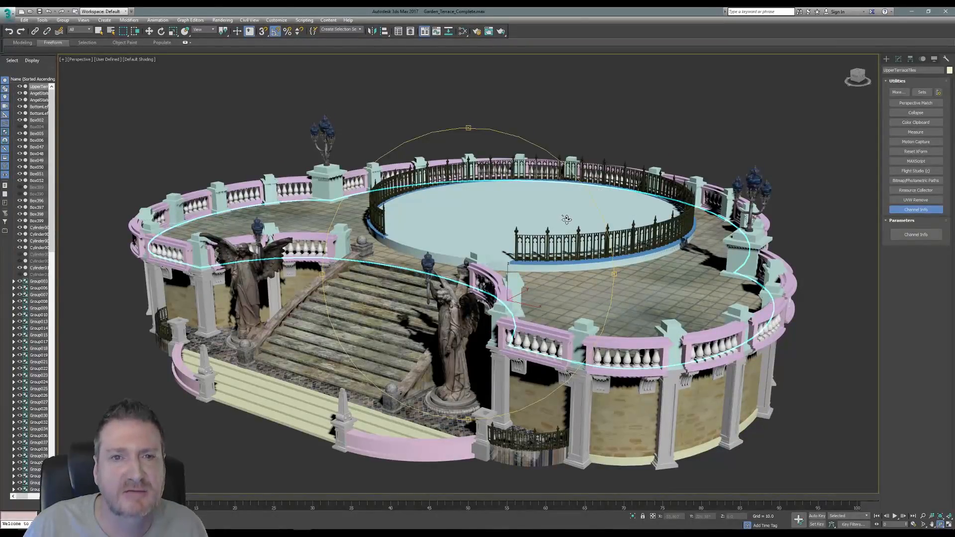
# - Switch to File Explorer and look through the Textures folder on the Work (E:) drive for mosaic images
pyautogui.click(292, 531)
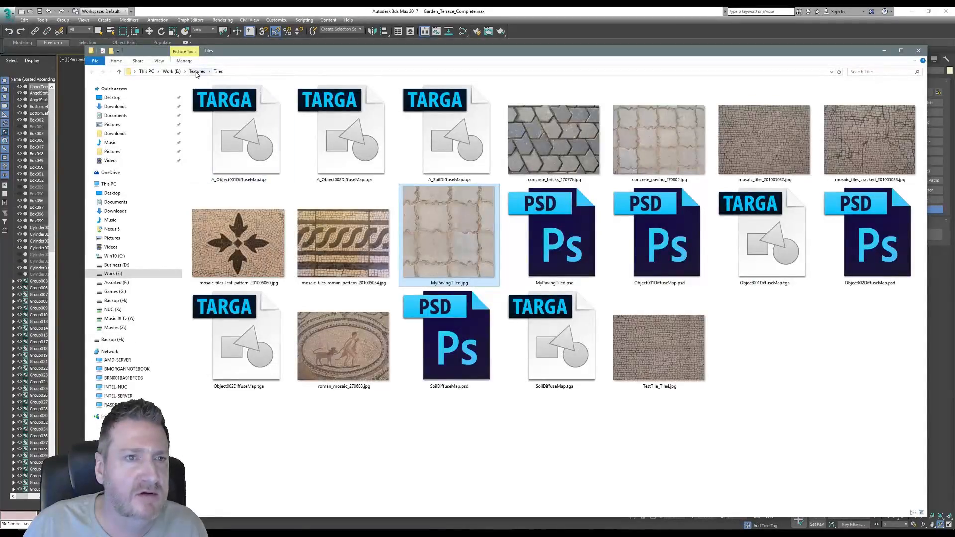
pyautogui.click(197, 72)
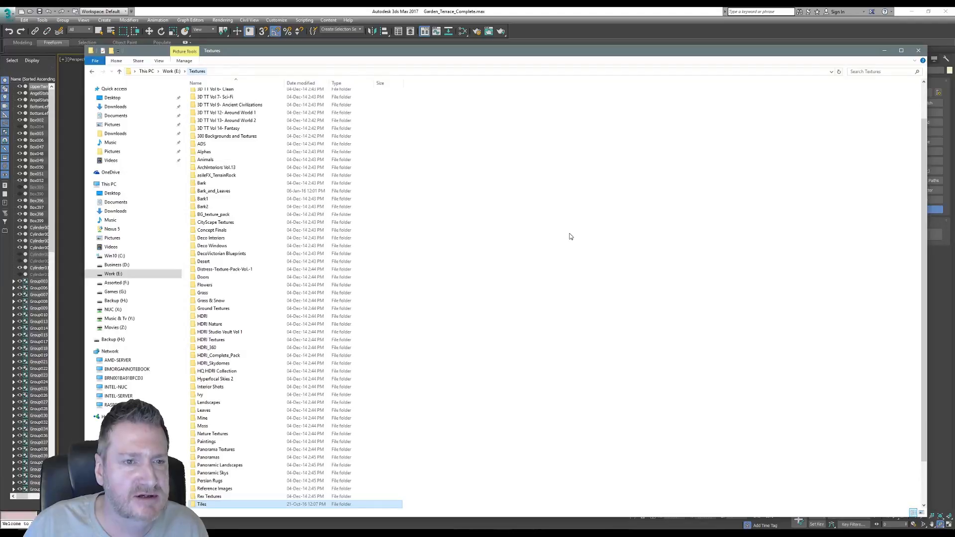
pyautogui.scroll(-1, 457, 294)
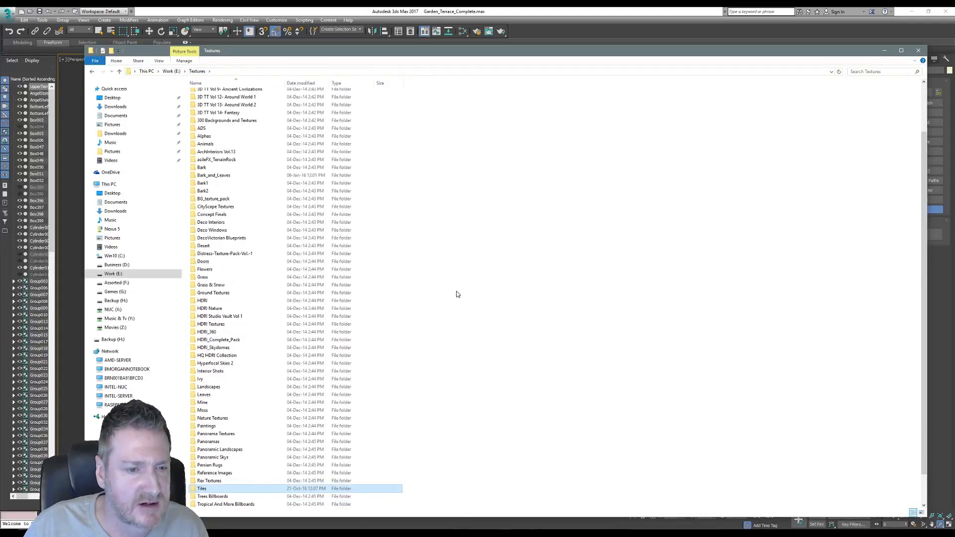
pyautogui.scroll(-1, 457, 293)
pyautogui.scroll(-1, 456, 294)
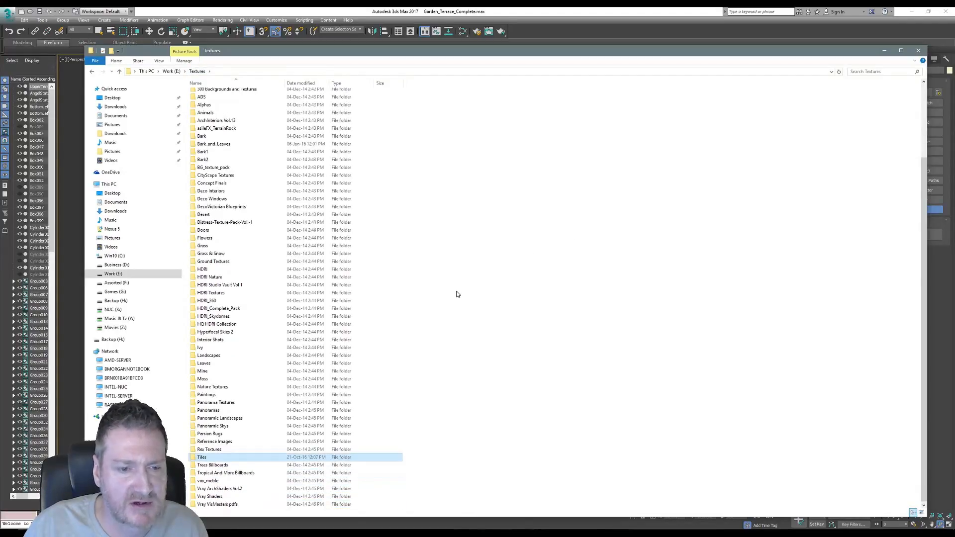
pyautogui.scroll(3, 458, 294)
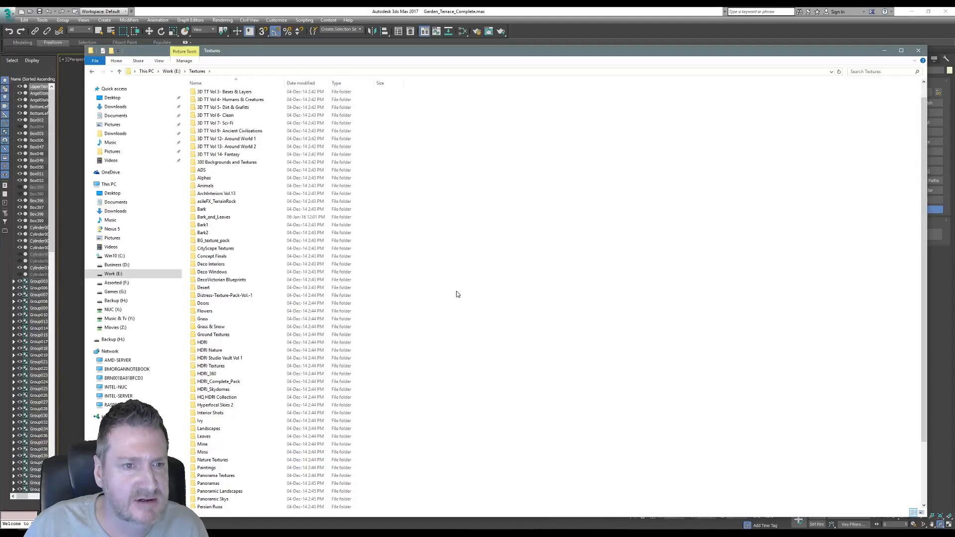
# - Open the Mosaic Tile Pics folder inside Pictures on the Work (E:) drive and close the Pictures window
pyautogui.click(113, 274)
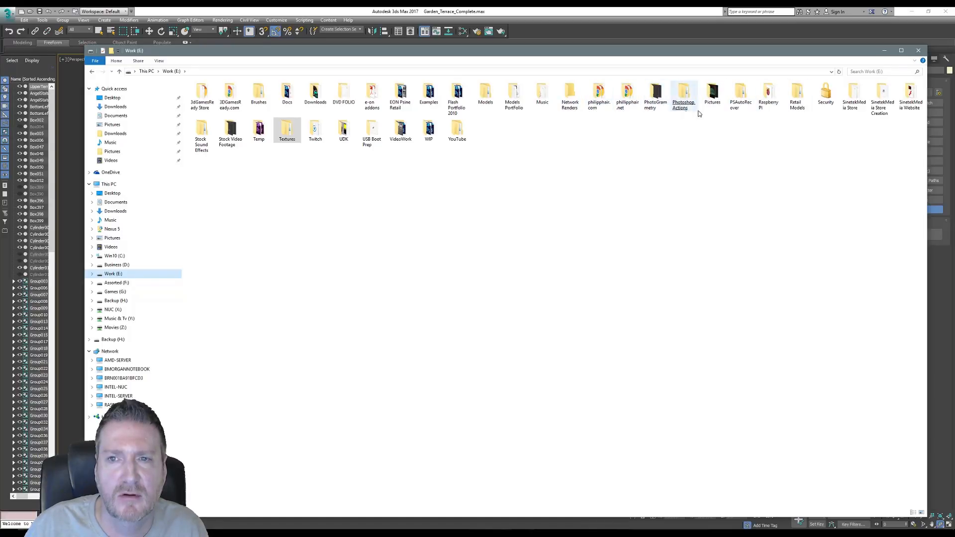
pyautogui.doubleClick(713, 95)
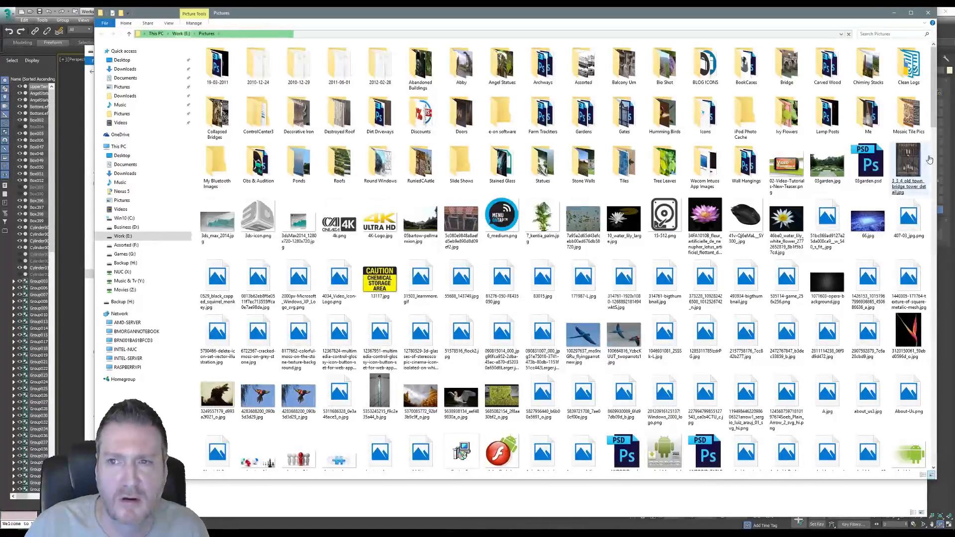
pyautogui.doubleClick(917, 123)
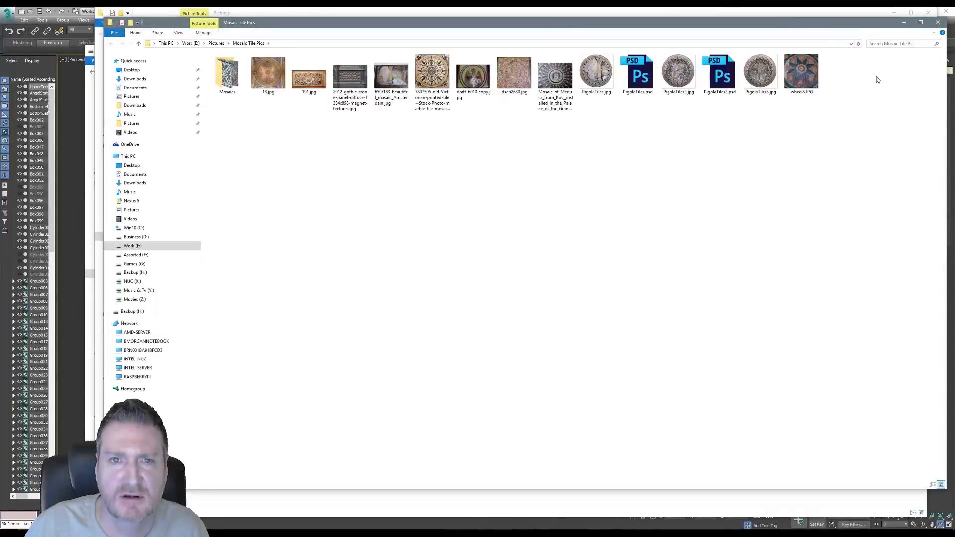
pyautogui.click(929, 13)
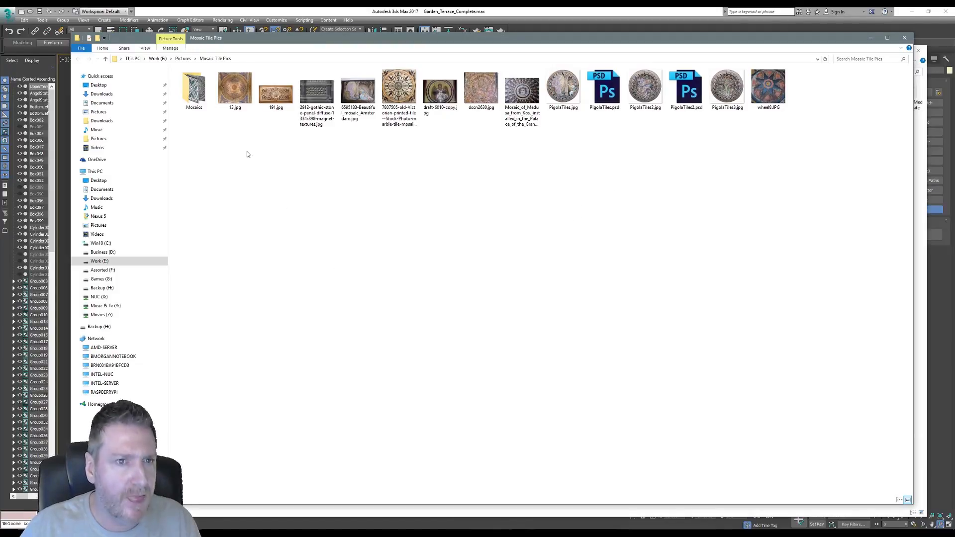
# - View 13.jpg and the old Victorian printed tile mosaic picture at full size, closing each one
pyautogui.click(236, 90)
pyautogui.press('Return')
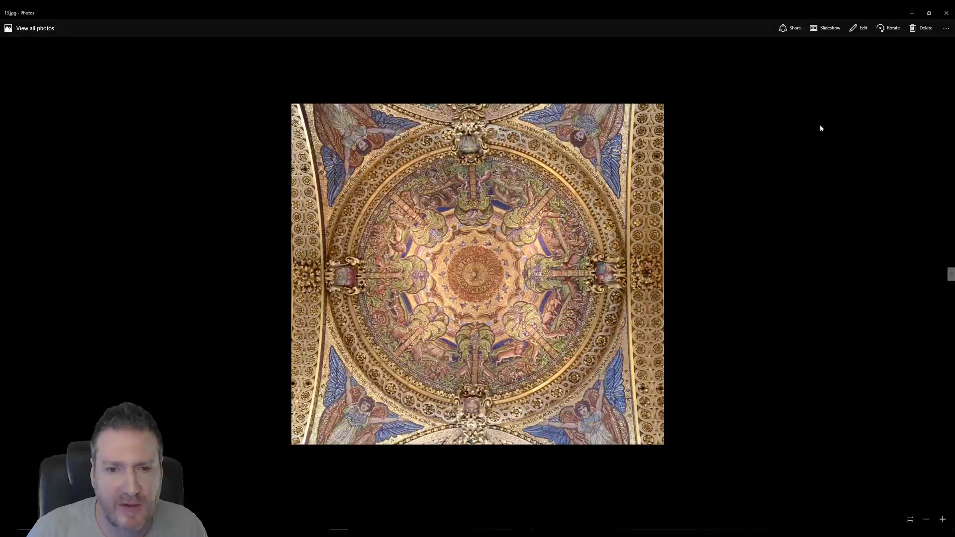
pyautogui.click(947, 12)
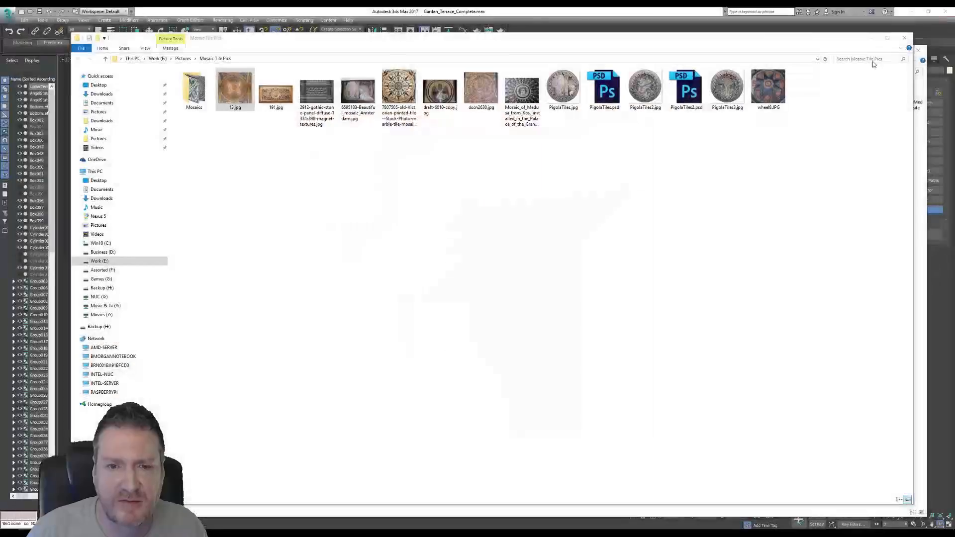
pyautogui.doubleClick(399, 95)
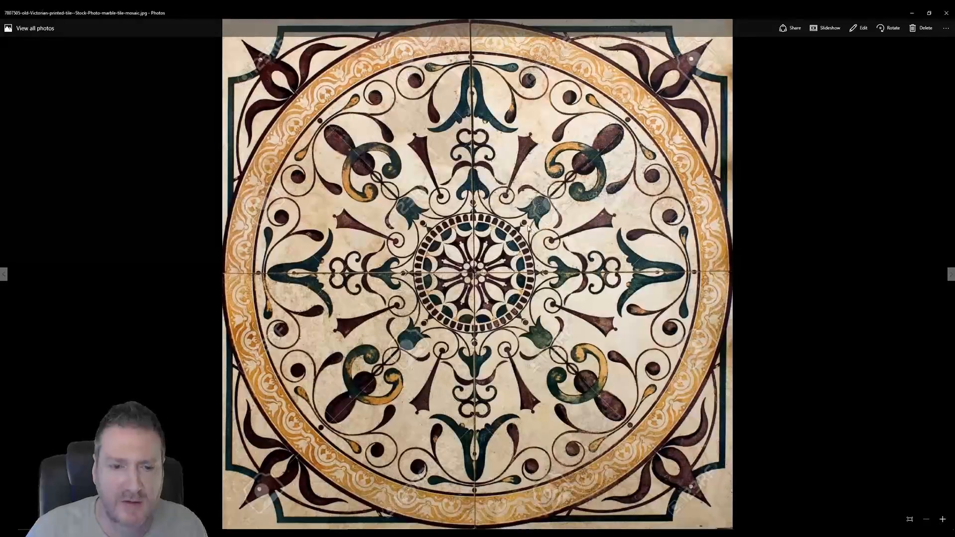
pyautogui.click(947, 12)
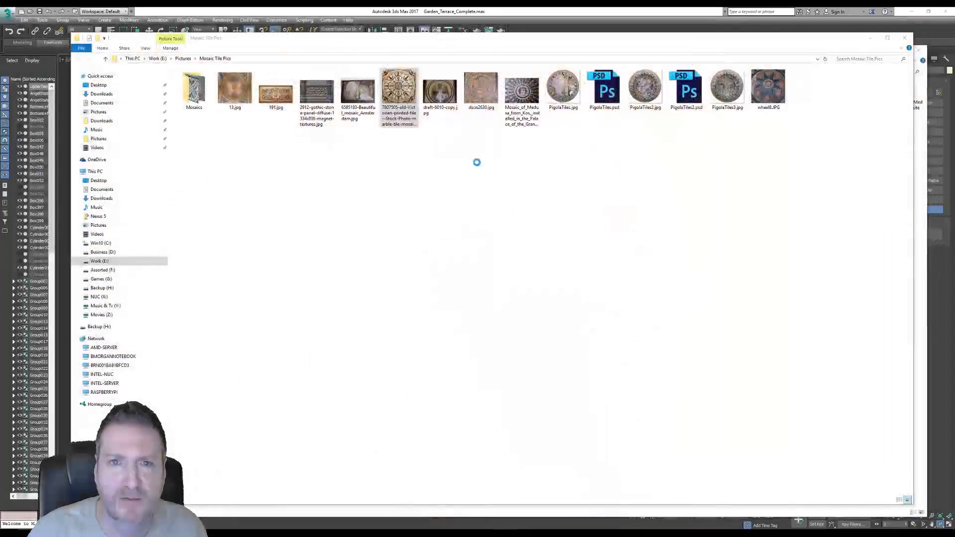
# - View the circular mosaics PigolaTiles.jpg and PigolaTiles2.jpg at full size, closing each one
pyautogui.doubleClick(564, 88)
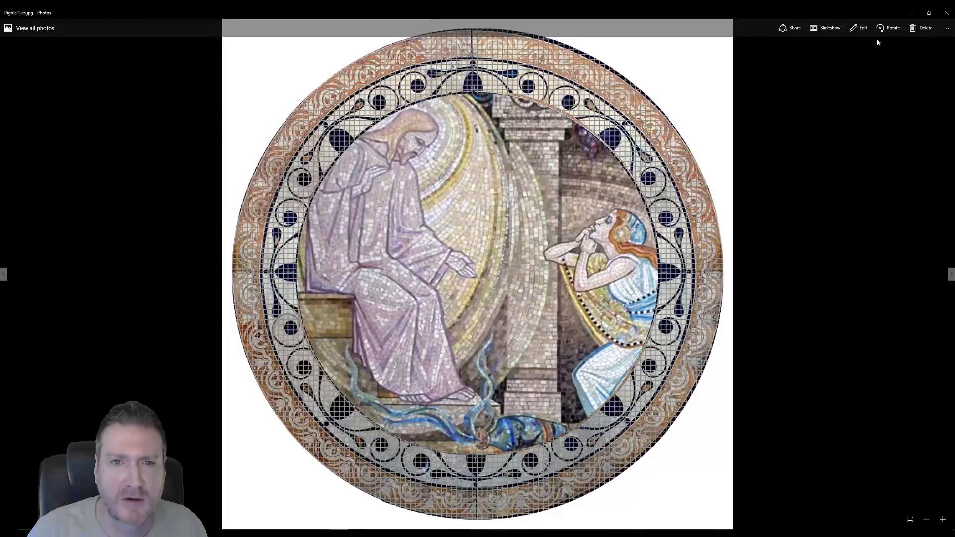
pyautogui.click(947, 13)
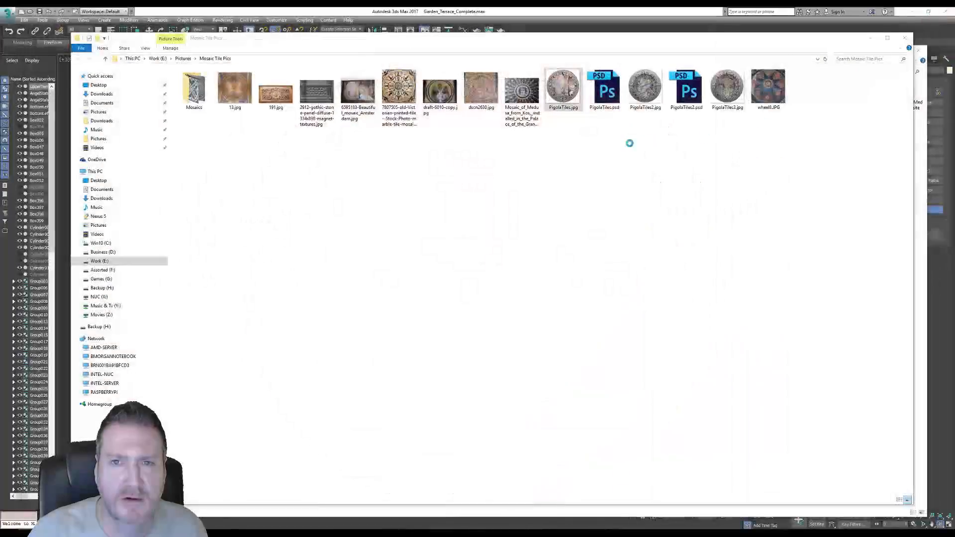
pyautogui.click(650, 97)
pyautogui.doubleClick(649, 96)
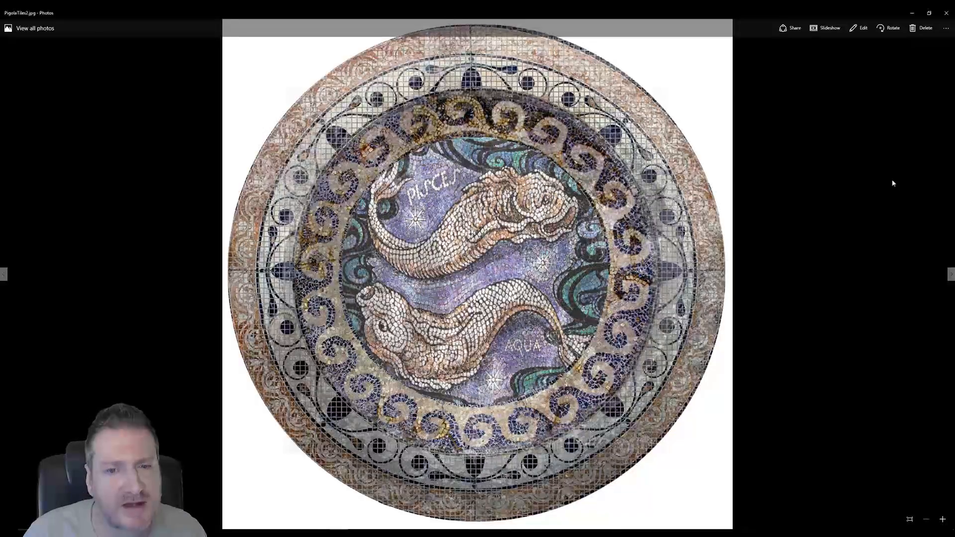
pyautogui.click(946, 13)
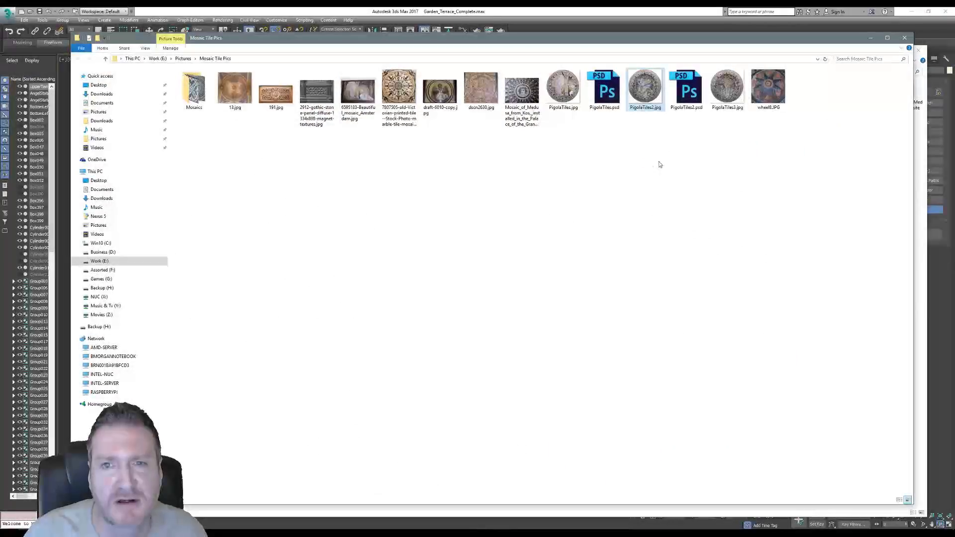
# - View PigolaTiles3.jpg and PigolaTiles.jpg at full size, then minimise the folder windows to return to 3ds Max
pyautogui.doubleClick(727, 92)
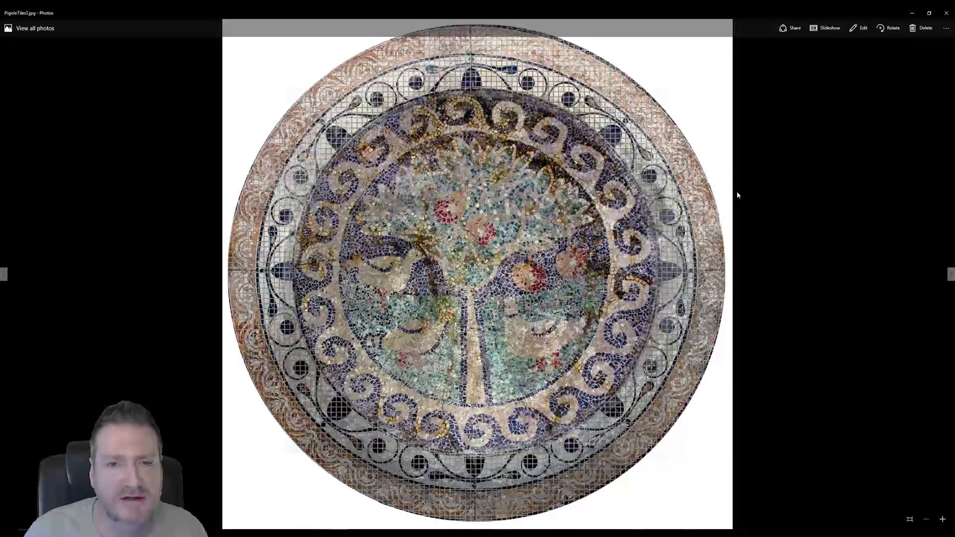
pyautogui.click(946, 13)
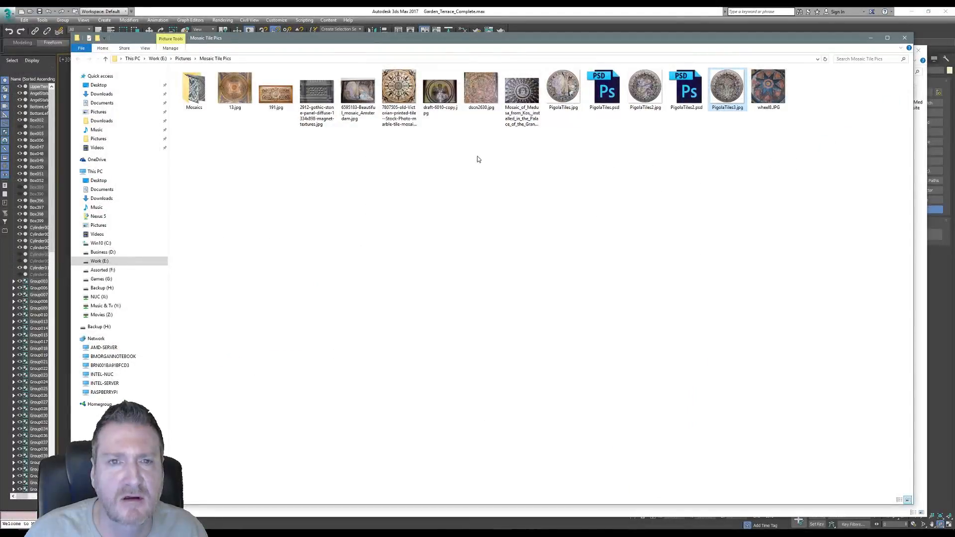
pyautogui.doubleClick(564, 89)
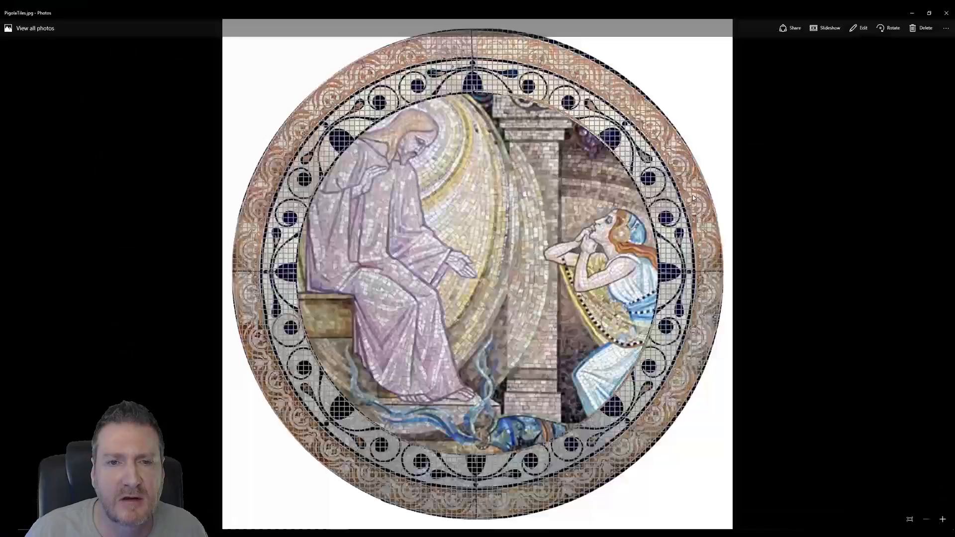
pyautogui.click(946, 13)
pyautogui.click(871, 39)
pyautogui.click(884, 51)
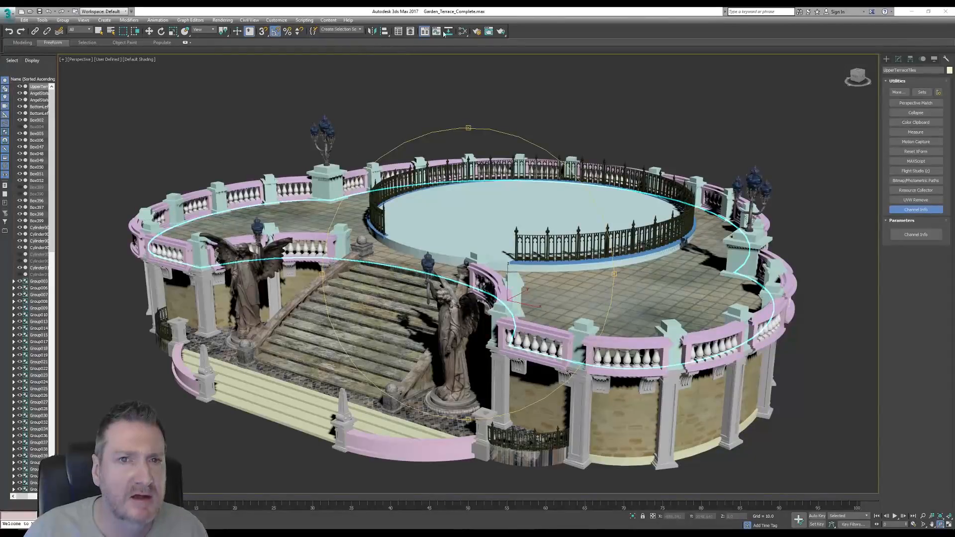
# - Open the Slate Material Editor and move the painted upper terrace tiles' bitmap and material nodes to the end of the finished materials column
pyautogui.click(464, 31)
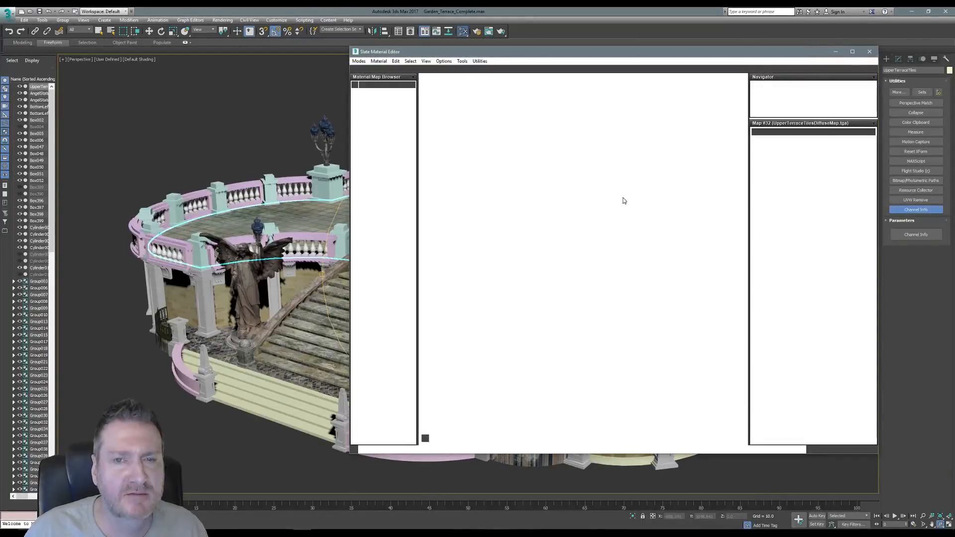
pyautogui.scroll(-4, 549, 257)
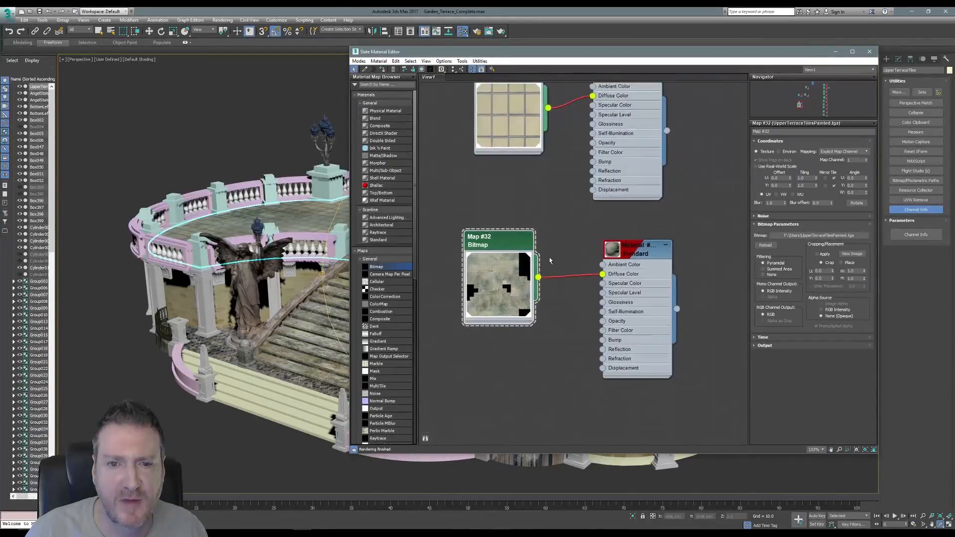
pyautogui.scroll(-2, 552, 263)
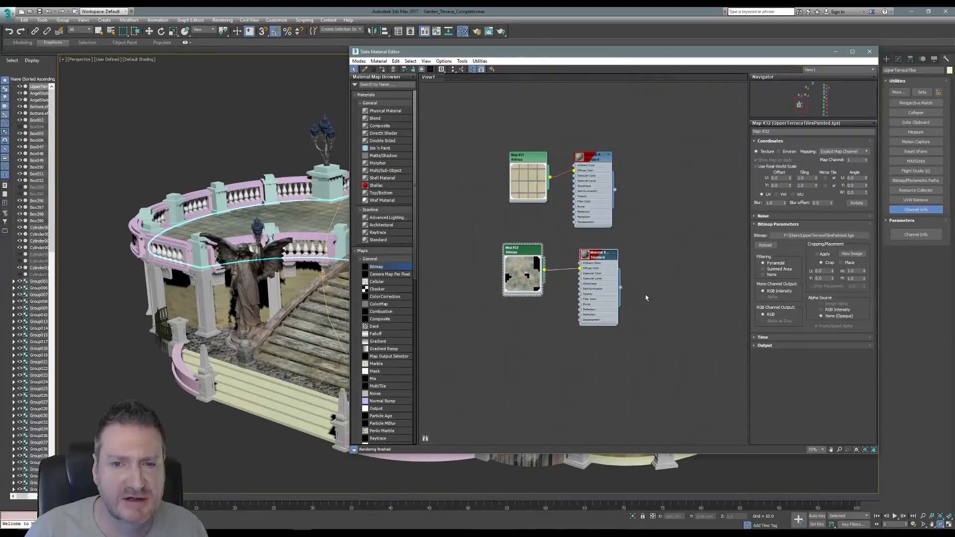
pyautogui.moveTo(658, 270); pyautogui.dragTo(491, 193, button='middle')
pyautogui.scroll(-9, 597, 266)
pyautogui.moveTo(476, 215); pyautogui.dragTo(726, 352)
pyautogui.moveTo(637, 316); pyautogui.dragTo(516, 290, button='middle')
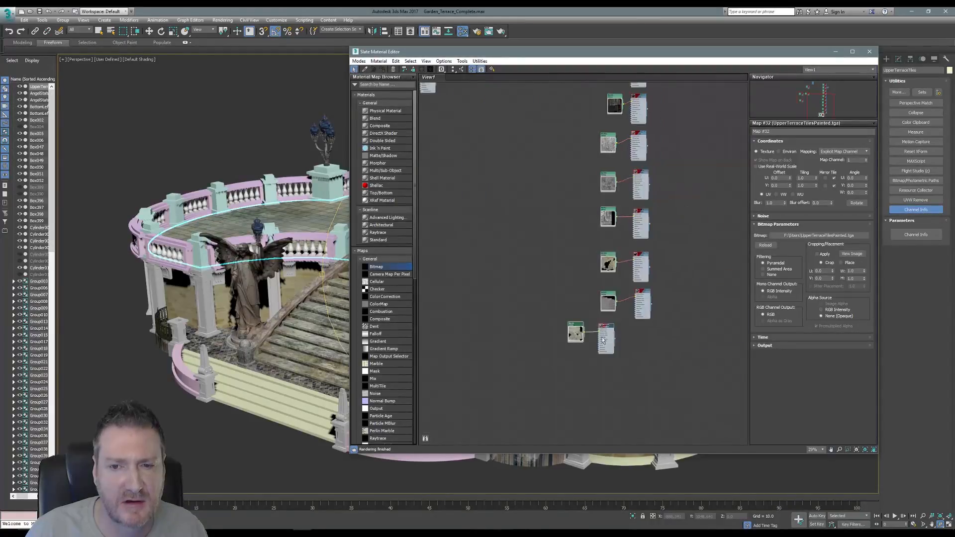
pyautogui.moveTo(606, 327); pyautogui.dragTo(643, 337)
# - Shift the Slate Material Editor aside and add a new Standard material node in the empty area beside the plain tile material
pyautogui.moveTo(572, 288); pyautogui.dragTo(581, 260, button='middle')
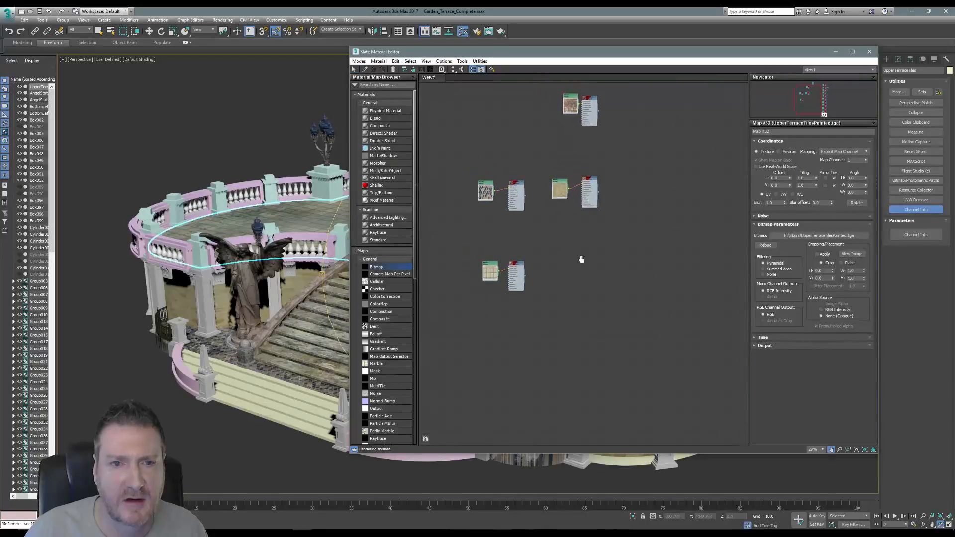
pyautogui.scroll(2, 540, 278)
pyautogui.moveTo(548, 54); pyautogui.dragTo(642, 56)
pyautogui.moveTo(618, 267); pyautogui.dragTo(571, 192, button='middle')
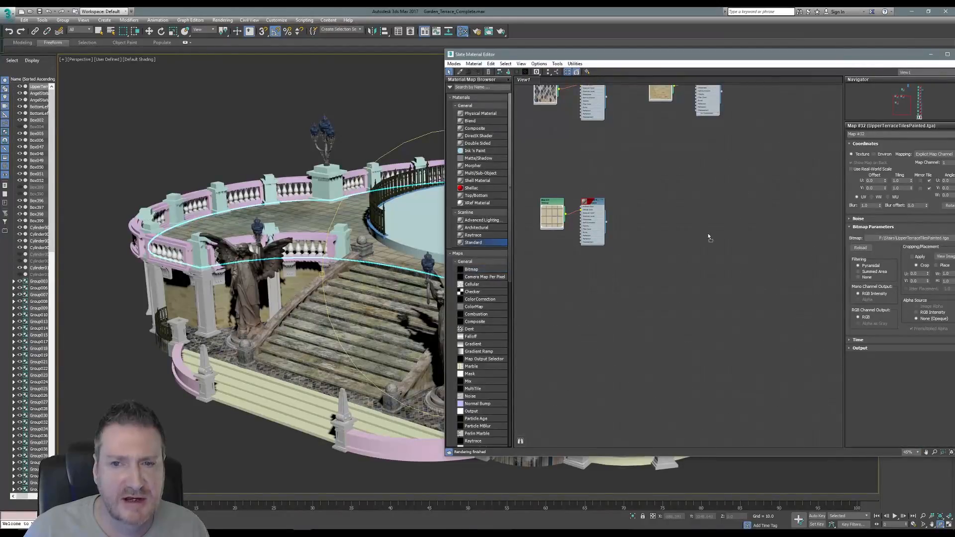
pyautogui.moveTo(709, 238); pyautogui.dragTo(710, 239)
# - Add a Bitmap node beside the new Standard material and load PigolaTiles.jpg from the Mosaic Tile Pics folder on the Work drive
pyautogui.moveTo(471, 269); pyautogui.dragTo(596, 270)
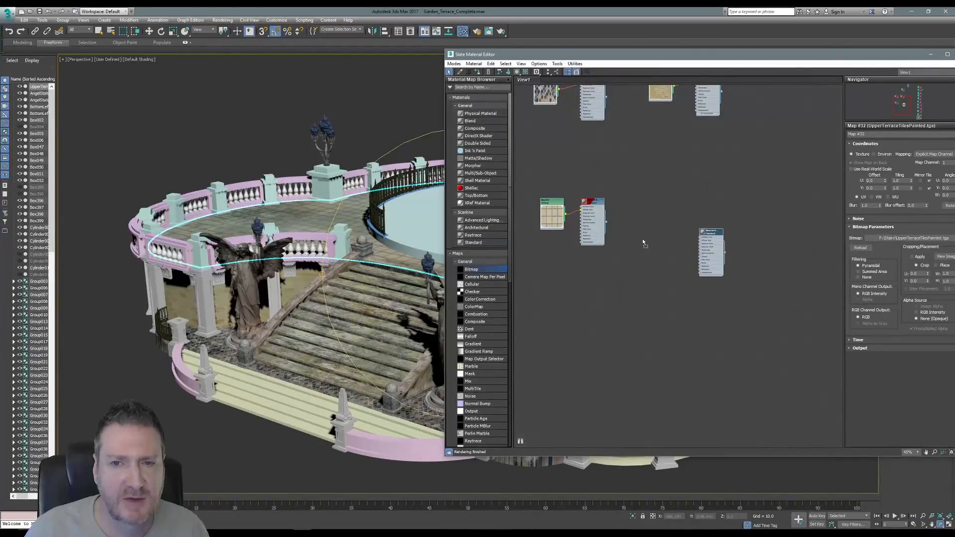
pyautogui.moveTo(643, 245); pyautogui.dragTo(640, 243)
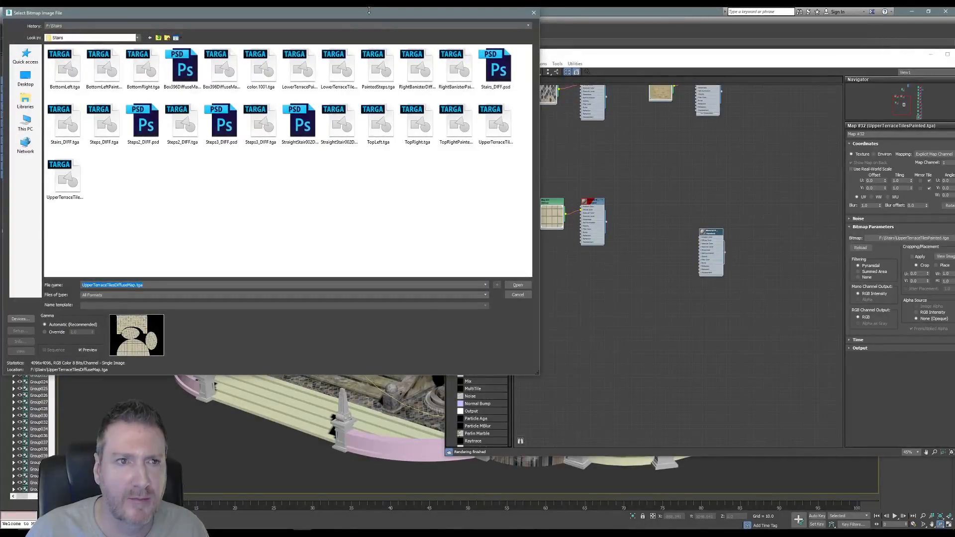
pyautogui.moveTo(366, 17); pyautogui.dragTo(779, 52)
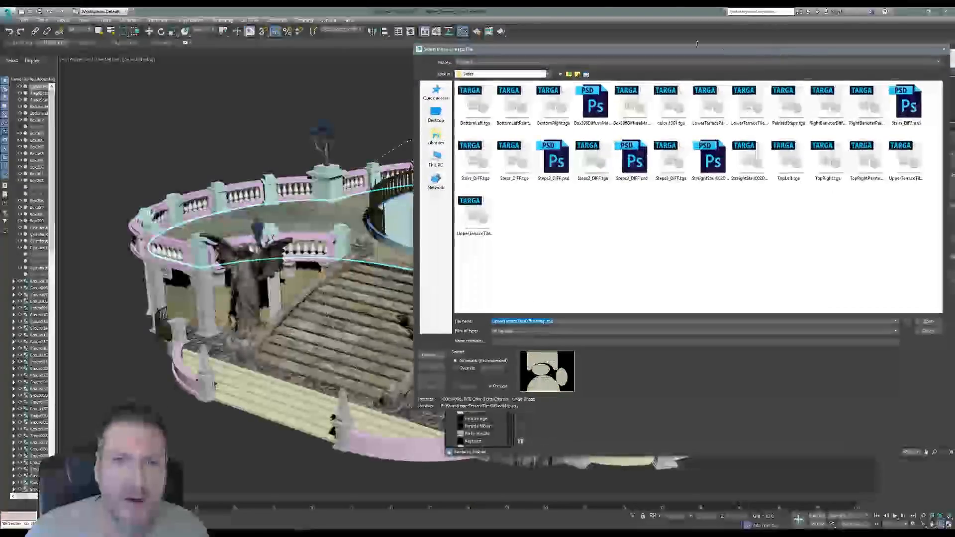
pyautogui.moveTo(596, 56); pyautogui.dragTo(588, 56)
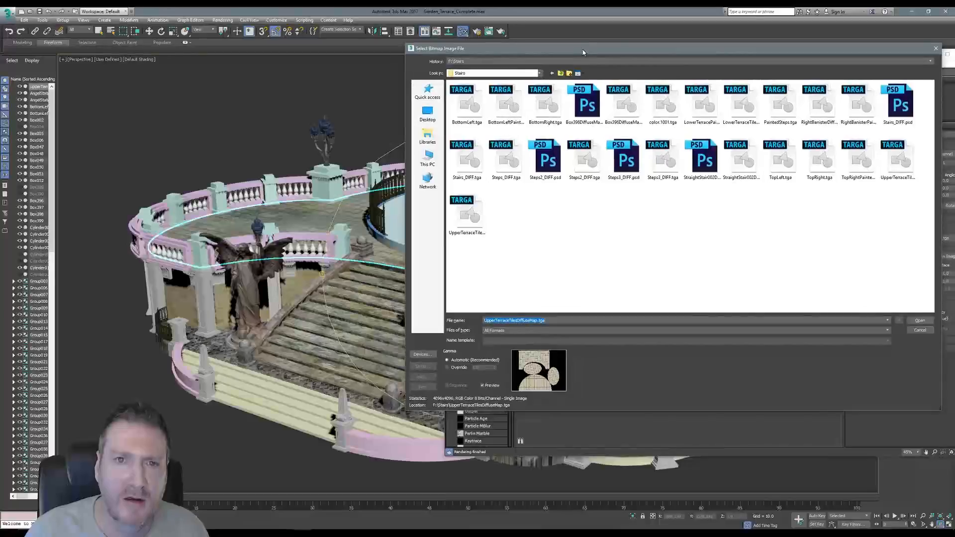
pyautogui.click(428, 160)
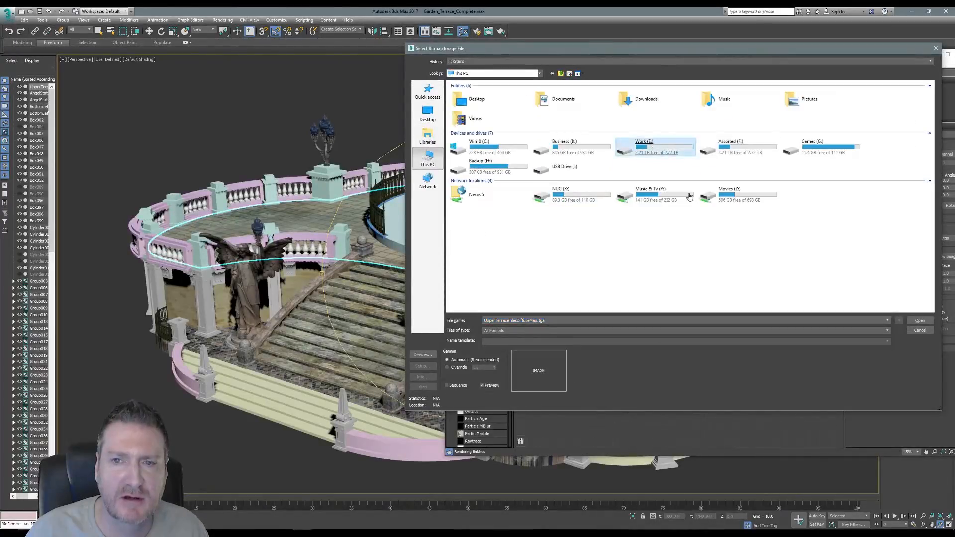
pyautogui.press('Return')
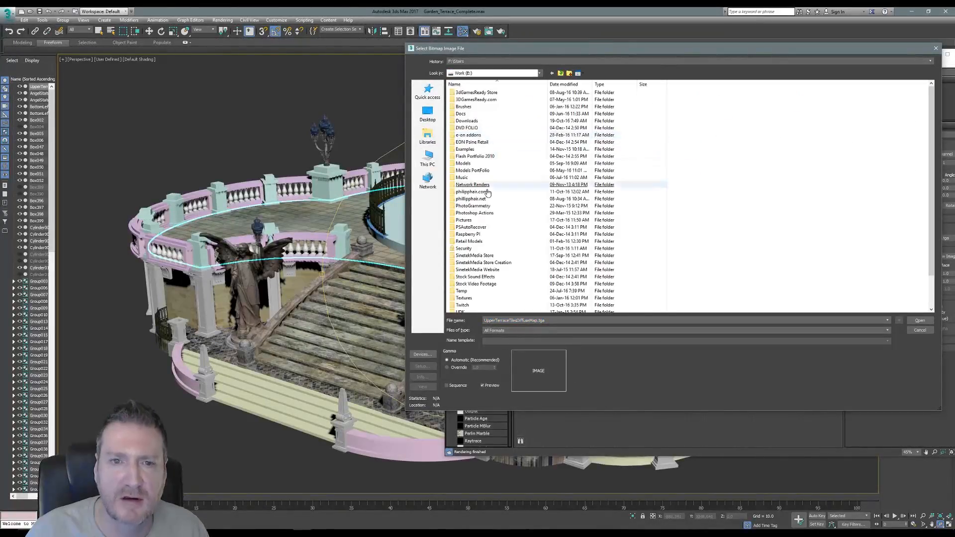
pyautogui.click(470, 220)
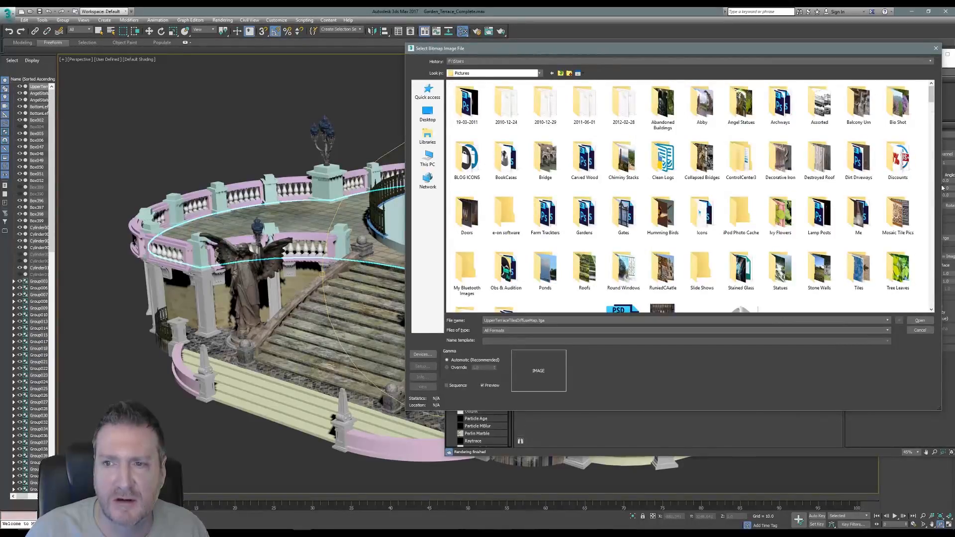
pyautogui.doubleClick(898, 214)
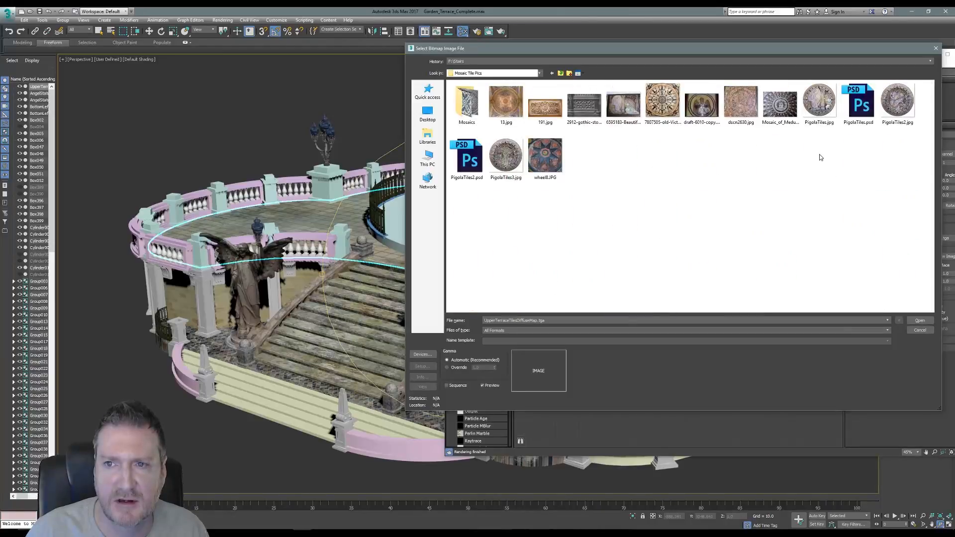
pyautogui.click(819, 112)
pyautogui.press('Return')
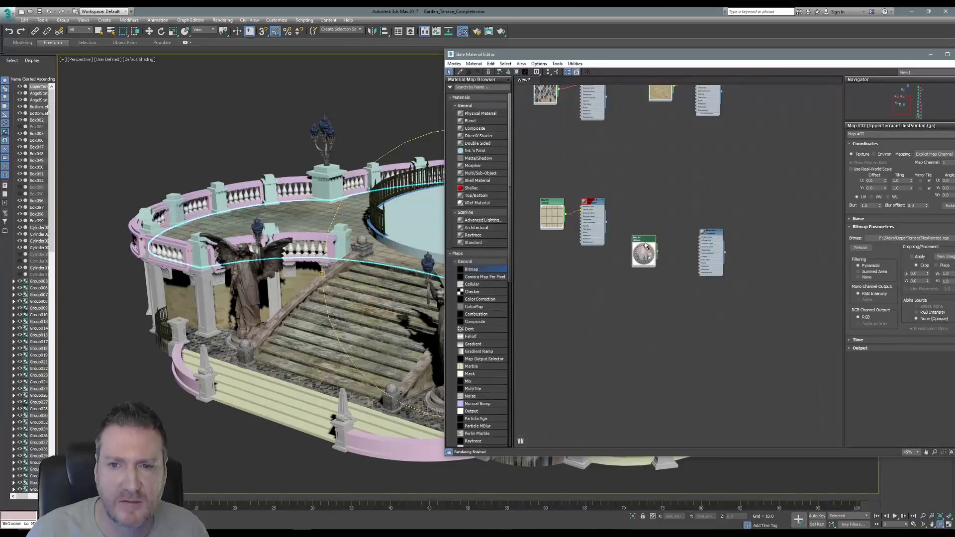
# - Connect the mosaic bitmap to the new material's Diffuse Color and show the shaded material in the viewport
pyautogui.scroll(3, 647, 239)
pyautogui.moveTo(626, 233); pyautogui.dragTo(670, 220)
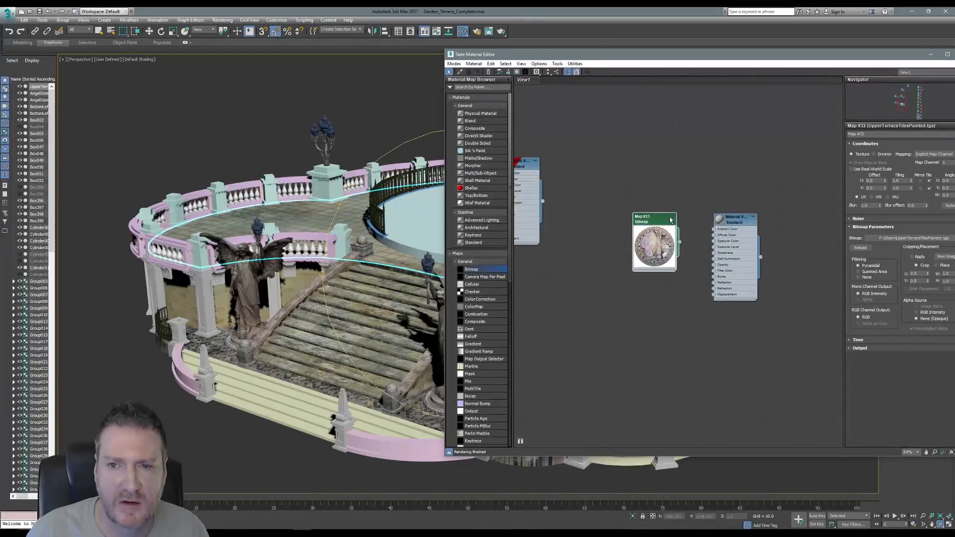
pyautogui.moveTo(739, 218); pyautogui.dragTo(683, 216, button='middle')
pyautogui.scroll(2, 677, 226)
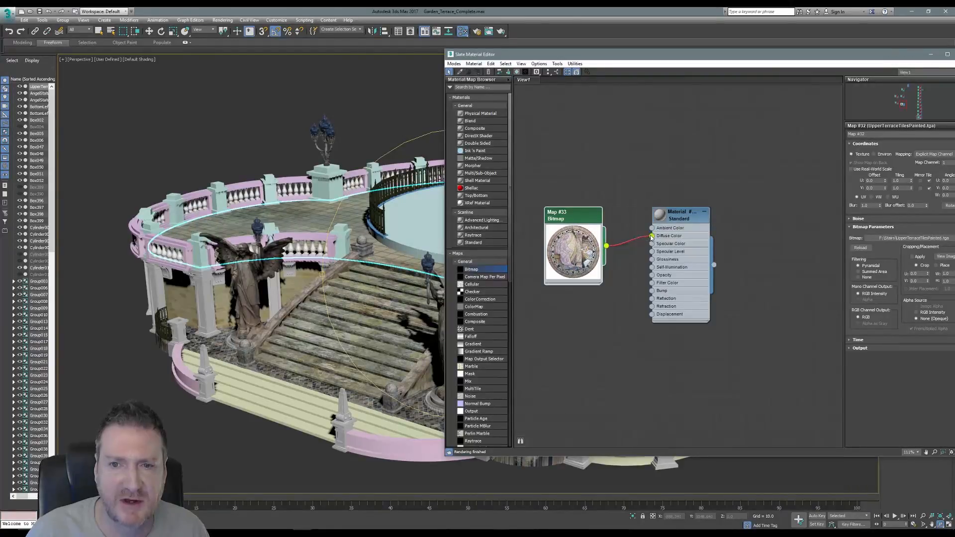
pyautogui.rightClick(686, 217)
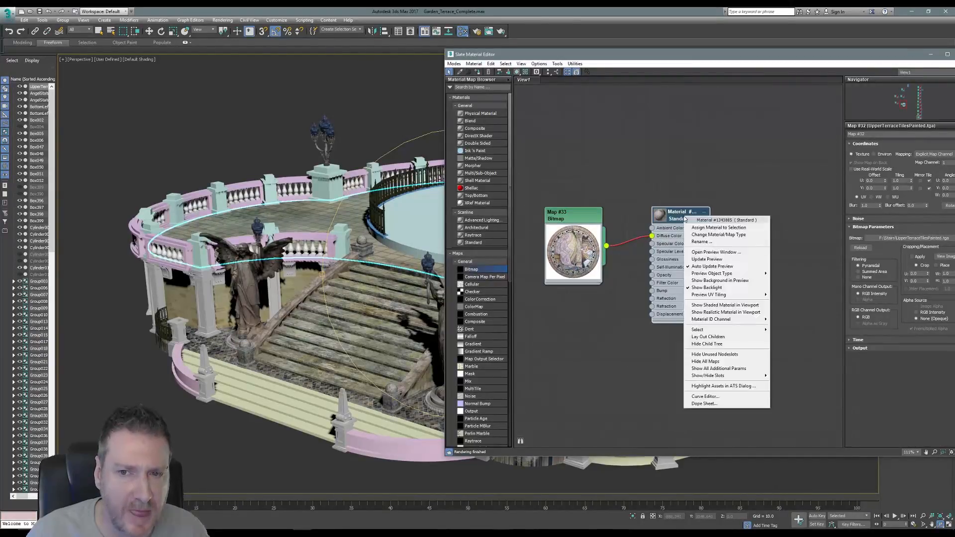
pyautogui.click(724, 305)
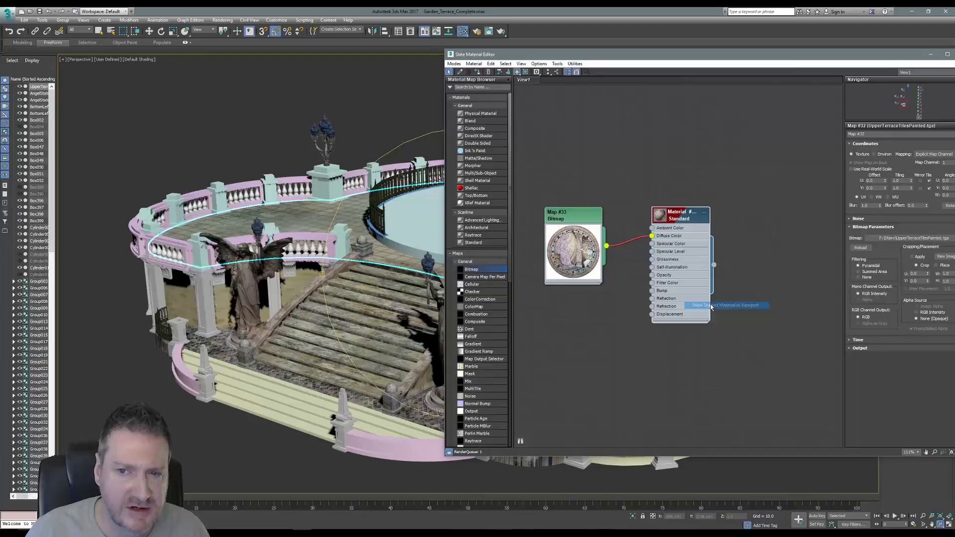
pyautogui.rightClick(682, 218)
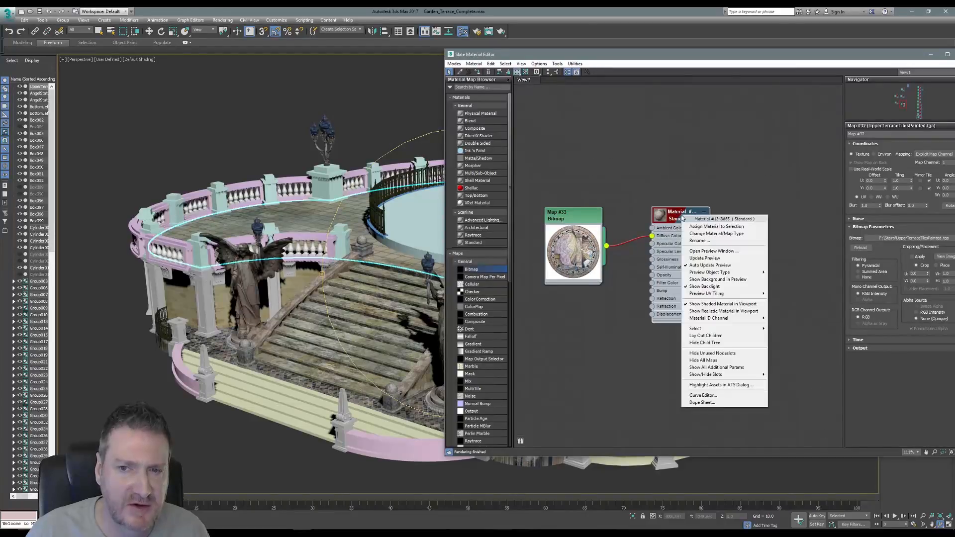
pyautogui.click(705, 311)
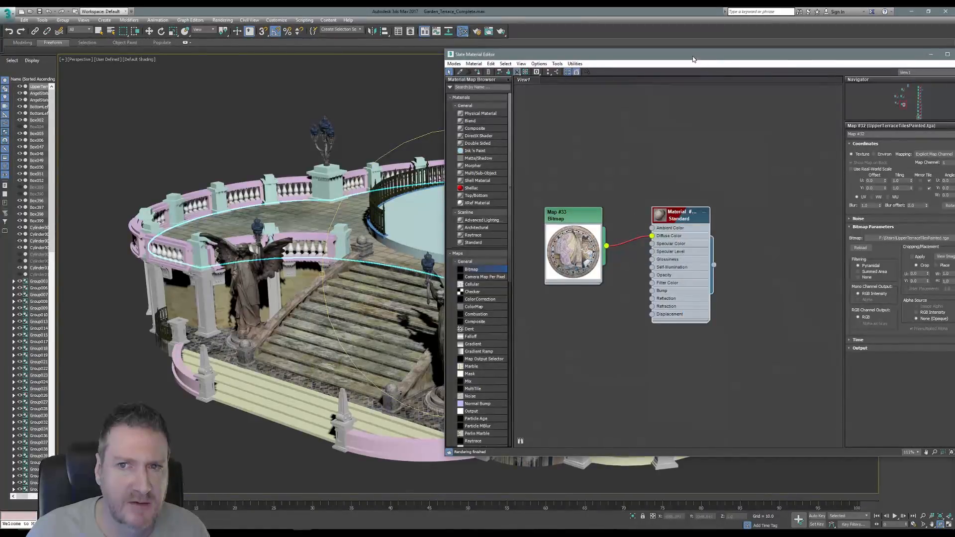
# - Select the round platform cylinder inside the iron railing and assign the mosaic material to it
pyautogui.moveTo(694, 59); pyautogui.dragTo(742, 59)
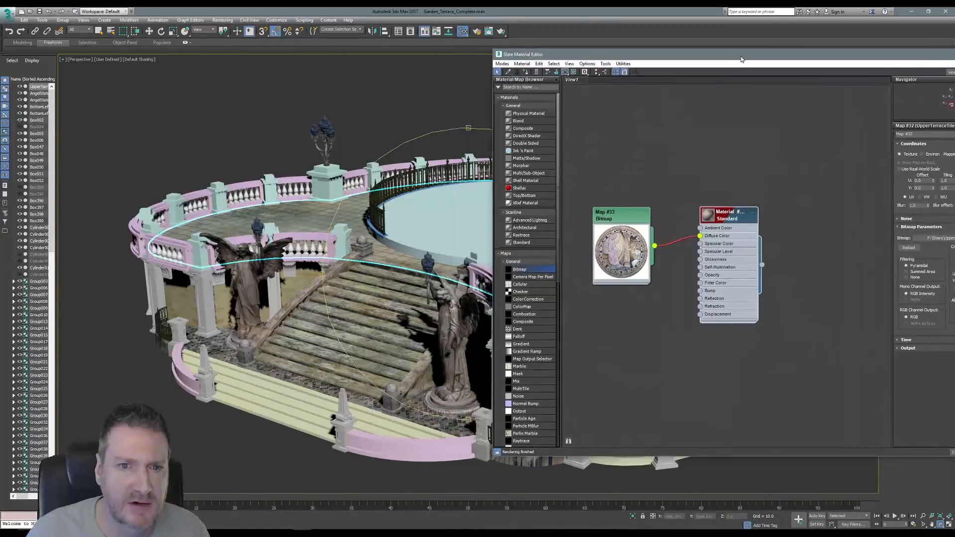
pyautogui.click(101, 32)
pyautogui.moveTo(284, 163); pyautogui.dragTo(241, 168, button='middle')
pyautogui.click(370, 233)
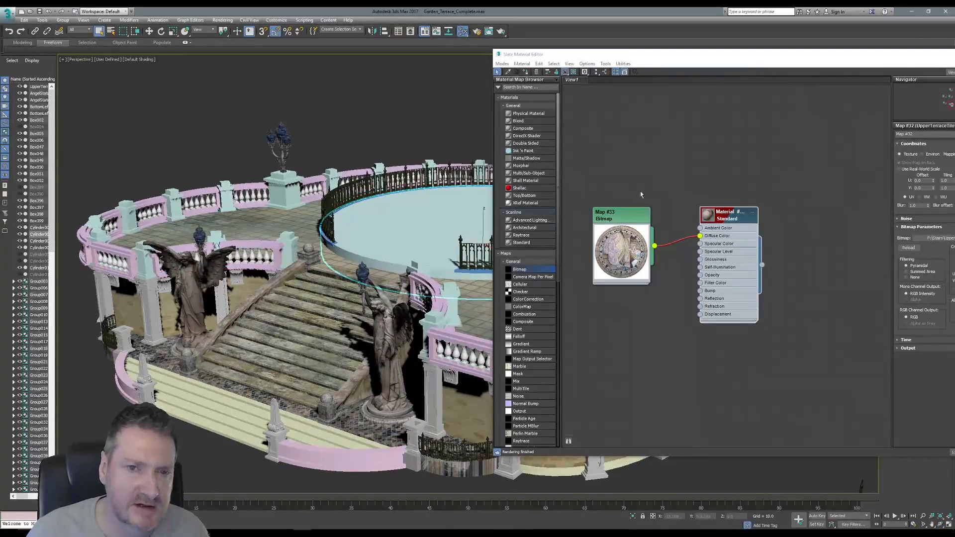
pyautogui.rightClick(716, 215)
pyautogui.click(739, 225)
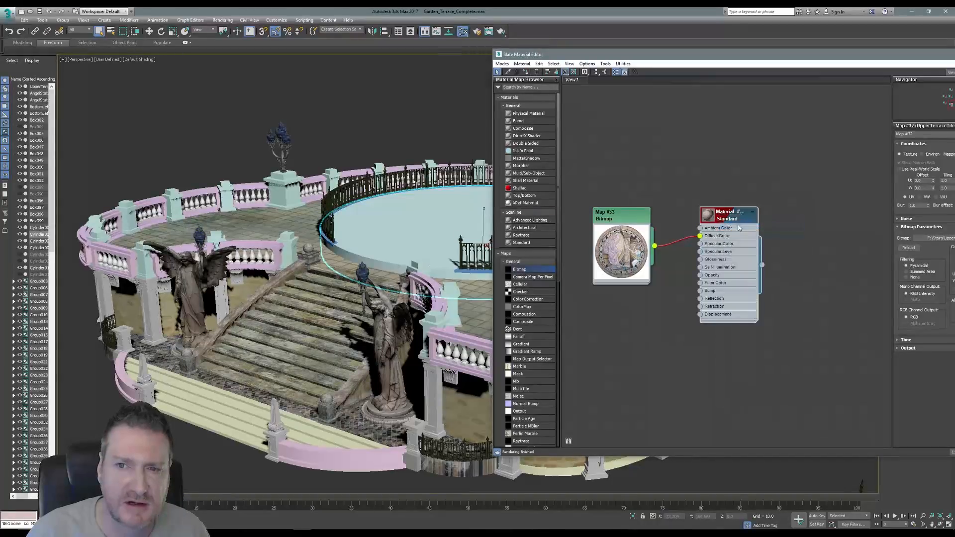
# - Close the Slate Material Editor and apply a UVW Map modifier to the round platform cylinder
pyautogui.moveTo(696, 58); pyautogui.dragTo(557, 58)
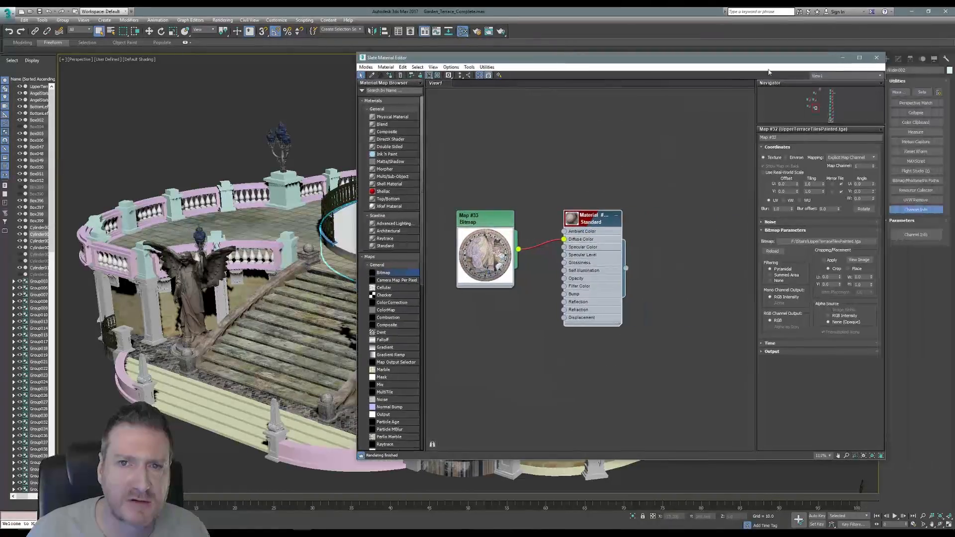
pyautogui.click(874, 58)
pyautogui.moveTo(473, 230); pyautogui.dragTo(472, 231, button='middle')
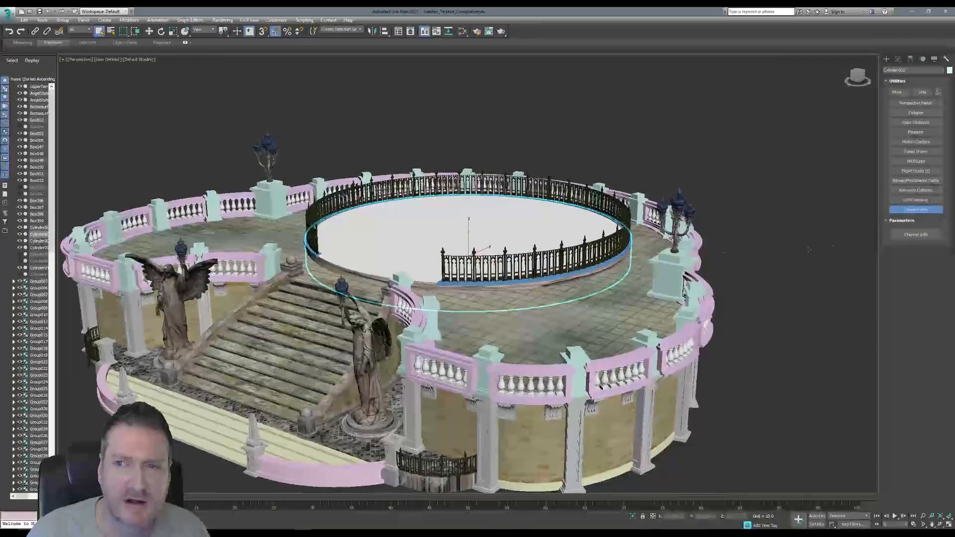
pyautogui.click(900, 59)
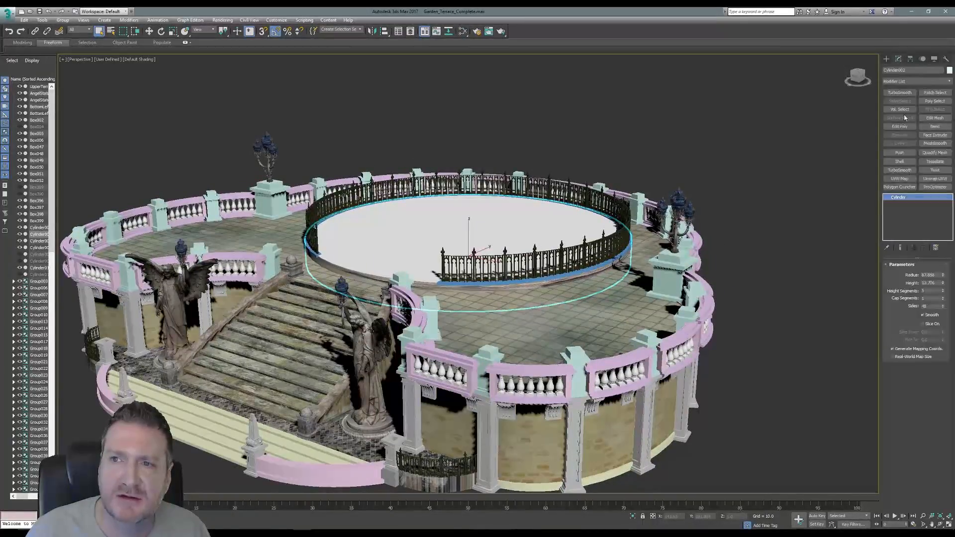
pyautogui.click(901, 179)
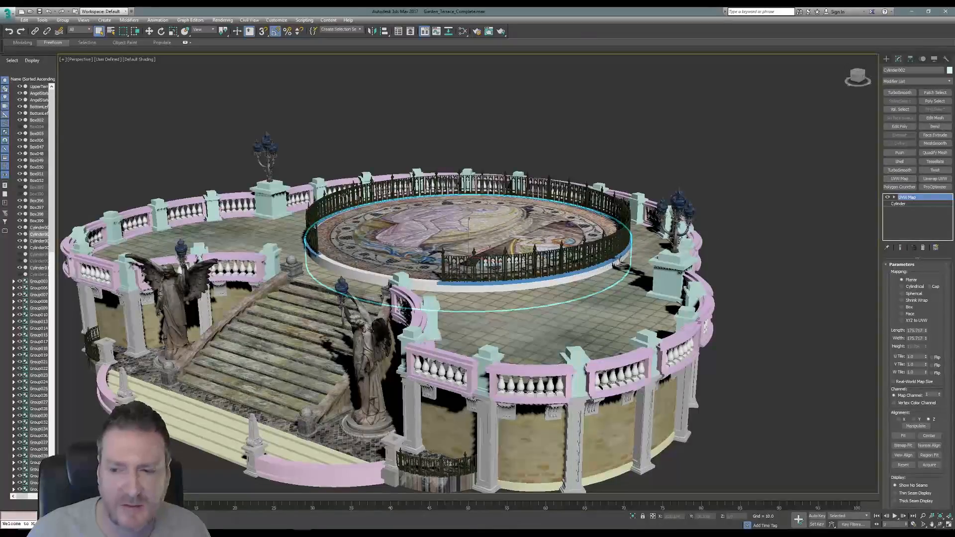
# - Replace the mosaic material's bitmap image with PigolaTiles3.jpg and close the Slate Material Editor
pyautogui.click(940, 526)
pyautogui.moveTo(462, 321); pyautogui.dragTo(580, 280)
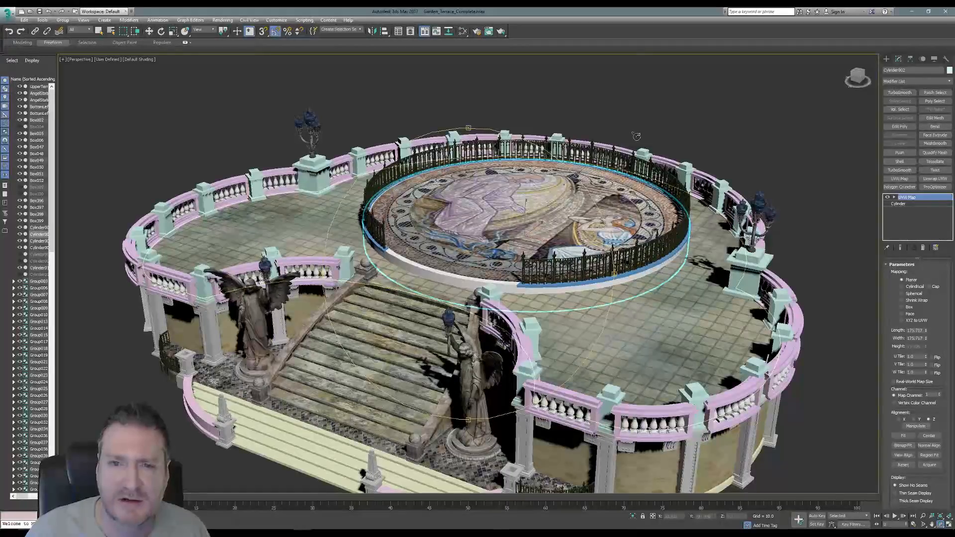
pyautogui.click(463, 31)
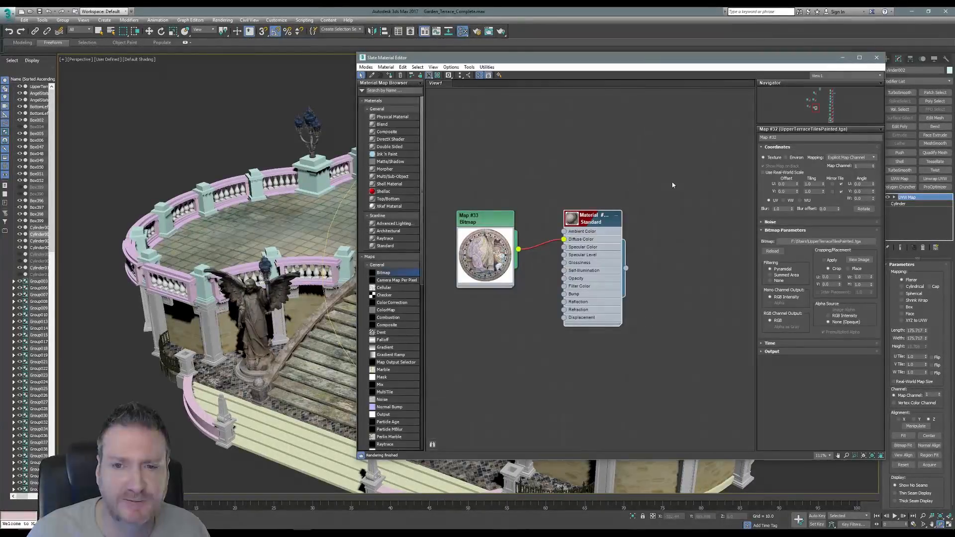
pyautogui.doubleClick(503, 223)
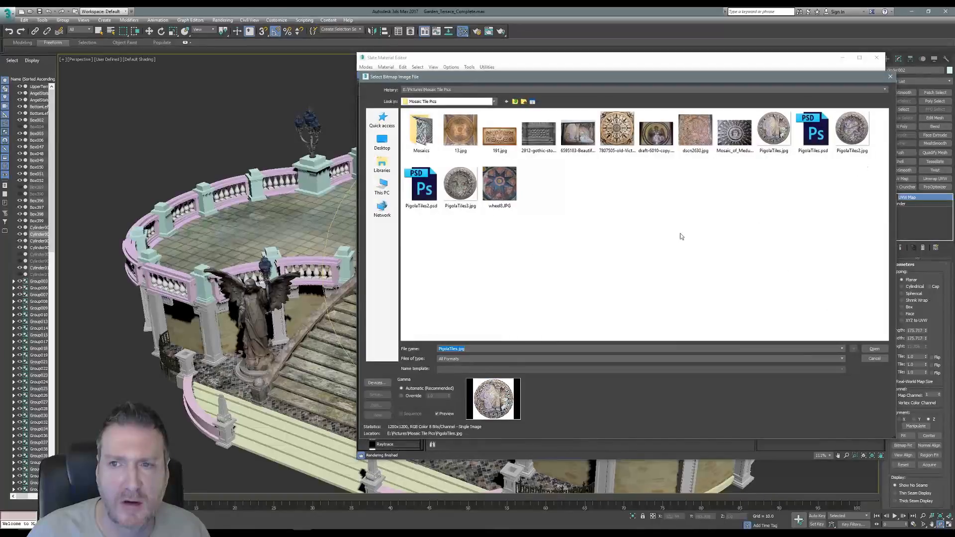
pyautogui.click(470, 198)
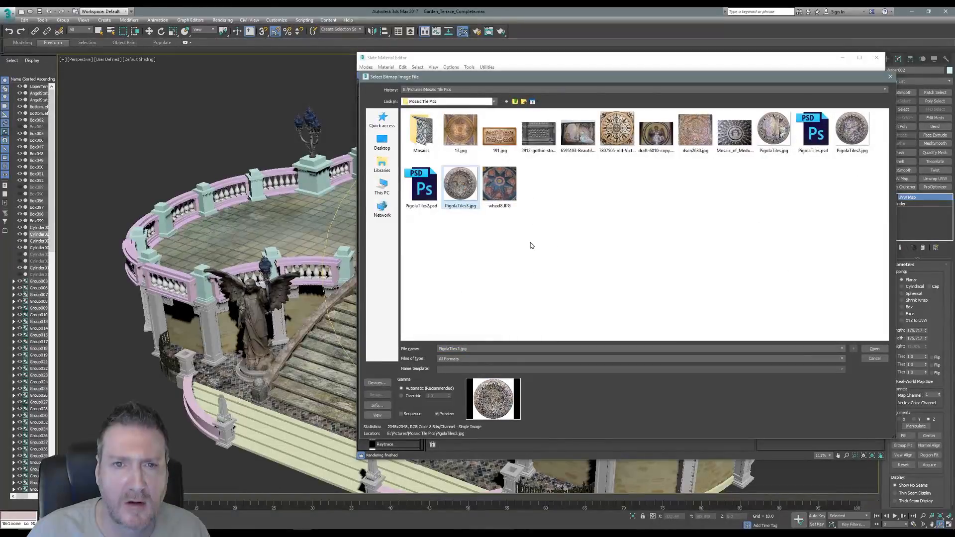
pyautogui.click(875, 349)
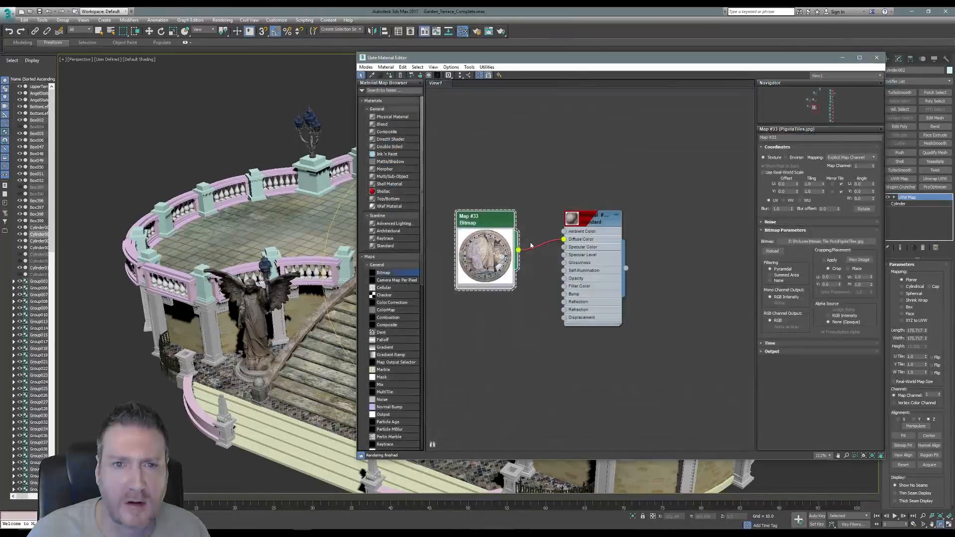
pyautogui.click(878, 59)
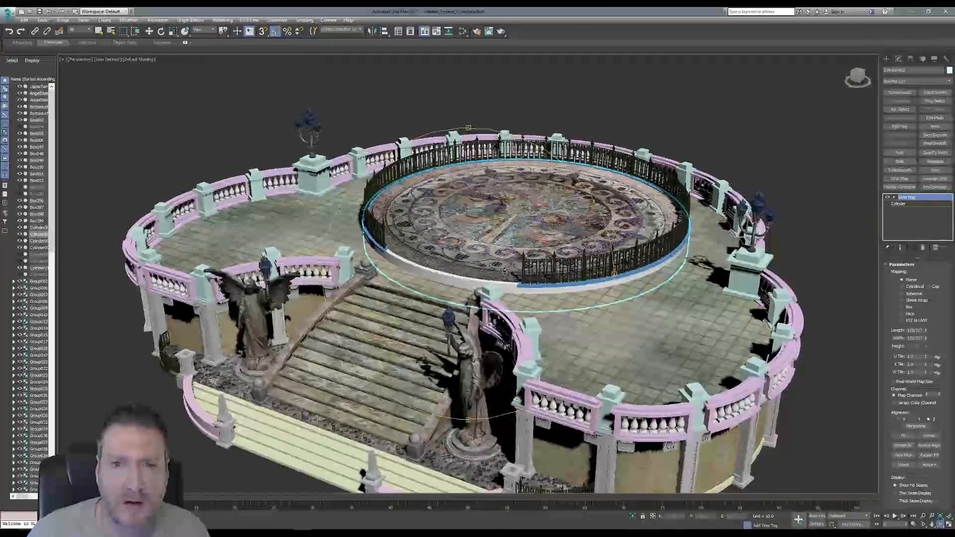
# - Select the stair banister beside the top step and collapse its modifier stack into an Editable Poly
pyautogui.moveTo(538, 280); pyautogui.dragTo(488, 273)
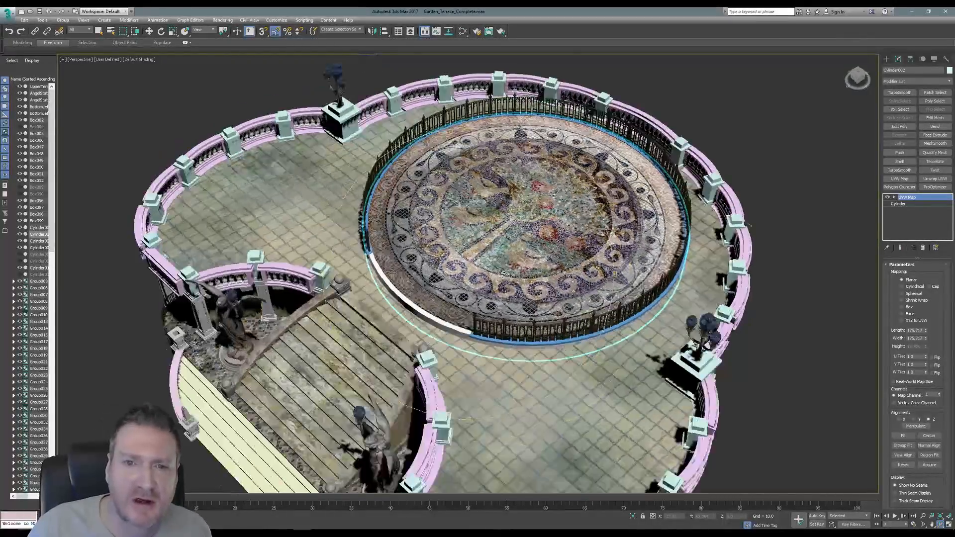
pyautogui.keyDown('alt'); pyautogui.moveTo(502, 273); pyautogui.dragTo(531, 230, button='middle'); pyautogui.keyUp('alt')
pyautogui.scroll(5, 548, 243)
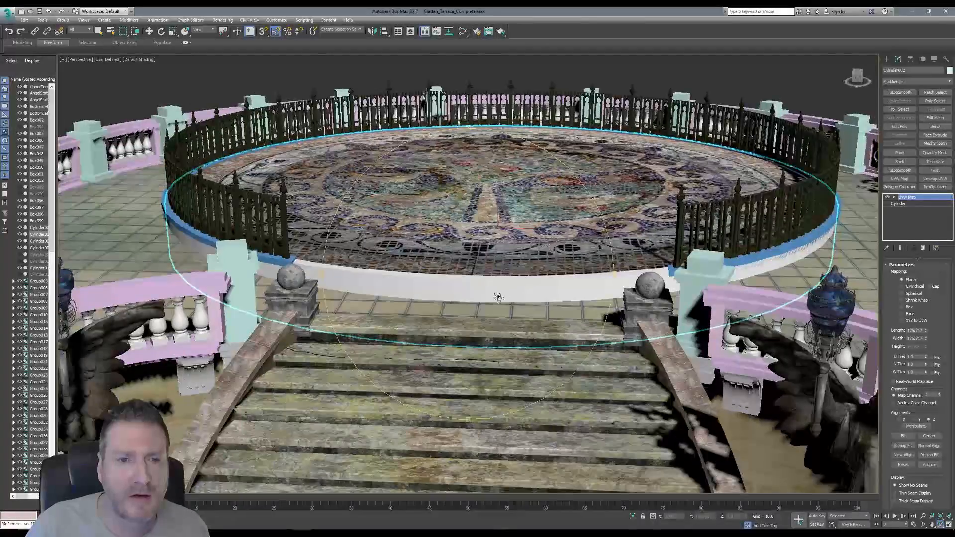
pyautogui.keyDown('alt'); pyautogui.moveTo(499, 298); pyautogui.dragTo(445, 306, button='middle'); pyautogui.keyUp('alt')
pyautogui.scroll(5, 360, 261)
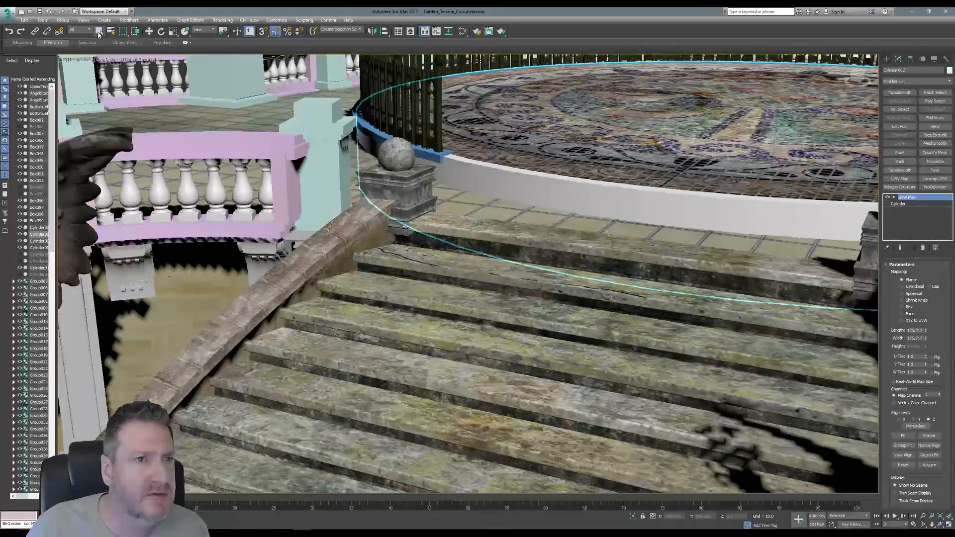
pyautogui.click(355, 231)
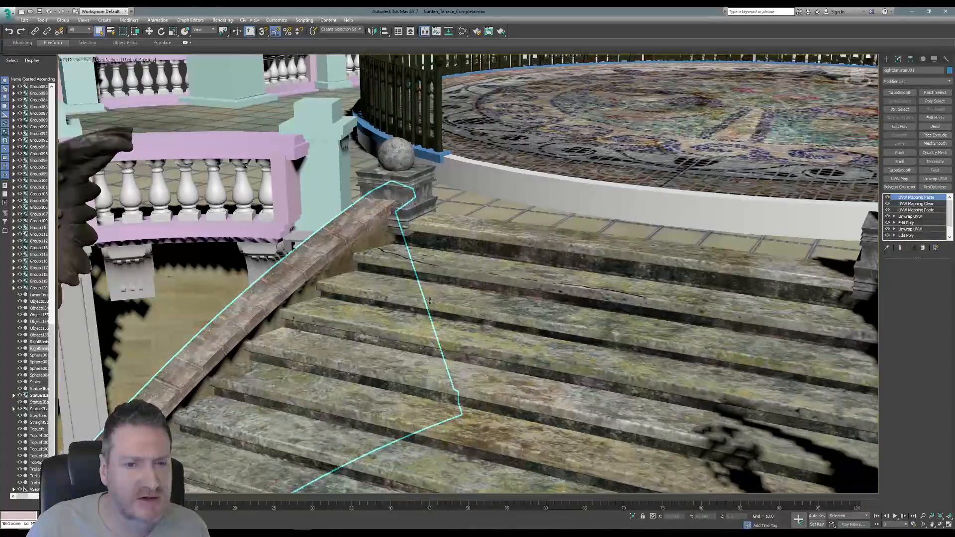
pyautogui.scroll(3, 248, 324)
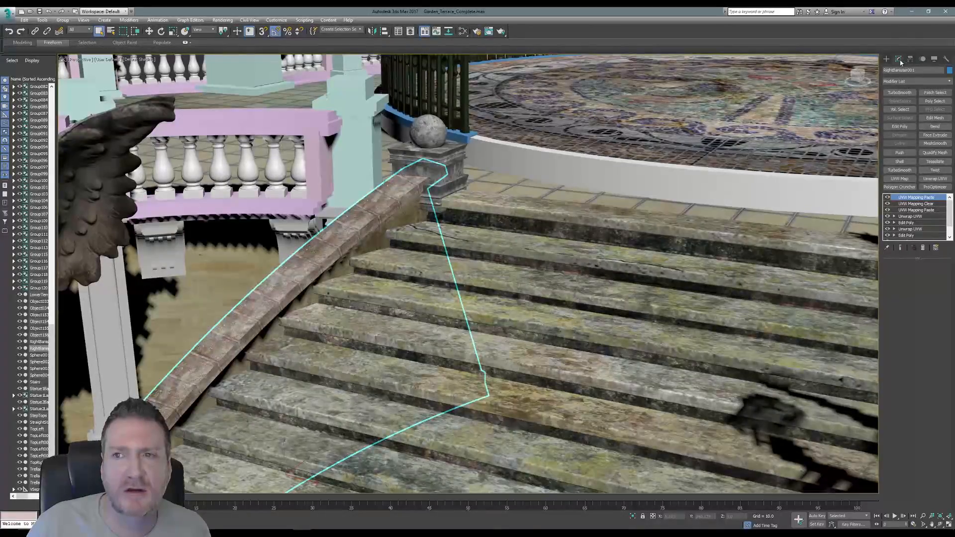
pyautogui.rightClick(913, 199)
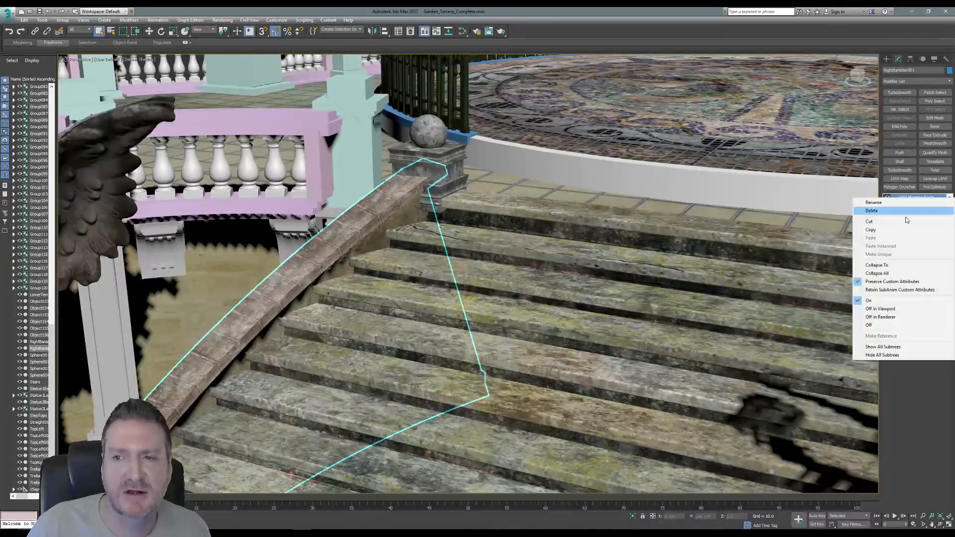
pyautogui.click(892, 268)
pyautogui.click(516, 297)
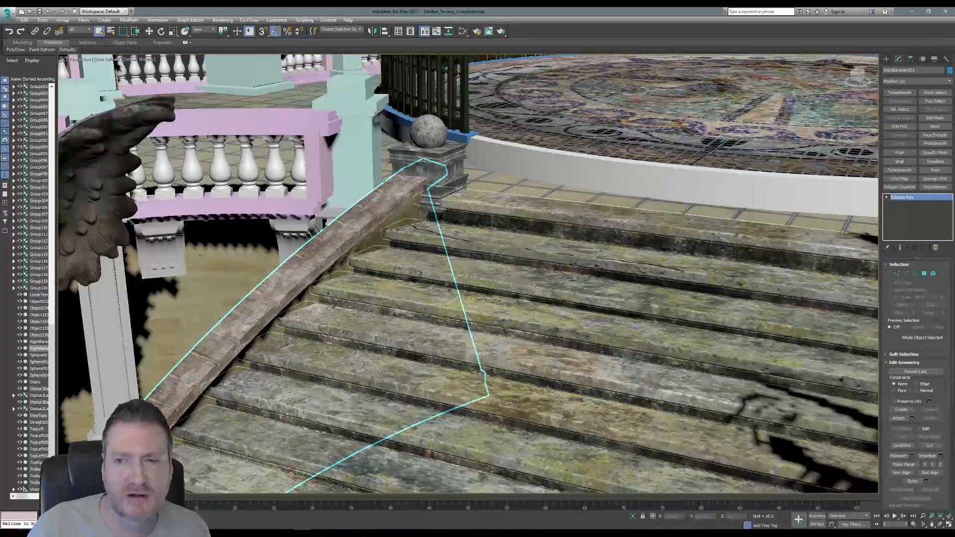
# - Switch the banister to edge editing and select an edge on the side of its stone capping
pyautogui.click(907, 276)
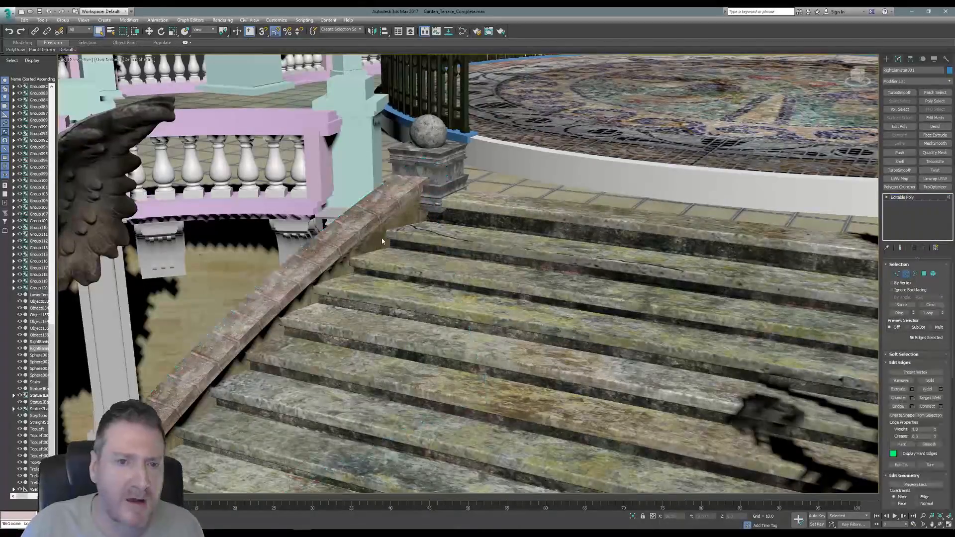
pyautogui.scroll(10, 366, 225)
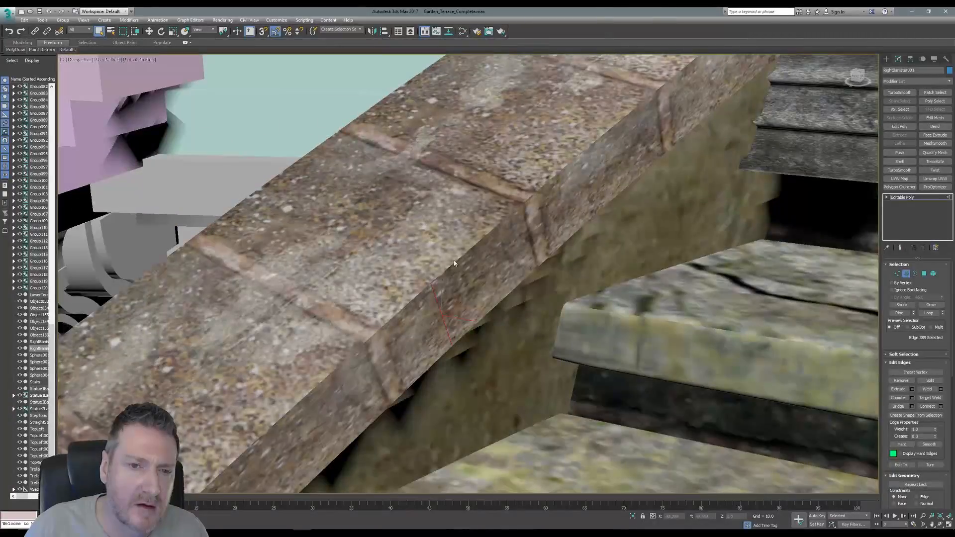
pyautogui.scroll(-4, 462, 267)
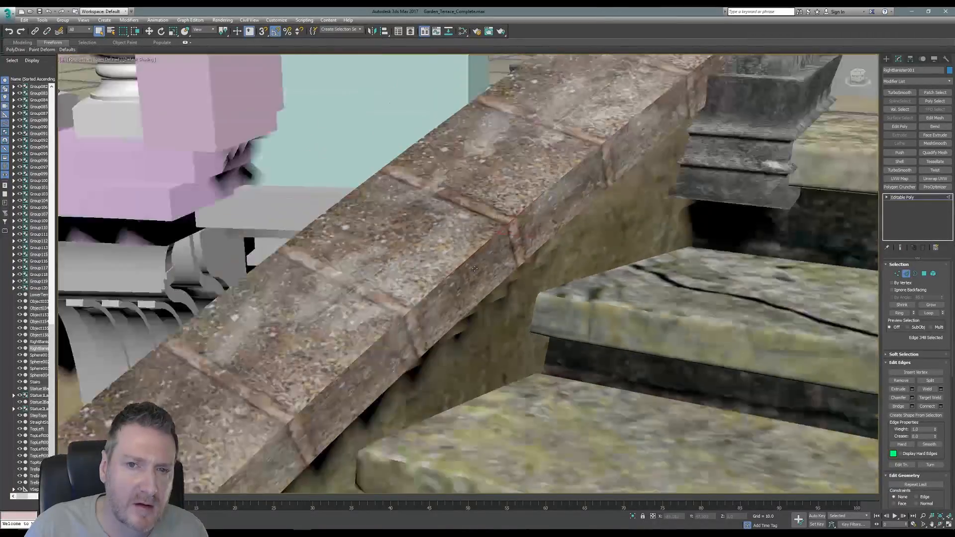